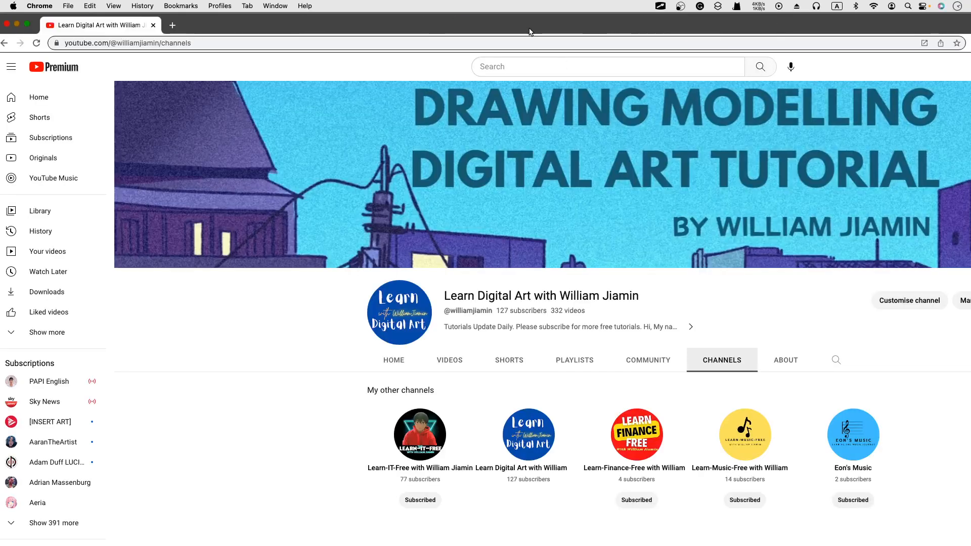
Step: Close the YouTube channel page in Chrome and switch to the fire.blend scene in Blender
{"action": "double_click", "coordinate": [529, 31]}
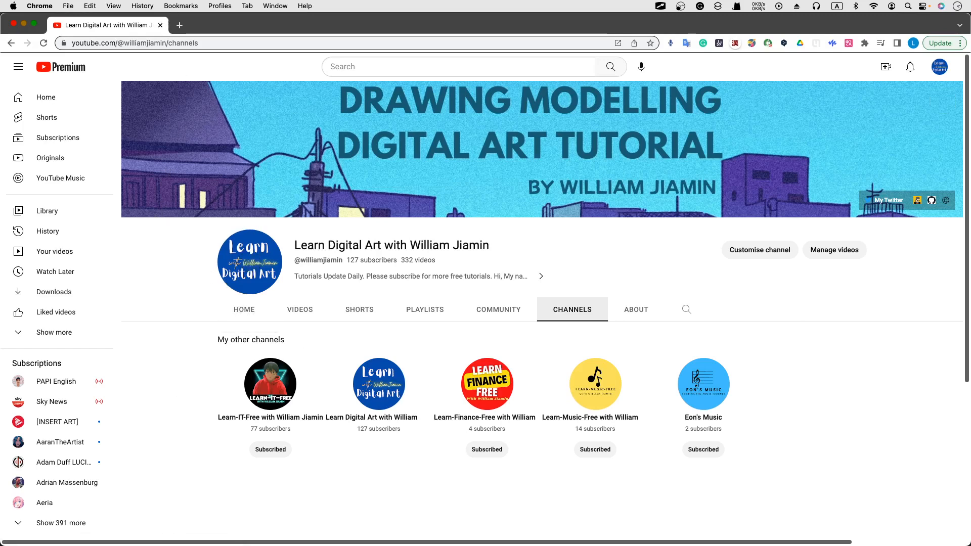
{"action": "left_click", "coordinate": [160, 25]}
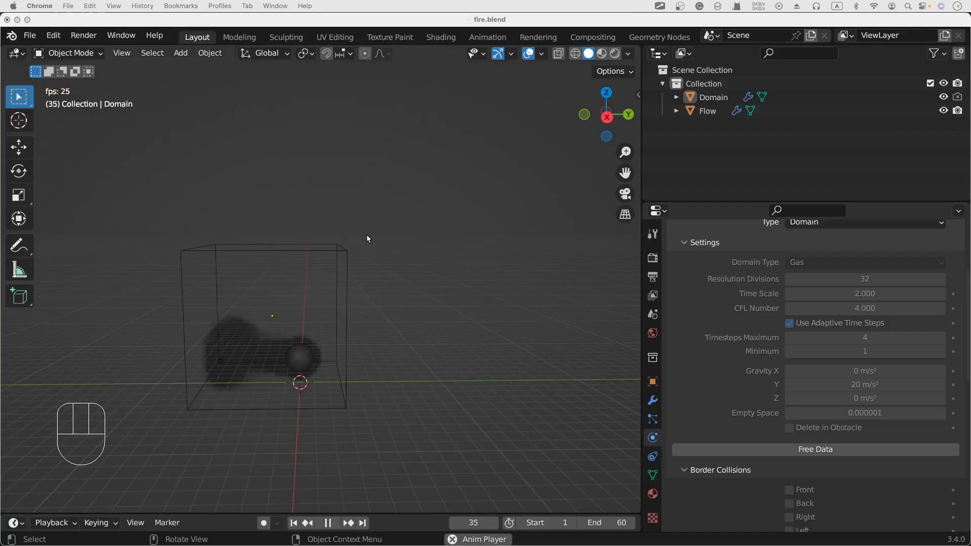
{"action": "left_click", "coordinate": [371, 237]}
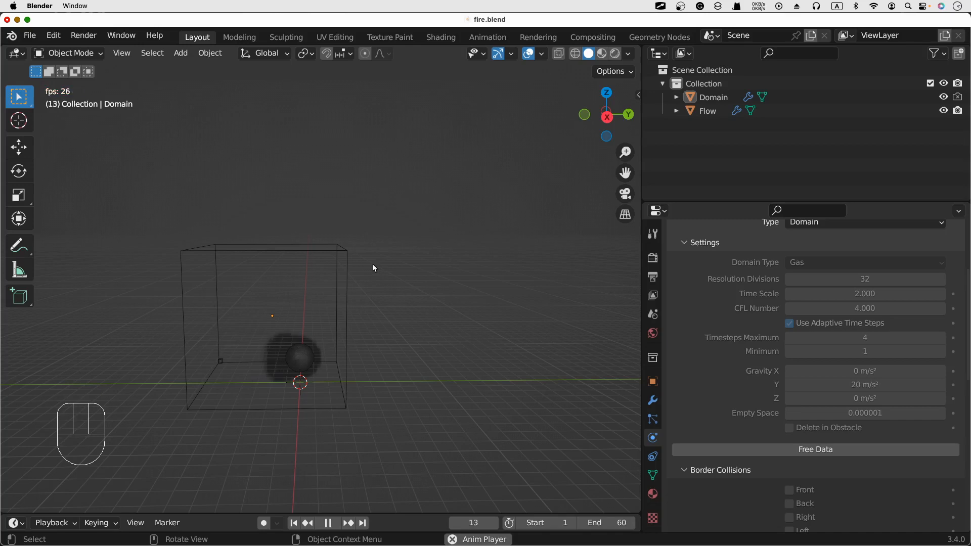
Step: View the playing smoke simulation from a different angle and stop the animation playback
{"action": "scroll", "coordinate": [376, 263], "scroll_direction": "left", "scroll_amount": 5}
{"action": "scroll", "coordinate": [376, 263], "scroll_direction": "left", "scroll_amount": 5}
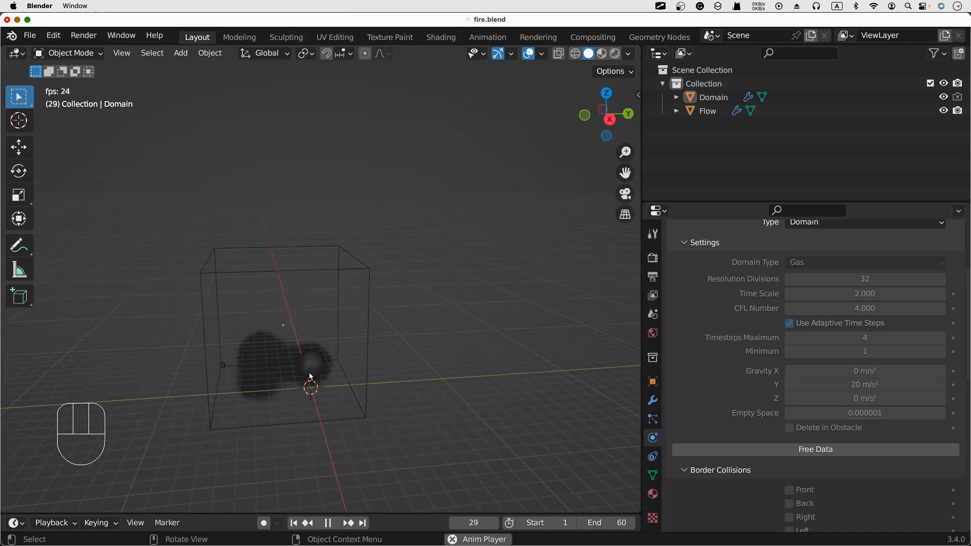
{"action": "left_click", "coordinate": [385, 369]}
{"action": "scroll", "coordinate": [385, 369], "scroll_direction": "down", "scroll_amount": 2}
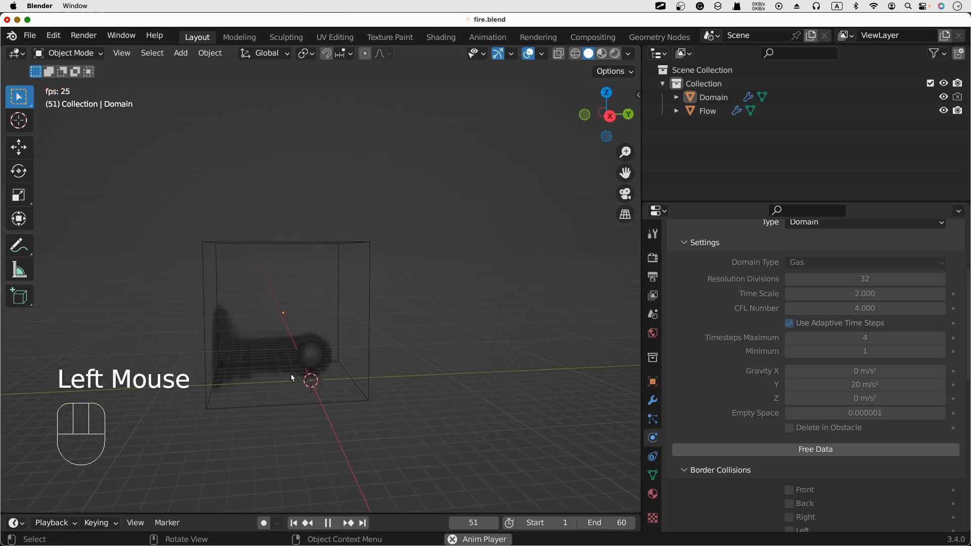
{"action": "left_click", "coordinate": [329, 526]}
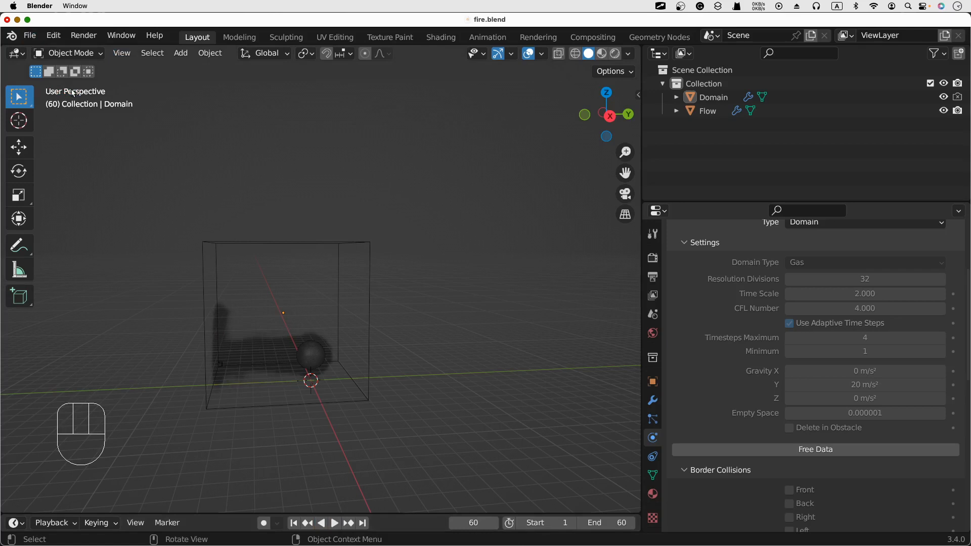
Step: Open the recent file 18.High poly Char cloth 2.blend, saving the changes to fire.blend
{"action": "left_click", "coordinate": [24, 40]}
{"action": "mouse_move", "coordinate": [116, 105]}
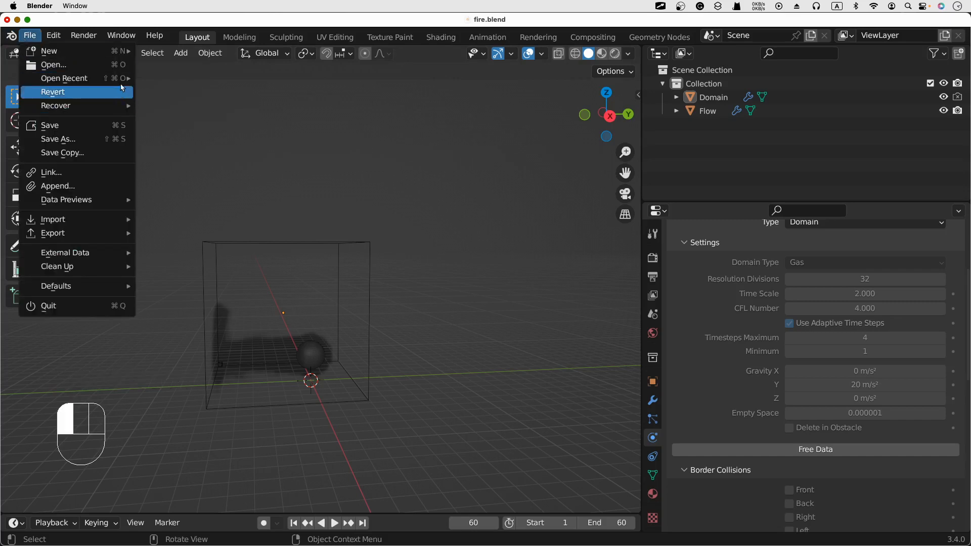
{"action": "mouse_move", "coordinate": [76, 78]}
{"action": "left_click", "coordinate": [200, 91]}
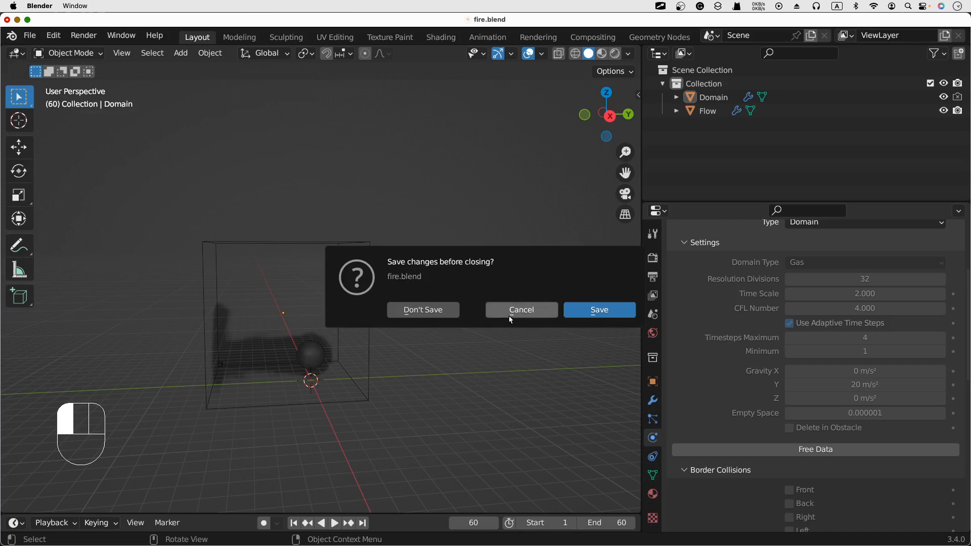
{"action": "left_click", "coordinate": [575, 318]}
Step: Examine the sculpted clothed character from the front and the side
{"action": "scroll", "coordinate": [570, 311], "scroll_direction": "right", "scroll_amount": 5}
{"action": "scroll", "coordinate": [570, 311], "scroll_direction": "left", "scroll_amount": 5}
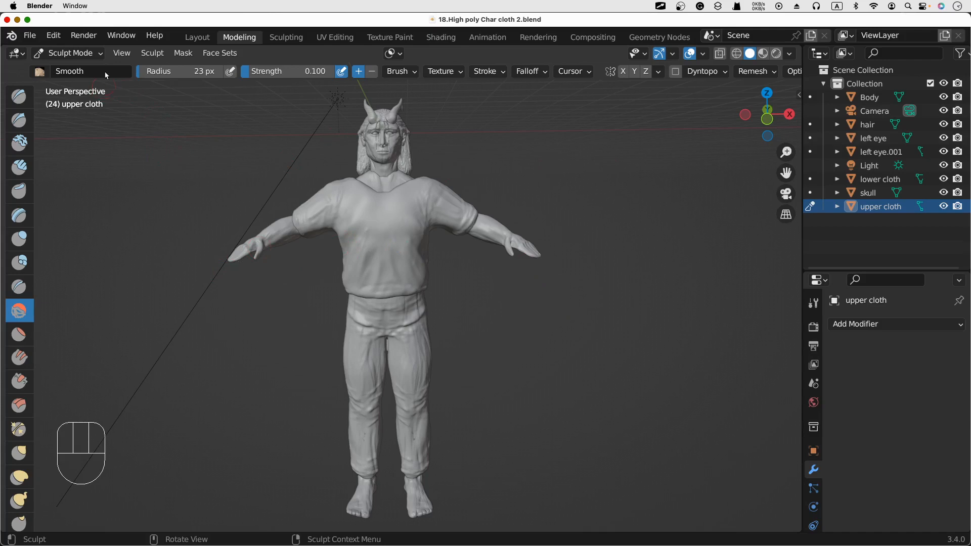
{"action": "left_click", "coordinate": [97, 54]}
{"action": "scroll", "coordinate": [282, 227], "scroll_direction": "right", "scroll_amount": 6}
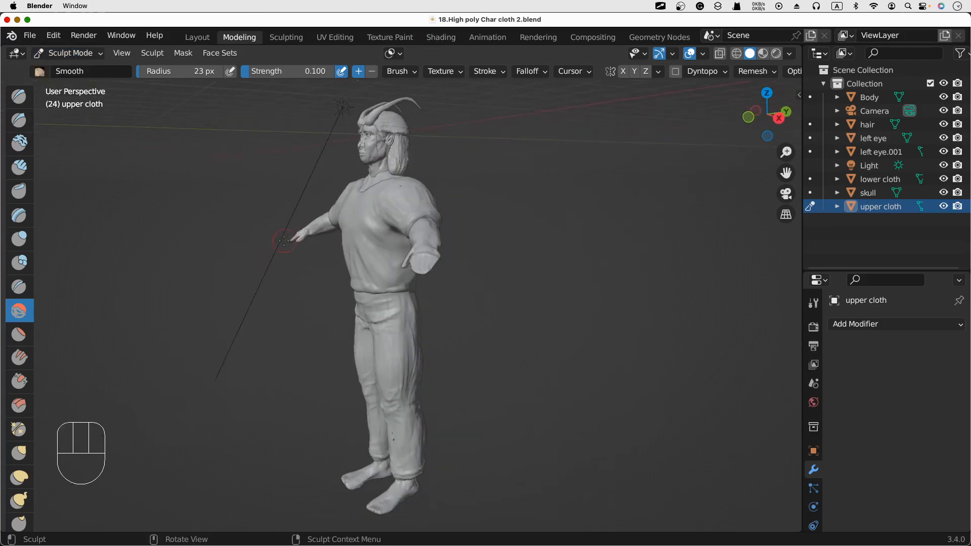
{"action": "scroll", "coordinate": [283, 241], "scroll_direction": "left", "scroll_amount": 3}
{"action": "scroll", "coordinate": [284, 241], "scroll_direction": "left", "scroll_amount": 2}
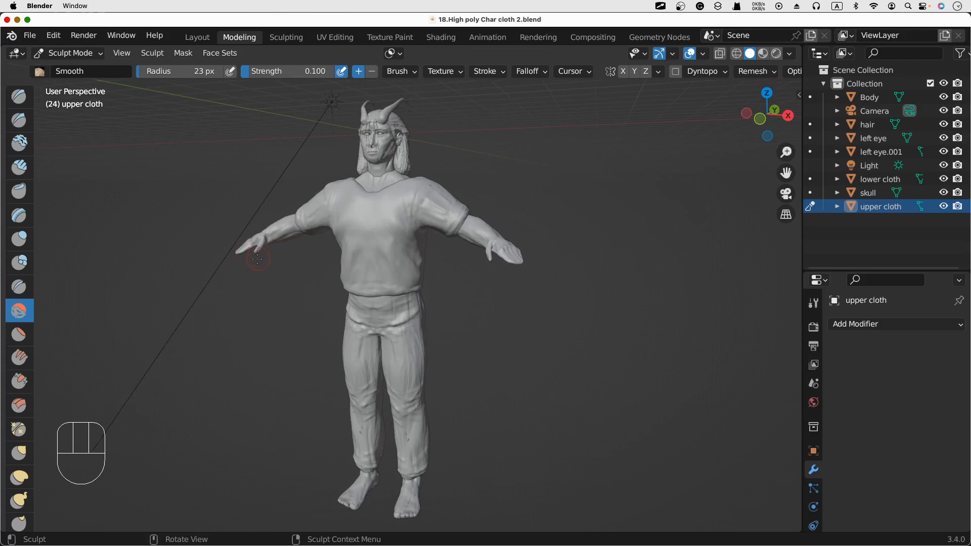
{"action": "scroll", "coordinate": [256, 260], "scroll_direction": "right", "scroll_amount": 4}
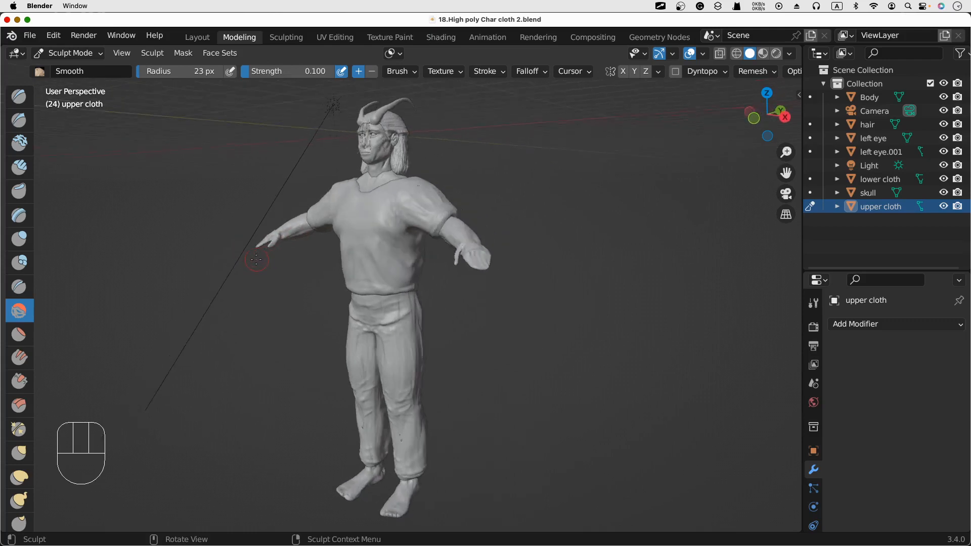
{"action": "scroll", "coordinate": [256, 259], "scroll_direction": "left", "scroll_amount": 5}
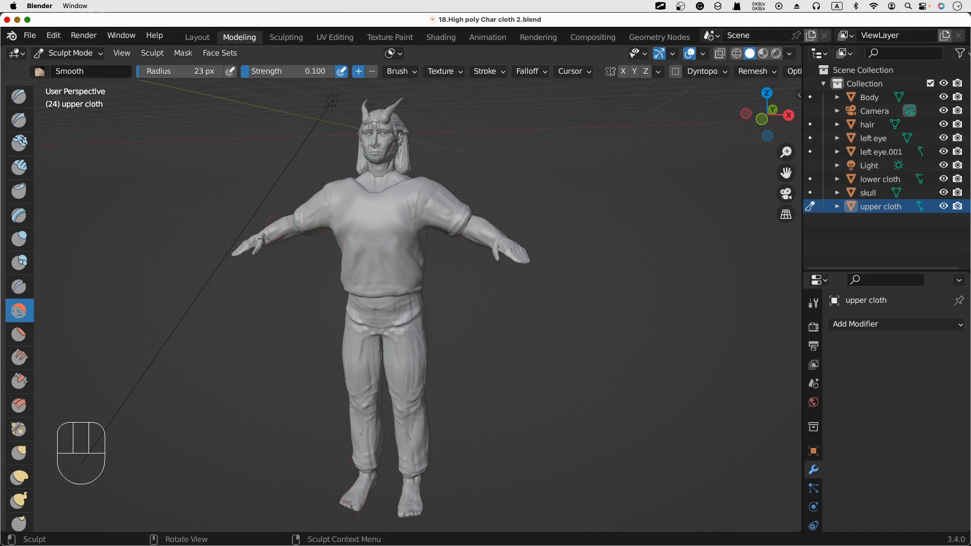
{"action": "middle_click_drag", "start_coordinate": [349, 277], "coordinate": [349, 284]}
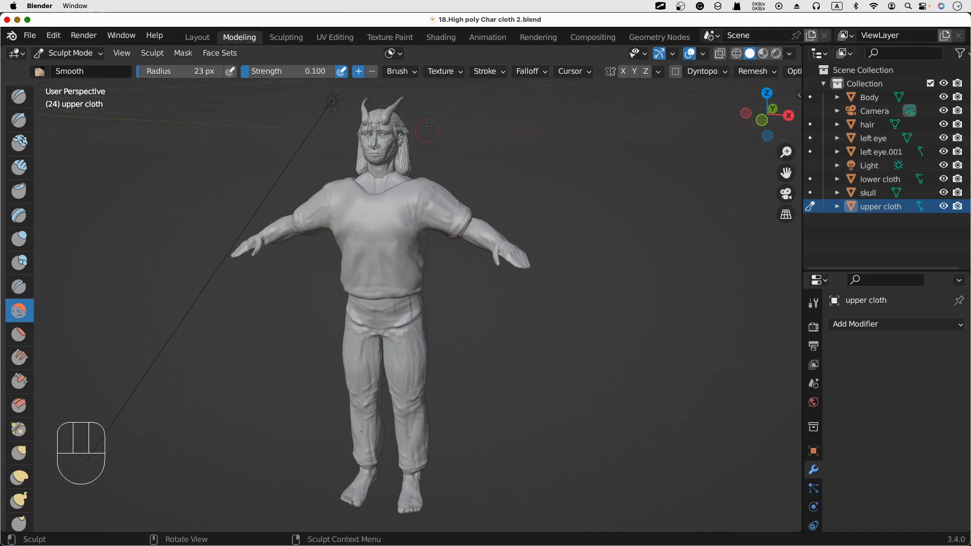
Step: Check the two eye objects by toggling their visibility and rename left eye.001 to right eye
{"action": "left_click", "coordinate": [875, 142]}
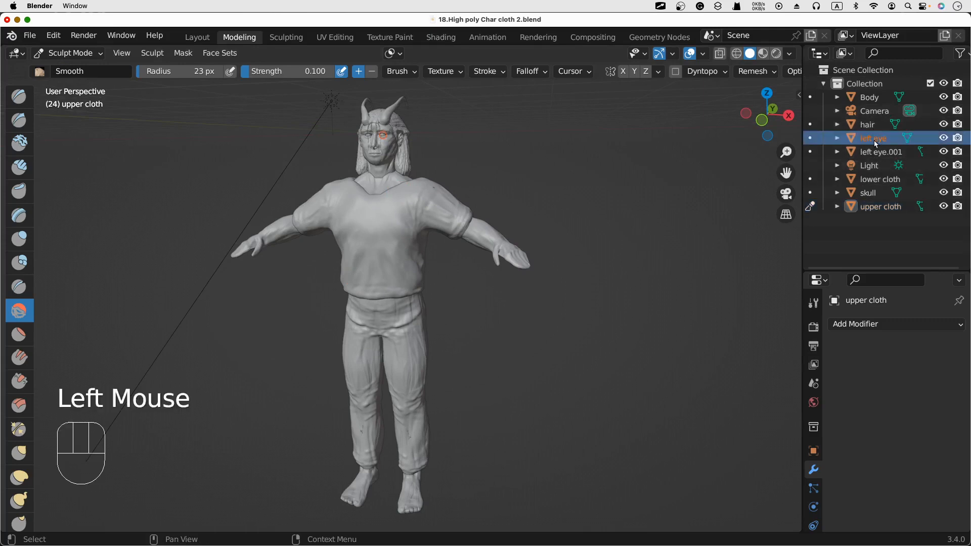
{"action": "left_click", "coordinate": [942, 138]}
{"action": "left_click", "coordinate": [942, 138]}
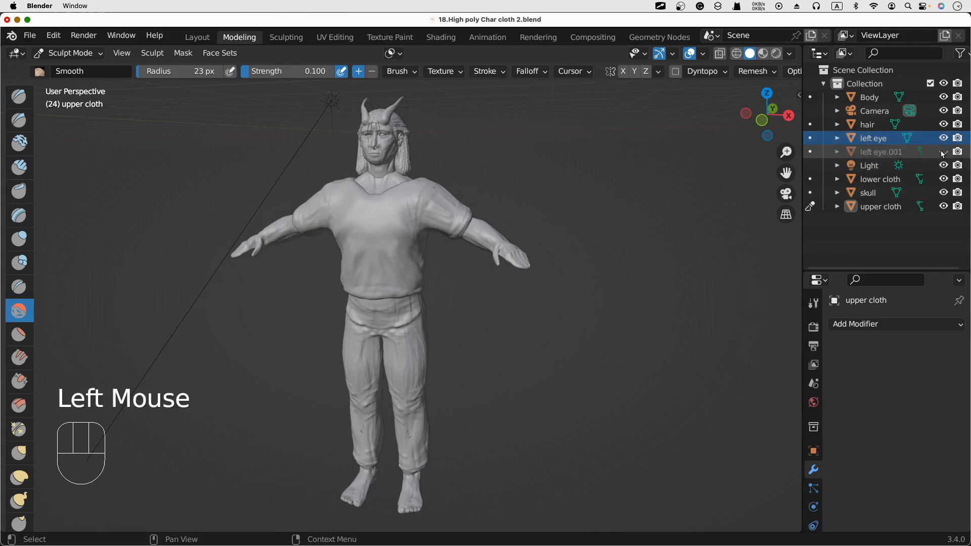
{"action": "double_click", "coordinate": [886, 151]}
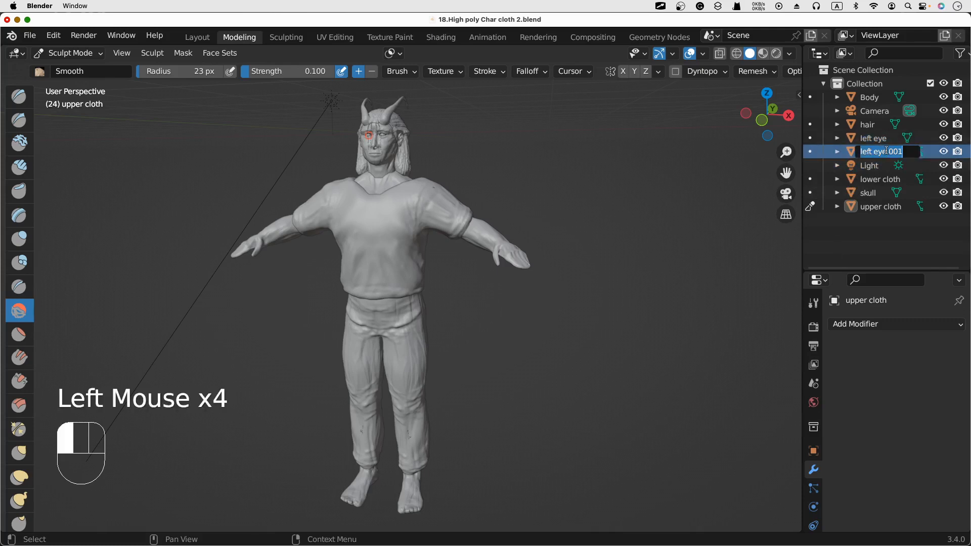
{"action": "type", "text": "ri"}
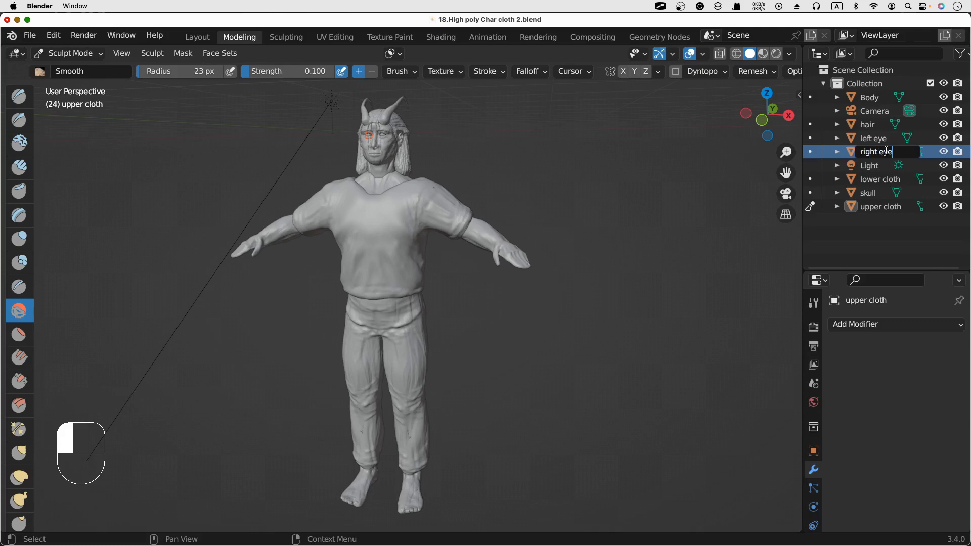
{"action": "type", "text": "ght eye"}
{"action": "key", "text": "Return"}
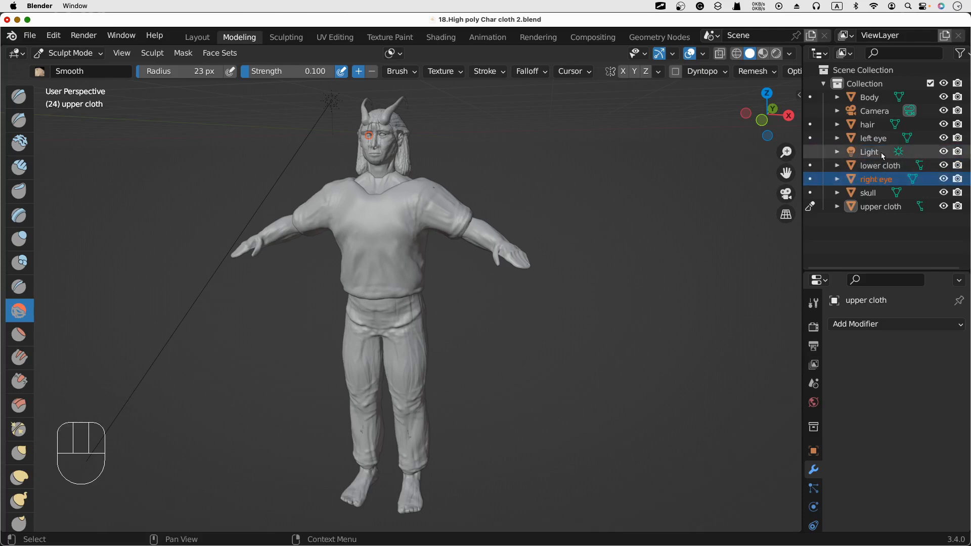
Step: Select the left eye object and change from Sculpt Mode to Object Mode
{"action": "left_click", "coordinate": [874, 128]}
{"action": "left_click", "coordinate": [875, 137]}
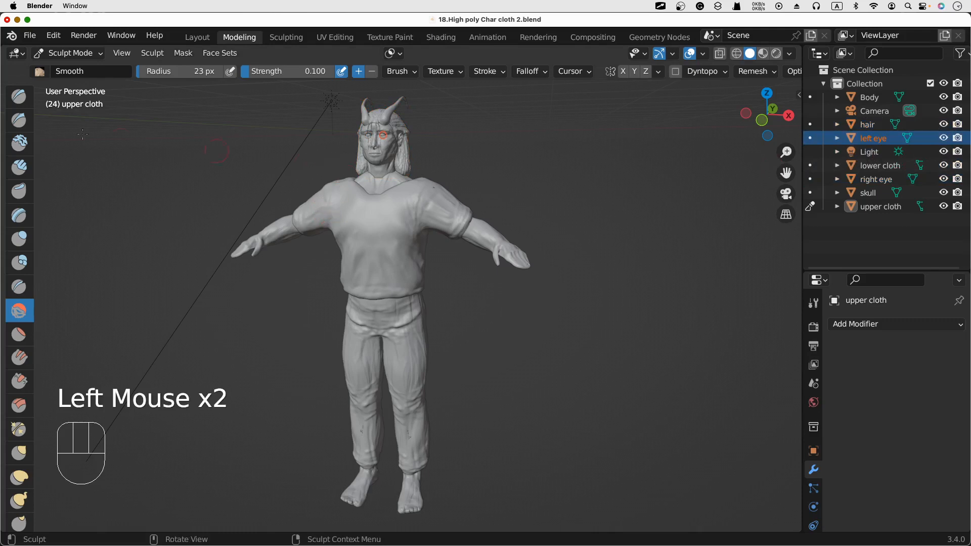
{"action": "left_click", "coordinate": [71, 53]}
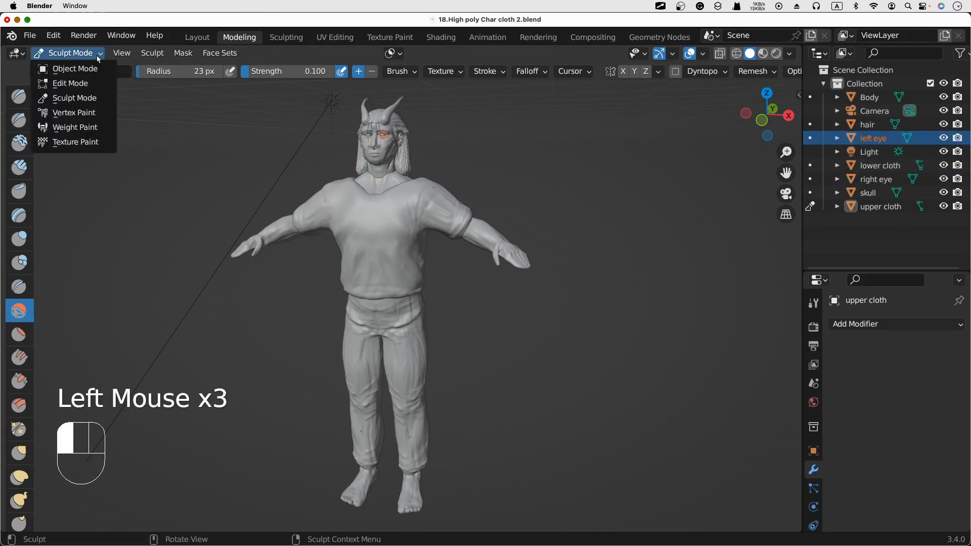
{"action": "left_click", "coordinate": [83, 71]}
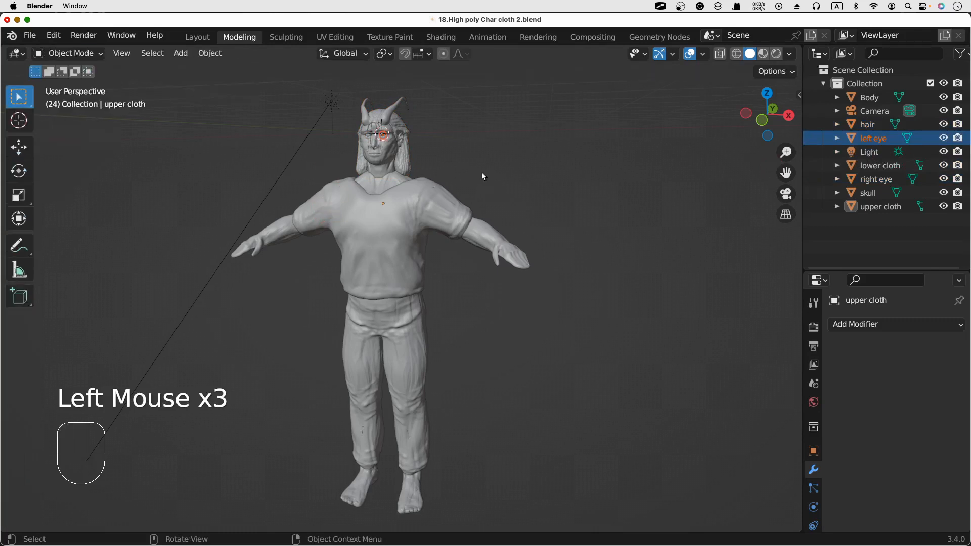
Step: Add a cube mesh at the character's head and scale it up by about 1.54 so it encloses the head
{"action": "scroll", "coordinate": [481, 173], "scroll_direction": "right", "scroll_amount": 5}
{"action": "scroll", "coordinate": [483, 176], "scroll_direction": "right", "scroll_amount": 1}
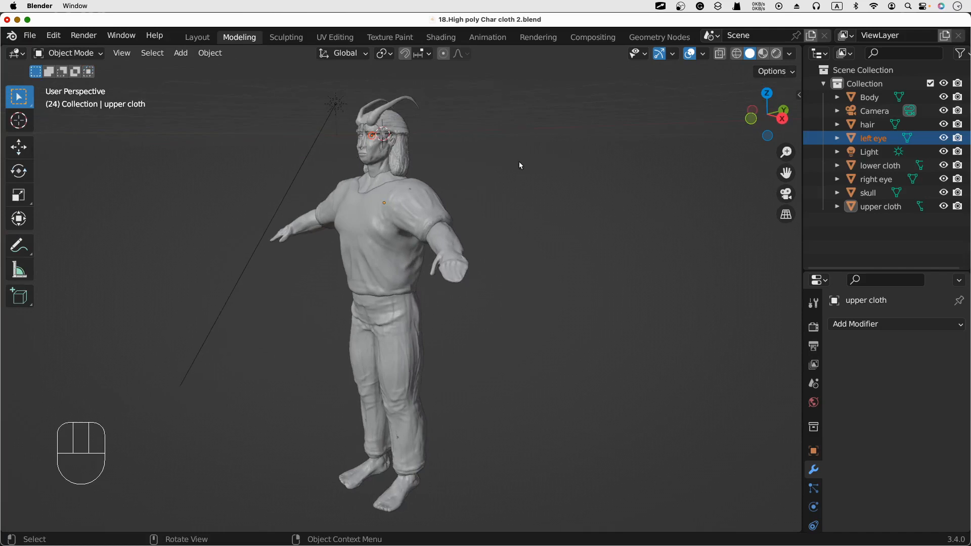
{"action": "scroll", "coordinate": [386, 144], "scroll_direction": "left", "scroll_amount": 5}
{"action": "scroll", "coordinate": [387, 144], "scroll_direction": "right", "scroll_amount": 3}
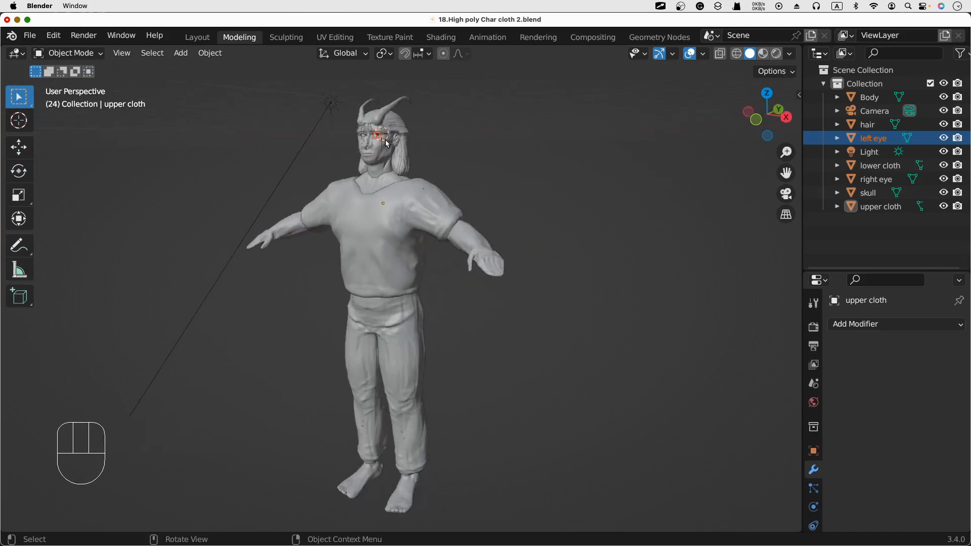
{"action": "scroll", "coordinate": [440, 143], "scroll_direction": "right", "scroll_amount": 2}
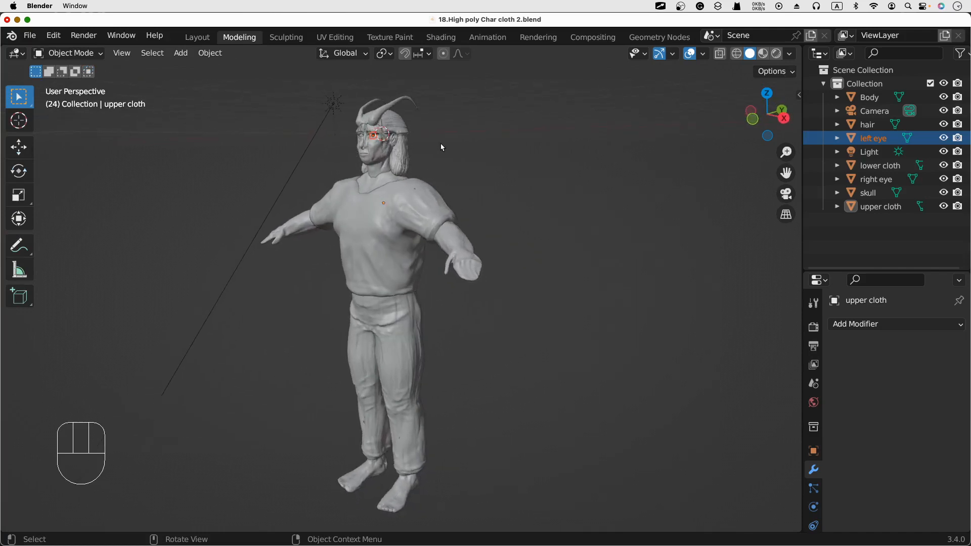
{"action": "key", "text": "shift+a"}
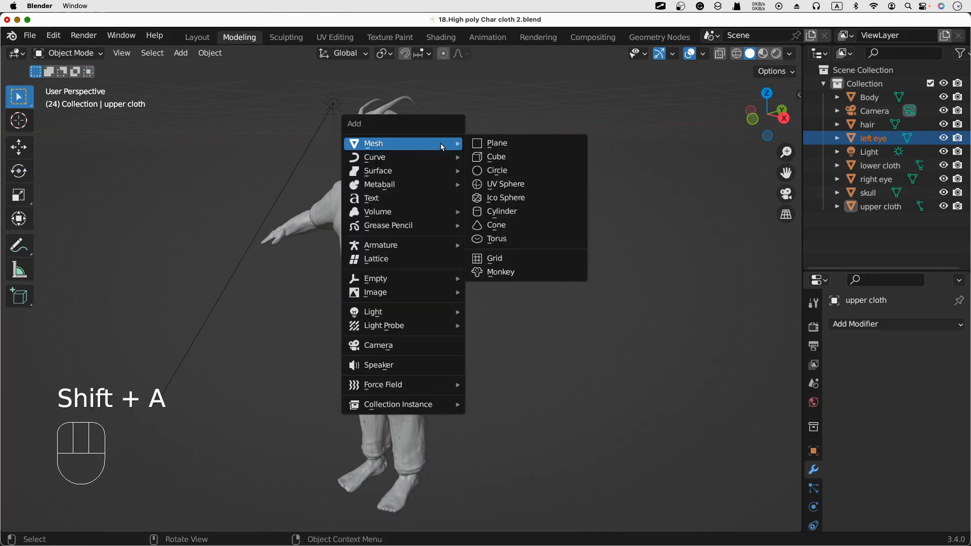
{"action": "left_click", "coordinate": [476, 167]}
{"action": "scroll", "coordinate": [473, 163], "scroll_direction": "left", "scroll_amount": 4}
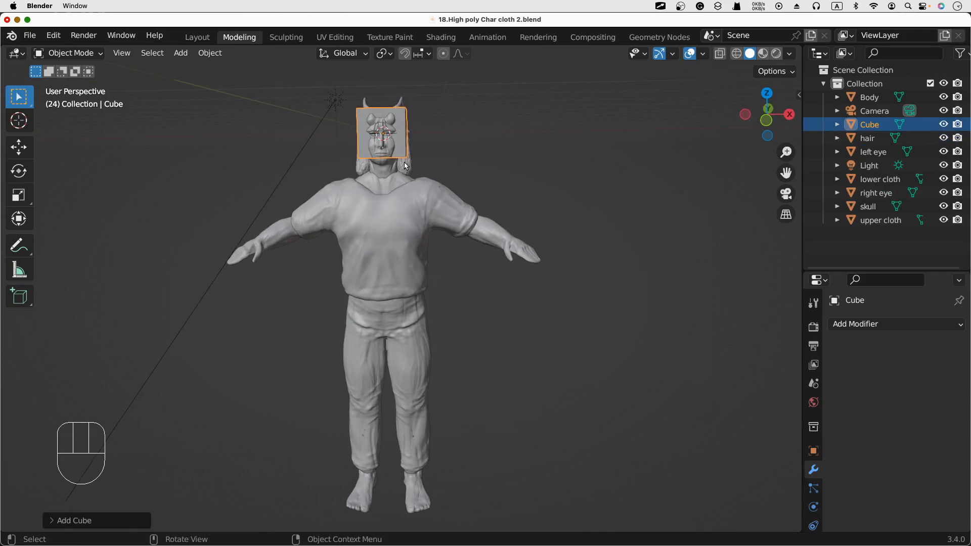
{"action": "key", "text": "s"}
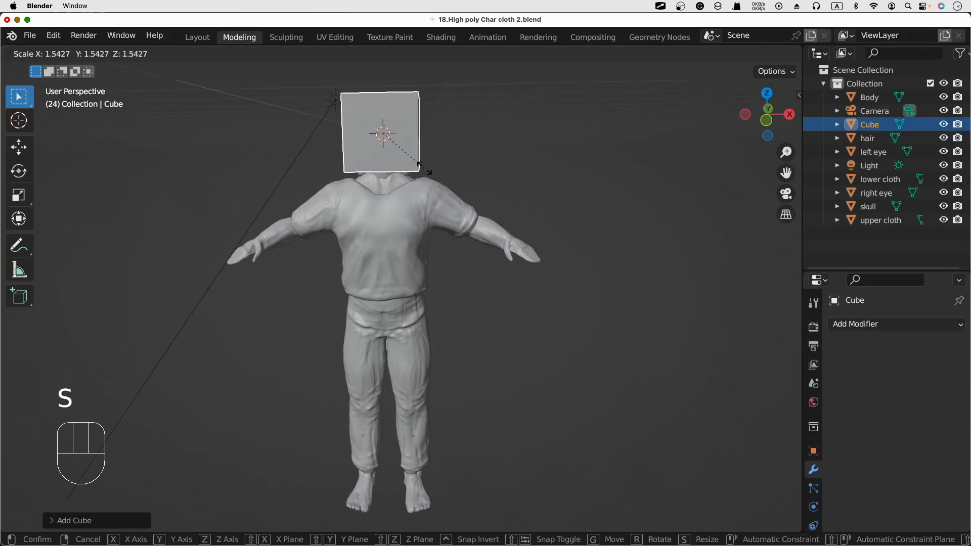
{"action": "left_click", "coordinate": [424, 167]}
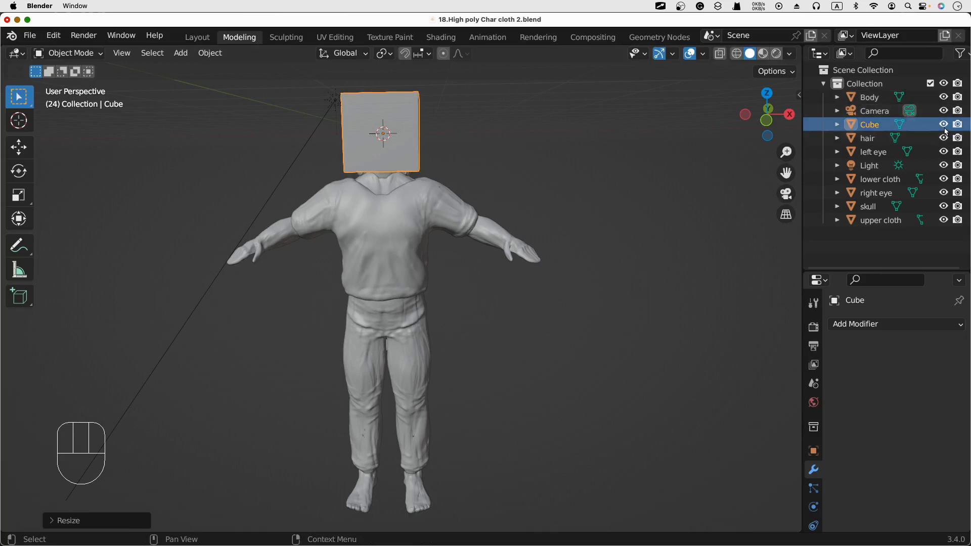
Step: Try the X-ray display, switch the viewport shading to wireframe, and inspect the head inside the cube up close
{"action": "left_click", "coordinate": [724, 54]}
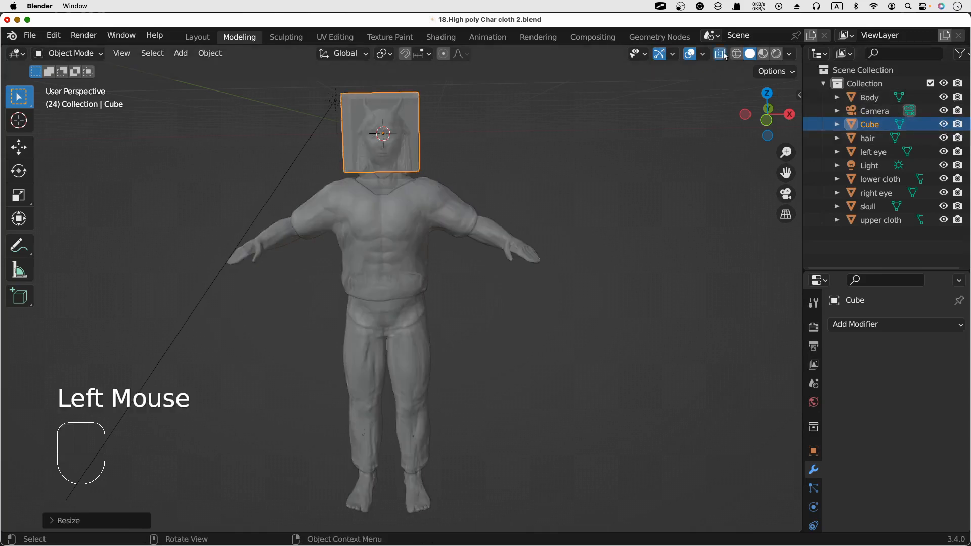
{"action": "left_click", "coordinate": [724, 55]}
{"action": "left_click", "coordinate": [737, 54]}
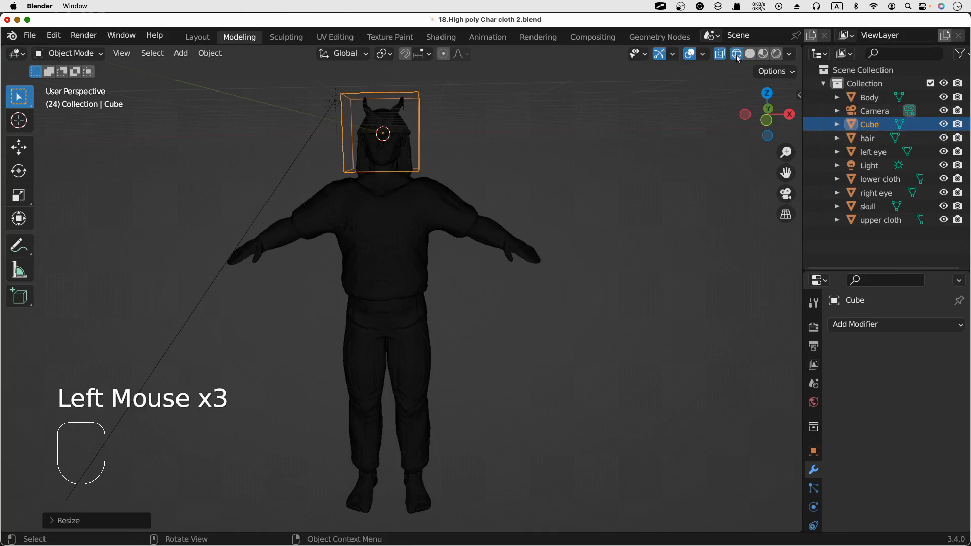
{"action": "left_click", "coordinate": [737, 56]}
{"action": "scroll", "coordinate": [355, 116], "scroll_direction": "right", "scroll_amount": 5}
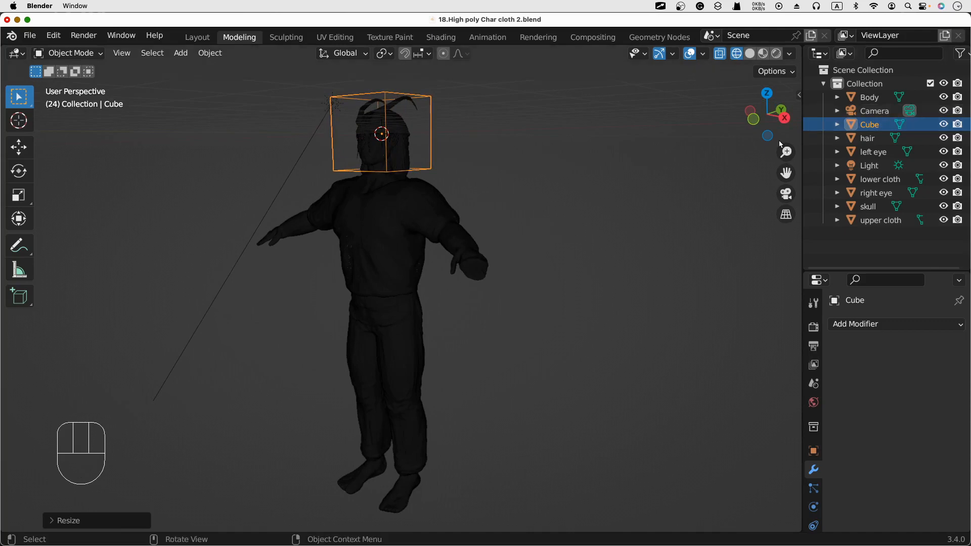
{"action": "middle_click_drag", "start_coordinate": [481, 154], "coordinate": [505, 210], "text": "shift"}
{"action": "scroll", "coordinate": [474, 205], "scroll_direction": "down", "scroll_amount": 2}
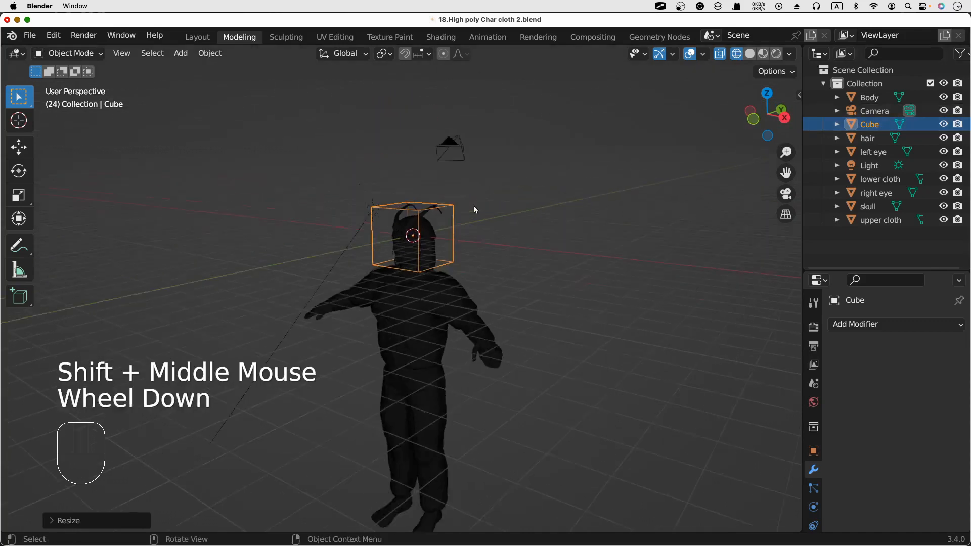
{"action": "scroll", "coordinate": [473, 201], "scroll_direction": "up", "scroll_amount": 4}
{"action": "middle_click_drag", "start_coordinate": [555, 150], "coordinate": [563, 306], "text": "shift"}
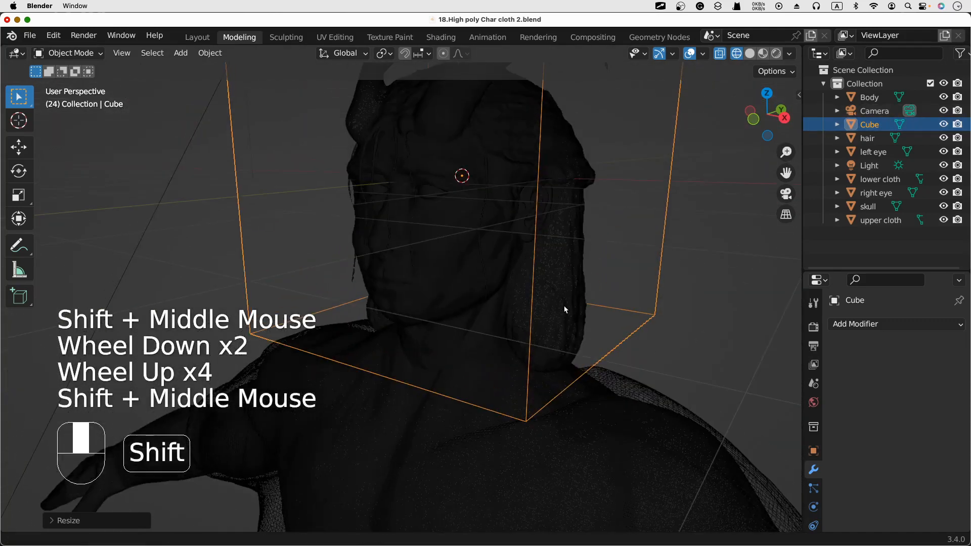
{"action": "middle_click_drag", "start_coordinate": [594, 229], "coordinate": [697, 138]}
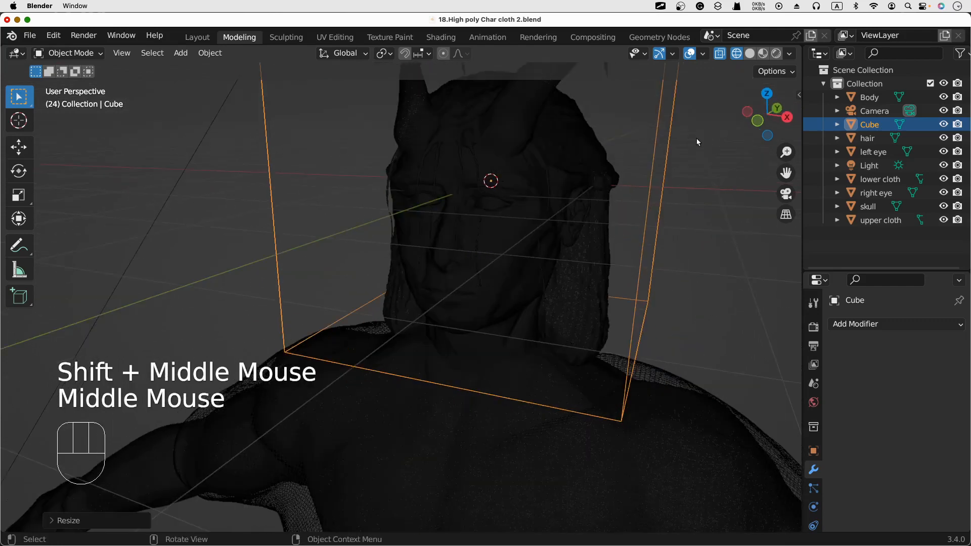
Step: Return the viewport to solid shading, hide the cube in the viewport and disable it in renders
{"action": "left_click", "coordinate": [739, 56]}
{"action": "left_click", "coordinate": [739, 57]}
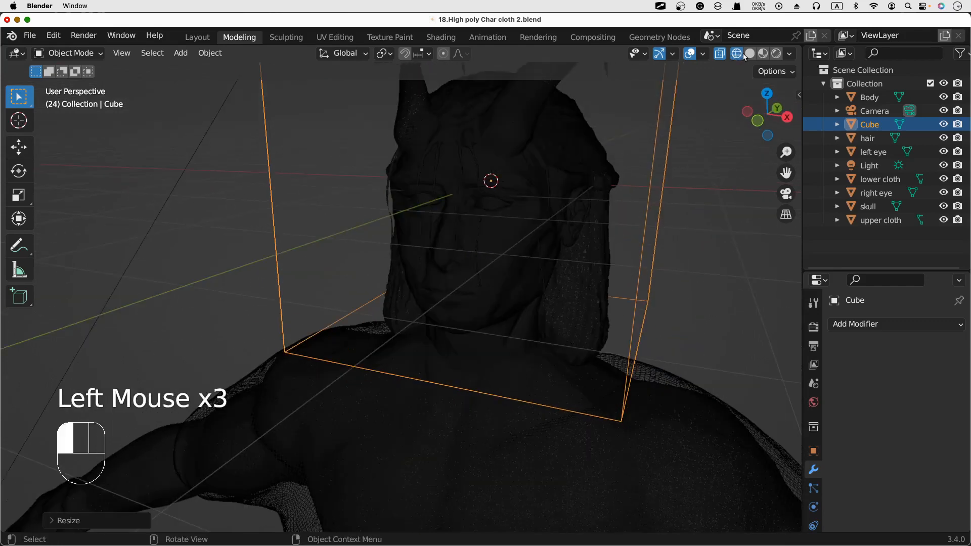
{"action": "left_click", "coordinate": [750, 54]}
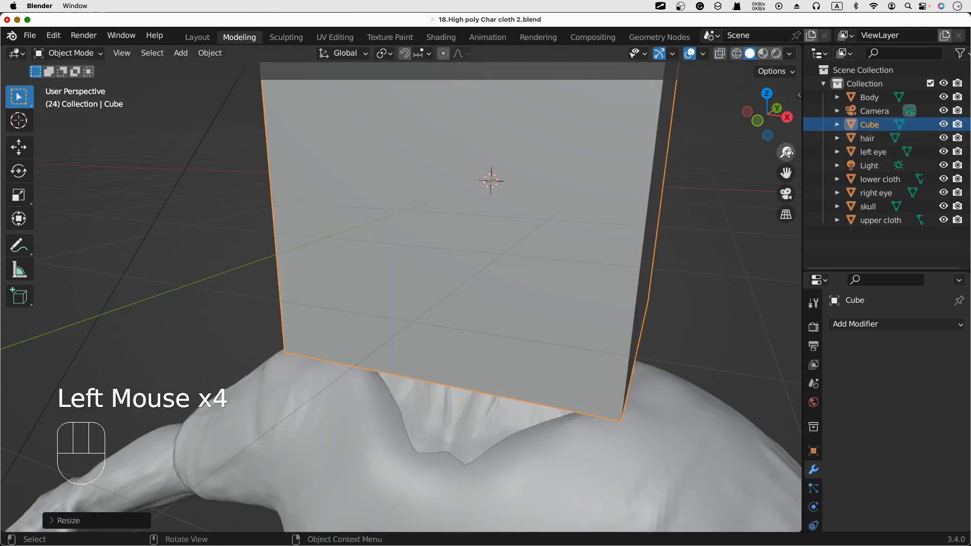
{"action": "left_click", "coordinate": [943, 126]}
{"action": "left_click", "coordinate": [944, 125]}
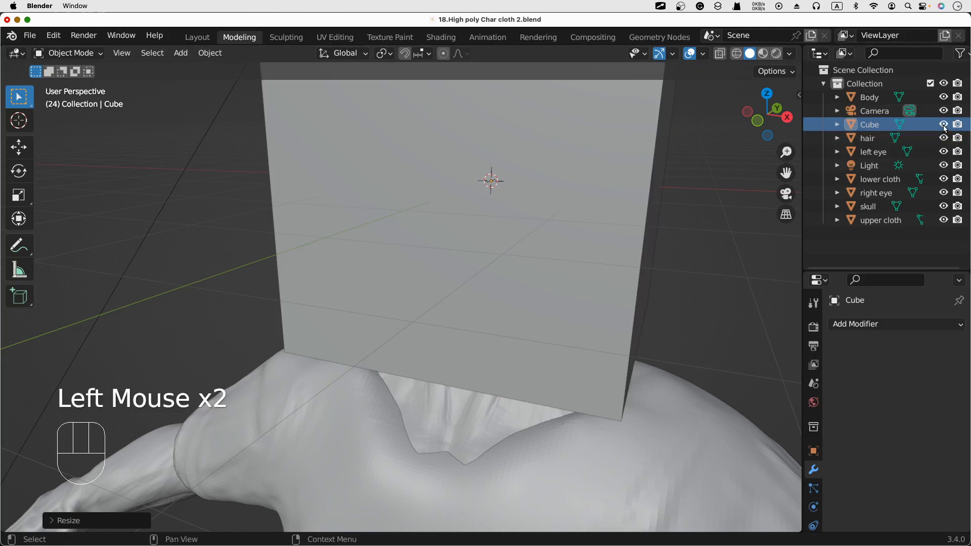
{"action": "left_click", "coordinate": [943, 125]}
{"action": "left_click", "coordinate": [957, 124]}
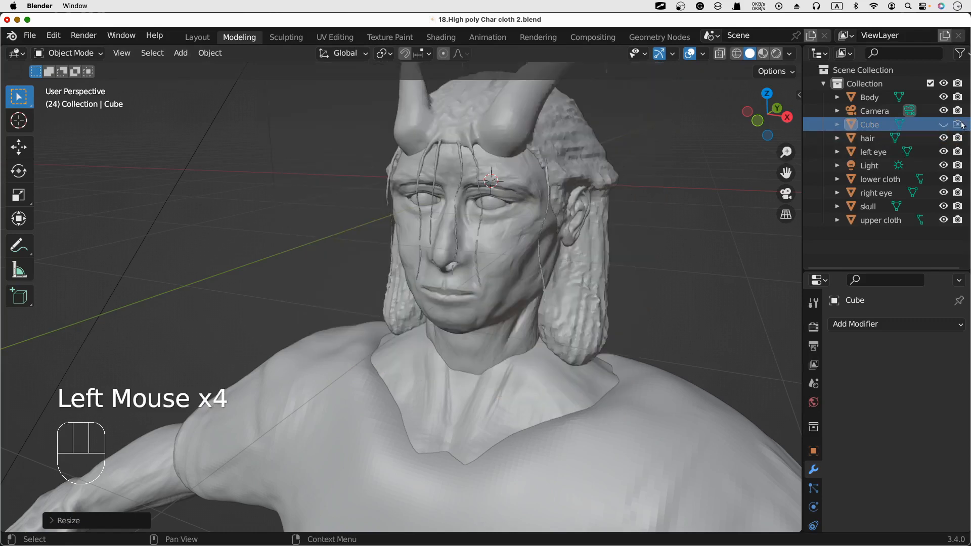
Step: Give the hidden cube Fluid physics with type Domain, keeping Gas as the domain type
{"action": "left_click", "coordinate": [485, 210]}
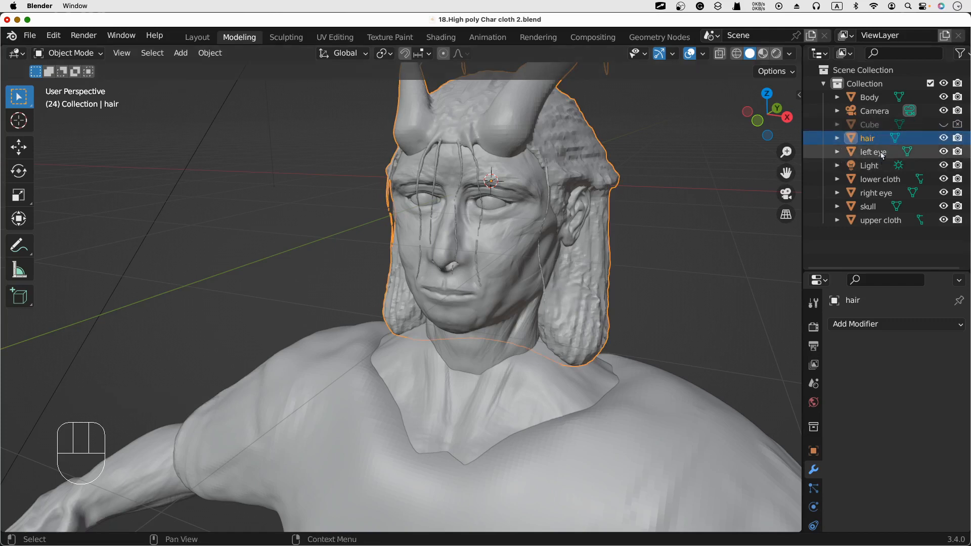
{"action": "left_click", "coordinate": [876, 121]}
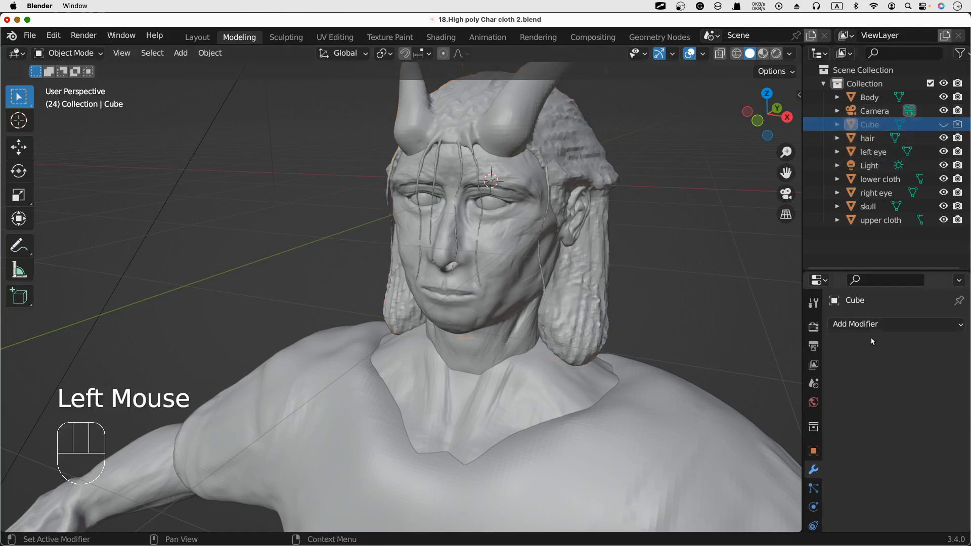
{"action": "left_click", "coordinate": [813, 488]}
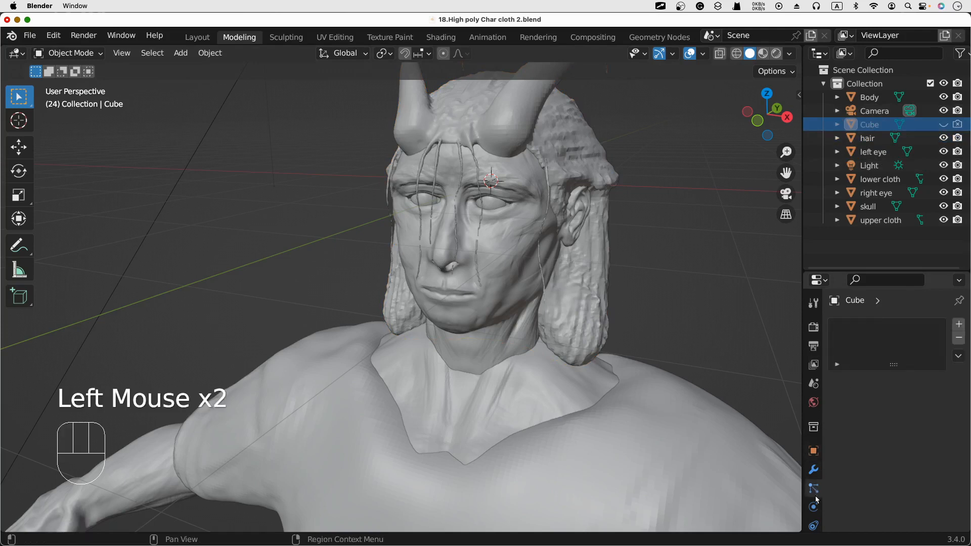
{"action": "left_click", "coordinate": [814, 507]}
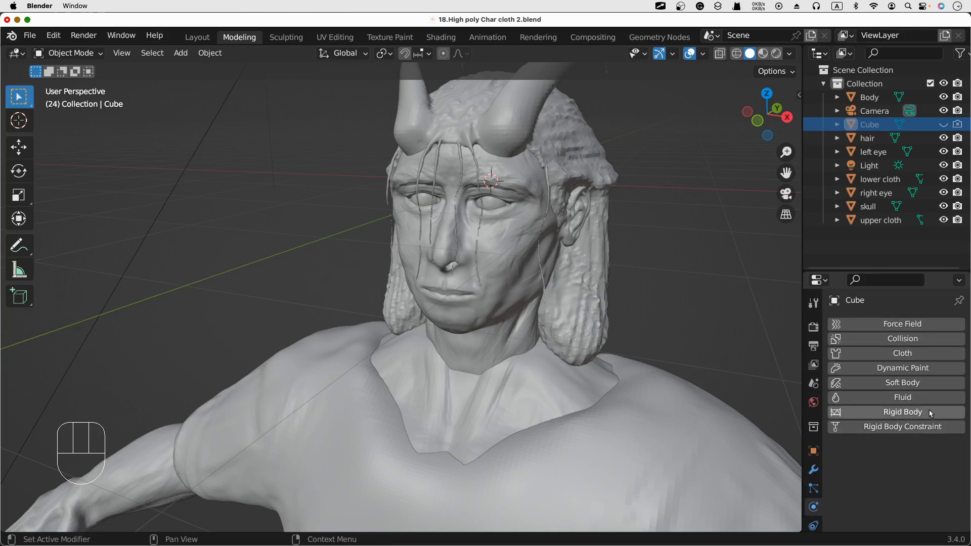
{"action": "left_click", "coordinate": [918, 397]}
{"action": "left_click_drag", "start_coordinate": [926, 467], "coordinate": [900, 439]}
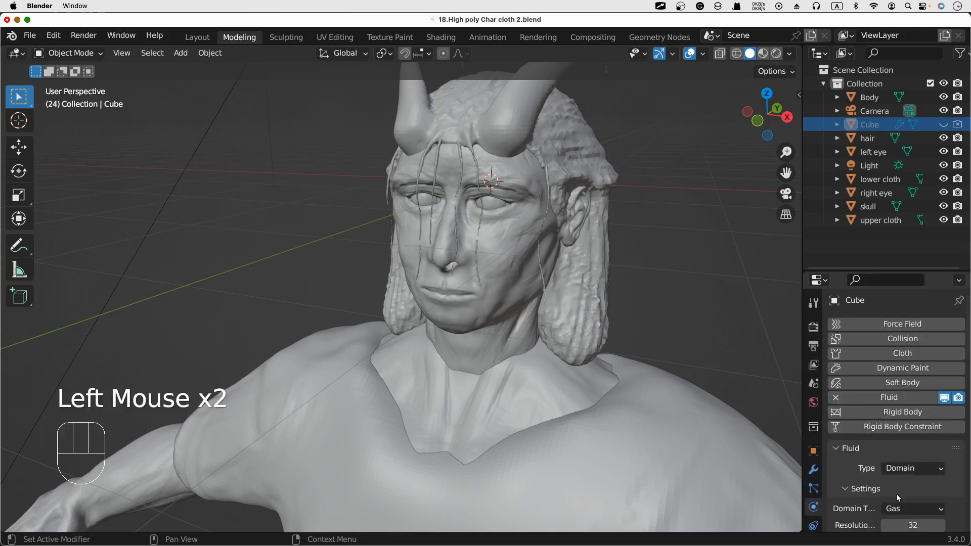
{"action": "scroll", "coordinate": [897, 493], "scroll_direction": "down", "scroll_amount": 5}
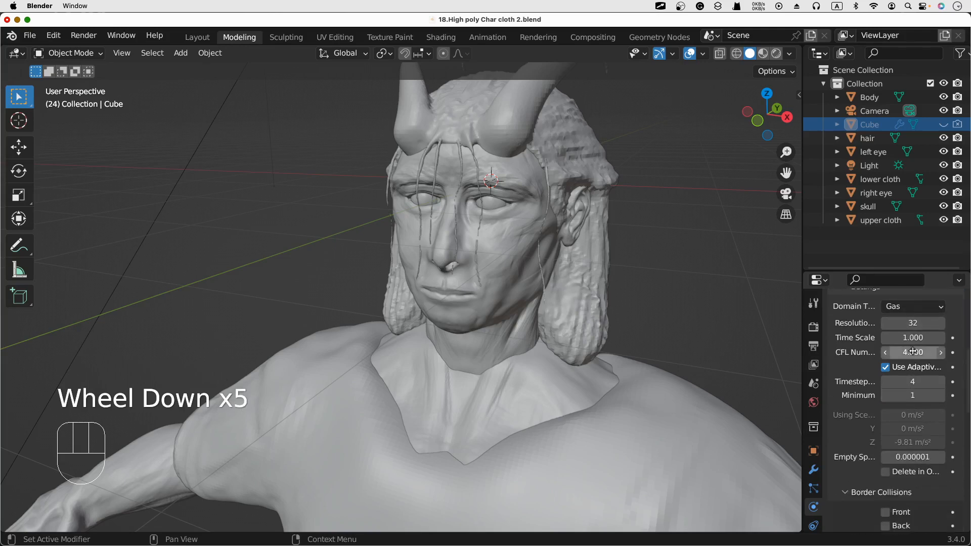
{"action": "left_click", "coordinate": [921, 308]}
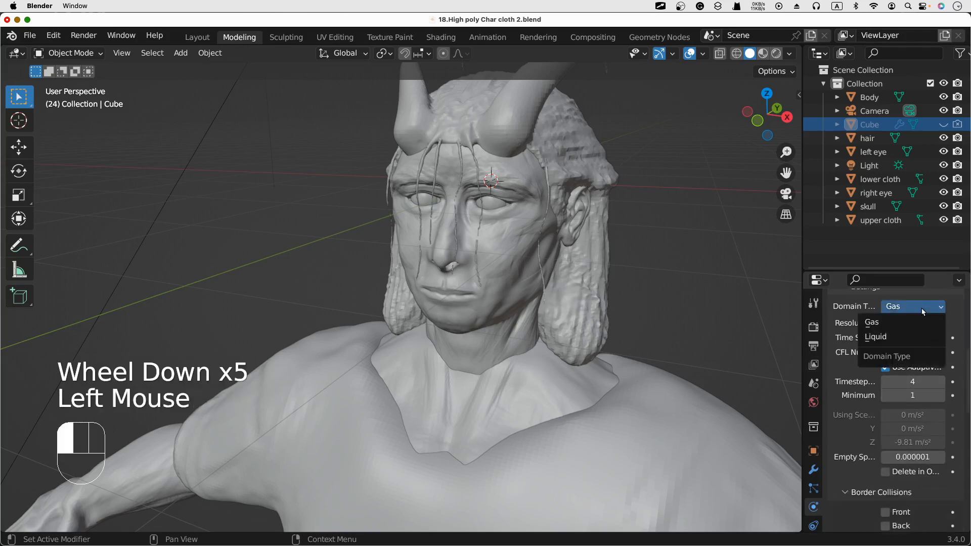
{"action": "left_click_drag", "start_coordinate": [921, 308], "coordinate": [920, 320]}
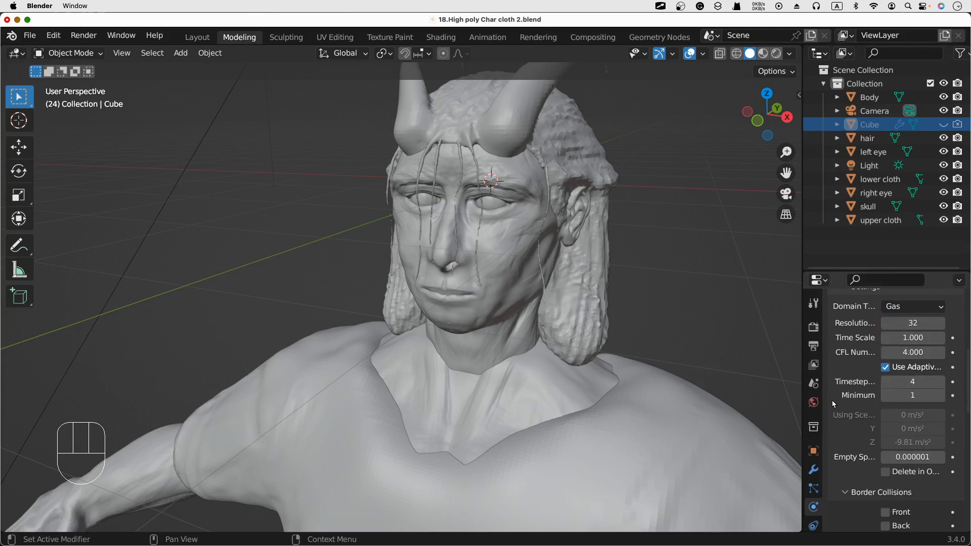
{"action": "scroll", "coordinate": [875, 423], "scroll_direction": "down", "scroll_amount": 7}
{"action": "scroll", "coordinate": [875, 411], "scroll_direction": "up", "scroll_amount": 3}
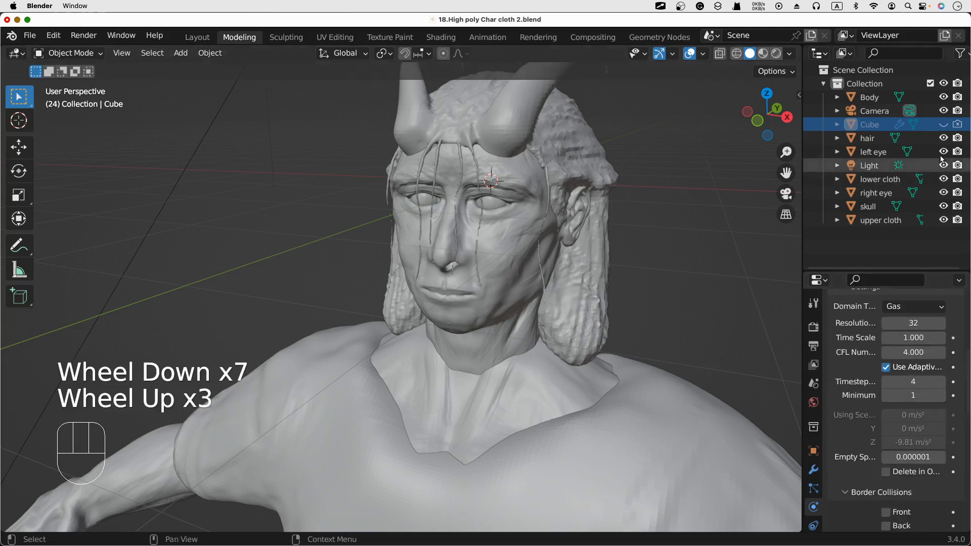
Step: Add Fluid physics to the left eye with type Flow and set its flow type to Fire + Smoke
{"action": "left_click", "coordinate": [918, 151]}
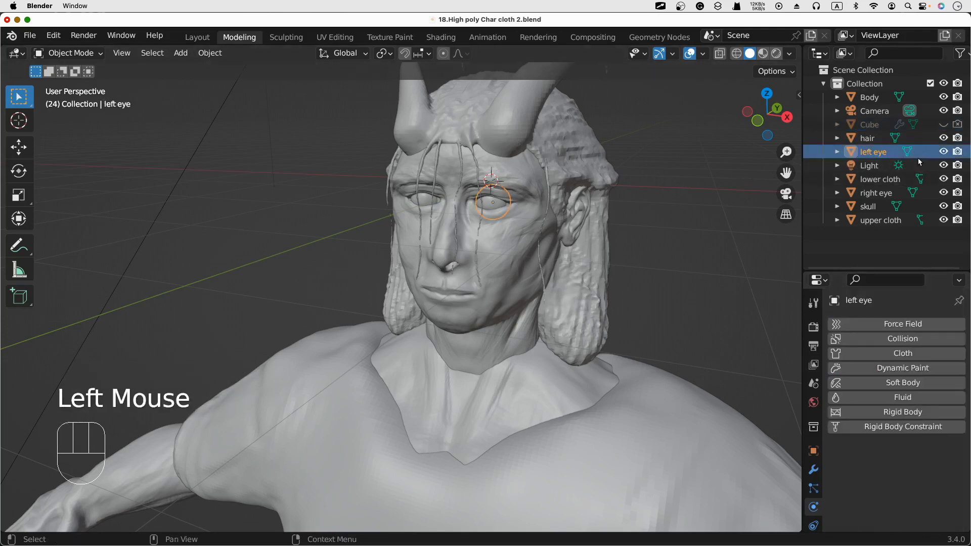
{"action": "left_click", "coordinate": [907, 397]}
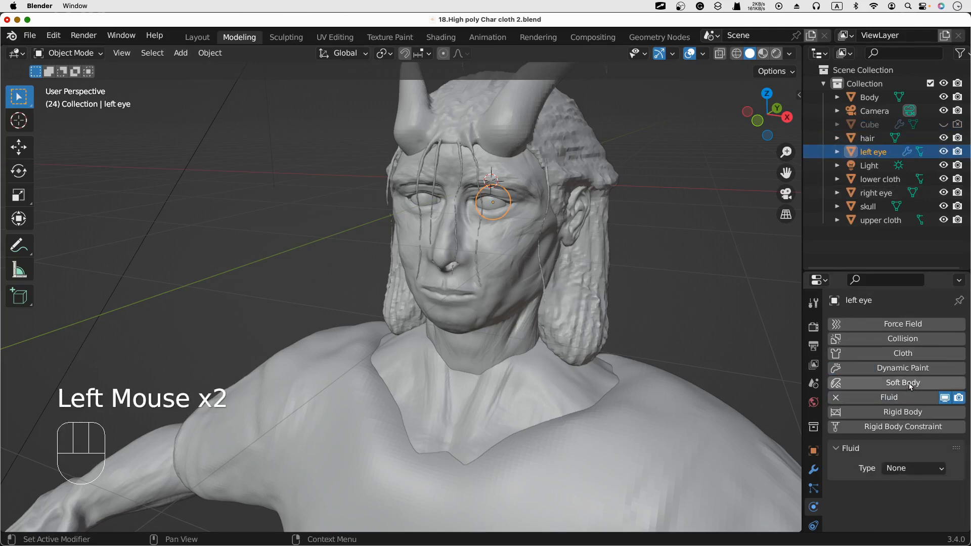
{"action": "left_click", "coordinate": [914, 468]}
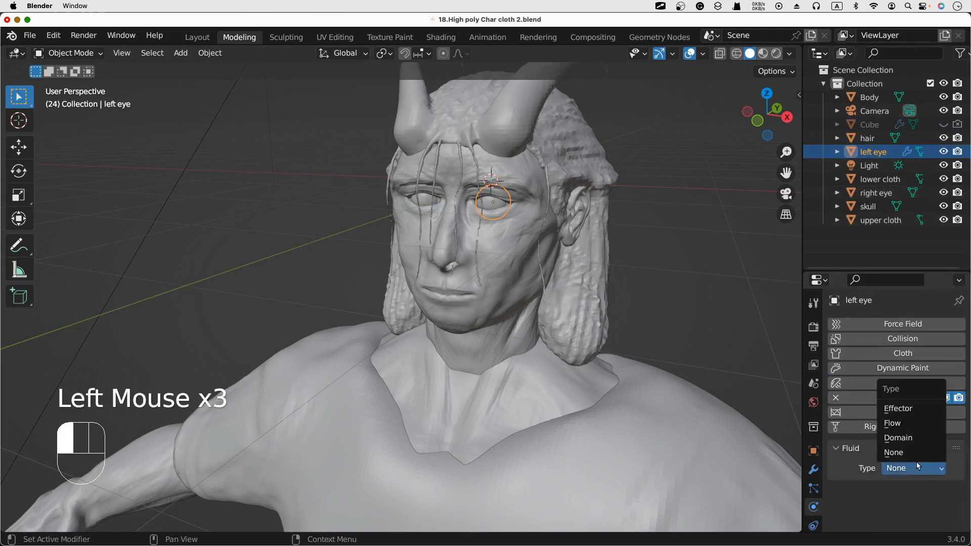
{"action": "left_click", "coordinate": [909, 421]}
{"action": "scroll", "coordinate": [914, 422], "scroll_direction": "down", "scroll_amount": 2}
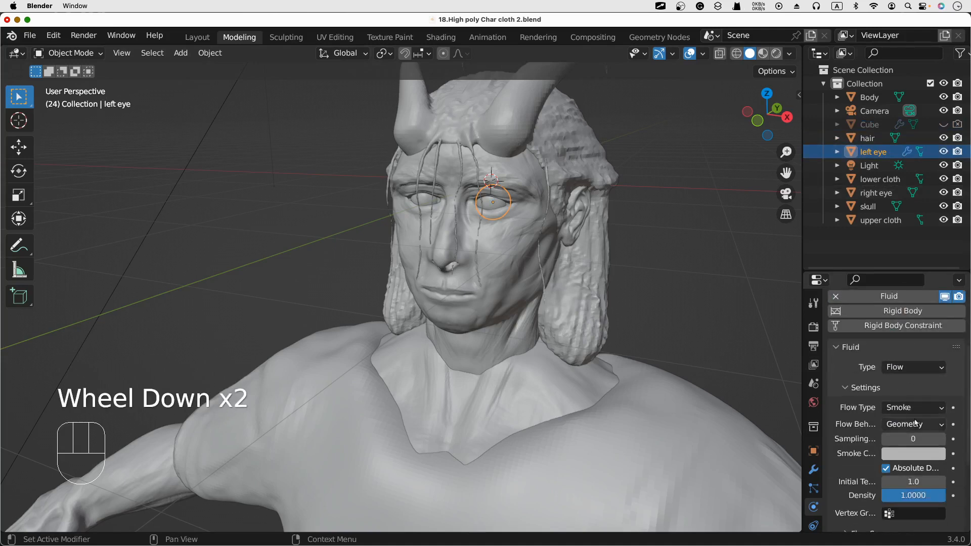
{"action": "left_click", "coordinate": [930, 408]}
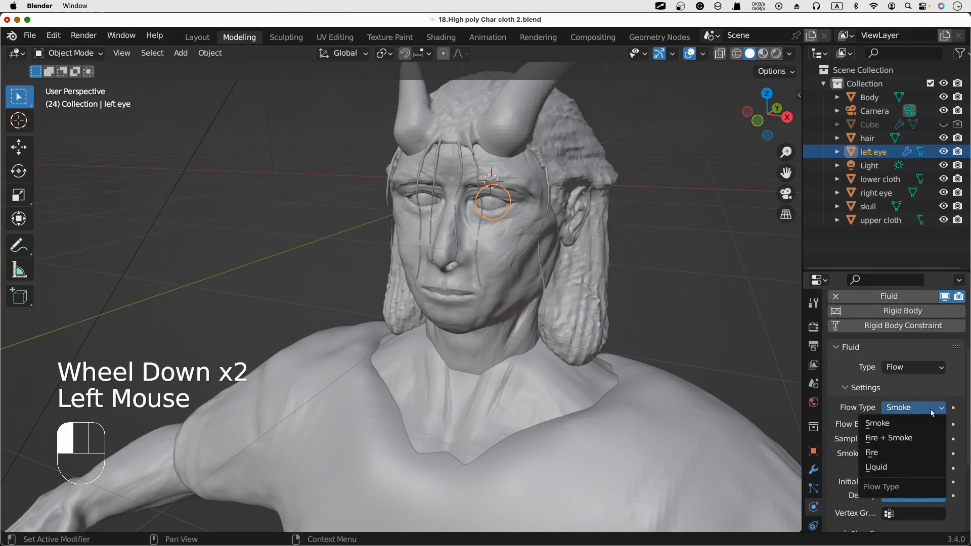
{"action": "left_click", "coordinate": [924, 439]}
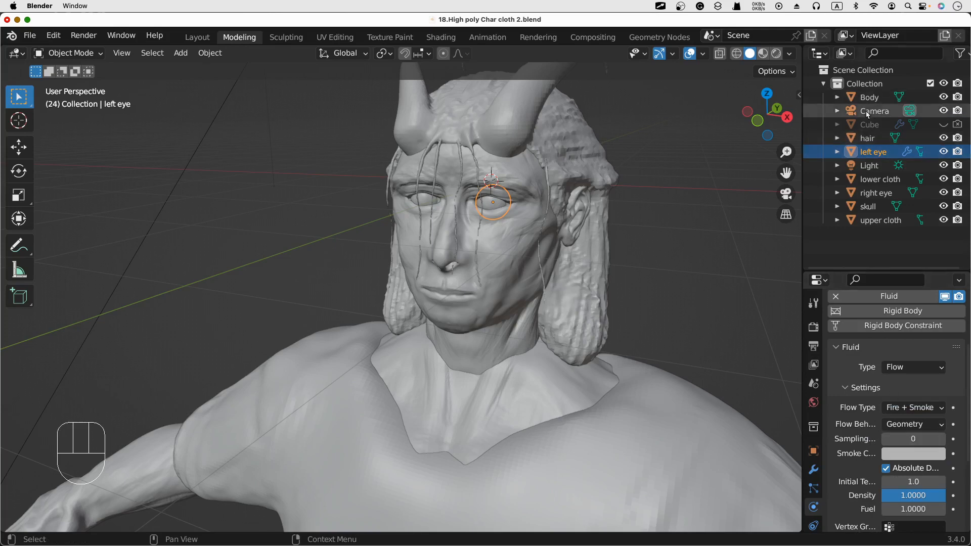
Step: Turn off the scene's gravity and select the hidden cube again
{"action": "left_click", "coordinate": [813, 383]}
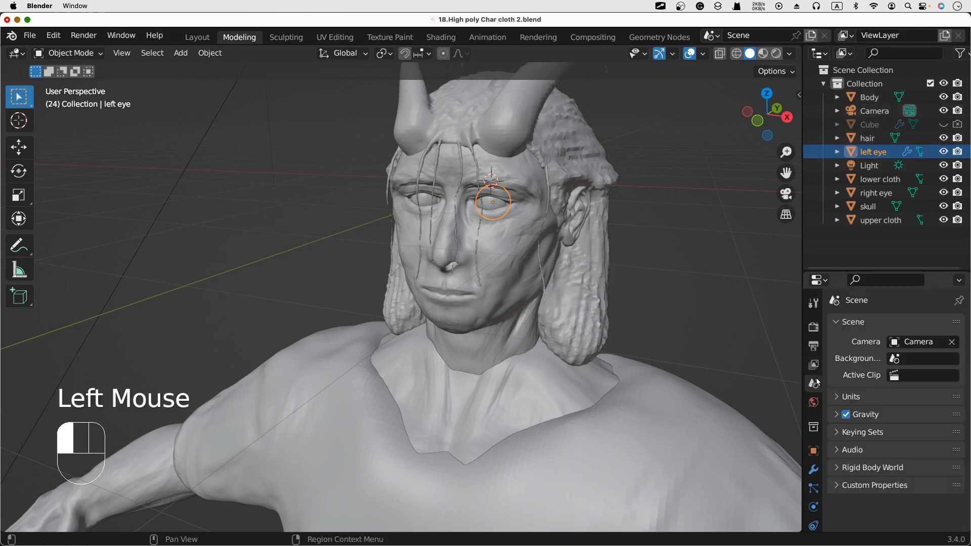
{"action": "left_click", "coordinate": [858, 419]}
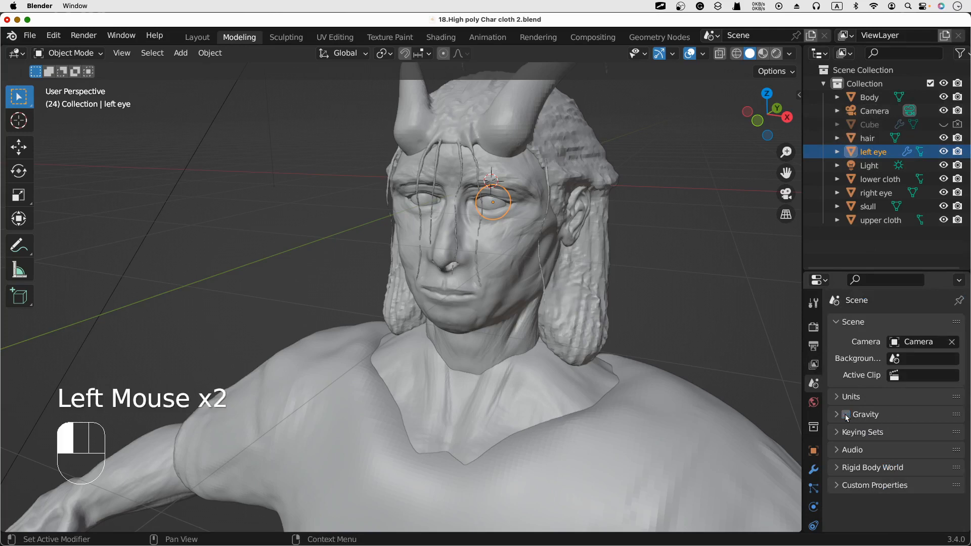
{"action": "left_click", "coordinate": [872, 125]}
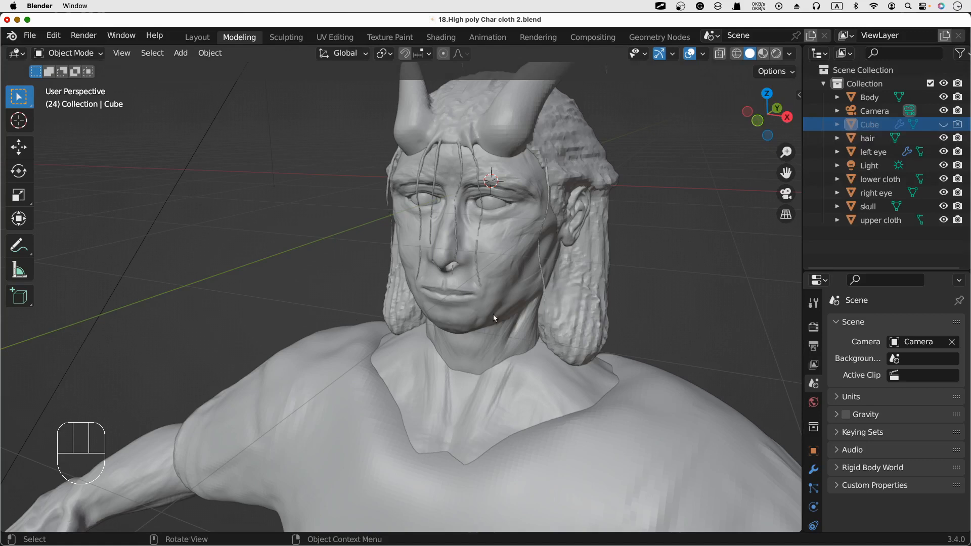
Step: Set the cube's fluid domain gravity to 0 m/s² in Z and 10 m/s² in Y
{"action": "scroll", "coordinate": [828, 433], "scroll_direction": "down", "scroll_amount": 2}
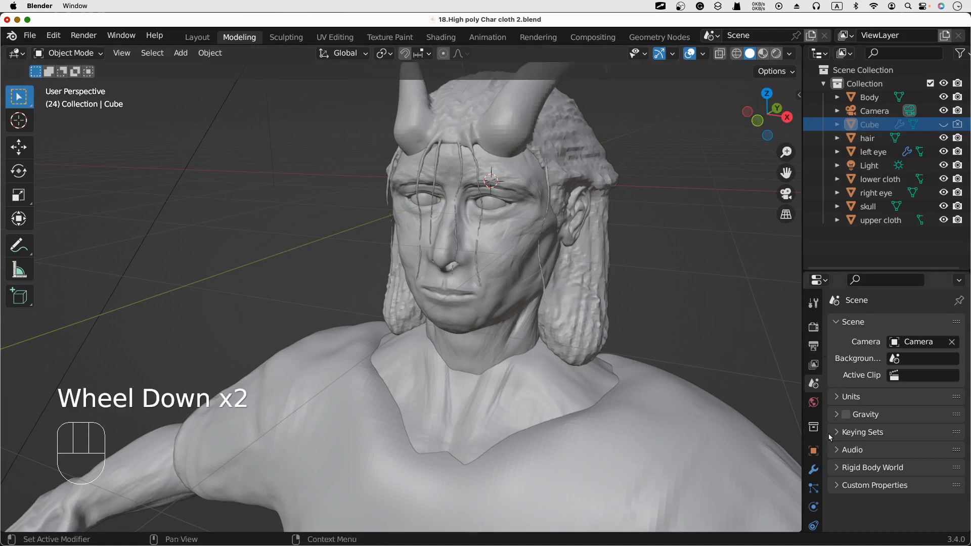
{"action": "left_click", "coordinate": [813, 489]}
{"action": "left_click", "coordinate": [813, 507]}
{"action": "scroll", "coordinate": [871, 446], "scroll_direction": "down", "scroll_amount": 2}
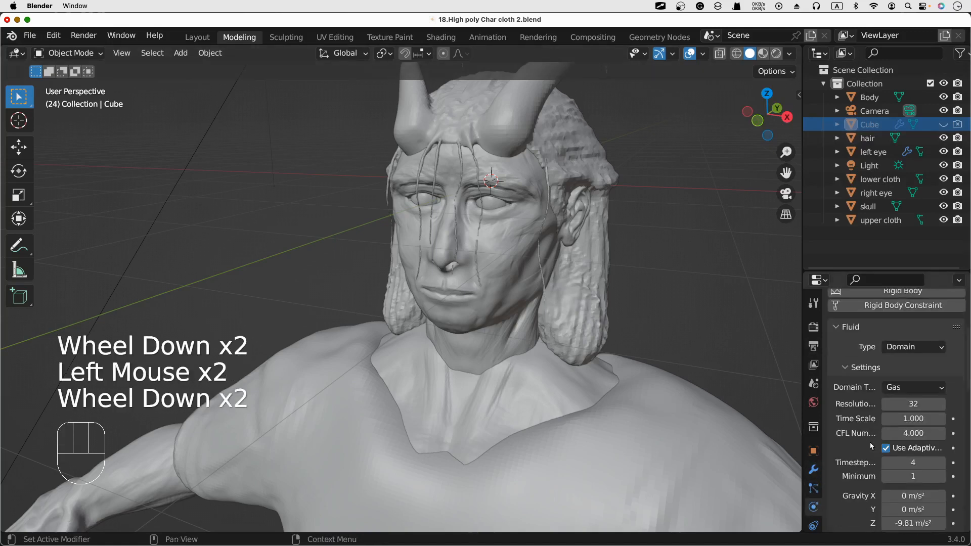
{"action": "scroll", "coordinate": [863, 422], "scroll_direction": "up", "scroll_amount": 1}
{"action": "scroll", "coordinate": [864, 424], "scroll_direction": "down", "scroll_amount": 2}
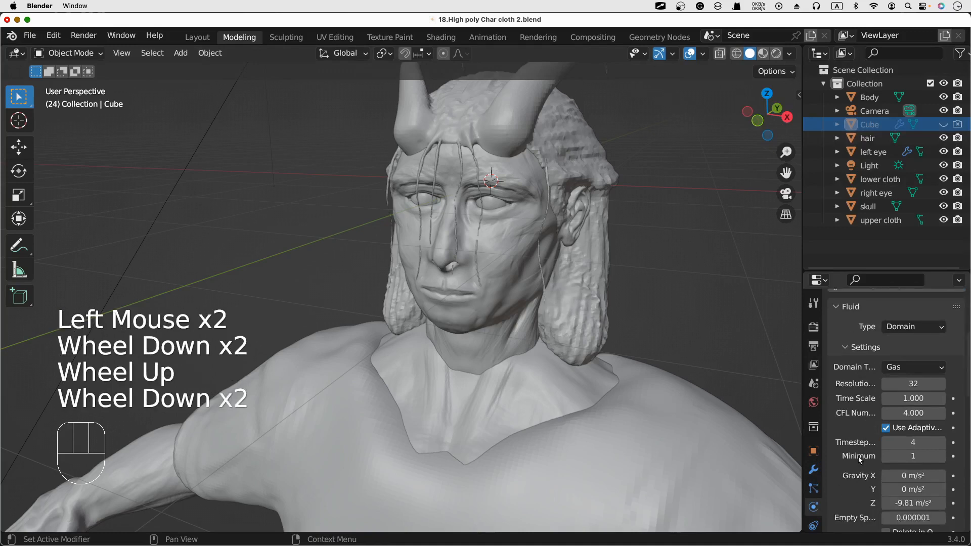
{"action": "scroll", "coordinate": [860, 458], "scroll_direction": "down", "scroll_amount": 2}
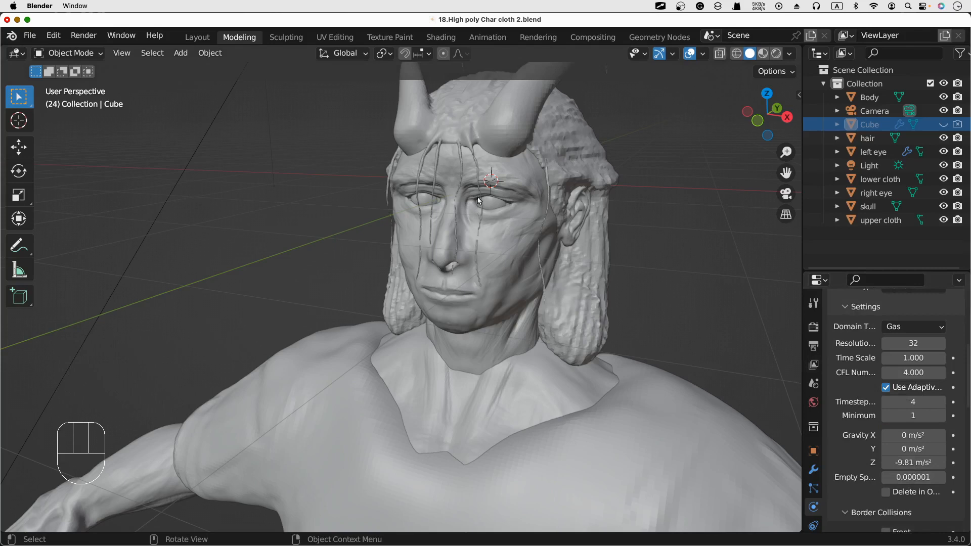
{"action": "middle_click_drag", "start_coordinate": [560, 218], "coordinate": [500, 235]}
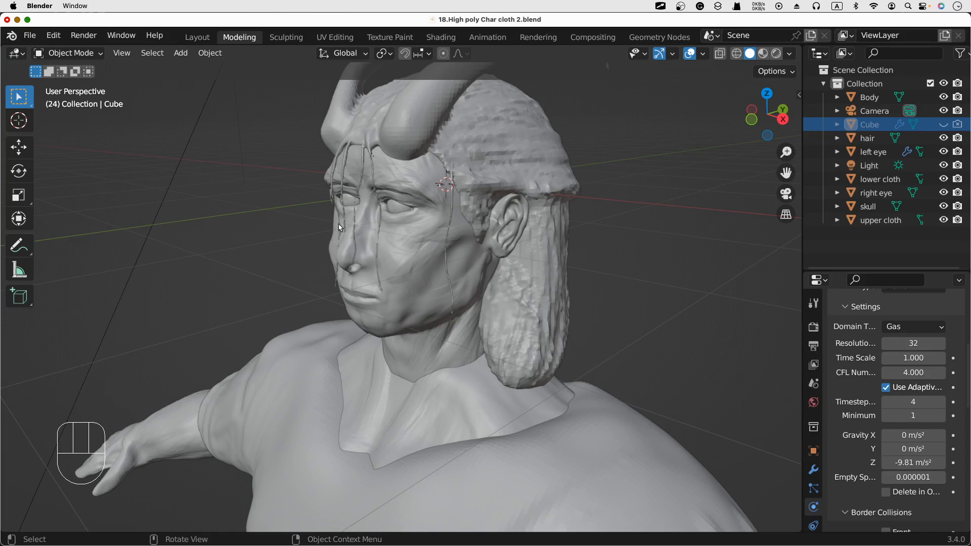
{"action": "middle_click_drag", "start_coordinate": [730, 207], "coordinate": [694, 204]}
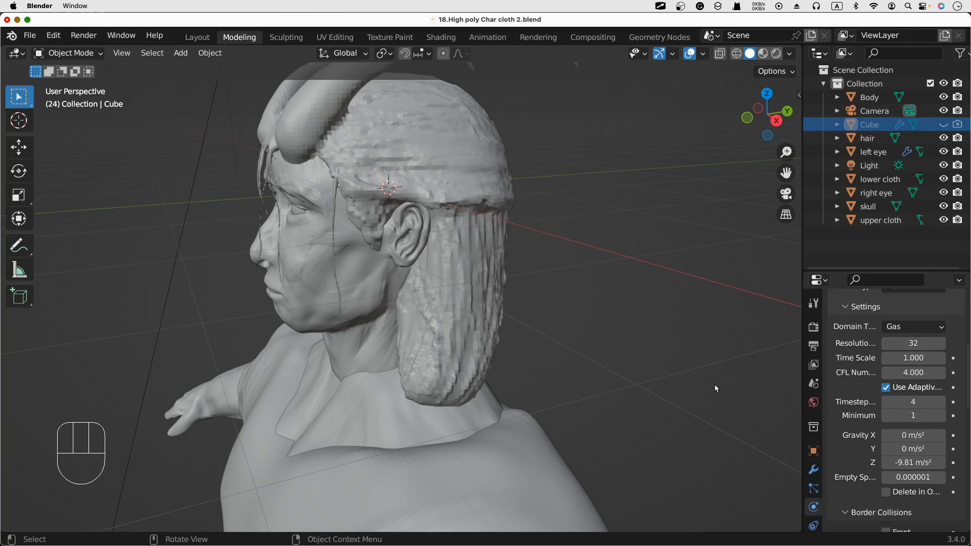
{"action": "left_click", "coordinate": [908, 463]}
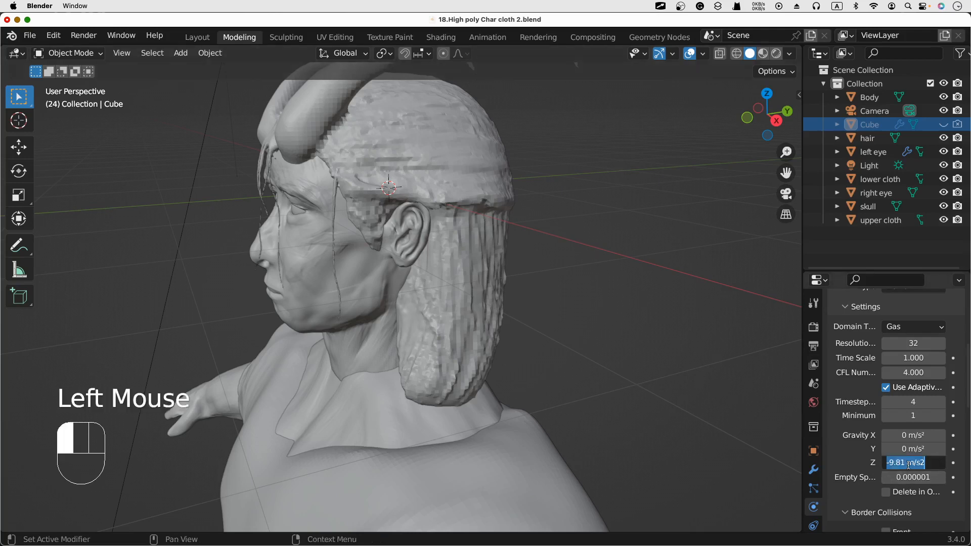
{"action": "type", "text": "0"}
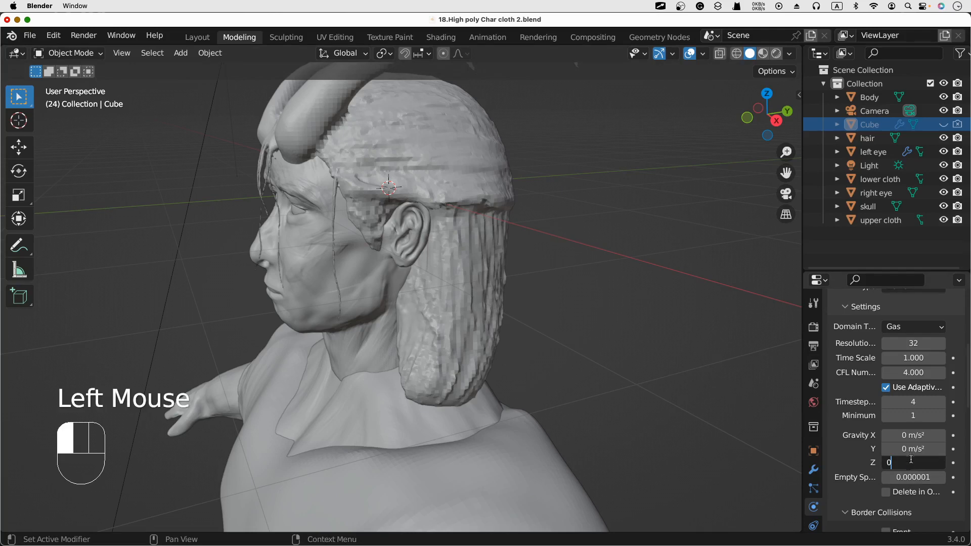
{"action": "left_click", "coordinate": [911, 448]}
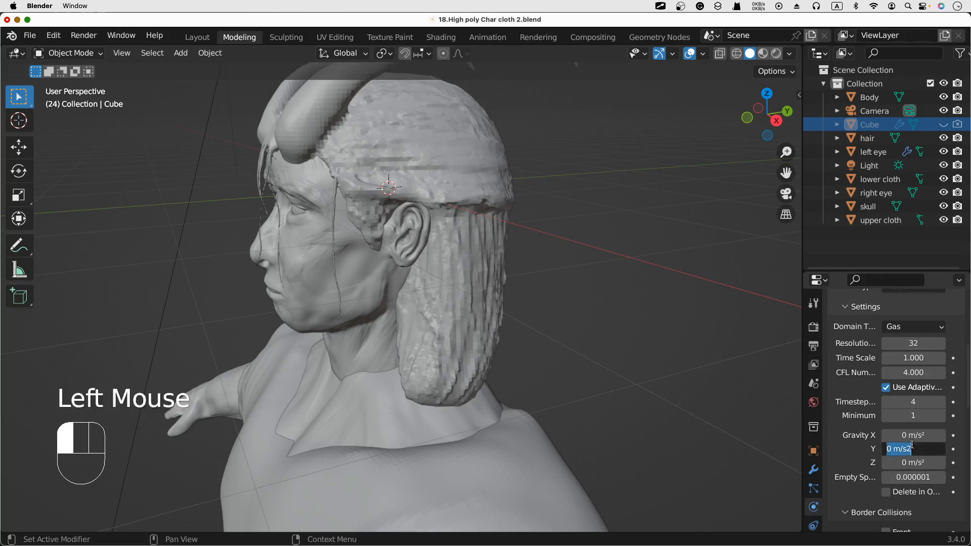
{"action": "type", "text": "10"}
{"action": "left_click", "coordinate": [645, 378]}
Step: Select the left eye and review its fluid flow settings
{"action": "scroll", "coordinate": [648, 380], "scroll_direction": "down", "scroll_amount": 2}
{"action": "middle_click_drag", "start_coordinate": [657, 372], "coordinate": [709, 365]}
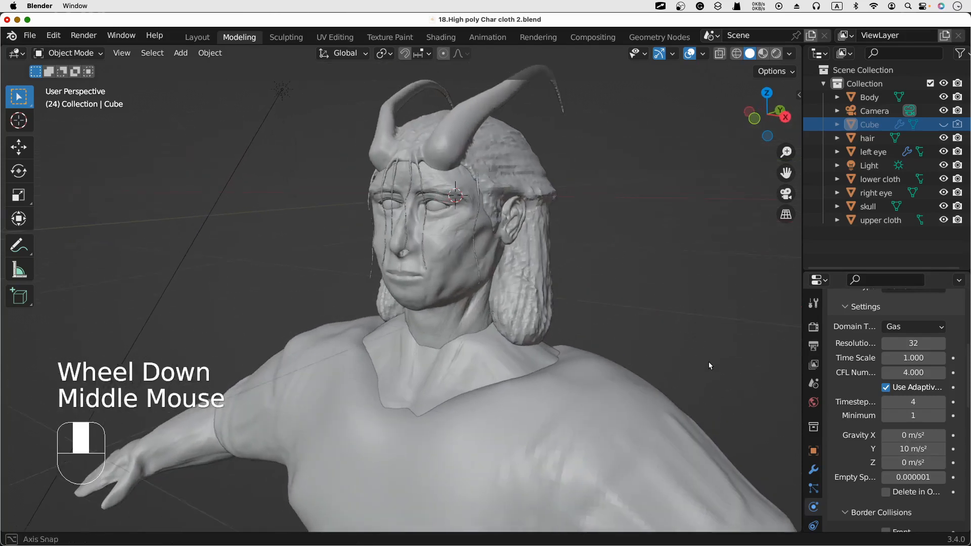
{"action": "left_click", "coordinate": [521, 172]}
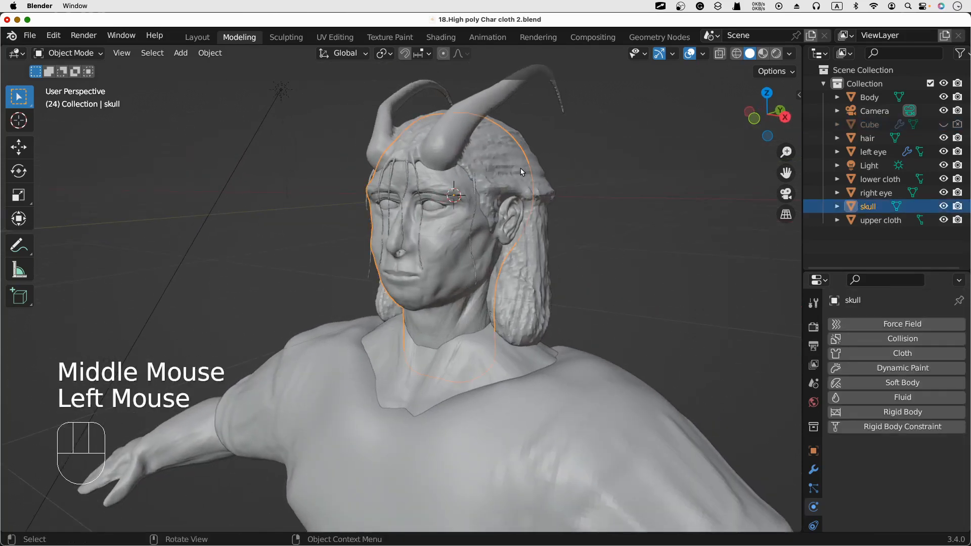
{"action": "left_click", "coordinate": [879, 192]}
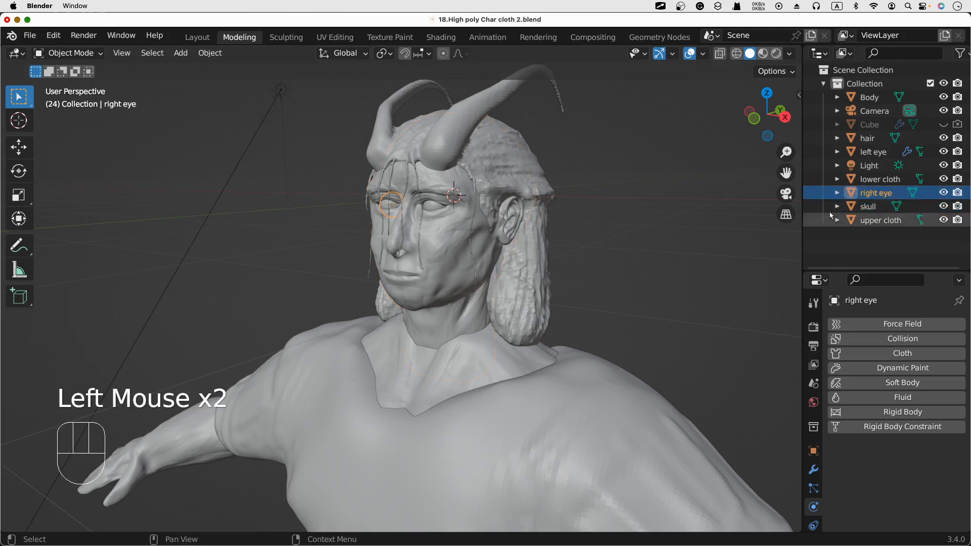
{"action": "left_click", "coordinate": [872, 141]}
{"action": "left_click", "coordinate": [876, 152]}
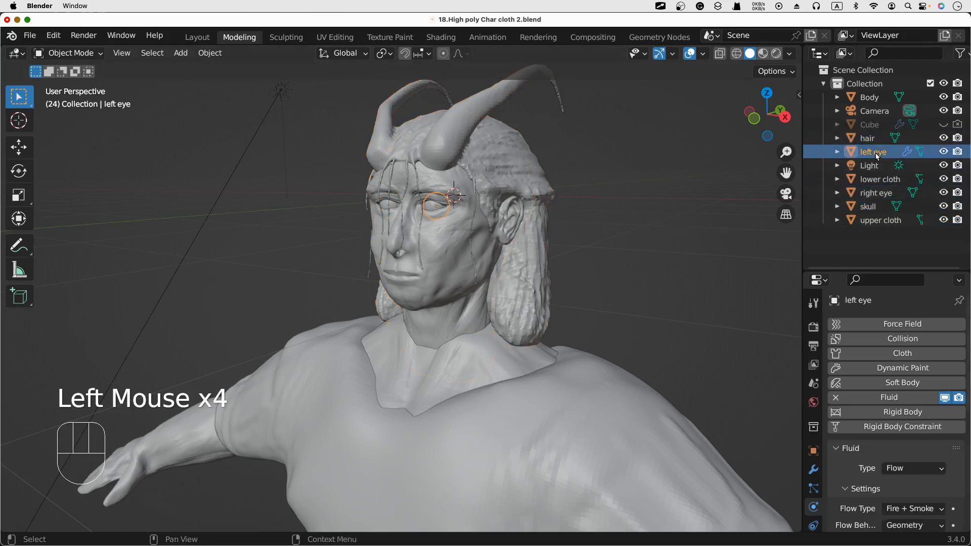
{"action": "scroll", "coordinate": [886, 456], "scroll_direction": "down", "scroll_amount": 4}
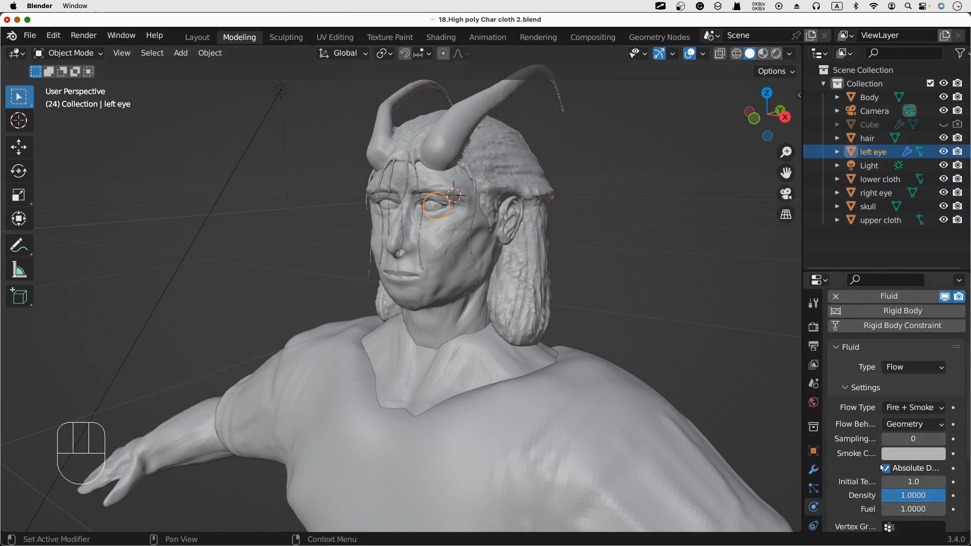
{"action": "scroll", "coordinate": [882, 468], "scroll_direction": "down", "scroll_amount": 4}
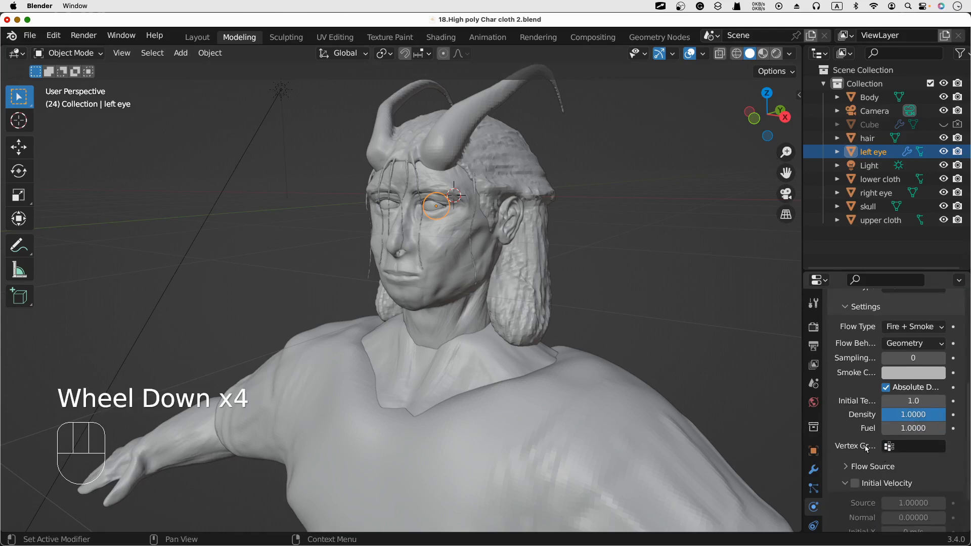
{"action": "scroll", "coordinate": [864, 440], "scroll_direction": "down", "scroll_amount": 3}
{"action": "scroll", "coordinate": [862, 433], "scroll_direction": "up", "scroll_amount": 4}
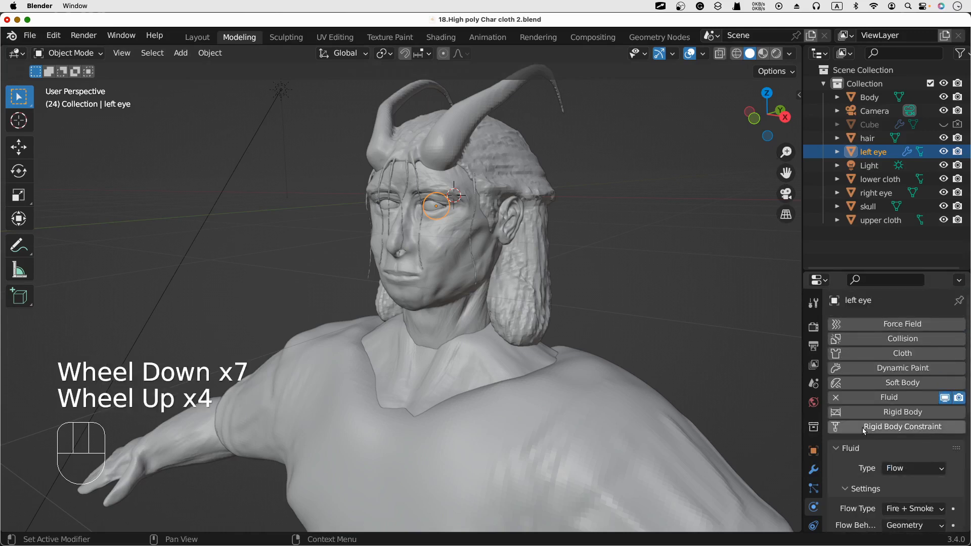
{"action": "scroll", "coordinate": [863, 428], "scroll_direction": "down", "scroll_amount": 6}
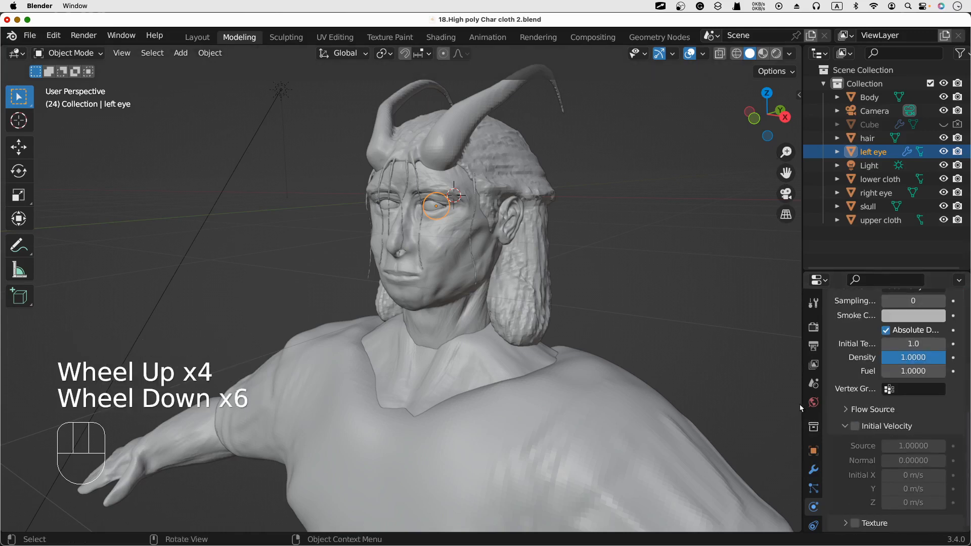
Step: Widen the properties area so the left eye's fluid setting names can be read in full
{"action": "left_click_drag", "start_coordinate": [801, 405], "coordinate": [668, 404]}
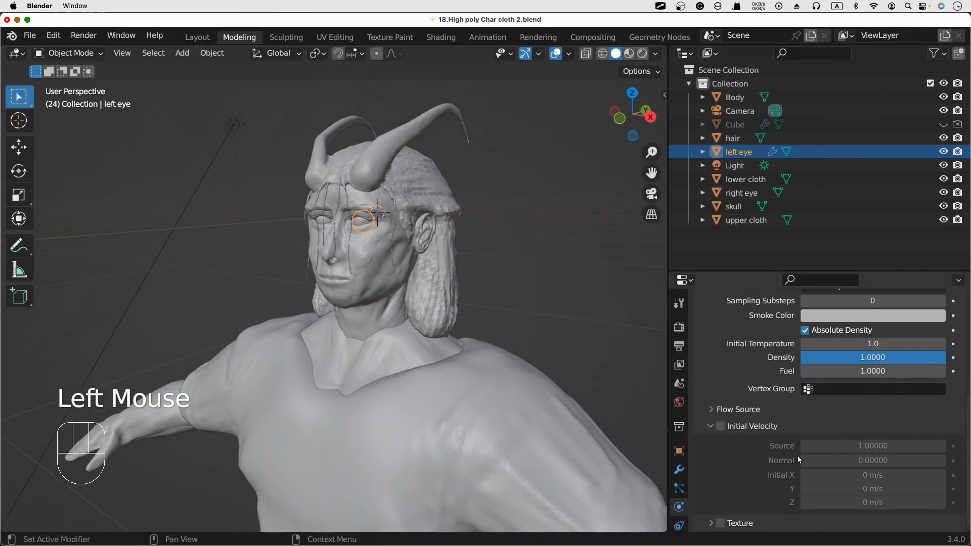
{"action": "scroll", "coordinate": [797, 456], "scroll_direction": "down", "scroll_amount": 3}
{"action": "scroll", "coordinate": [786, 425], "scroll_direction": "up", "scroll_amount": 5}
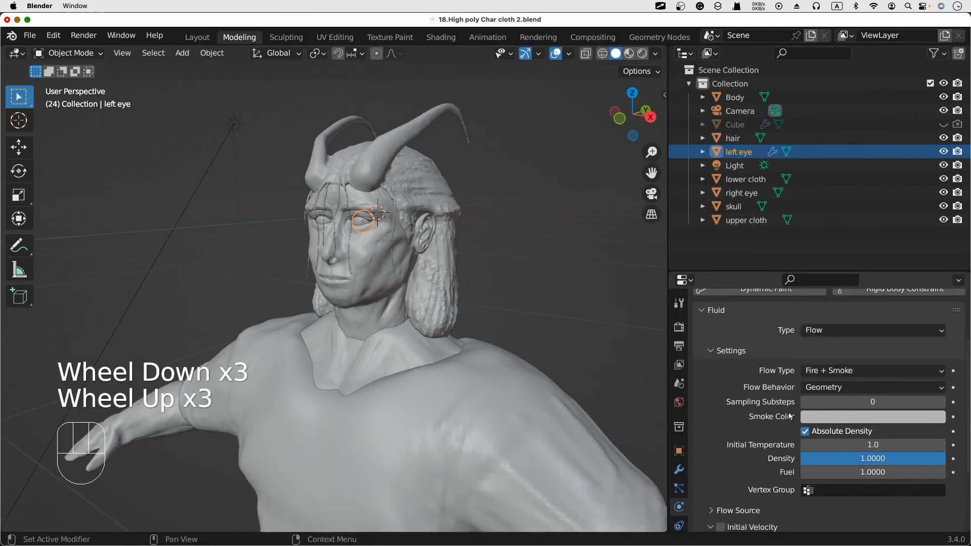
{"action": "scroll", "coordinate": [792, 406], "scroll_direction": "up", "scroll_amount": 1}
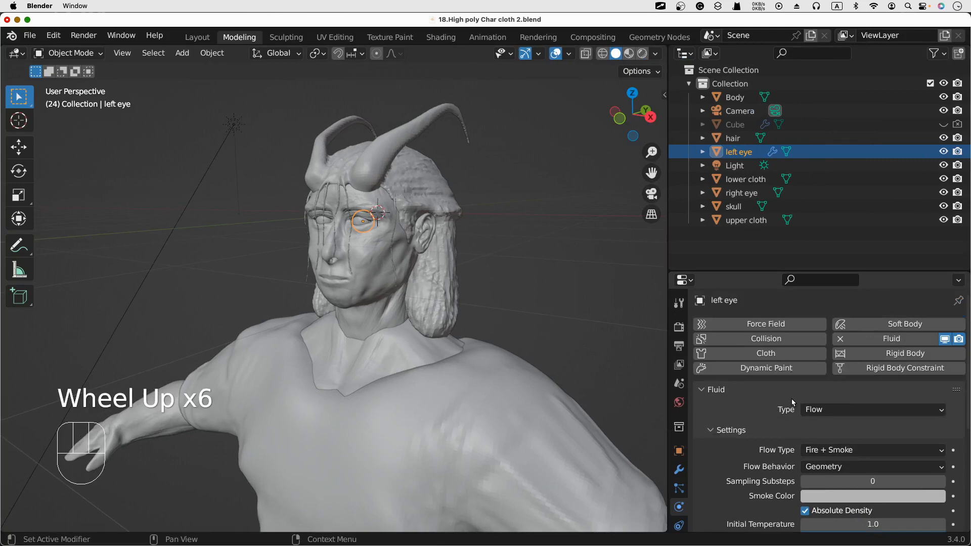
Step: Select the hidden cube and set the end frame of its fluid cache to 60
{"action": "left_click", "coordinate": [744, 130]}
{"action": "scroll", "coordinate": [876, 347], "scroll_direction": "down", "scroll_amount": 5}
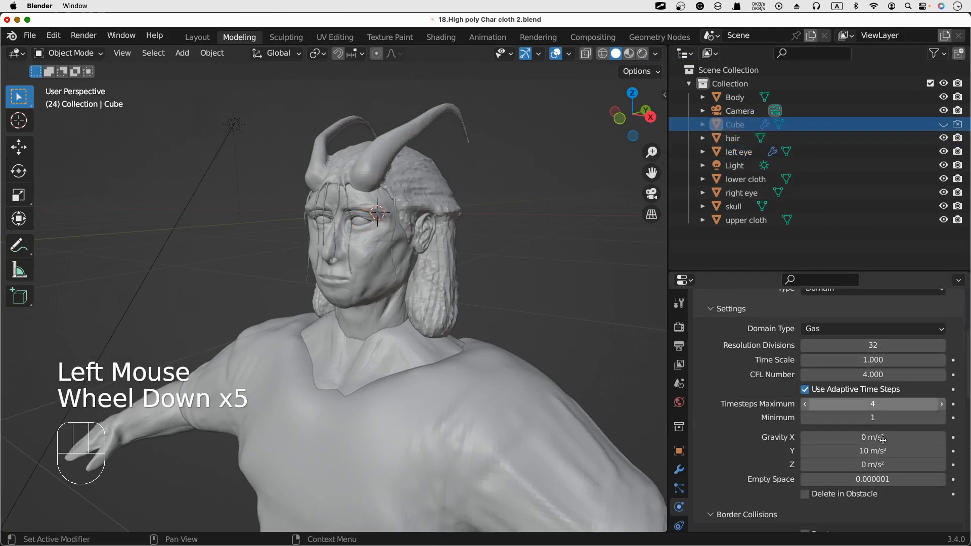
{"action": "left_click", "coordinate": [876, 348]}
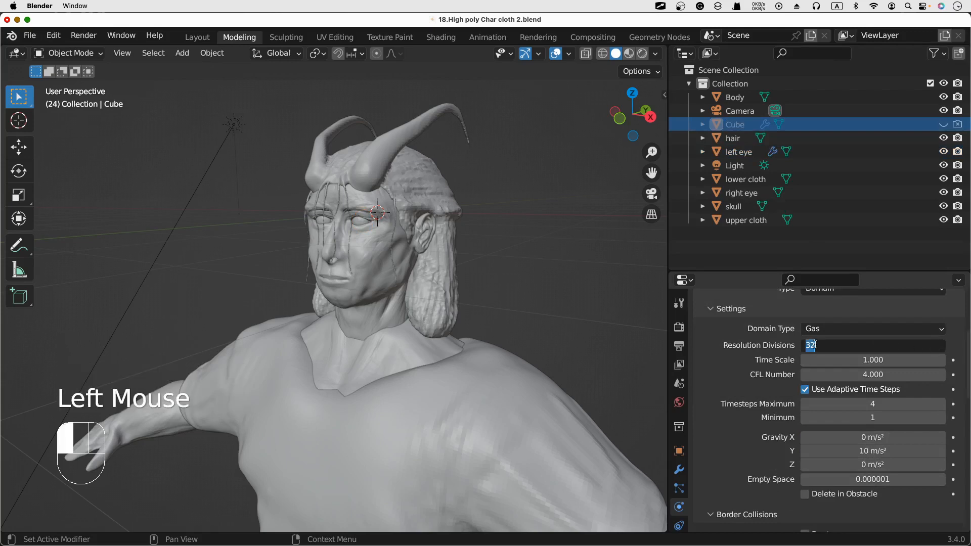
{"action": "left_click", "coordinate": [718, 348]}
{"action": "scroll", "coordinate": [752, 385], "scroll_direction": "down", "scroll_amount": 3}
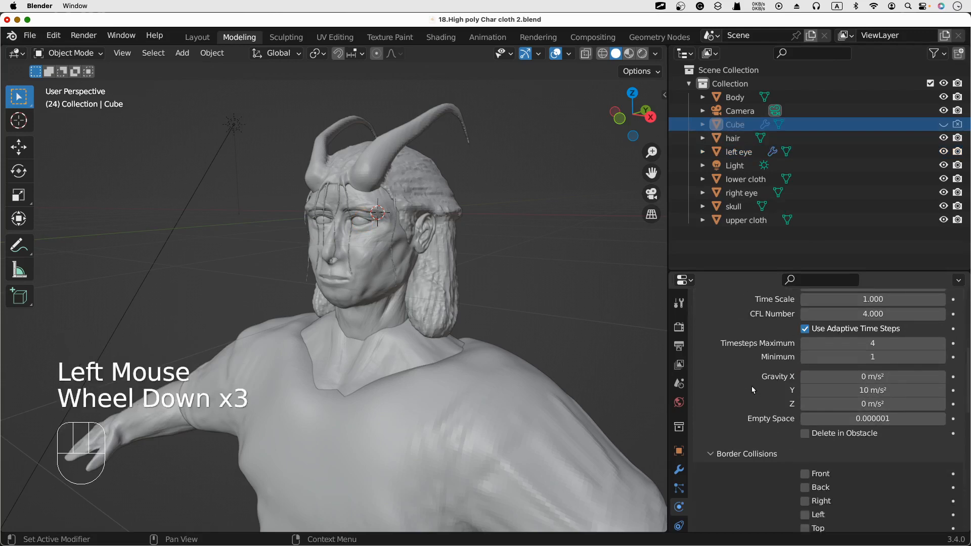
{"action": "scroll", "coordinate": [762, 383], "scroll_direction": "down", "scroll_amount": 5}
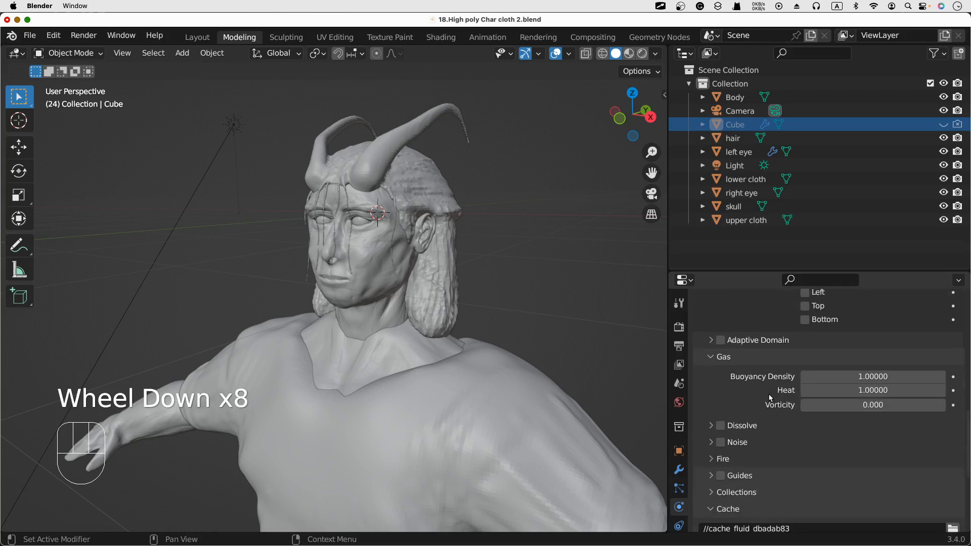
{"action": "scroll", "coordinate": [769, 399], "scroll_direction": "down", "scroll_amount": 3}
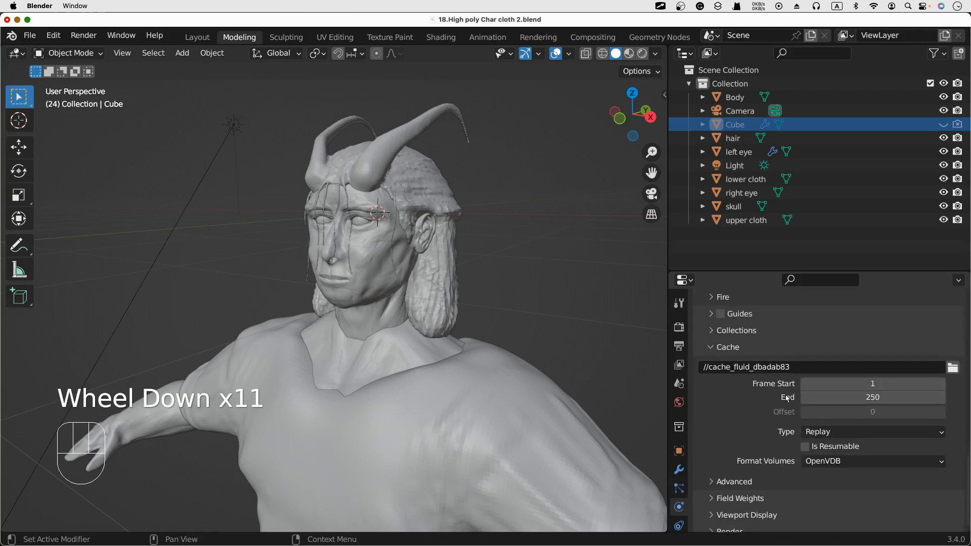
{"action": "left_click", "coordinate": [856, 401]}
{"action": "type", "text": "60"}
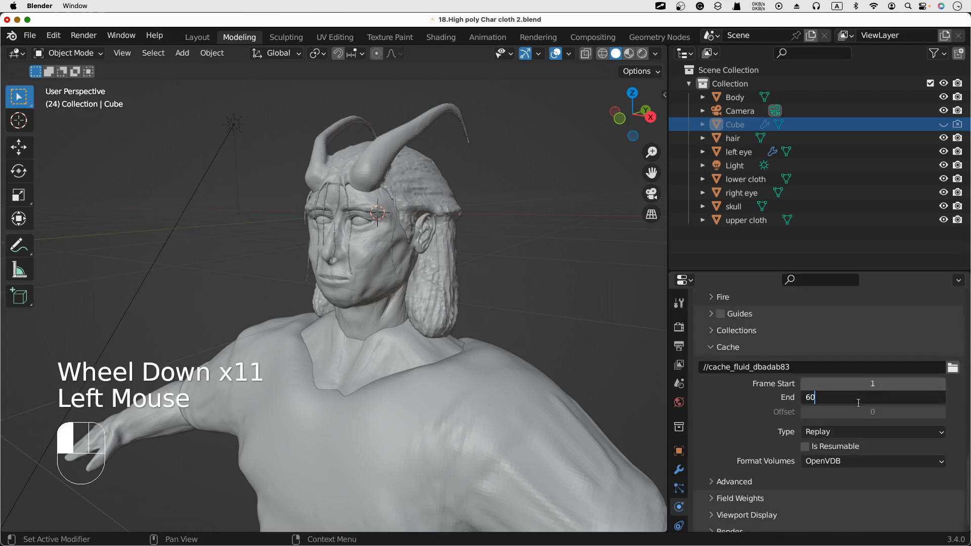
{"action": "key", "text": "Return"}
{"action": "scroll", "coordinate": [781, 458], "scroll_direction": "down", "scroll_amount": 2}
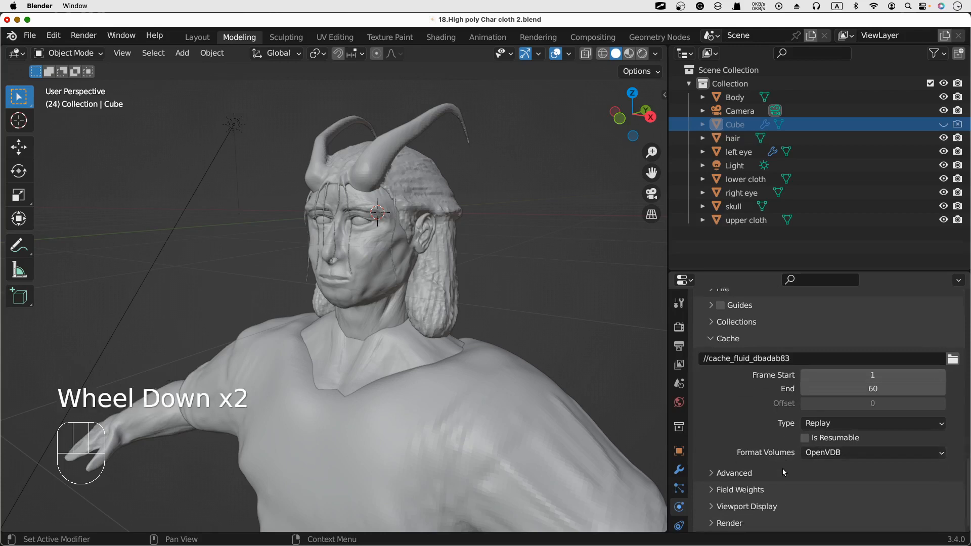
{"action": "scroll", "coordinate": [784, 470], "scroll_direction": "up", "scroll_amount": 2}
{"action": "scroll", "coordinate": [809, 463], "scroll_direction": "down", "scroll_amount": 1}
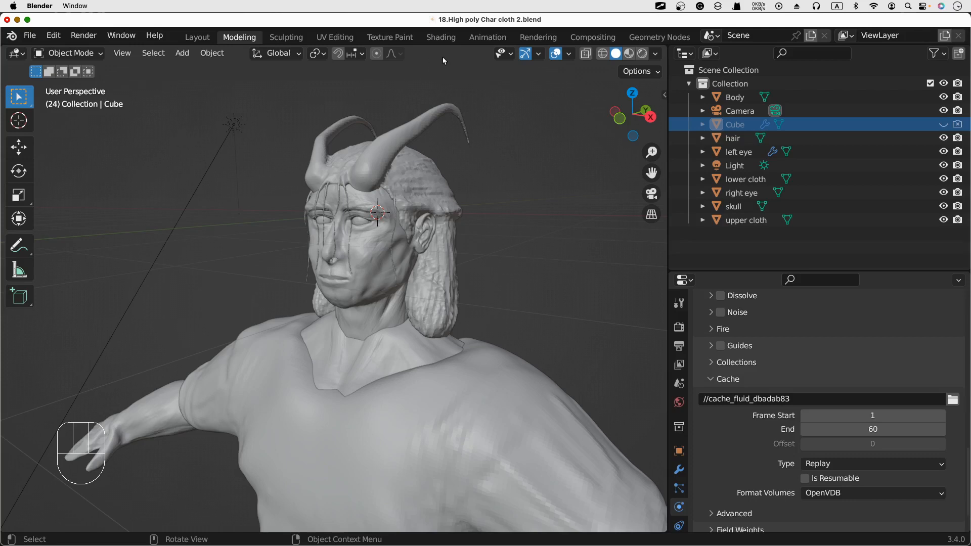
Step: Switch to the Animation workspace, then test the playback with the cube hidden and return to frame 1
{"action": "left_click", "coordinate": [487, 37]}
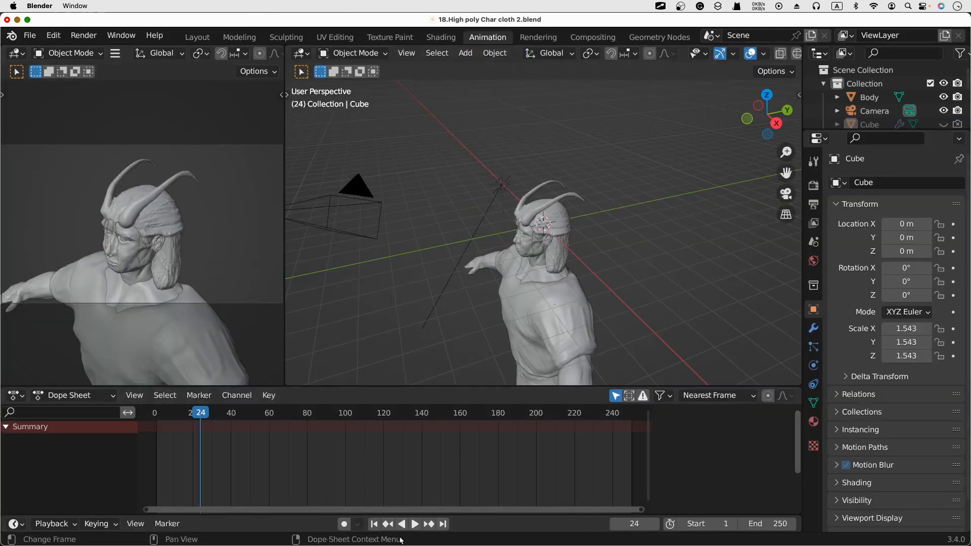
{"action": "middle_click_drag", "start_coordinate": [490, 288], "coordinate": [613, 266]}
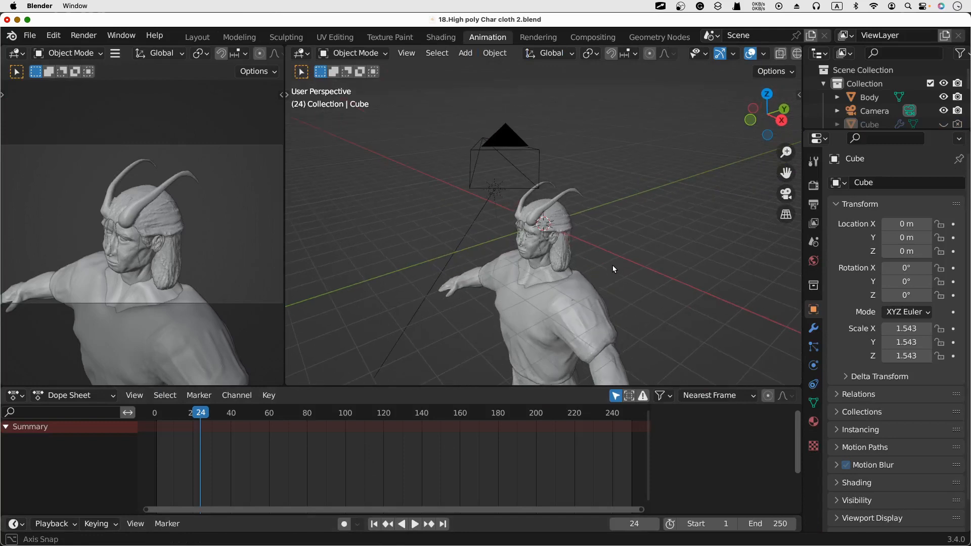
{"action": "left_click", "coordinate": [414, 525]}
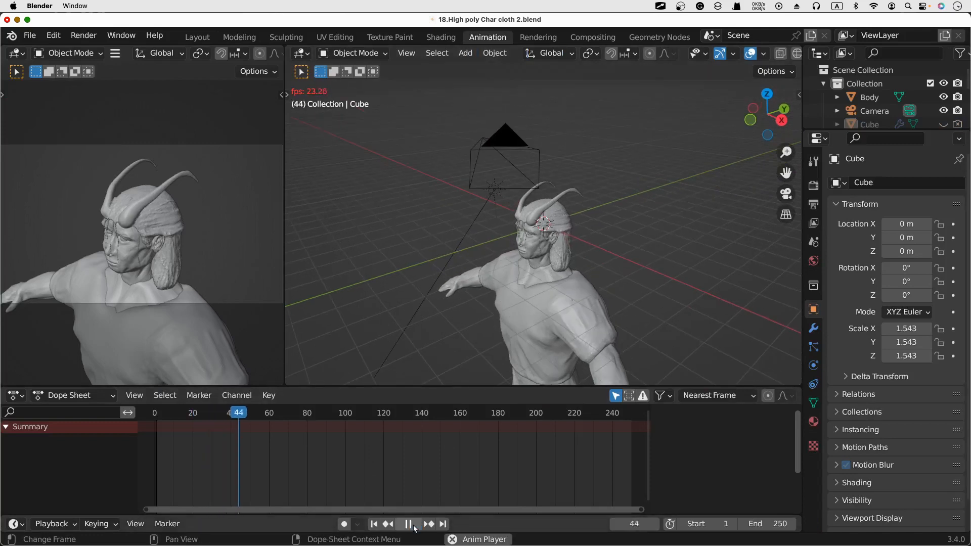
{"action": "left_click", "coordinate": [411, 526]}
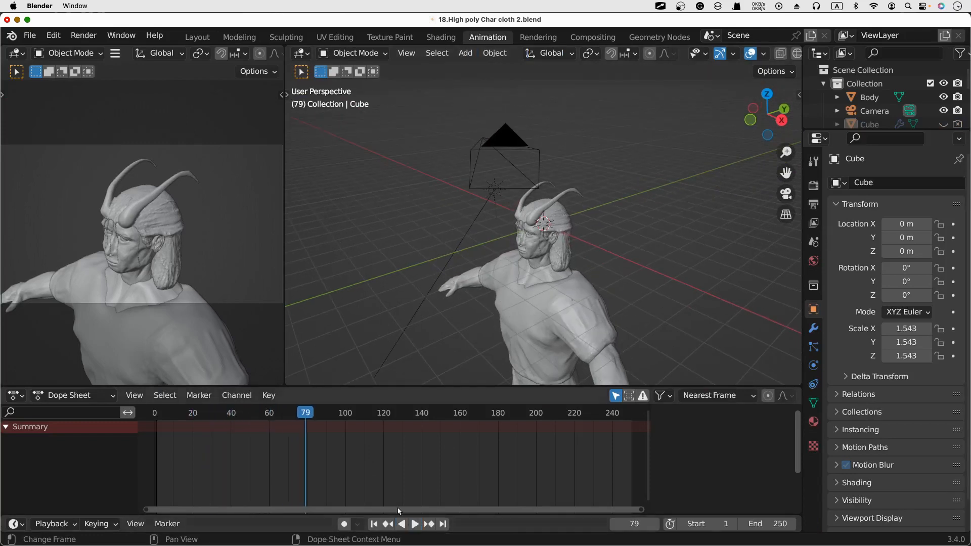
{"action": "key", "text": "shift+Left"}
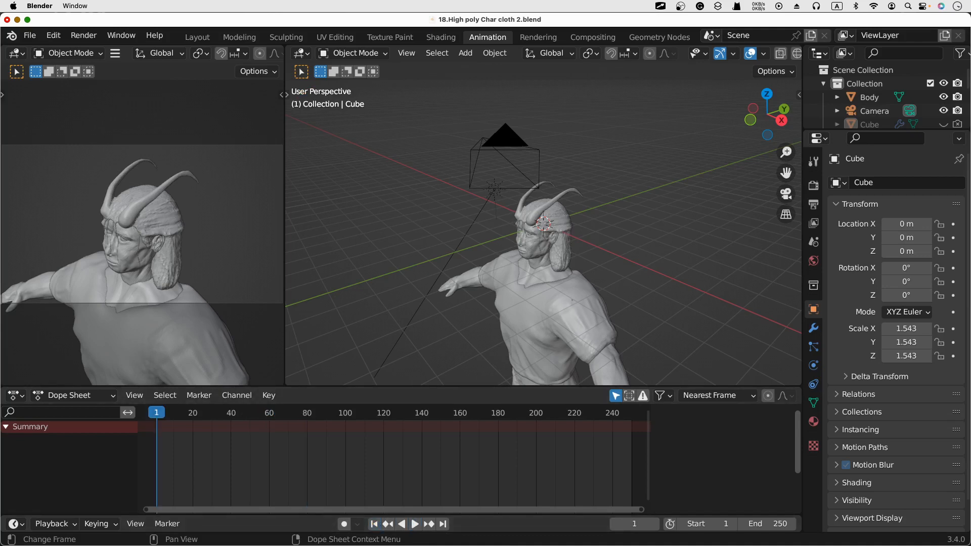
Step: Unhide the domain cube and play the simulation again, returning to frame 1
{"action": "key", "text": "alt+h"}
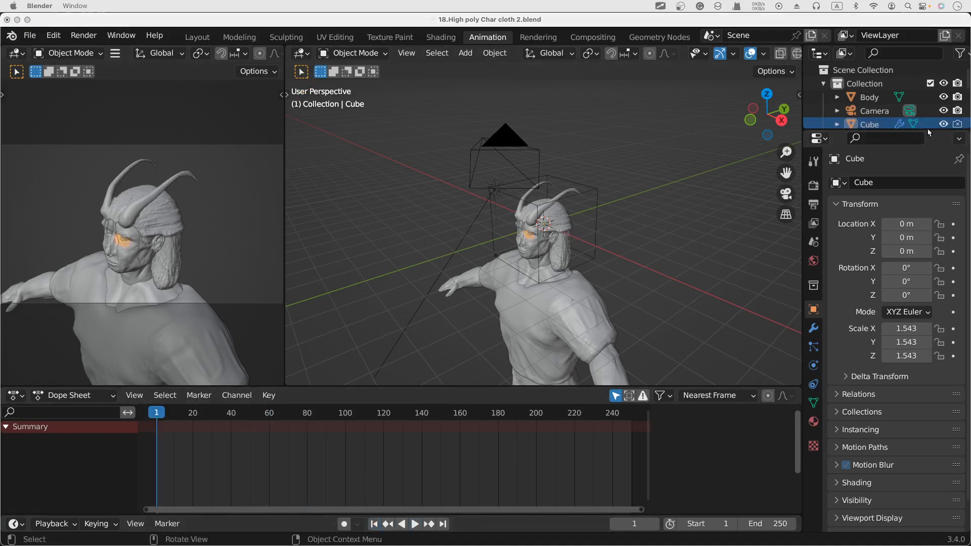
{"action": "left_click", "coordinate": [942, 124]}
{"action": "left_click", "coordinate": [943, 126]}
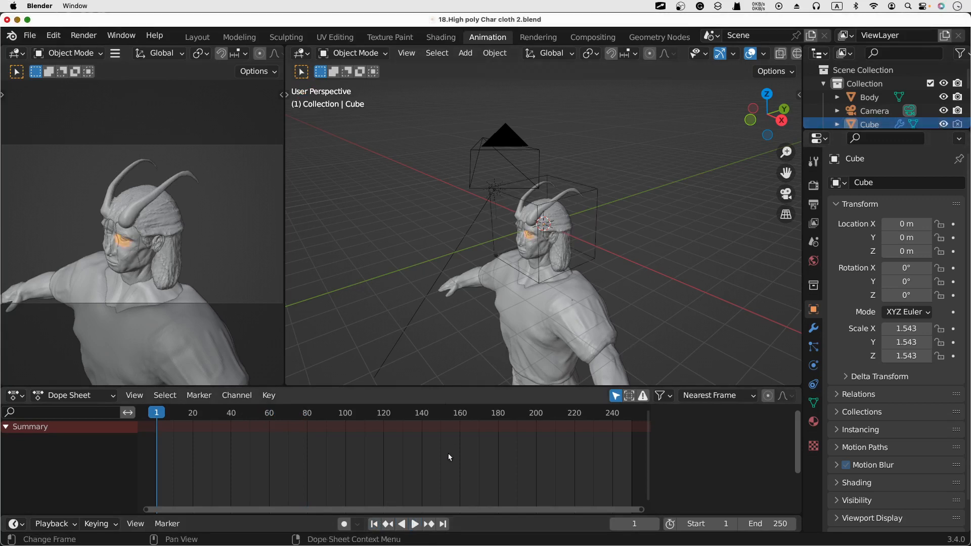
{"action": "left_click", "coordinate": [415, 524]}
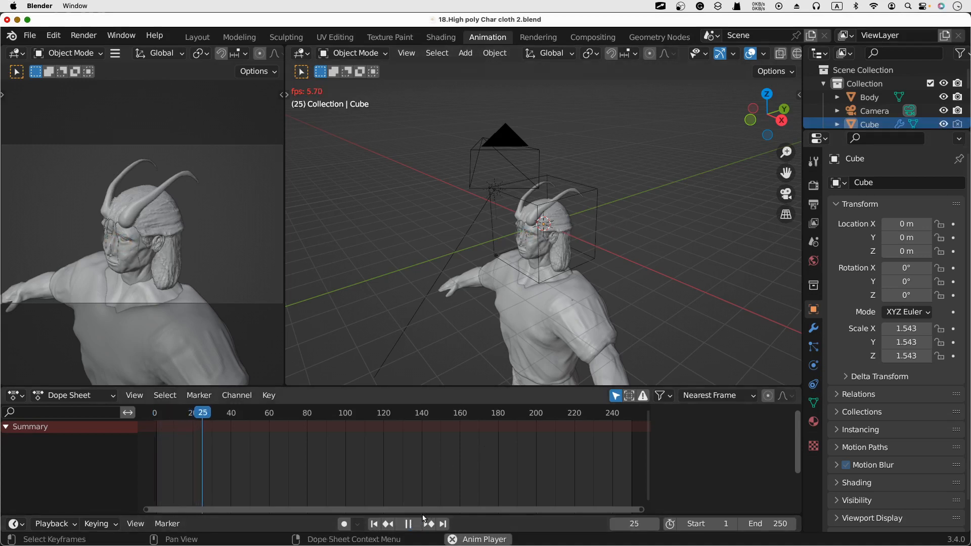
{"action": "left_click", "coordinate": [409, 524]}
{"action": "left_click", "coordinate": [374, 525]}
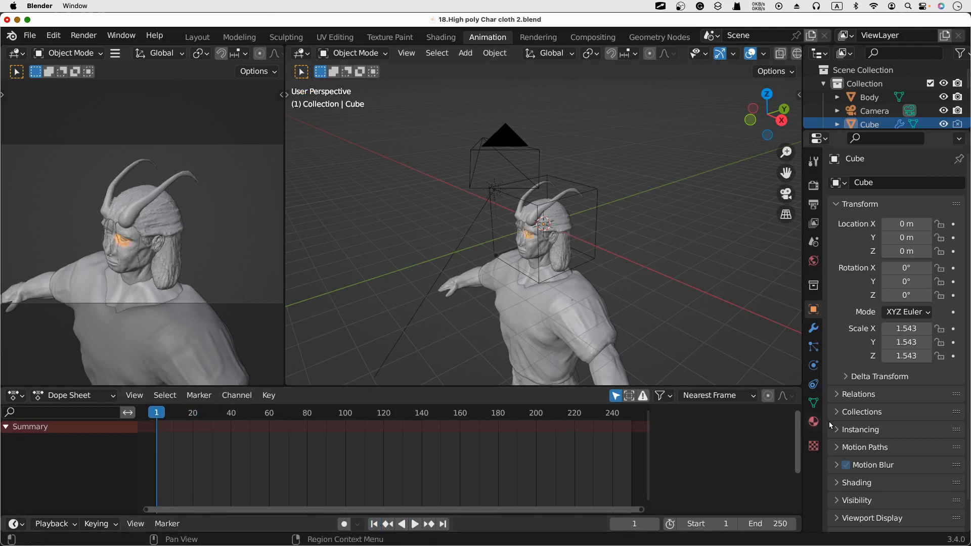
Step: Set the flow behavior of the left eye's fluid physics to Inflow
{"action": "scroll", "coordinate": [868, 98], "scroll_direction": "down", "scroll_amount": 3}
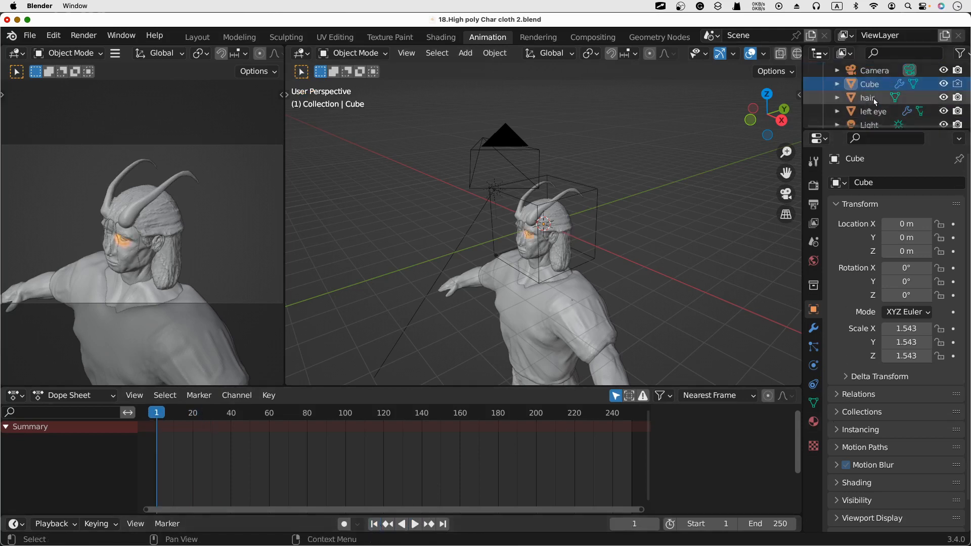
{"action": "left_click", "coordinate": [873, 98]}
{"action": "left_click", "coordinate": [877, 112]}
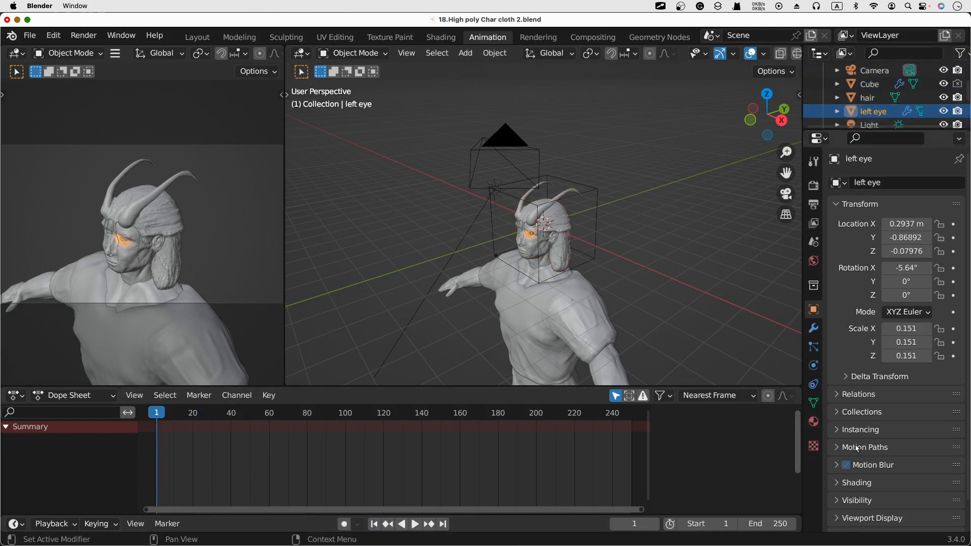
{"action": "left_click", "coordinate": [813, 365]}
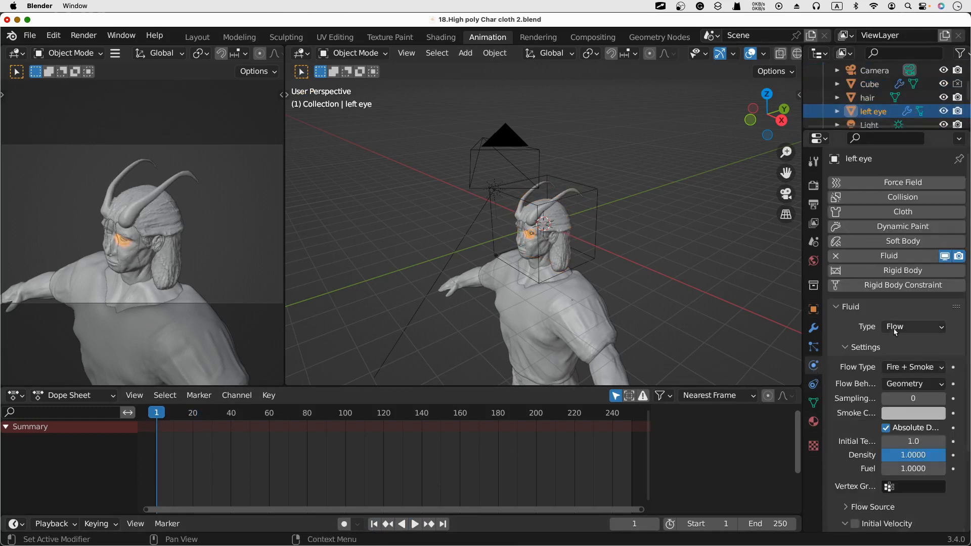
{"action": "left_click", "coordinate": [919, 384]}
{"action": "left_click", "coordinate": [872, 399]}
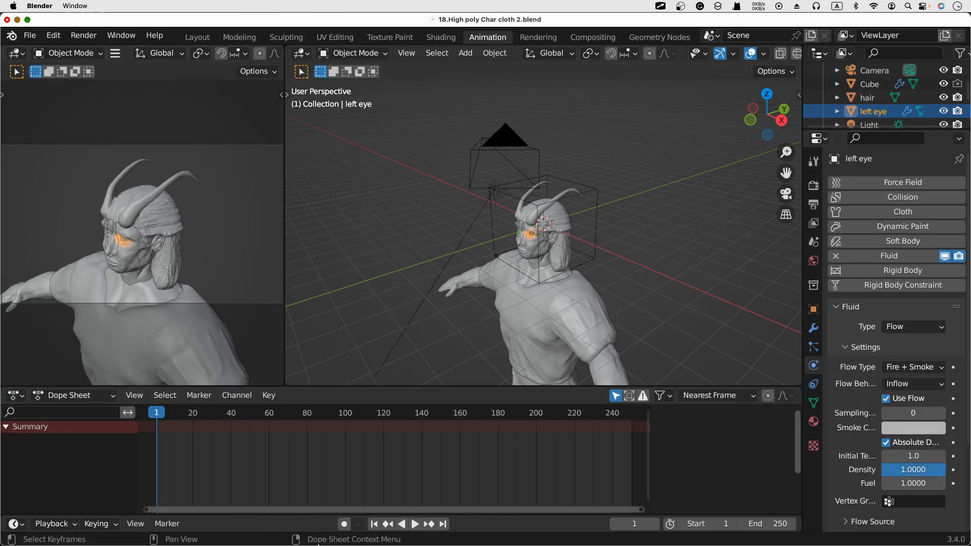
Step: Play the fire-and-smoke simulation and examine the left eye's flames from closer, front-facing angles, then stop playback
{"action": "left_click", "coordinate": [414, 525]}
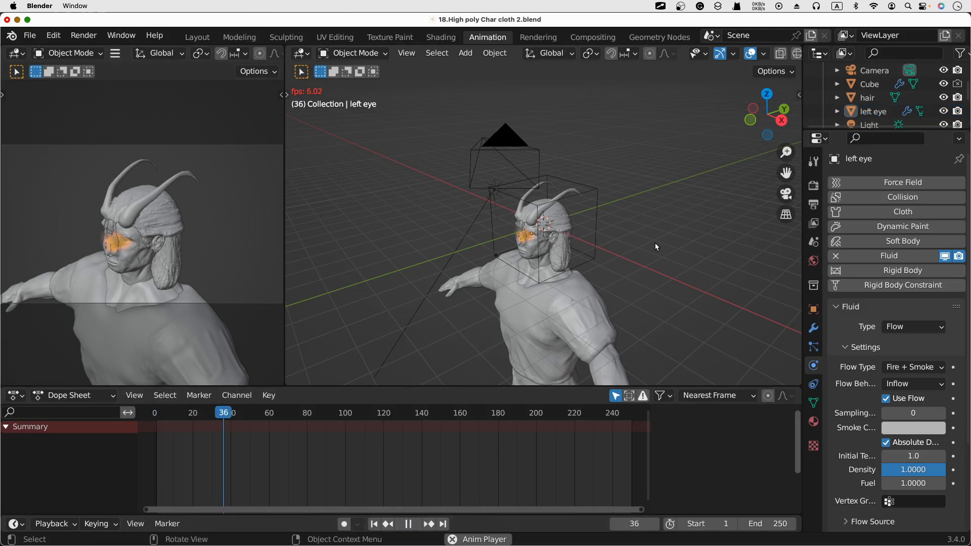
{"action": "key", "text": "shift+grave"}
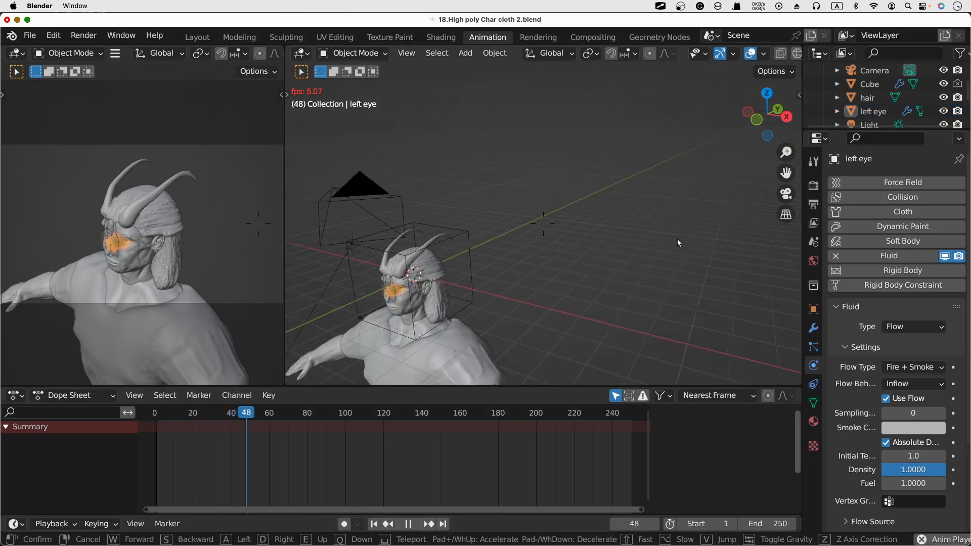
{"action": "key", "text": "w"}
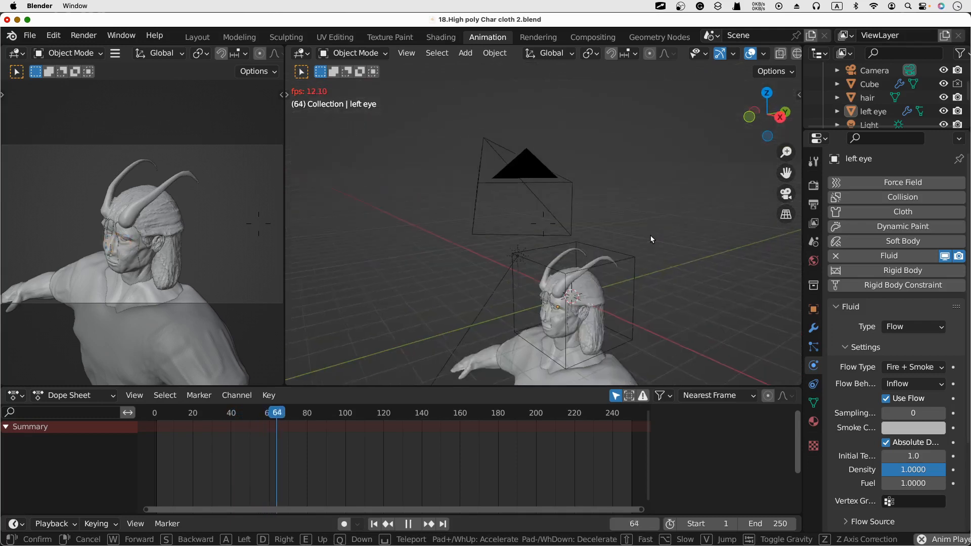
{"action": "key", "text": "w"}
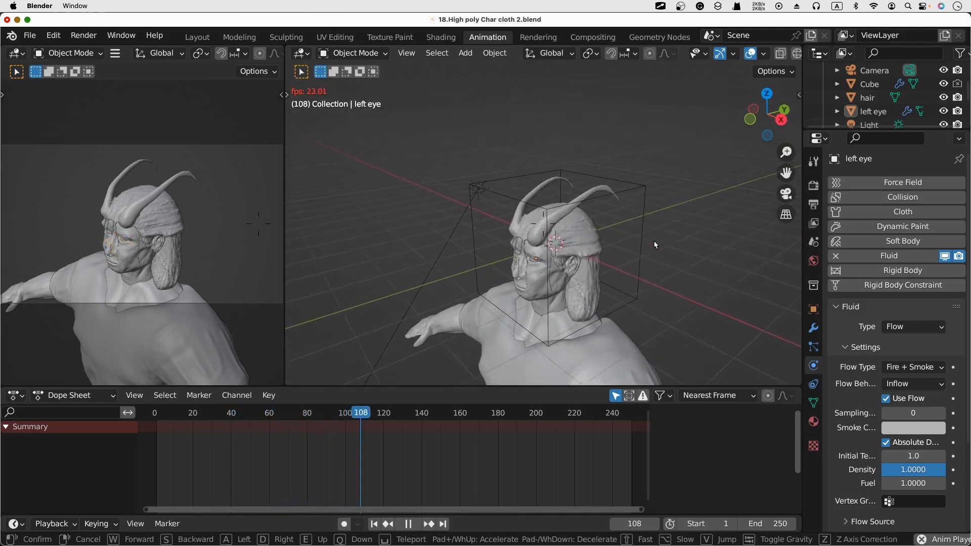
{"action": "left_click", "coordinate": [654, 240]}
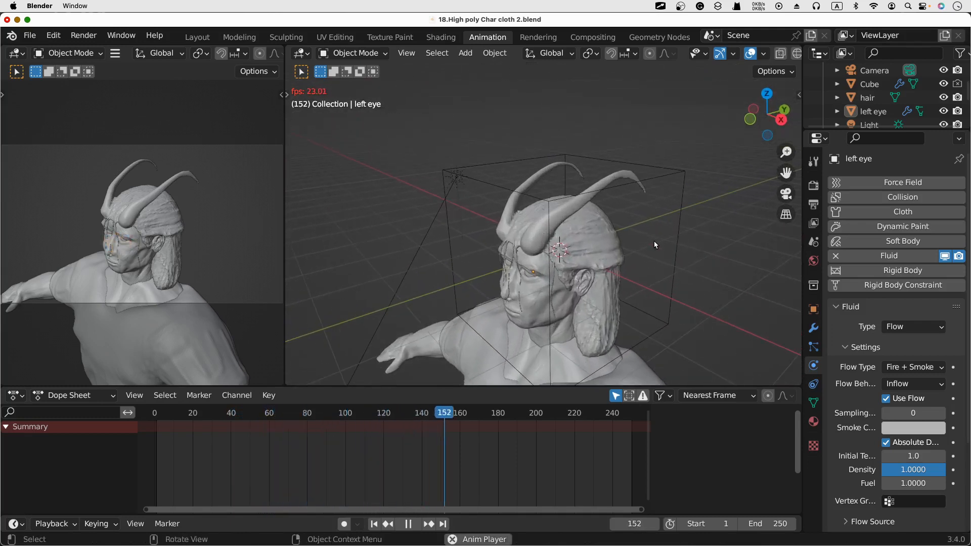
{"action": "key", "text": "a"}
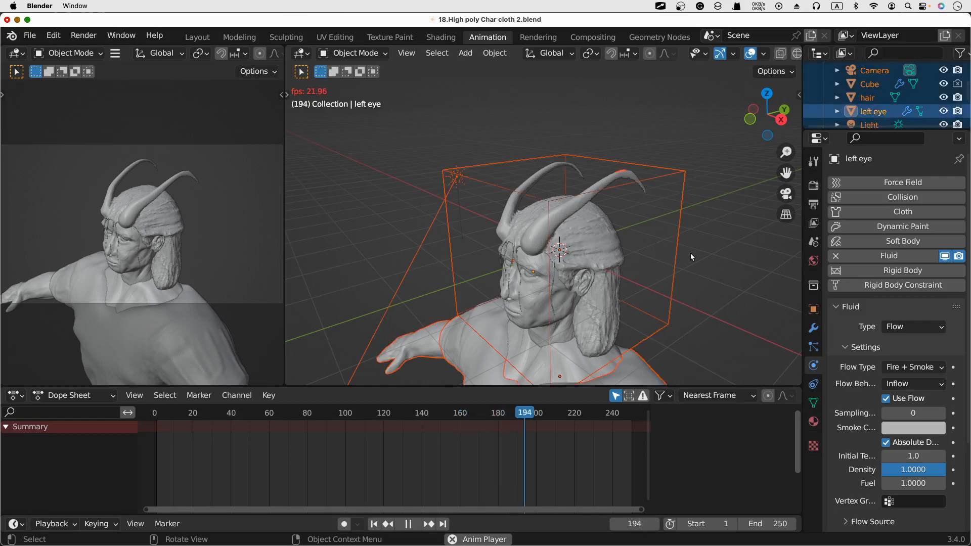
{"action": "left_click", "coordinate": [715, 260]}
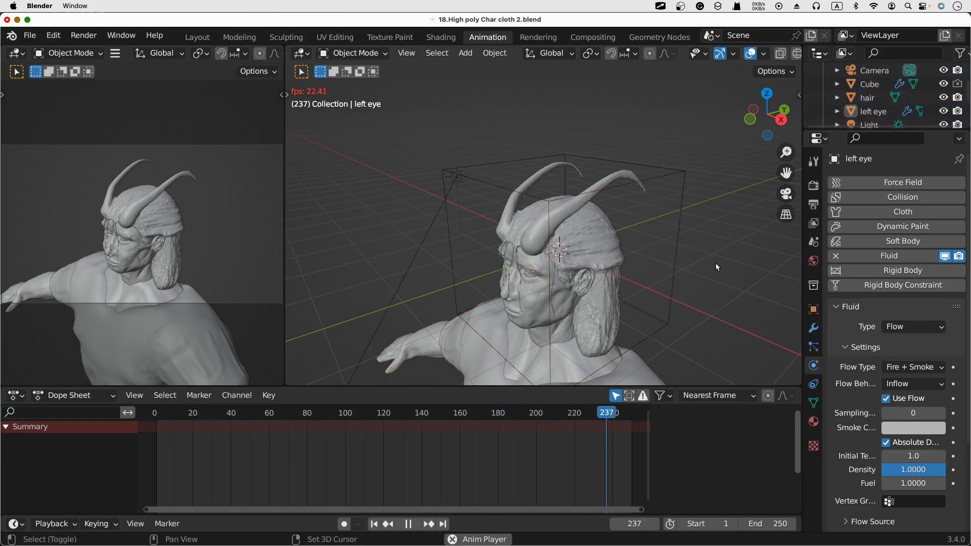
{"action": "key", "text": "shift+grave"}
{"action": "key", "text": "a"}
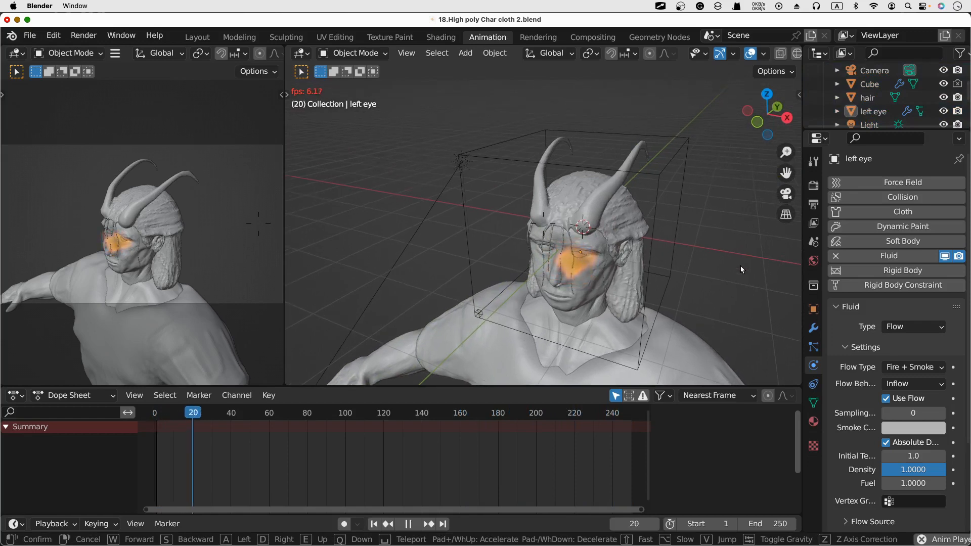
{"action": "left_click", "coordinate": [740, 265]}
{"action": "middle_click_drag", "start_coordinate": [730, 282], "coordinate": [733, 276]}
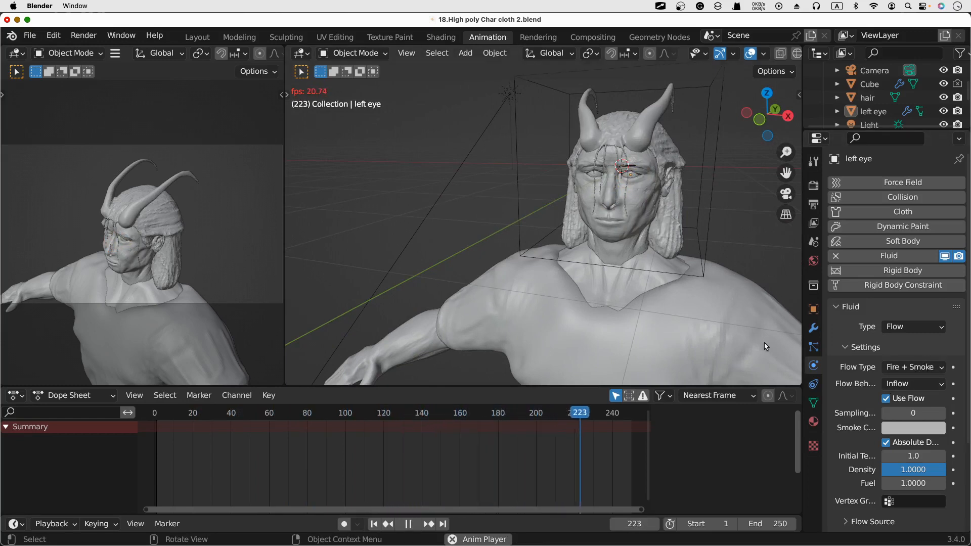
{"action": "left_click", "coordinate": [410, 524]}
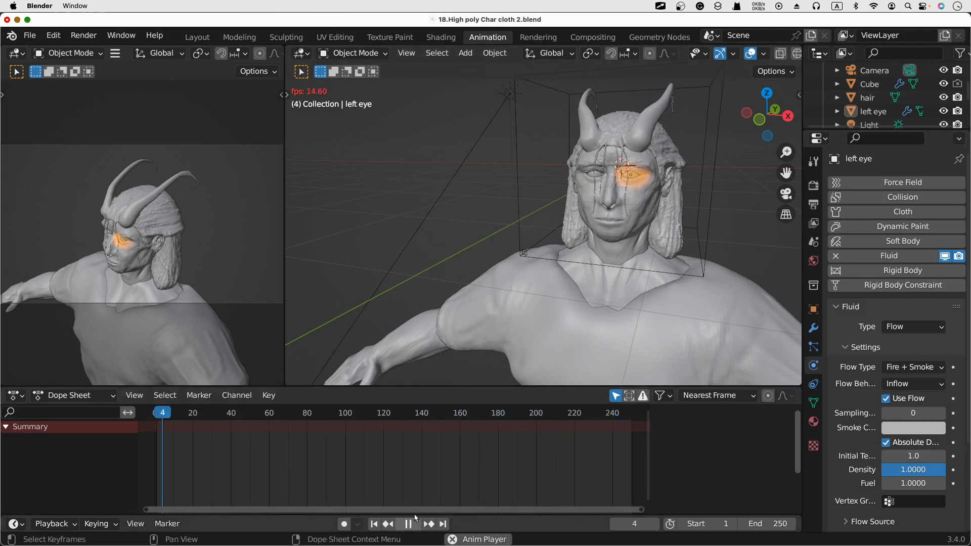
Step: Select the domain cube around the head and remove its fluid physics
{"action": "scroll", "coordinate": [708, 227], "scroll_direction": "down", "scroll_amount": 6}
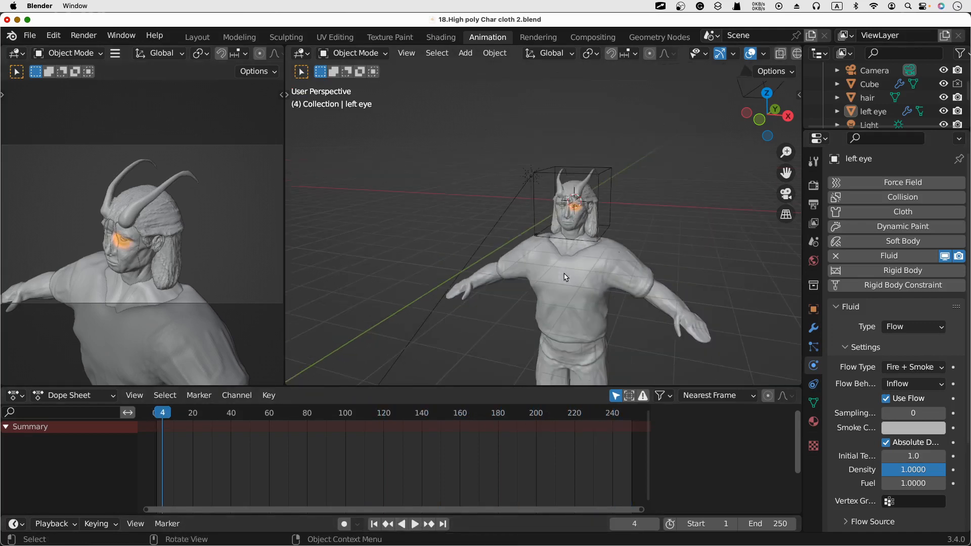
{"action": "scroll", "coordinate": [726, 228], "scroll_direction": "down", "scroll_amount": 1}
{"action": "scroll", "coordinate": [682, 262], "scroll_direction": "up", "scroll_amount": 1}
{"action": "left_click", "coordinate": [543, 194]}
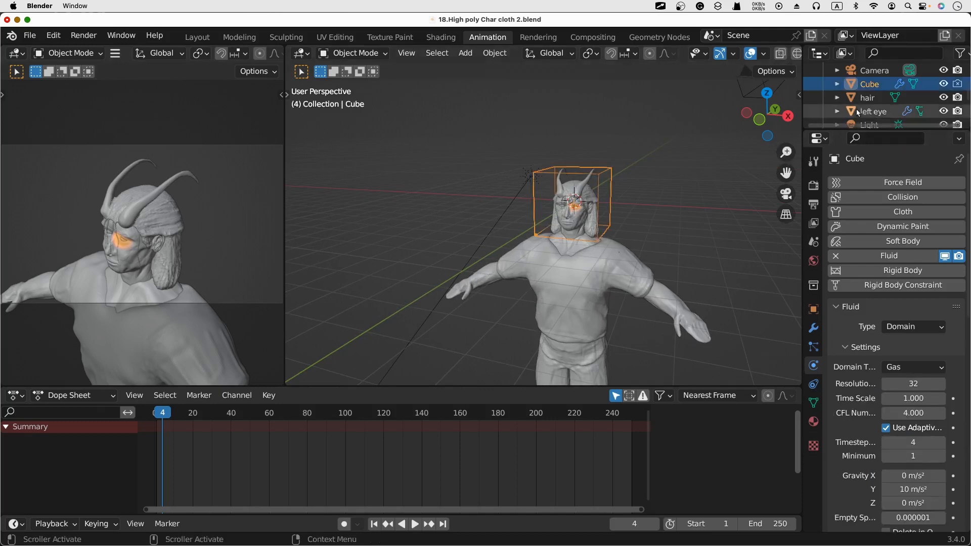
{"action": "scroll", "coordinate": [870, 87], "scroll_direction": "down", "scroll_amount": 5}
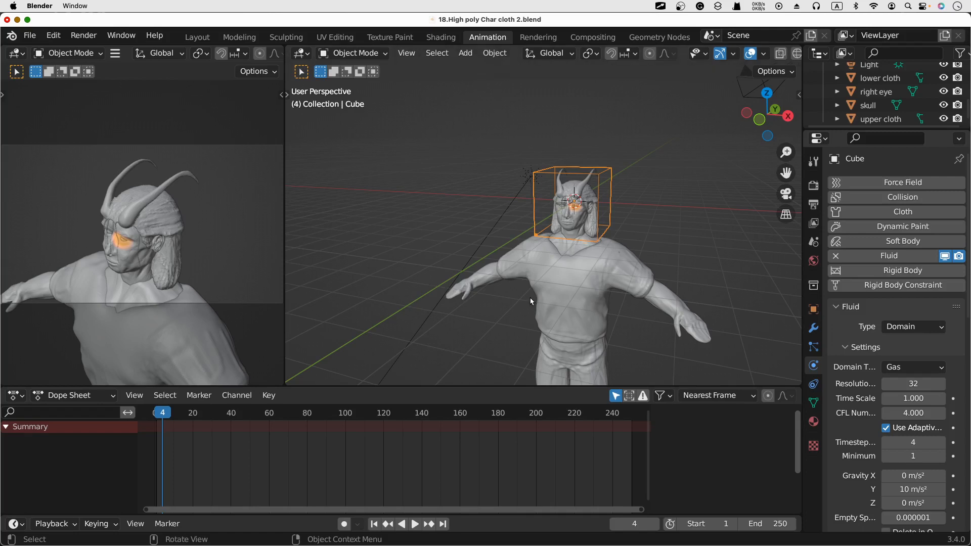
{"action": "middle_click_drag", "start_coordinate": [688, 253], "coordinate": [586, 216]}
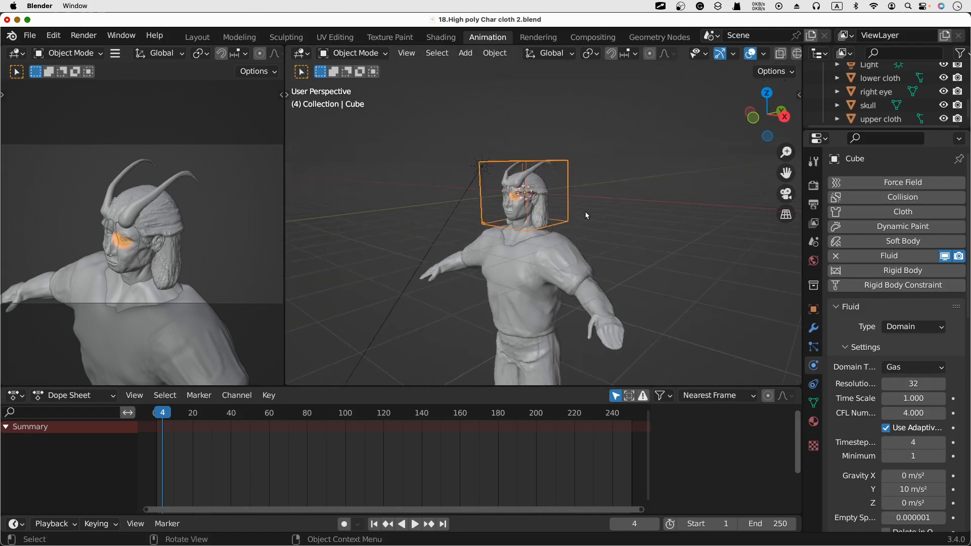
{"action": "middle_click_drag", "start_coordinate": [680, 316], "coordinate": [503, 300]}
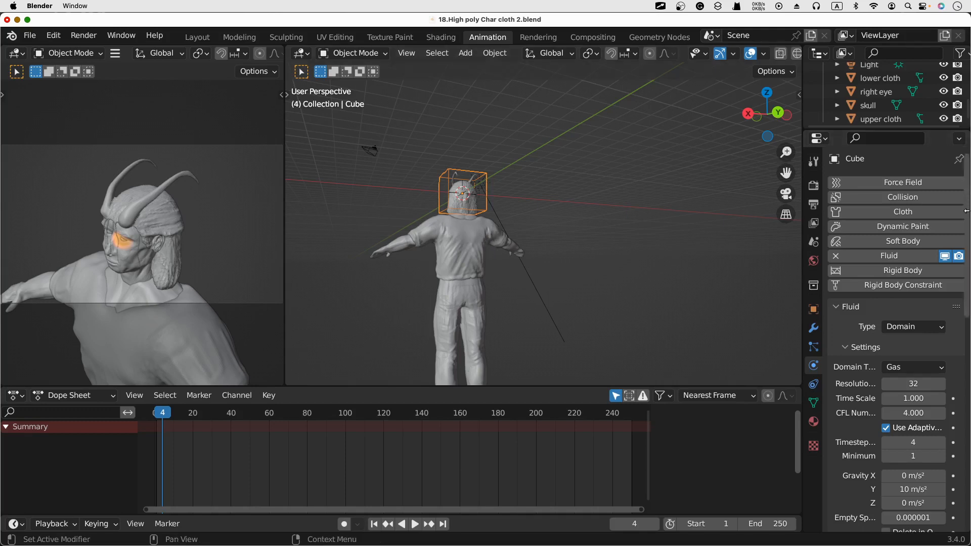
{"action": "middle_click_drag", "start_coordinate": [359, 263], "coordinate": [653, 188]}
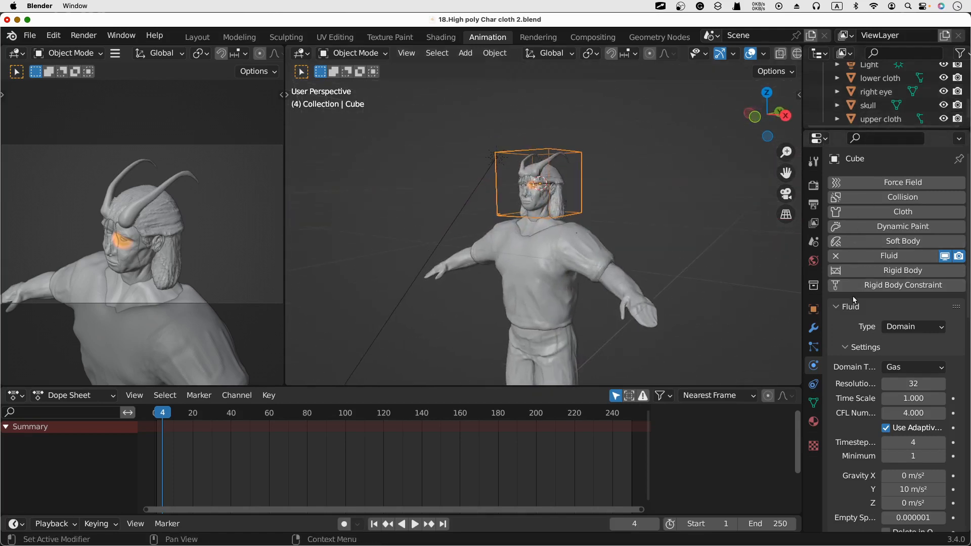
{"action": "left_click", "coordinate": [885, 255]}
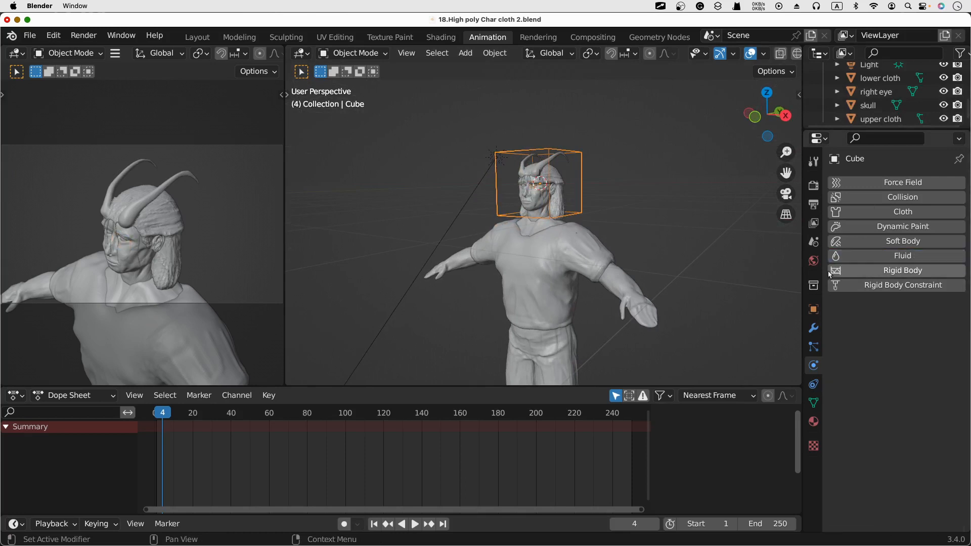
Step: Delete the cube around the head from the scene
{"action": "left_click", "coordinate": [872, 108]}
{"action": "scroll", "coordinate": [875, 94], "scroll_direction": "up", "scroll_amount": 5}
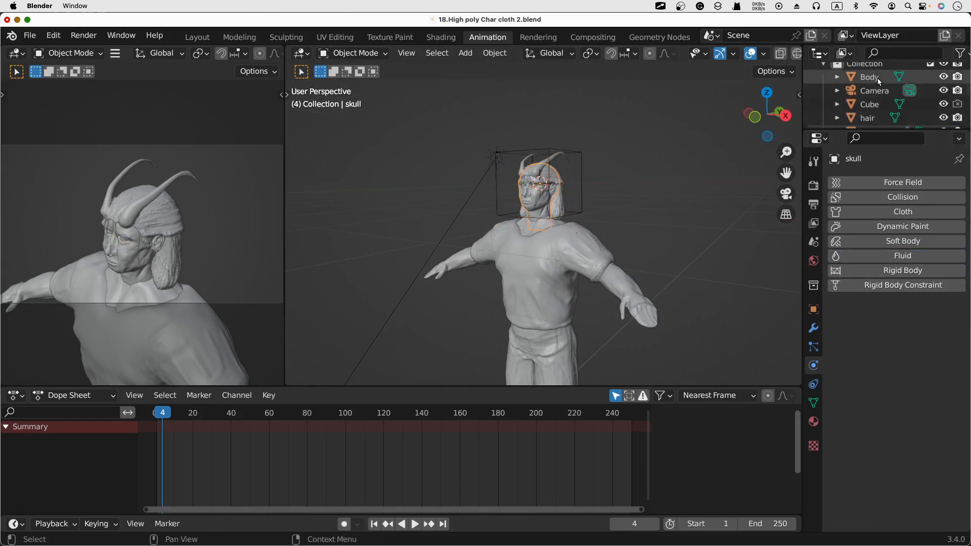
{"action": "left_click", "coordinate": [877, 107]}
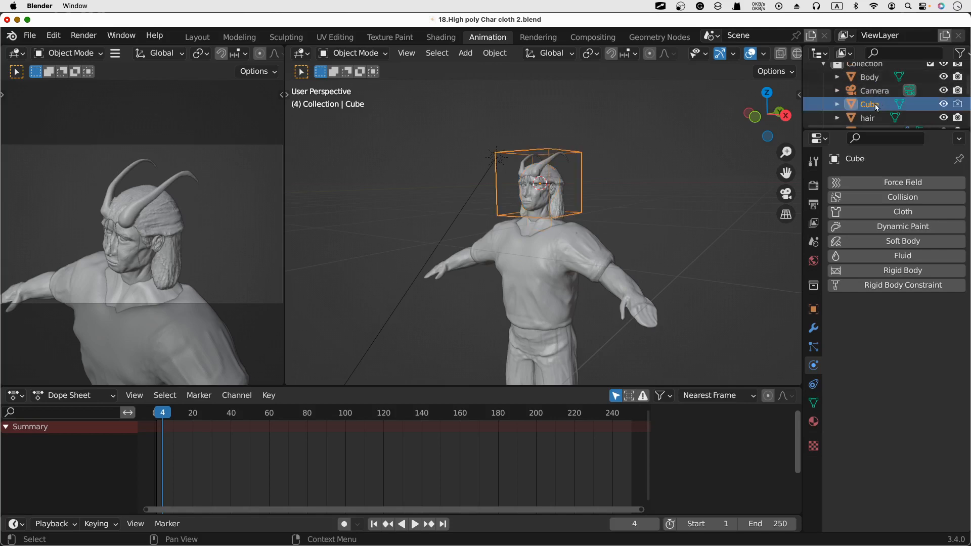
{"action": "key", "text": "x"}
Step: Switch to the Modeling workspace and add a new cube mesh at the character's head
{"action": "middle_click_drag", "start_coordinate": [629, 254], "coordinate": [317, 260]}
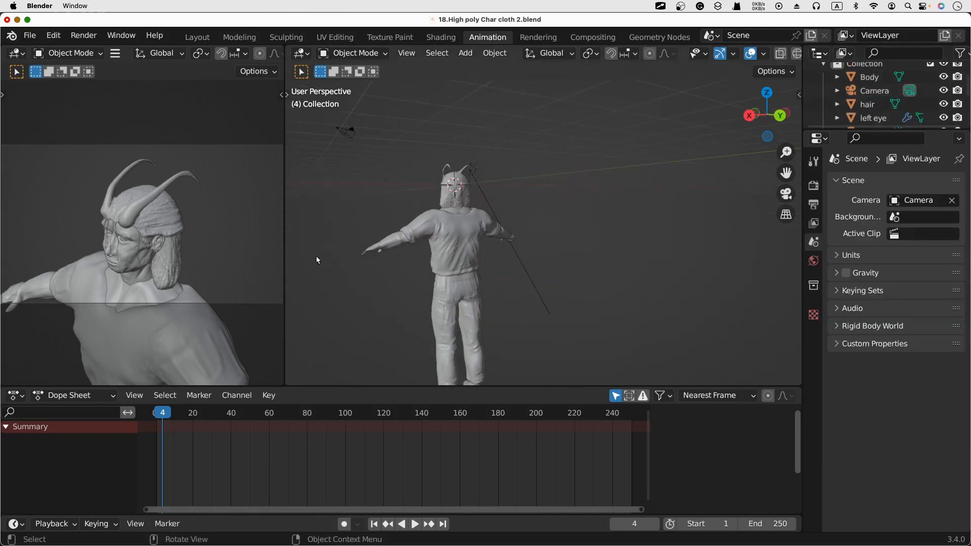
{"action": "left_click", "coordinate": [223, 40]}
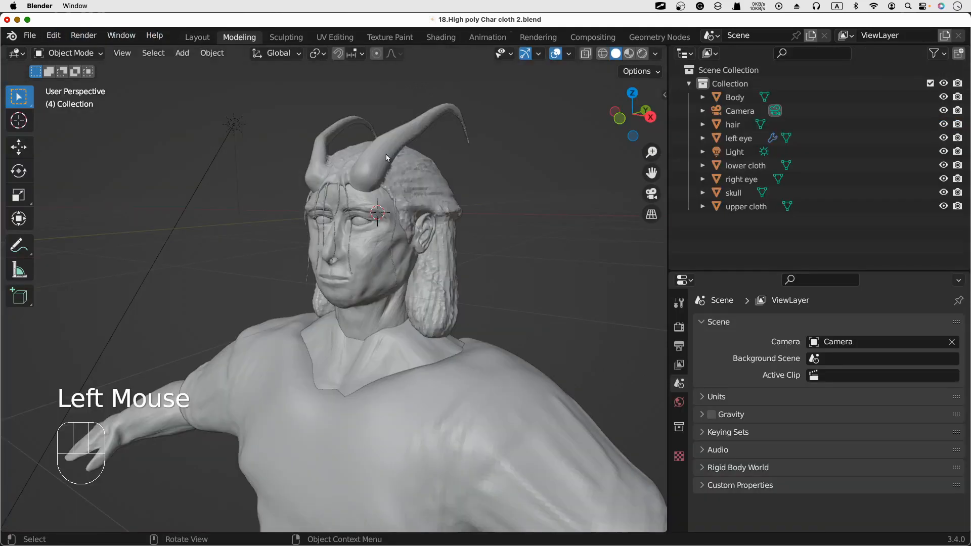
{"action": "middle_click_drag", "start_coordinate": [602, 302], "coordinate": [173, 461]}
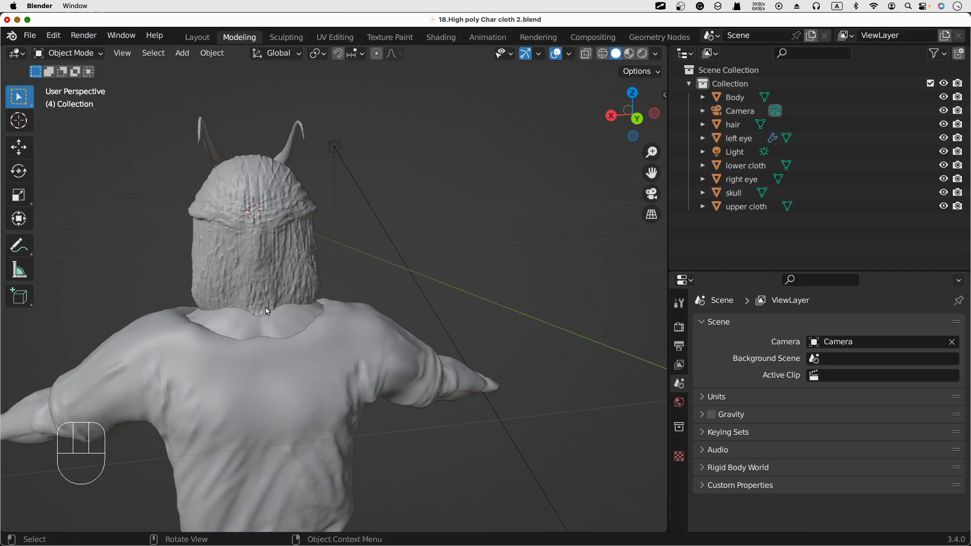
{"action": "key", "text": "shift+a"}
{"action": "mouse_move", "coordinate": [268, 312]}
{"action": "mouse_move", "coordinate": [262, 271]}
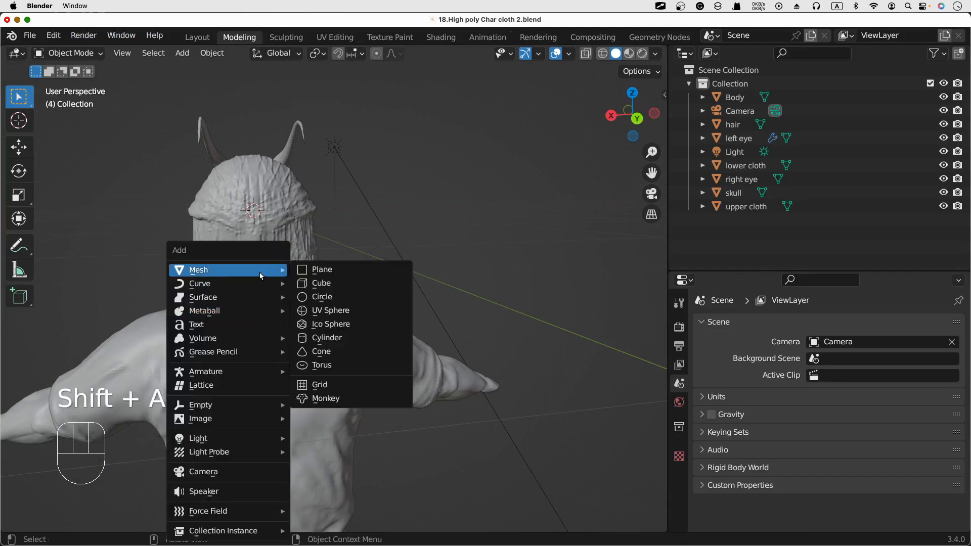
{"action": "left_click", "coordinate": [322, 283]}
{"action": "scroll", "coordinate": [436, 373], "scroll_direction": "down", "scroll_amount": 4}
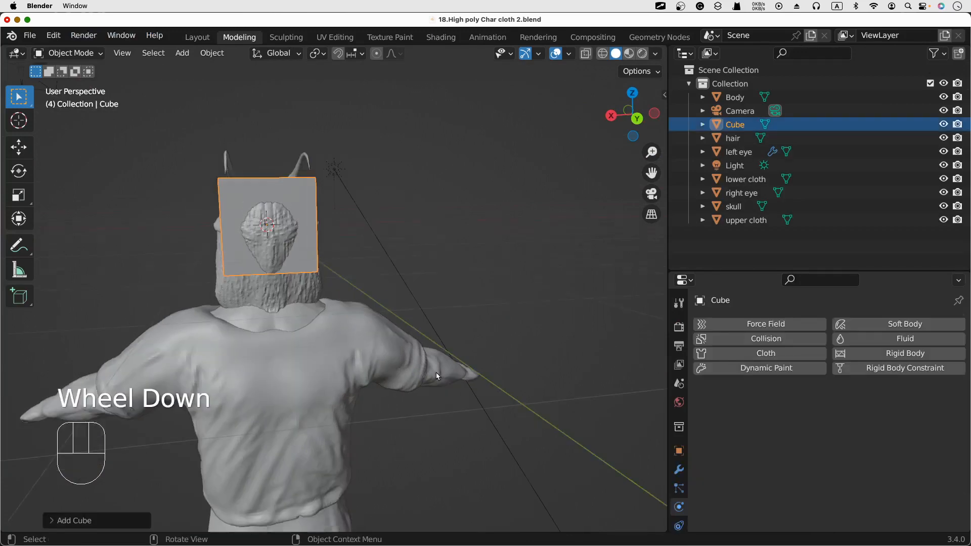
Step: Scale the new cube up uniformly until it covers the character's upper body and arms
{"action": "middle_click_drag", "start_coordinate": [408, 417], "coordinate": [612, 430]}
{"action": "middle_click_drag", "start_coordinate": [466, 448], "coordinate": [457, 233], "text": "shift"}
{"action": "key", "text": "s"}
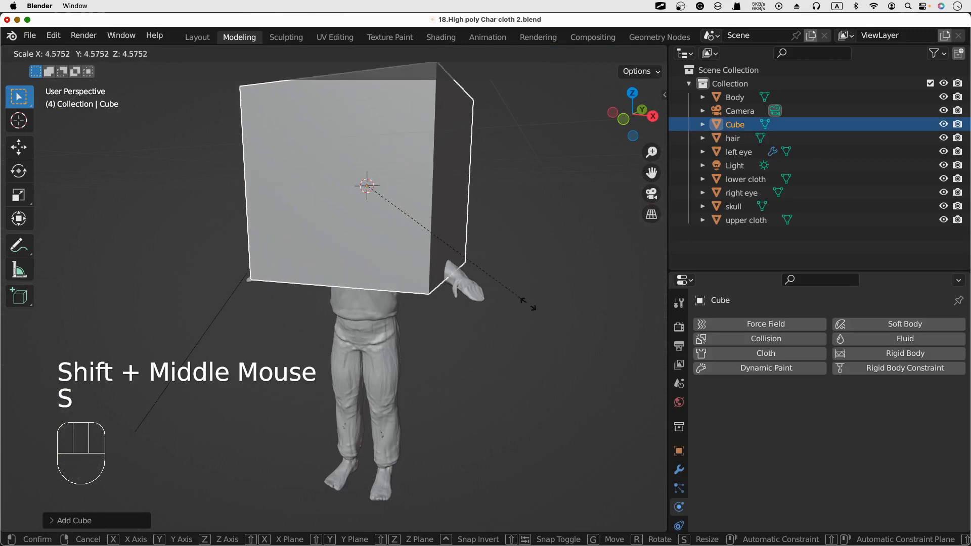
{"action": "left_click", "coordinate": [645, 370]}
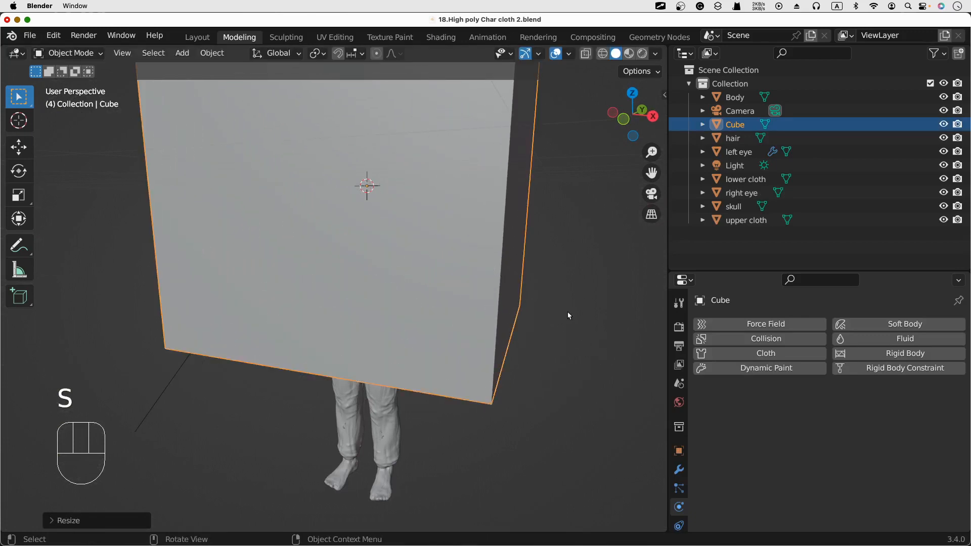
Step: In front view, lower the cube along the Z axis and enlarge it to enclose the whole character
{"action": "key", "text": "KP_1"}
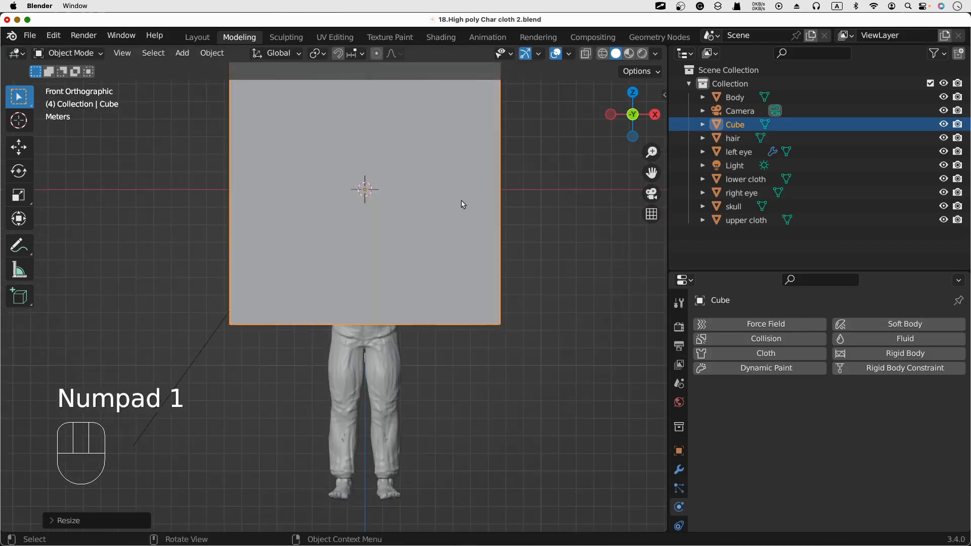
{"action": "key", "text": "g"}
{"action": "key", "text": "z"}
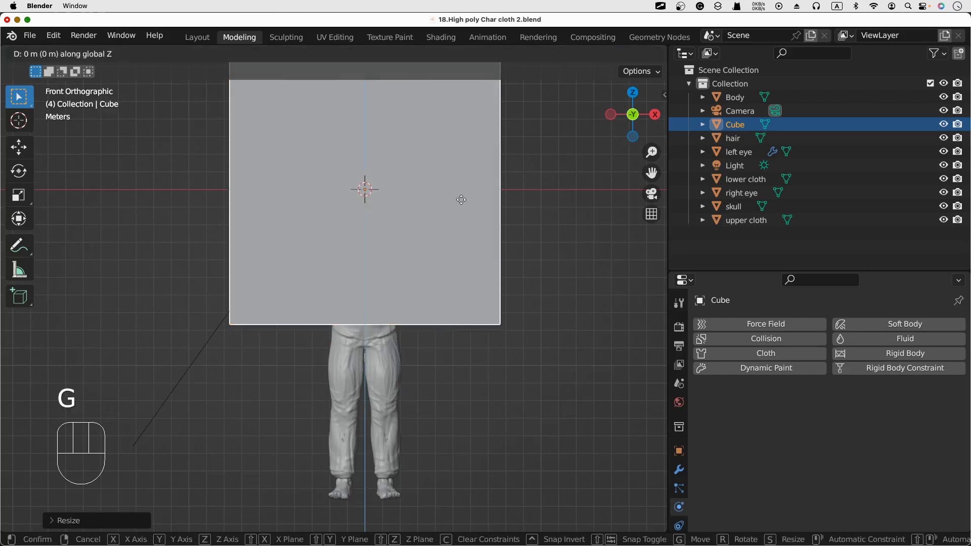
{"action": "left_click", "coordinate": [453, 343]}
{"action": "key", "text": "s"}
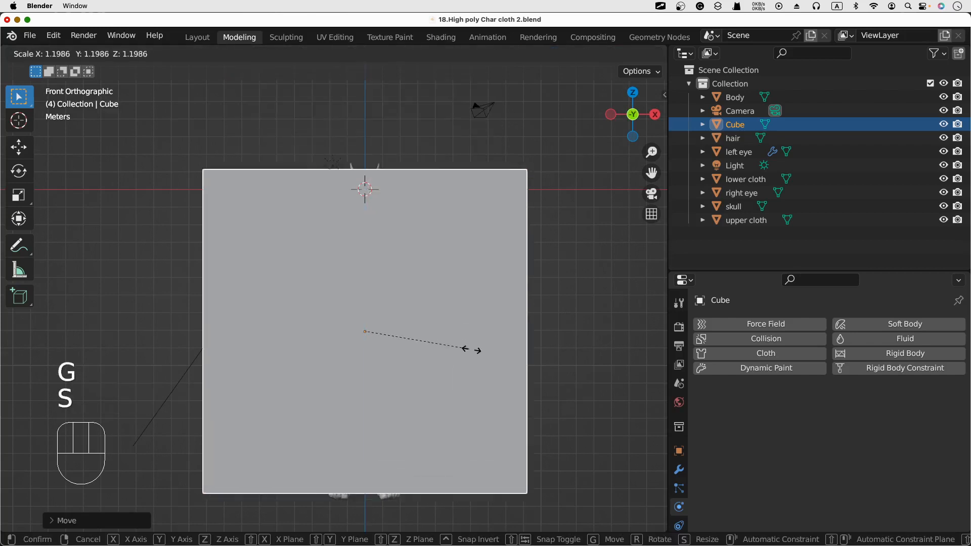
{"action": "left_click", "coordinate": [487, 358]}
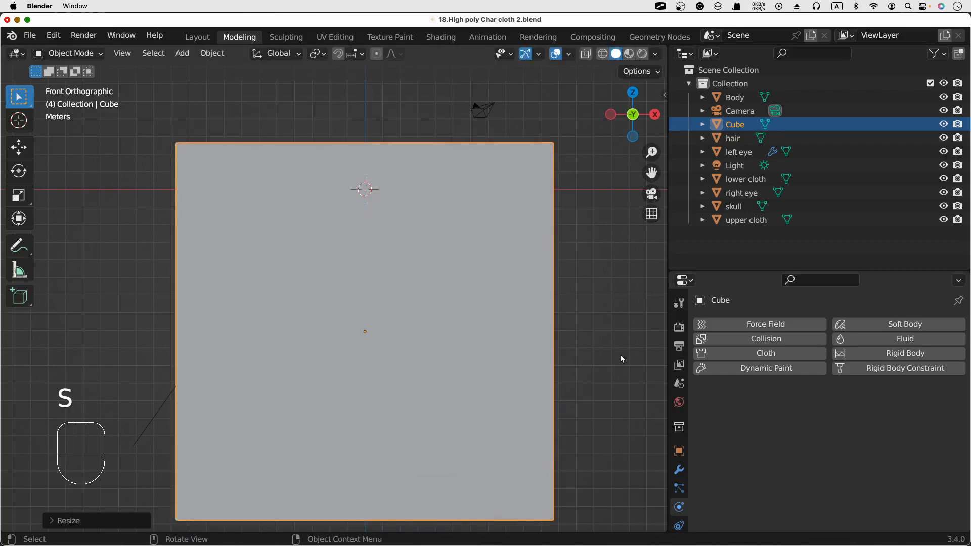
Step: Add fluid physics to the large cube, set its type to Domain, and check how it surrounds the character
{"action": "middle_click_drag", "start_coordinate": [540, 379], "coordinate": [521, 369]}
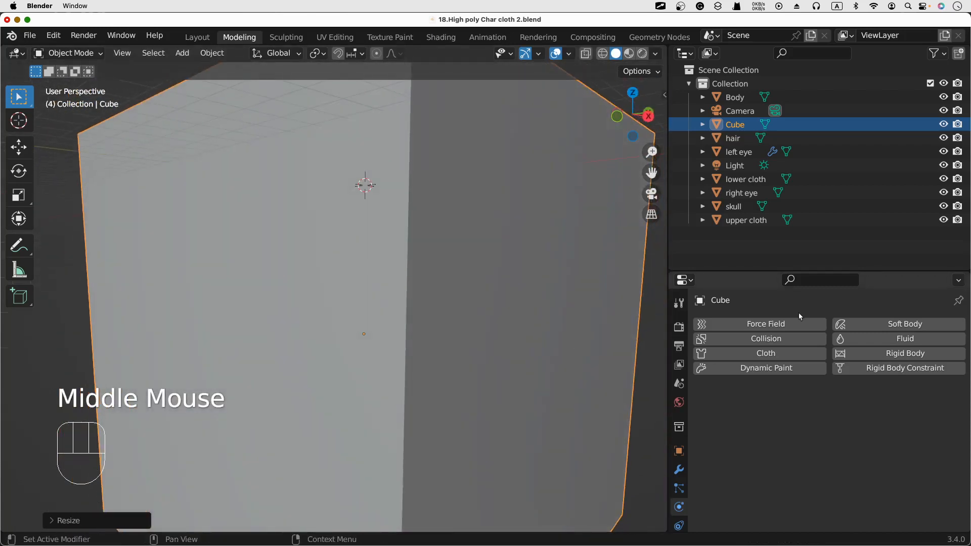
{"action": "left_click", "coordinate": [877, 338]}
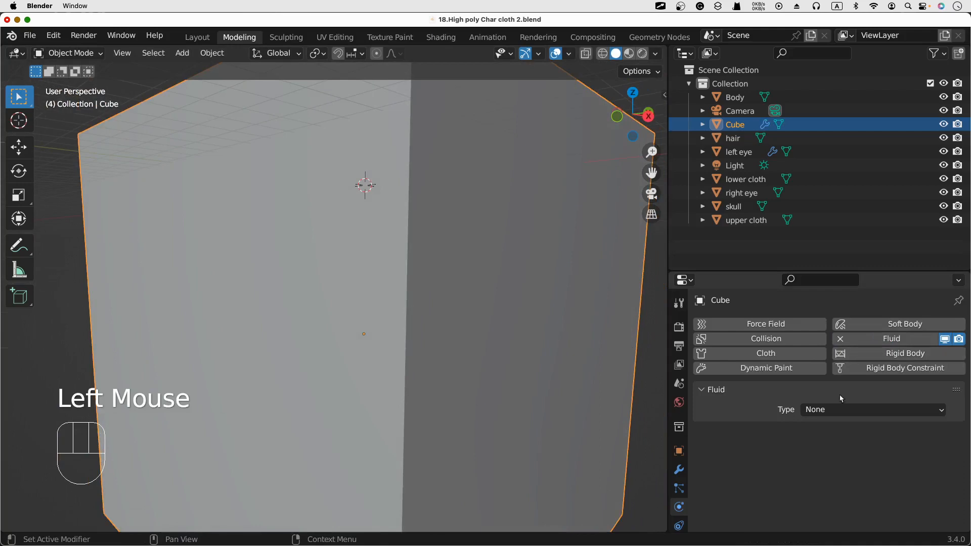
{"action": "left_click", "coordinate": [846, 410]}
{"action": "left_click", "coordinate": [850, 446]}
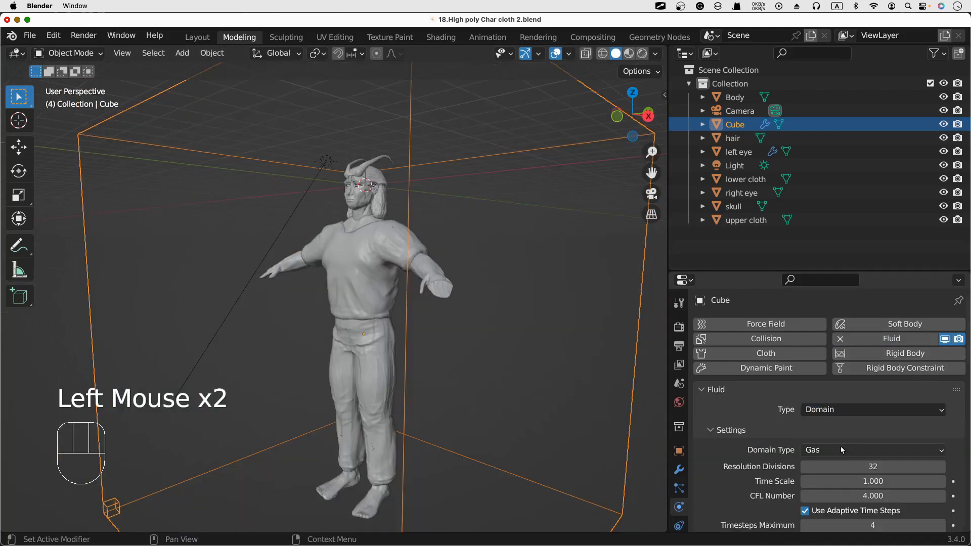
{"action": "middle_click_drag", "start_coordinate": [506, 354], "coordinate": [293, 281]}
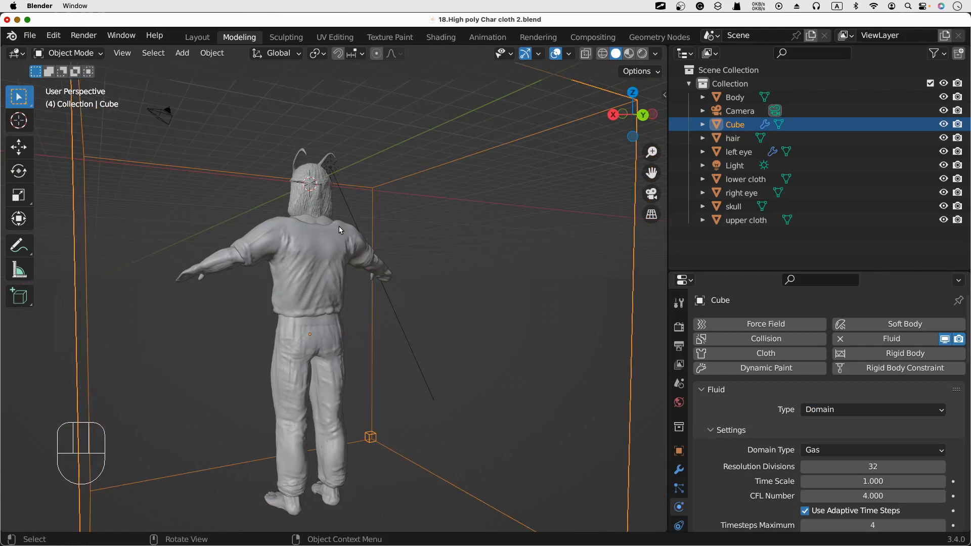
{"action": "middle_click_drag", "start_coordinate": [457, 297], "coordinate": [485, 301]}
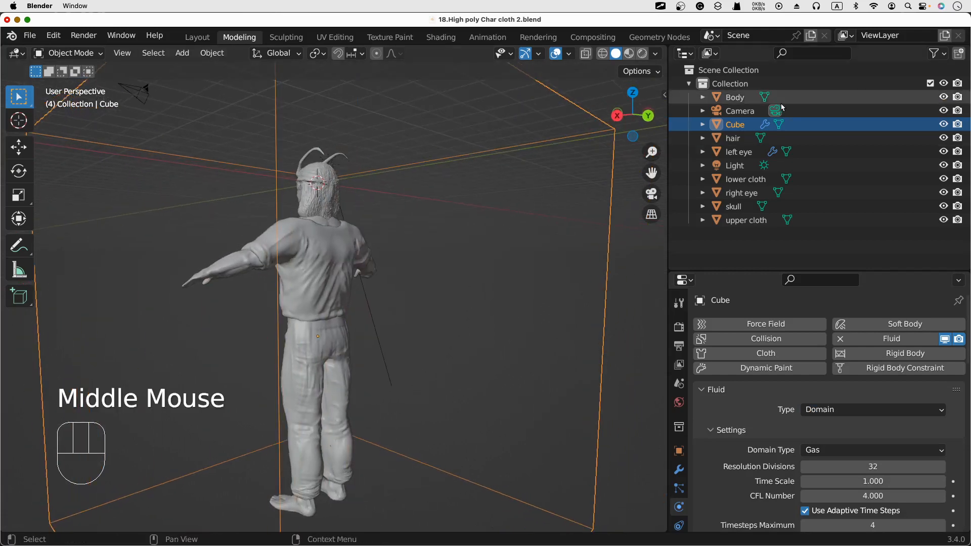
Step: Rename the large cube around the character as domain and deselect it
{"action": "double_click", "coordinate": [736, 126]}
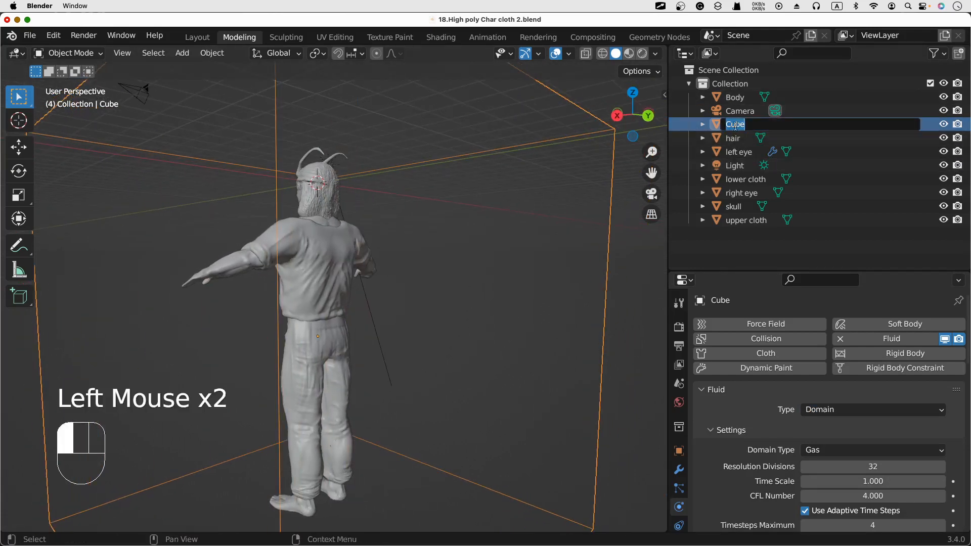
{"action": "type", "text": "domain"}
{"action": "key", "text": "Return"}
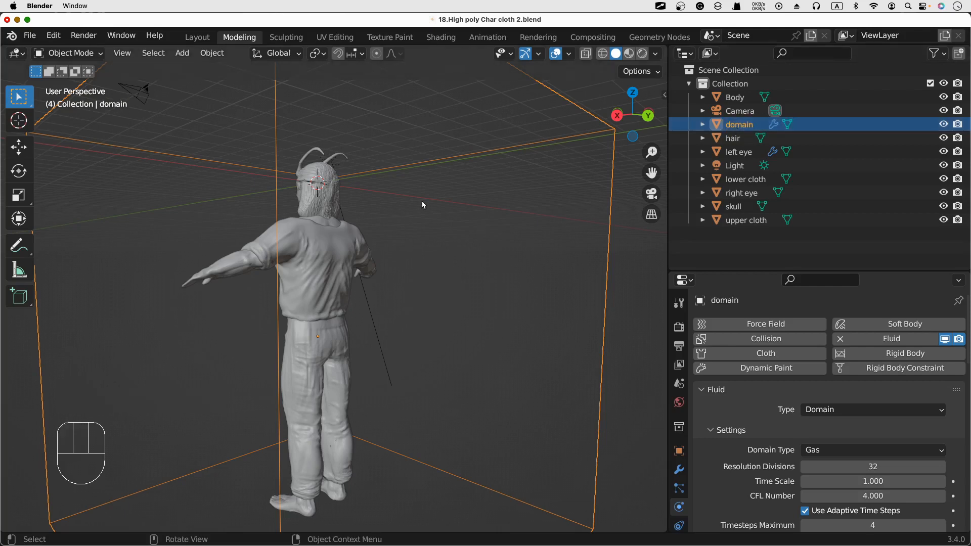
{"action": "left_click", "coordinate": [432, 294]}
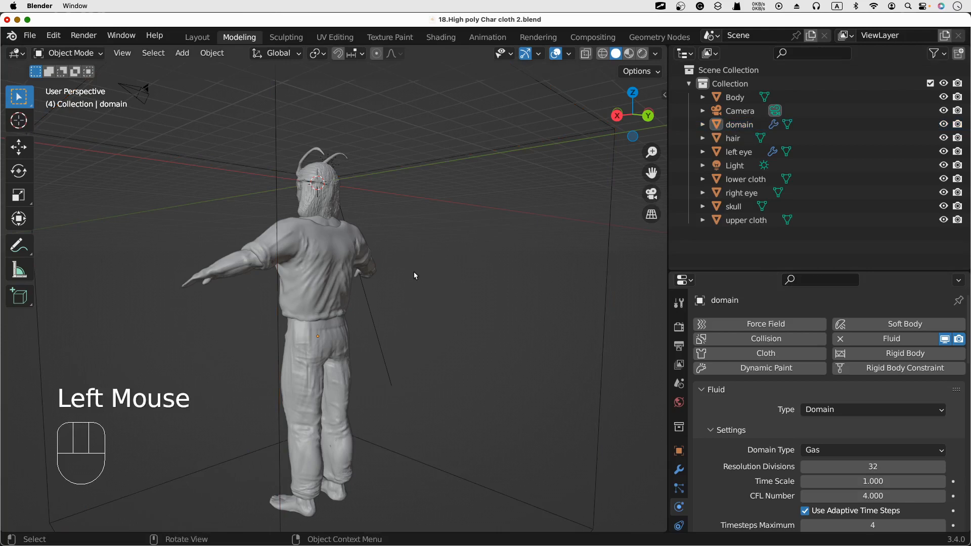
Step: Add a new cube mesh at the character's head and widen it along the X axis
{"action": "key", "text": "shift+a"}
{"action": "mouse_move", "coordinate": [414, 273]}
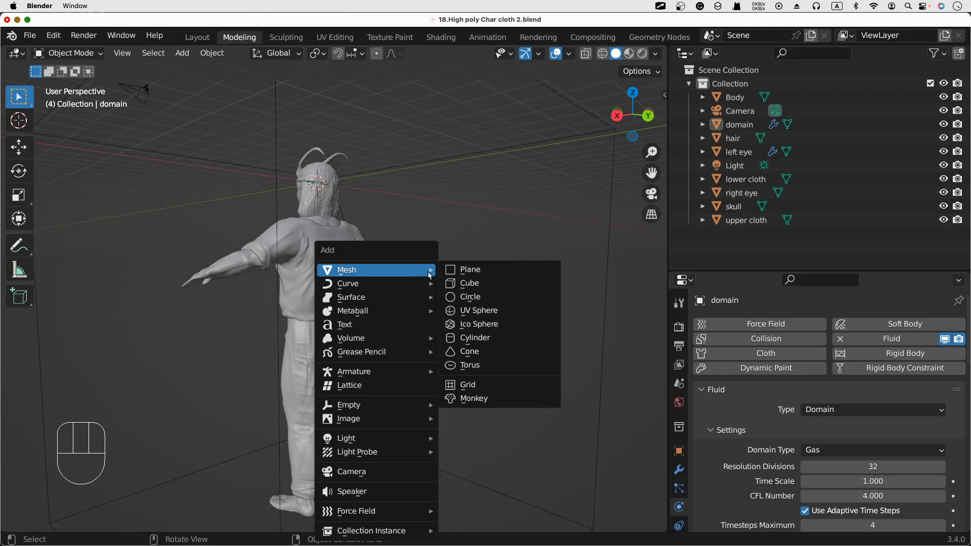
{"action": "left_click", "coordinate": [479, 284]}
{"action": "middle_click_drag", "start_coordinate": [360, 228], "coordinate": [498, 251]}
{"action": "key", "text": "KP_1"}
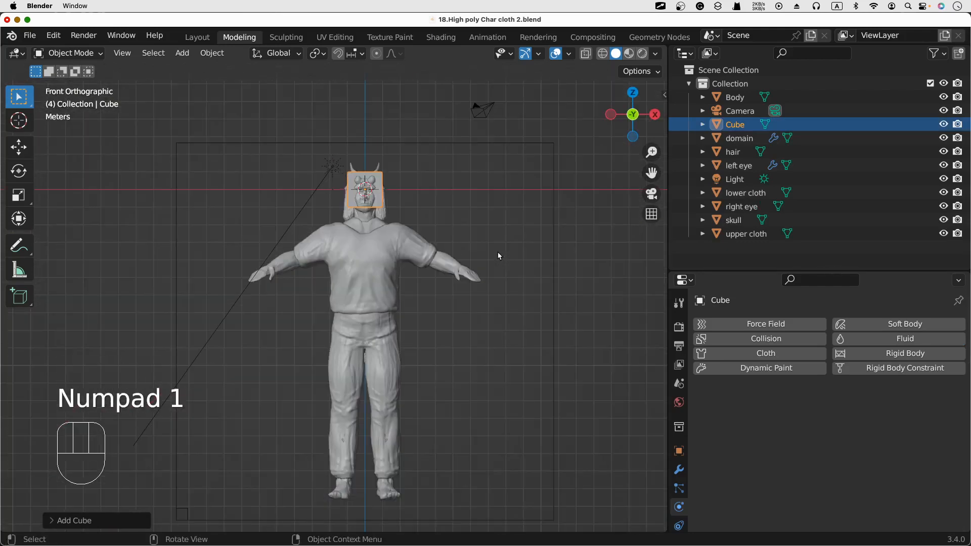
{"action": "key", "text": "s"}
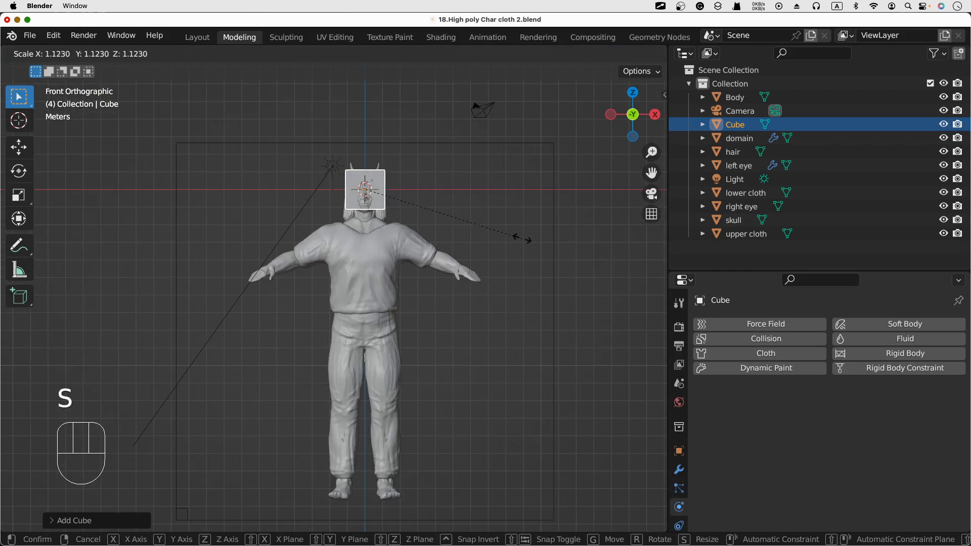
{"action": "key", "text": "x"}
{"action": "left_click", "coordinate": [574, 224]}
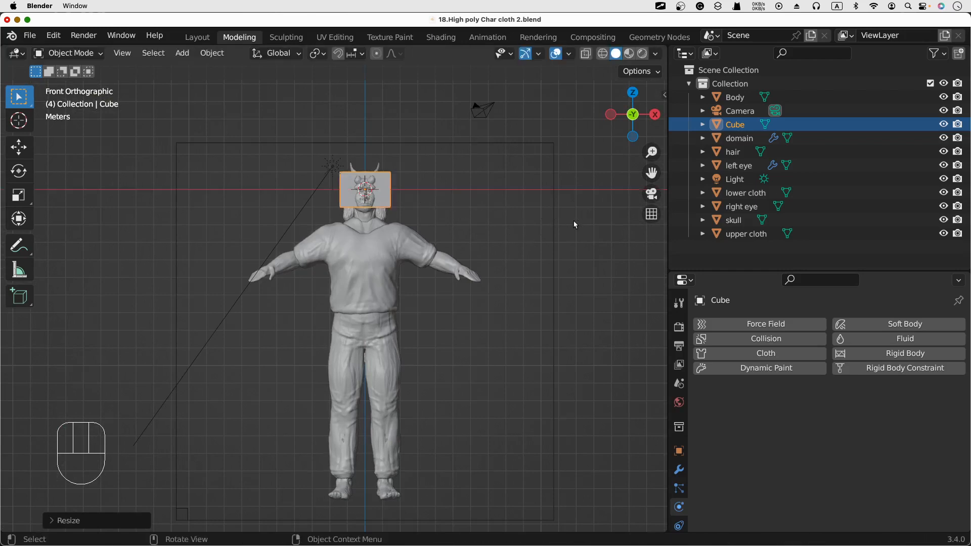
Step: Flatten the new cube into a thin plate along the Y axis and shorten it along Z to about a third
{"action": "key", "text": "s"}
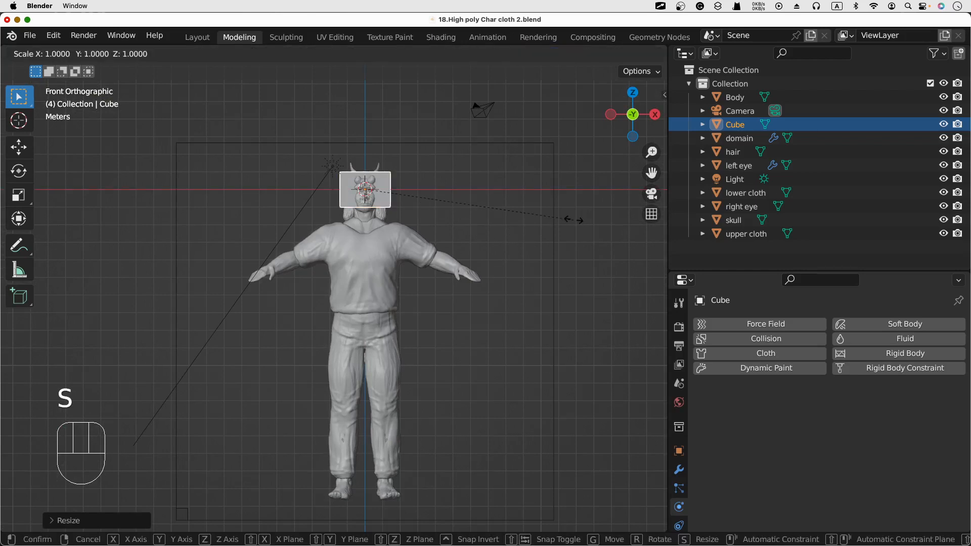
{"action": "key", "text": "y"}
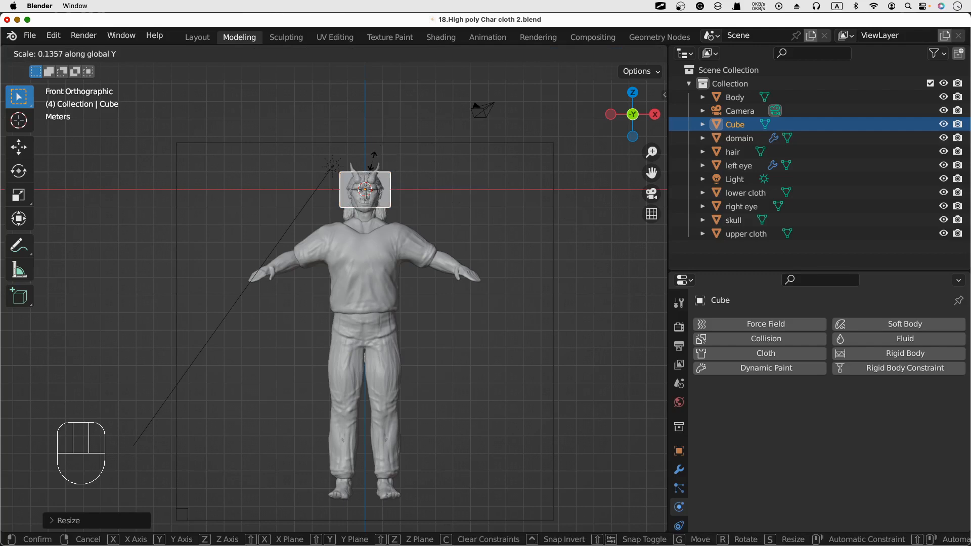
{"action": "left_click", "coordinate": [374, 161]}
{"action": "middle_click_drag", "start_coordinate": [529, 201], "coordinate": [359, 214]}
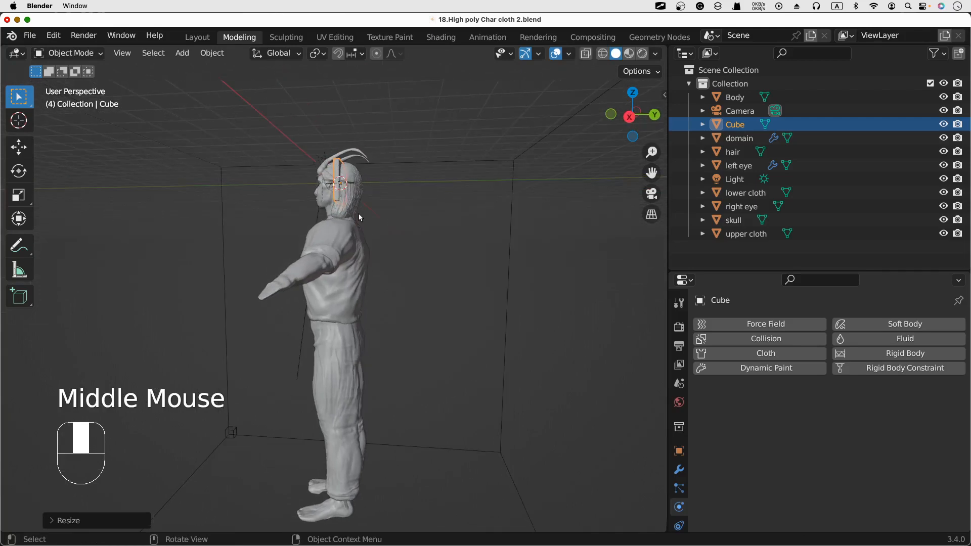
{"action": "key", "text": "KP_3"}
{"action": "key", "text": "s"}
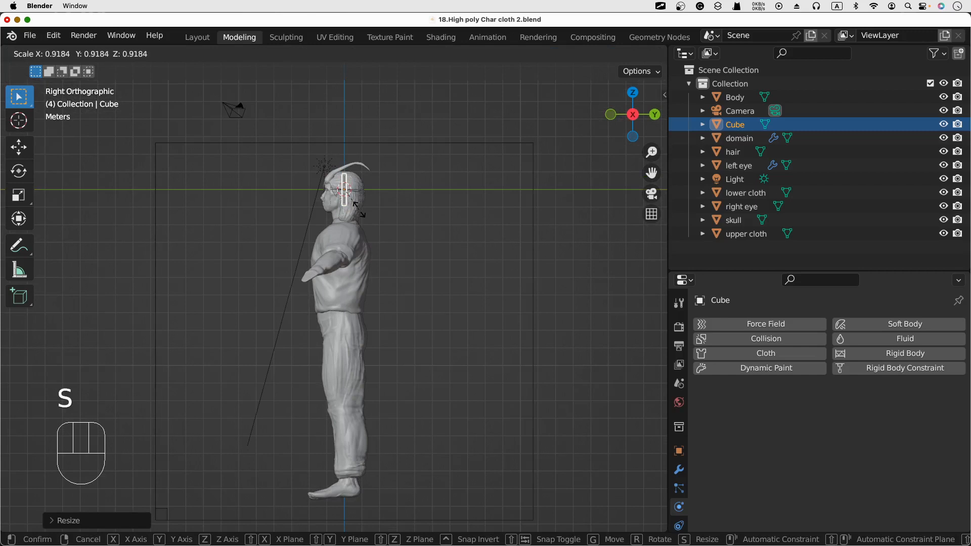
{"action": "key", "text": "y"}
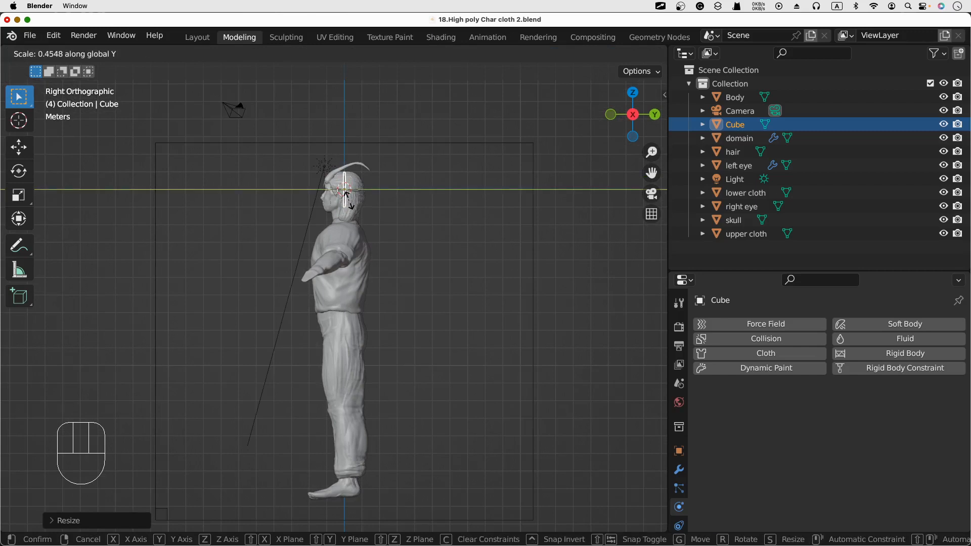
{"action": "left_click", "coordinate": [354, 207]}
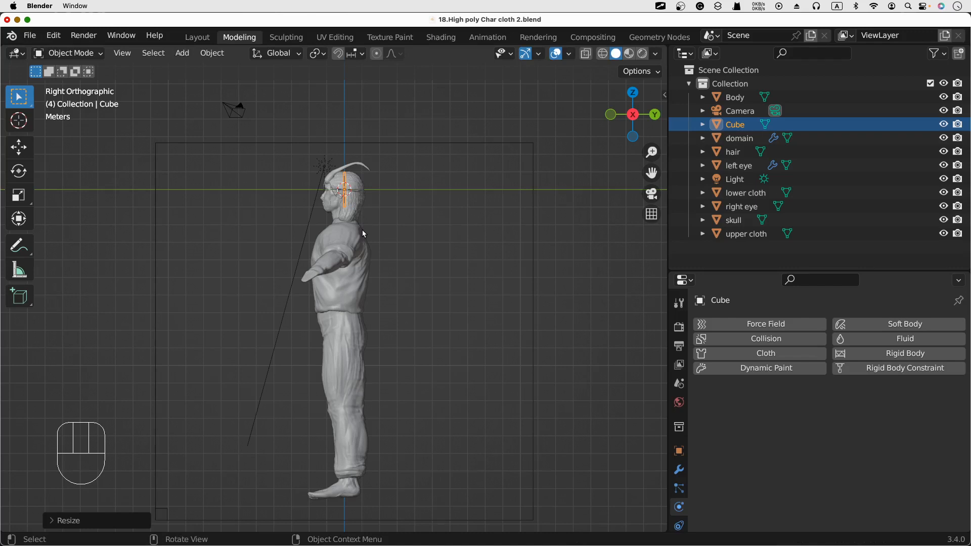
{"action": "key", "text": "s"}
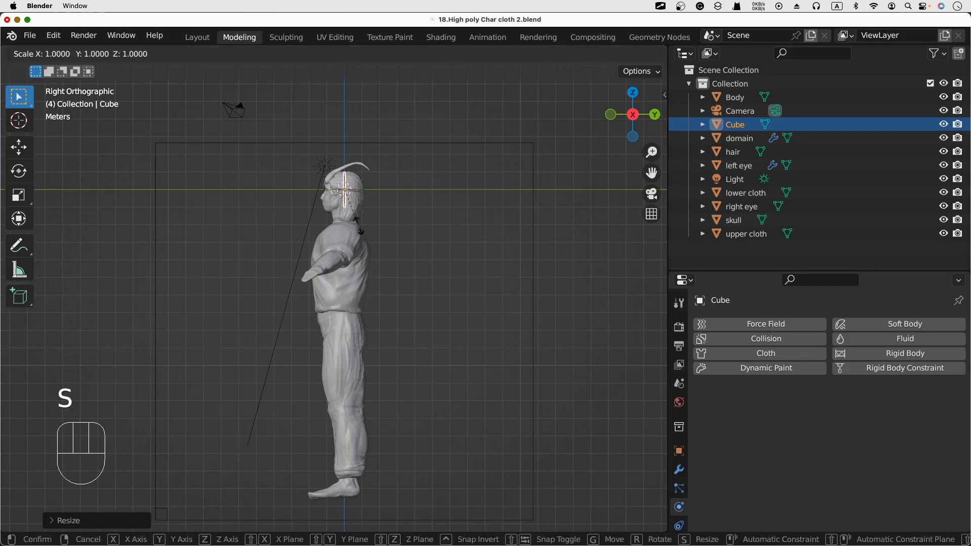
{"action": "key", "text": "z"}
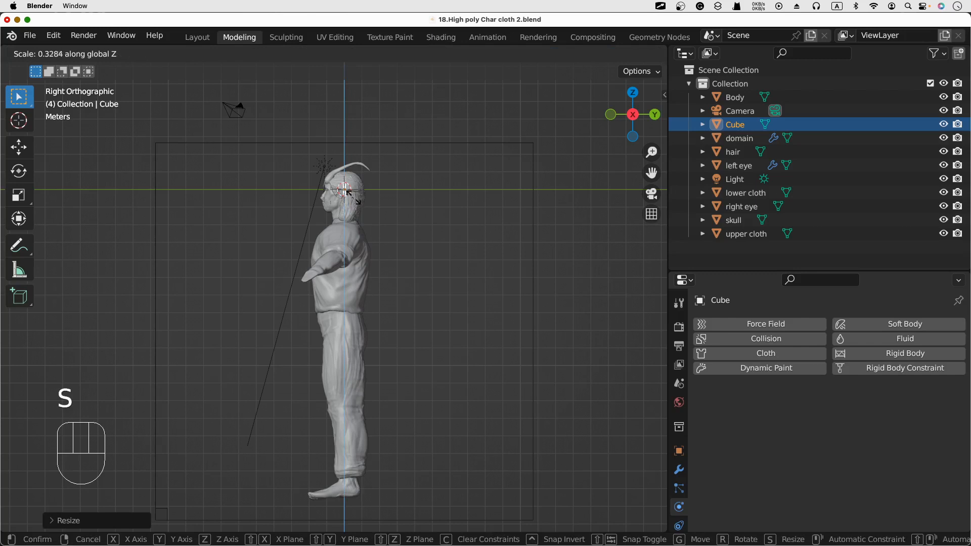
{"action": "left_click", "coordinate": [354, 194]}
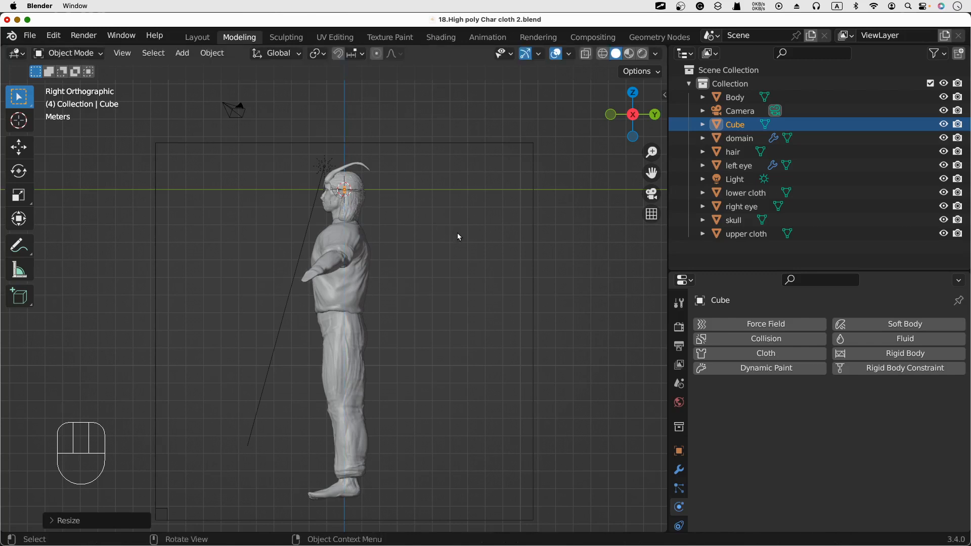
Step: In right view, move the small bar behind the character's upper back and rotate it until it lies nearly flat
{"action": "key", "text": "g"}
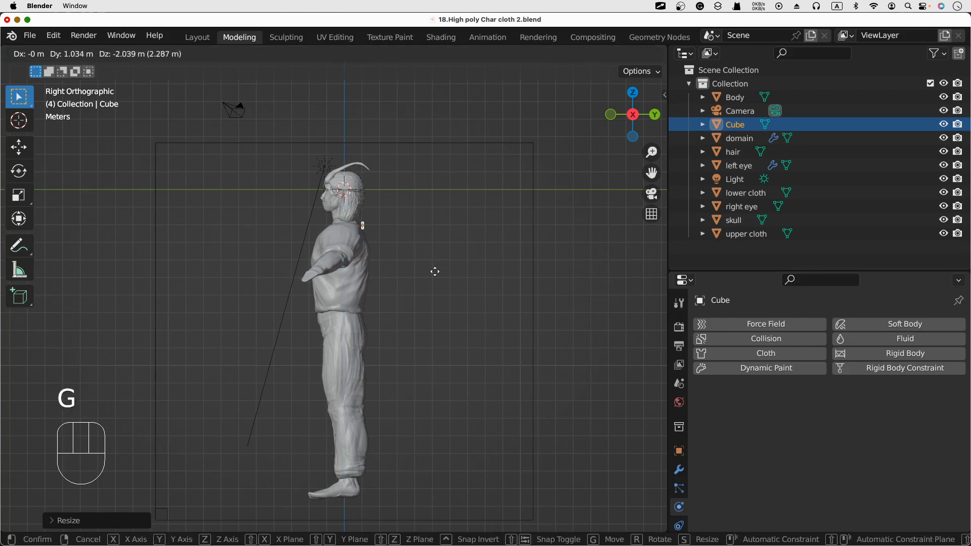
{"action": "left_click", "coordinate": [439, 275]}
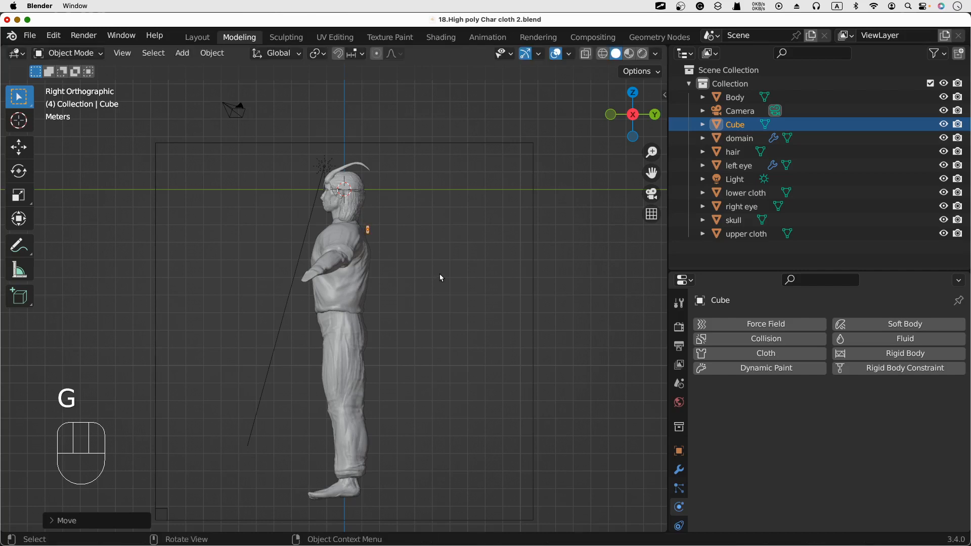
{"action": "key", "text": "r"}
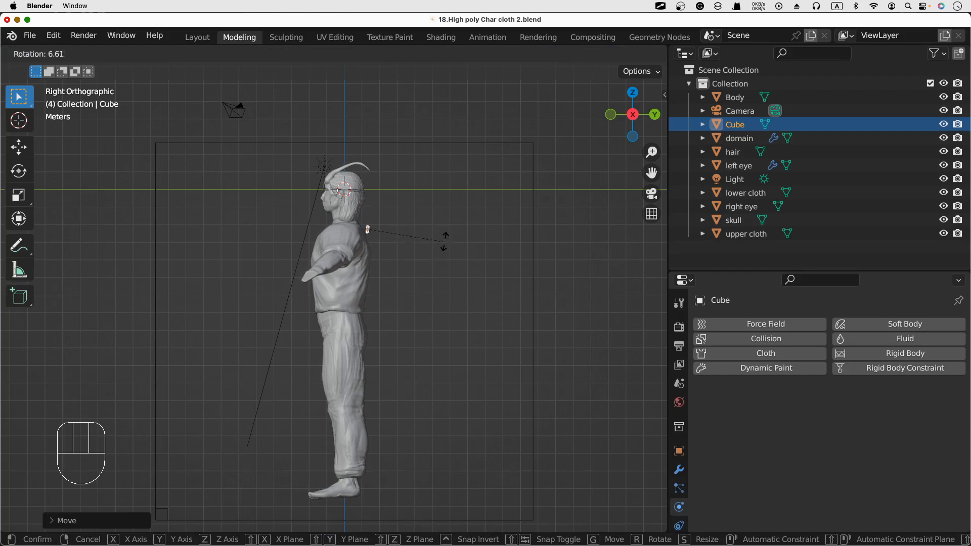
{"action": "left_click", "coordinate": [399, 299]}
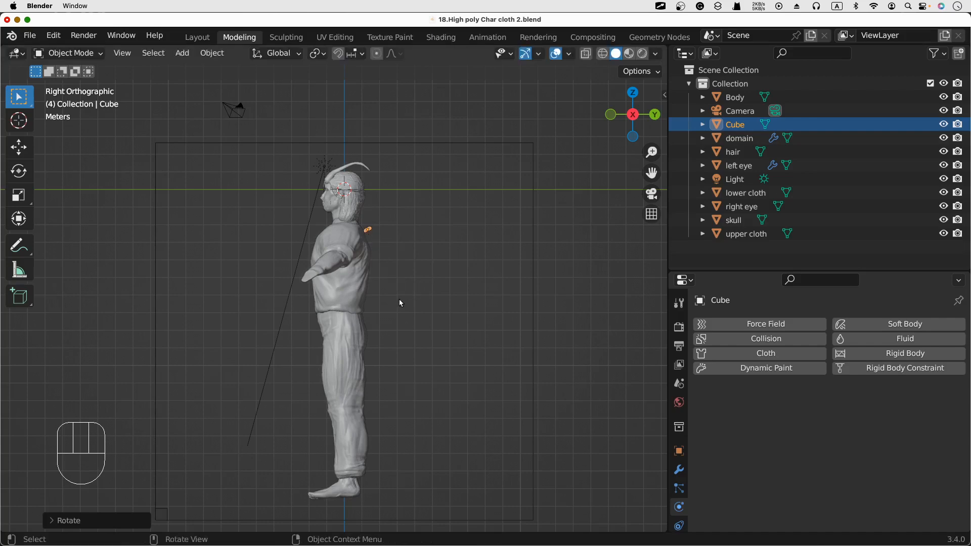
{"action": "scroll", "coordinate": [414, 250], "scroll_direction": "down", "scroll_amount": 3}
{"action": "scroll", "coordinate": [413, 250], "scroll_direction": "up", "scroll_amount": 2}
{"action": "middle_click_drag", "start_coordinate": [414, 250], "coordinate": [337, 285]}
{"action": "scroll", "coordinate": [337, 284], "scroll_direction": "up", "scroll_amount": 2}
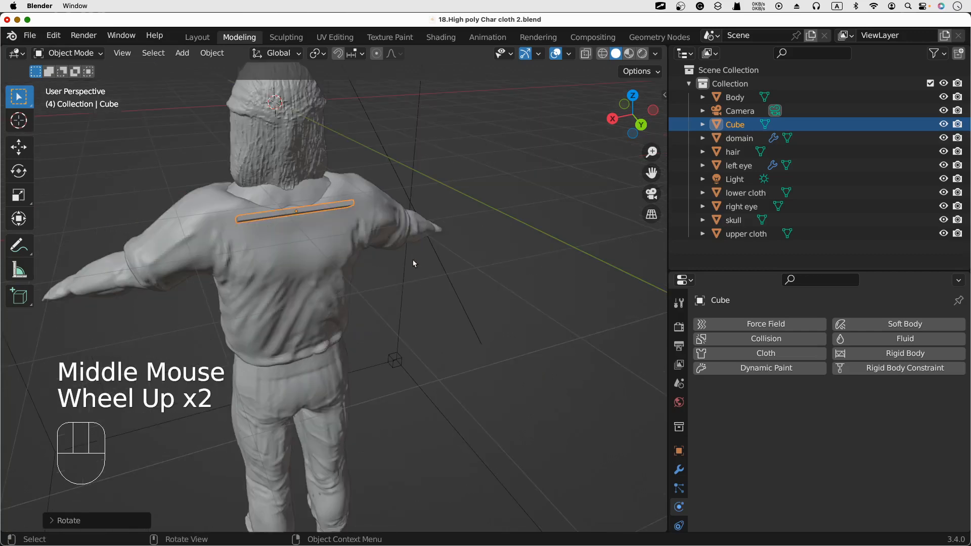
{"action": "middle_click_drag", "start_coordinate": [413, 260], "coordinate": [453, 241]}
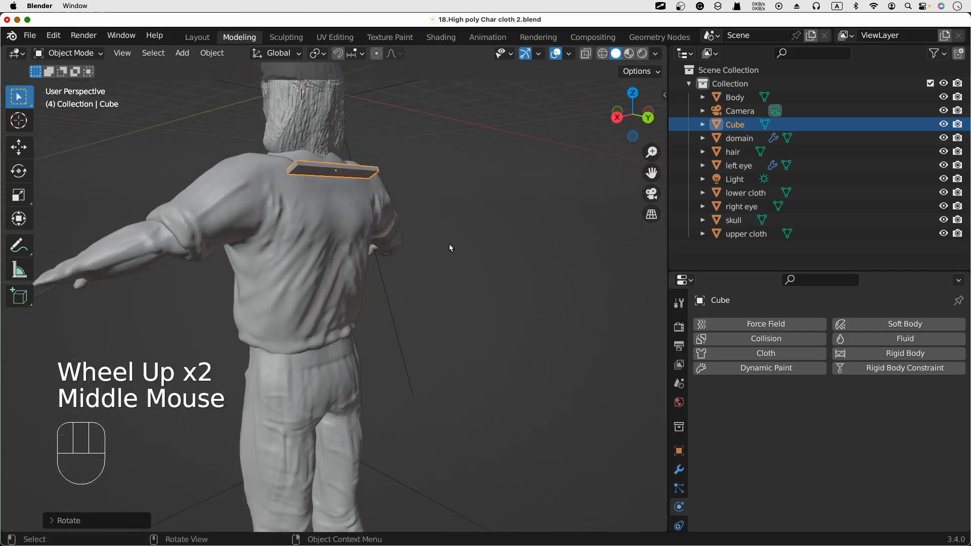
Step: Add fluid physics to the bar with type Flow, flow behavior Inflow and flow type Smoke
{"action": "left_click", "coordinate": [890, 338]}
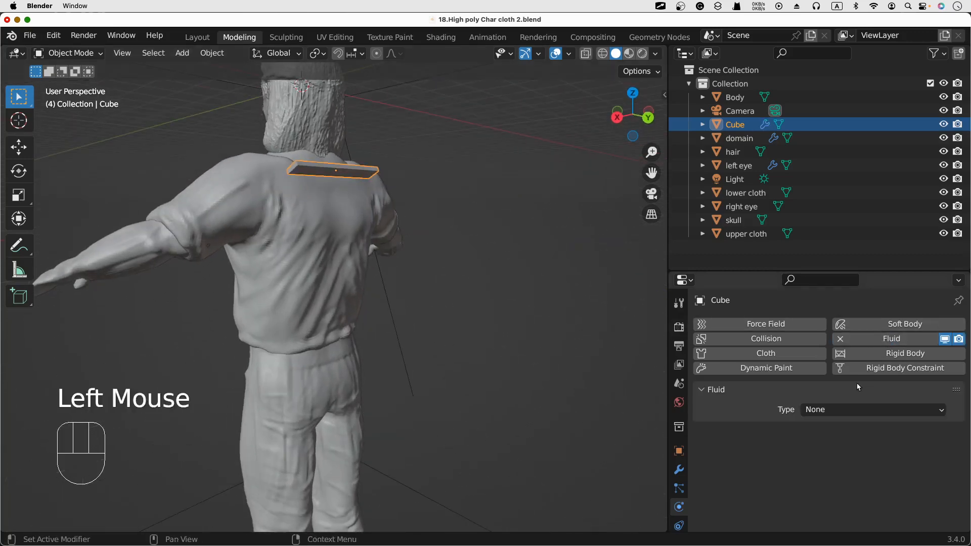
{"action": "left_click", "coordinate": [859, 410]}
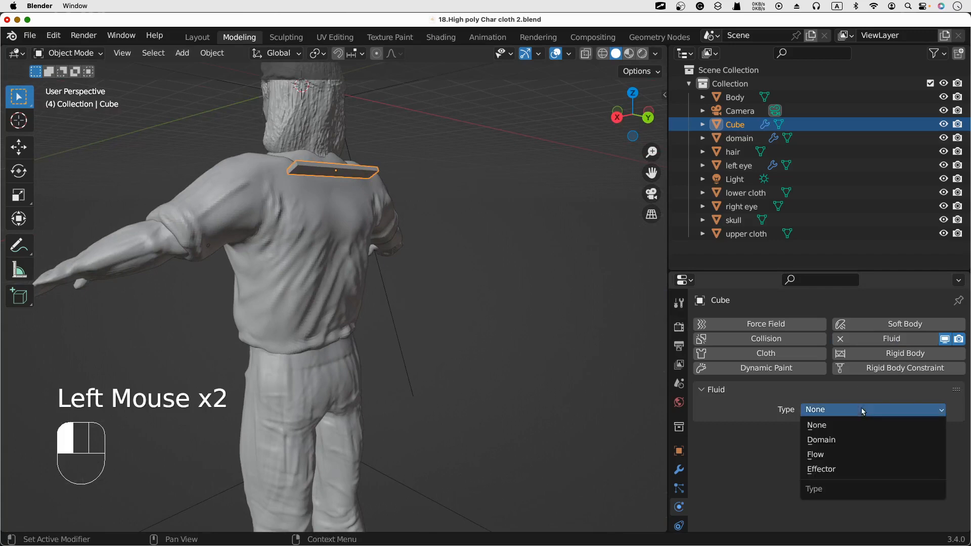
{"action": "left_click", "coordinate": [856, 455]}
{"action": "scroll", "coordinate": [781, 455], "scroll_direction": "down", "scroll_amount": 4}
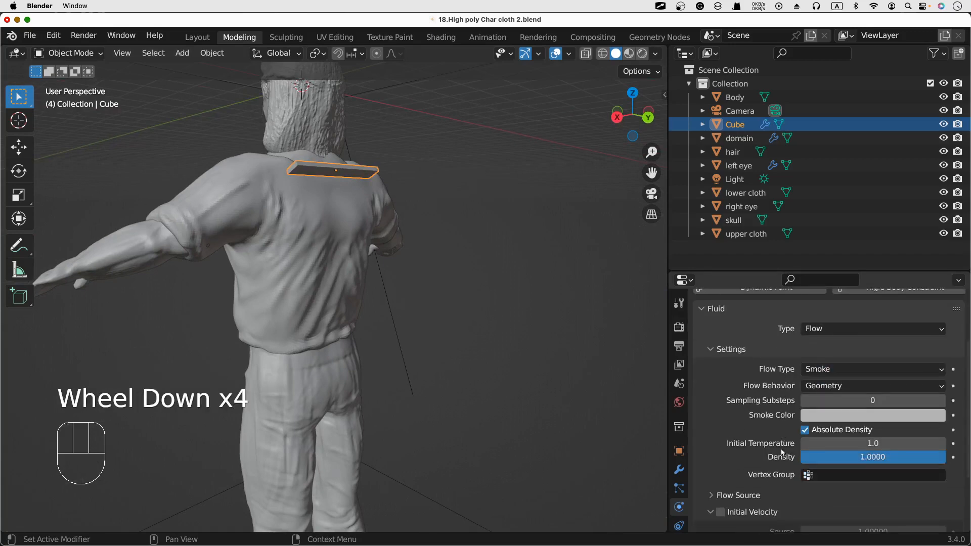
{"action": "left_click", "coordinate": [822, 386]}
{"action": "left_click", "coordinate": [840, 403]}
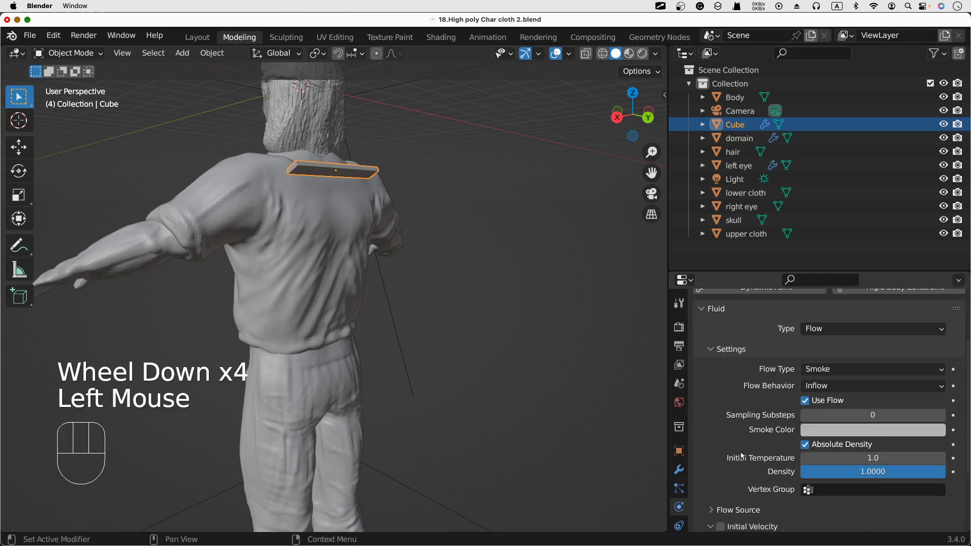
{"action": "scroll", "coordinate": [751, 438], "scroll_direction": "down", "scroll_amount": 3}
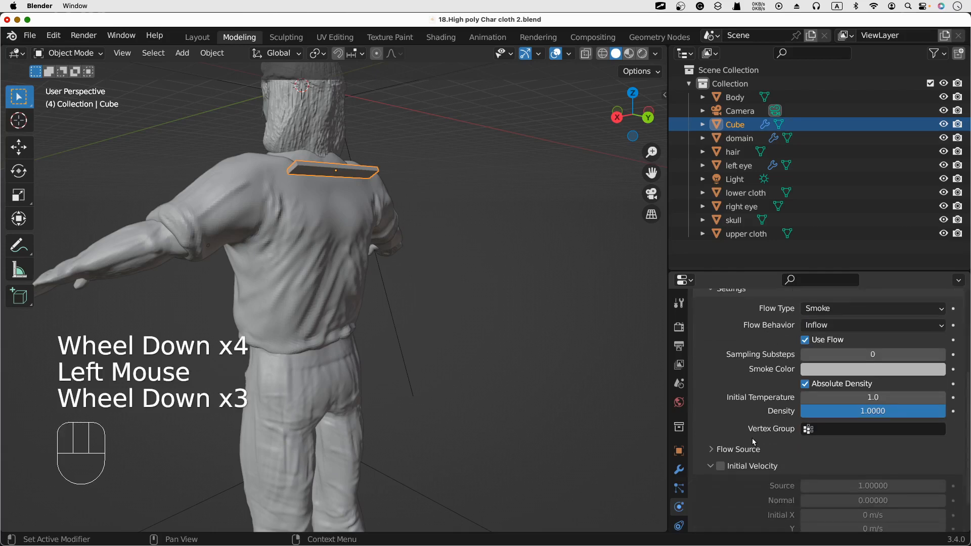
{"action": "left_click", "coordinate": [830, 309]}
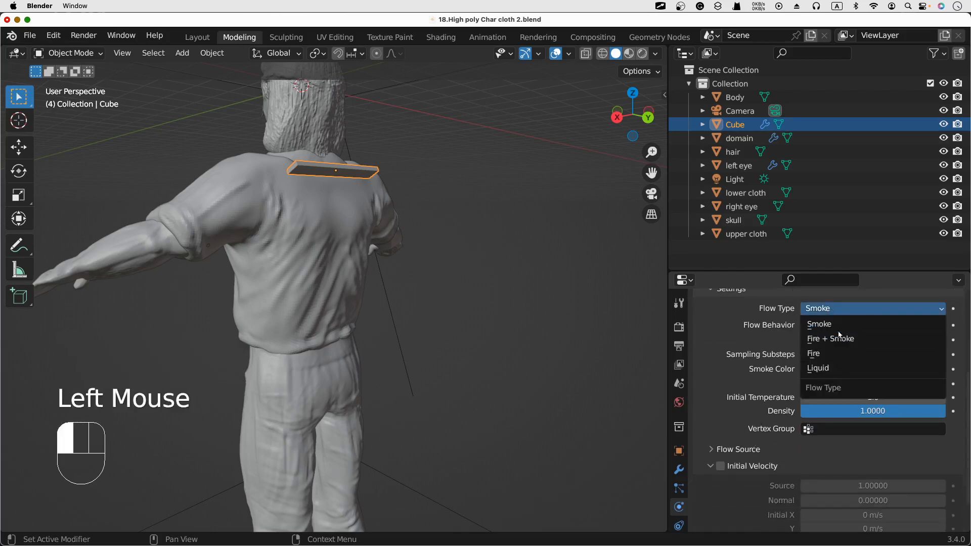
{"action": "left_click", "coordinate": [837, 326]}
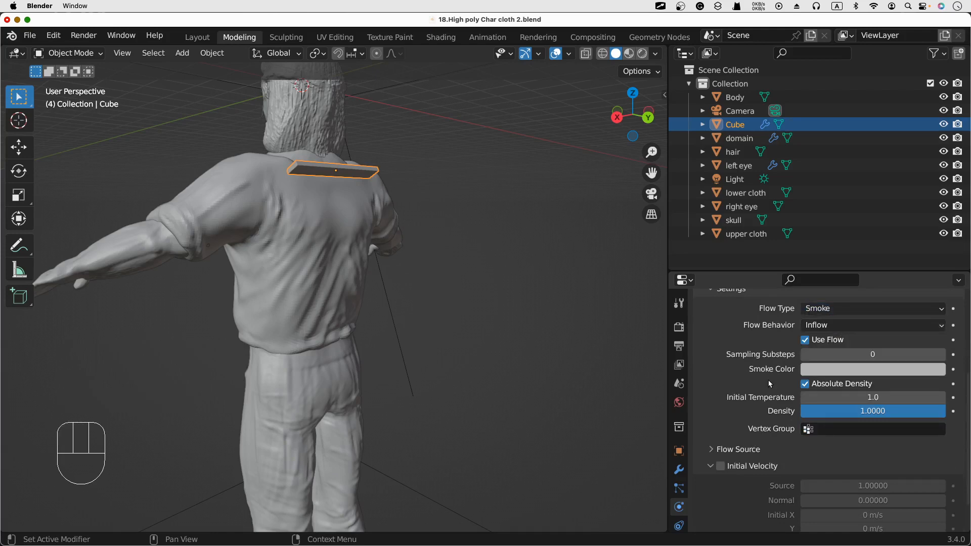
Step: Darken the smoke color of the bar's flow settings to a medium grey
{"action": "scroll", "coordinate": [769, 382], "scroll_direction": "down", "scroll_amount": 3}
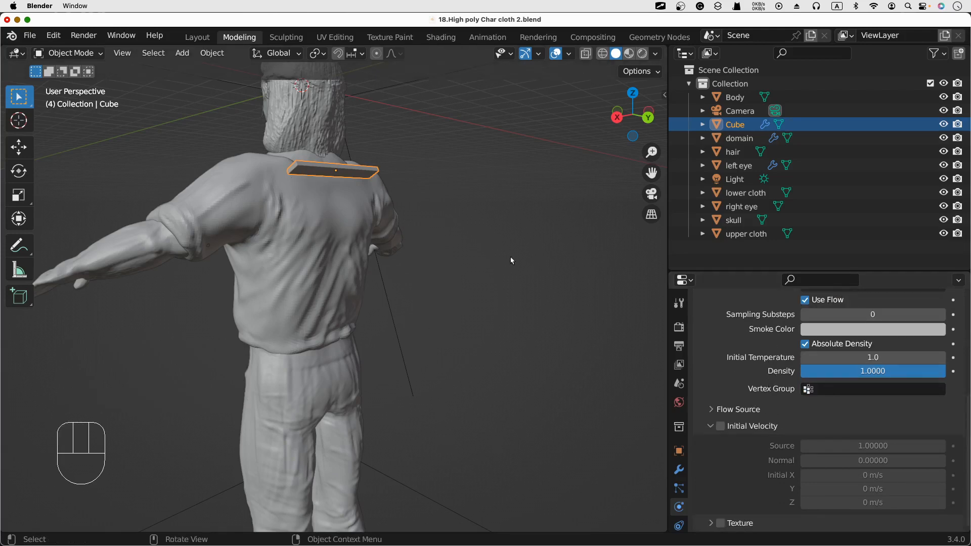
{"action": "left_click", "coordinate": [859, 329]}
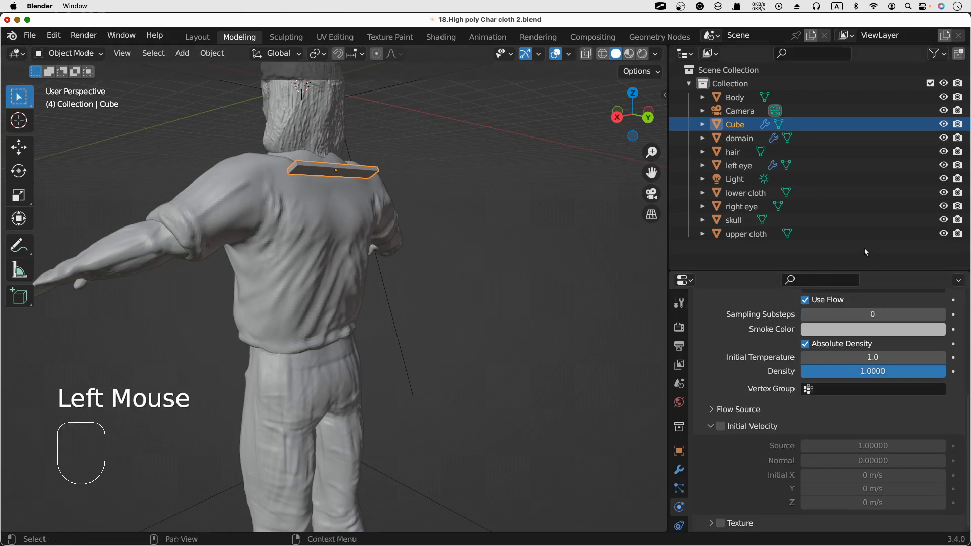
{"action": "left_click", "coordinate": [866, 330]}
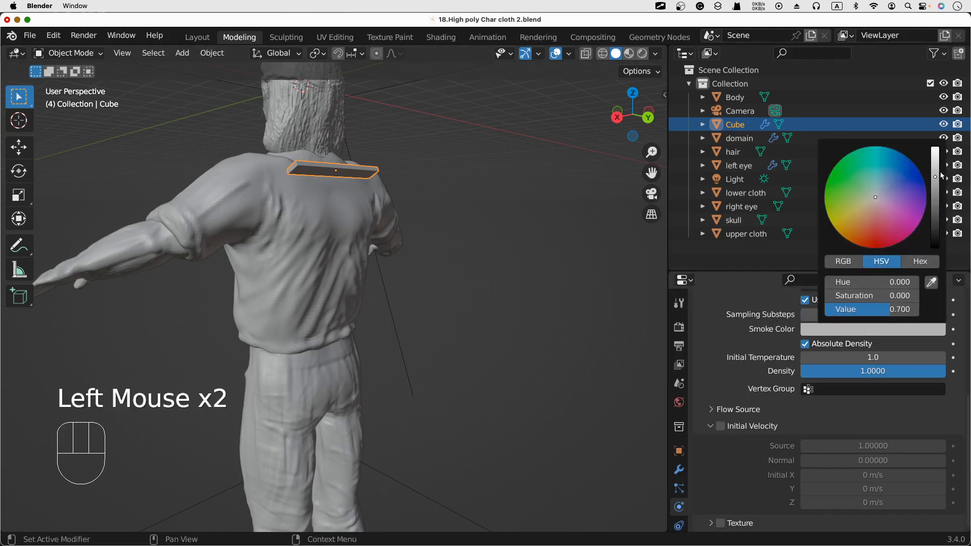
{"action": "left_click", "coordinate": [427, 380]}
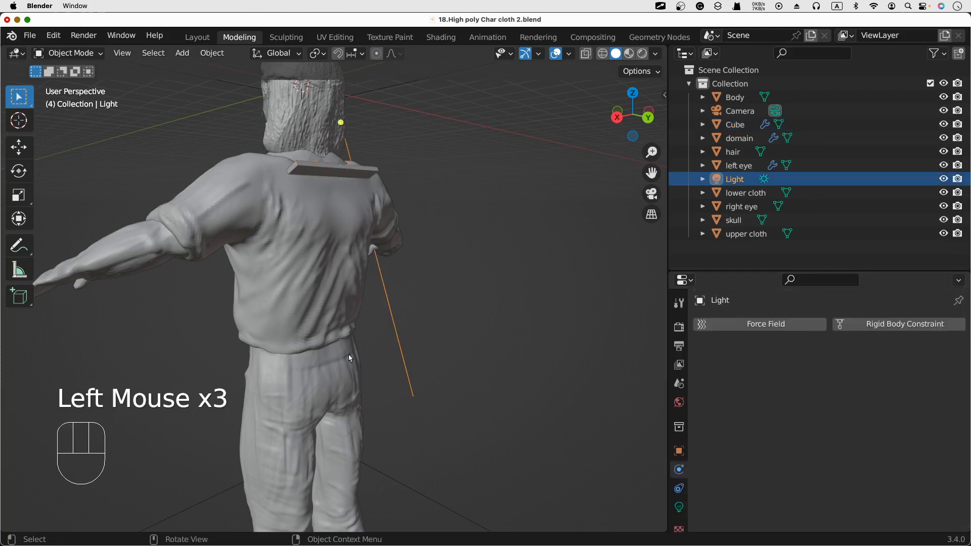
{"action": "left_click", "coordinate": [325, 175]}
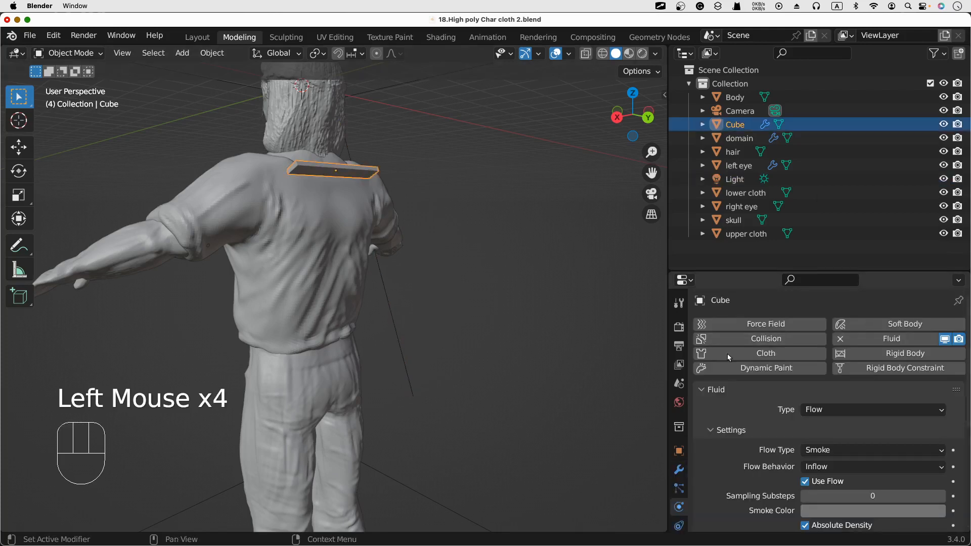
{"action": "scroll", "coordinate": [726, 423], "scroll_direction": "down", "scroll_amount": 4}
{"action": "scroll", "coordinate": [723, 423], "scroll_direction": "down", "scroll_amount": 6}
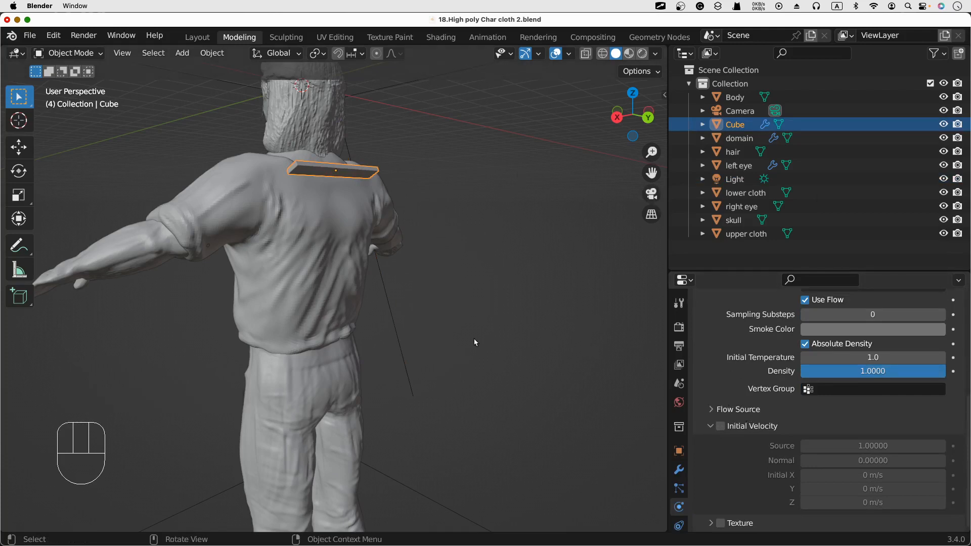
Step: Review the bar's flow settings and the domain's gas, border collision and cache settings
{"action": "scroll", "coordinate": [752, 375], "scroll_direction": "down", "scroll_amount": 2}
{"action": "scroll", "coordinate": [775, 381], "scroll_direction": "up", "scroll_amount": 2}
{"action": "scroll", "coordinate": [776, 387], "scroll_direction": "down", "scroll_amount": 4}
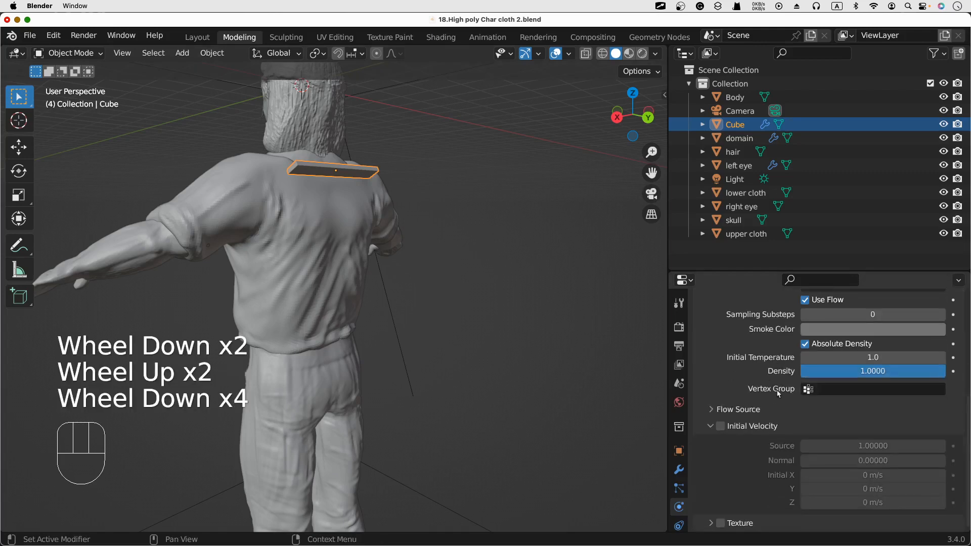
{"action": "left_click", "coordinate": [745, 126]}
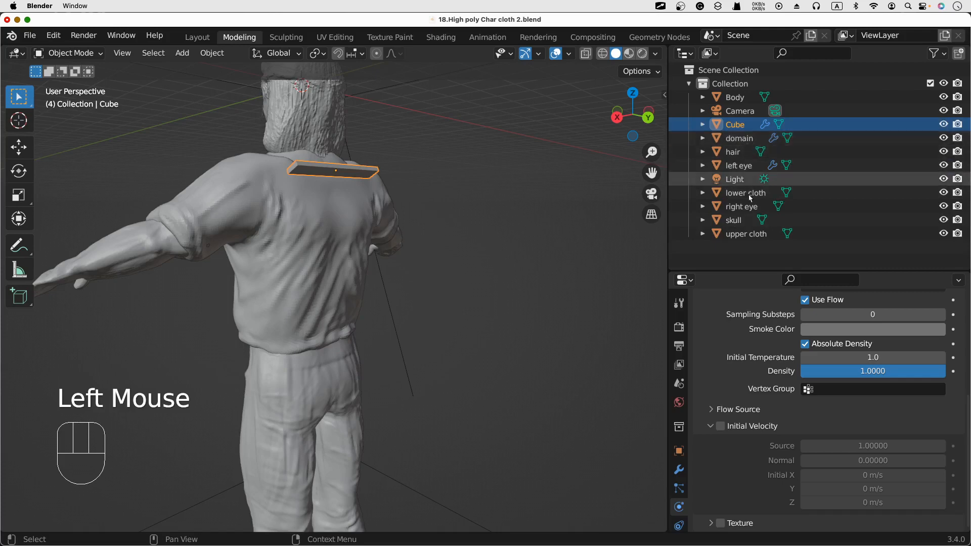
{"action": "left_click", "coordinate": [739, 138]}
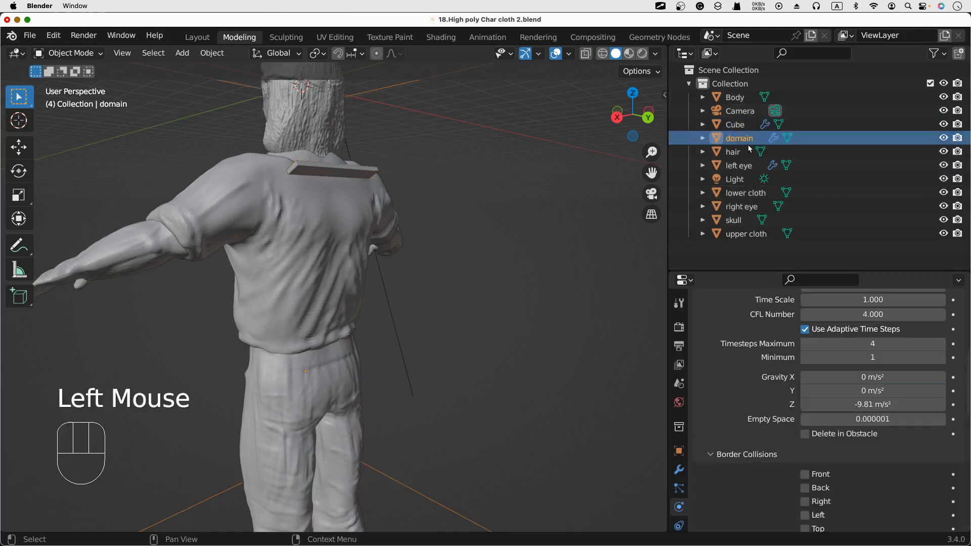
{"action": "scroll", "coordinate": [803, 419], "scroll_direction": "down", "scroll_amount": 4}
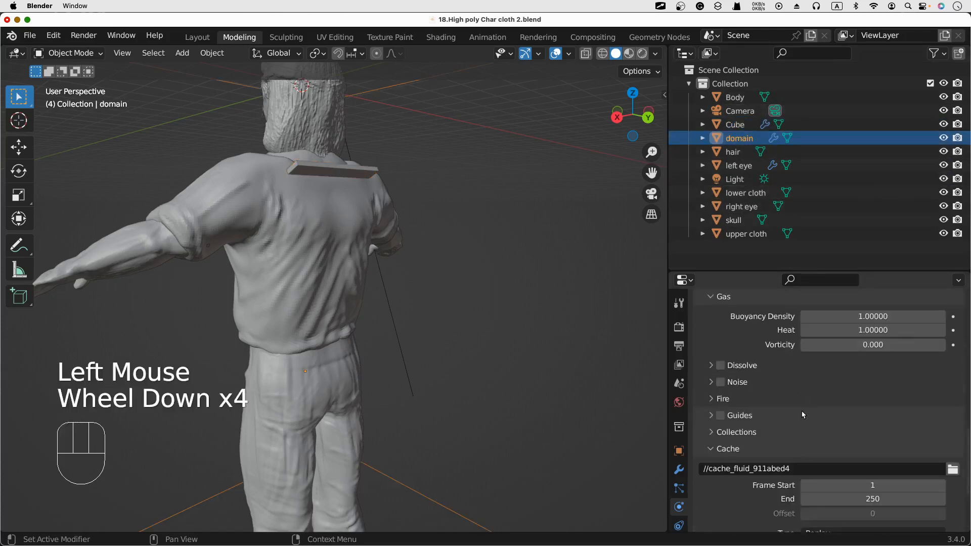
{"action": "scroll", "coordinate": [802, 411], "scroll_direction": "down", "scroll_amount": 3}
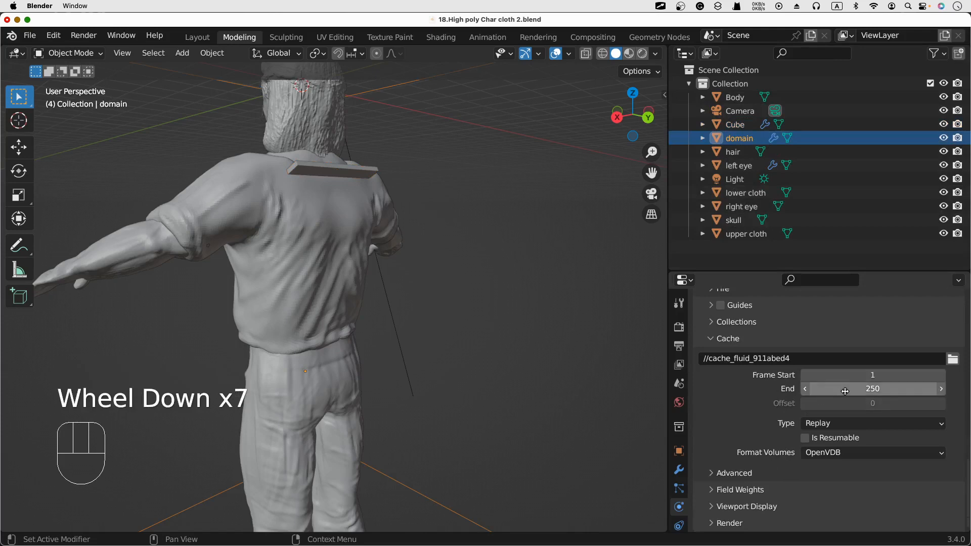
{"action": "scroll", "coordinate": [834, 397], "scroll_direction": "up", "scroll_amount": 6}
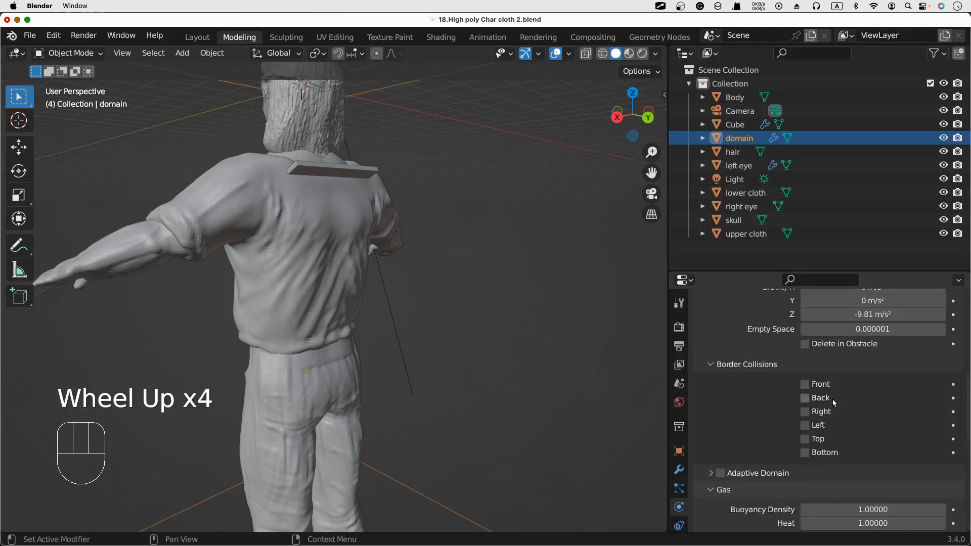
{"action": "scroll", "coordinate": [852, 400], "scroll_direction": "up", "scroll_amount": 2}
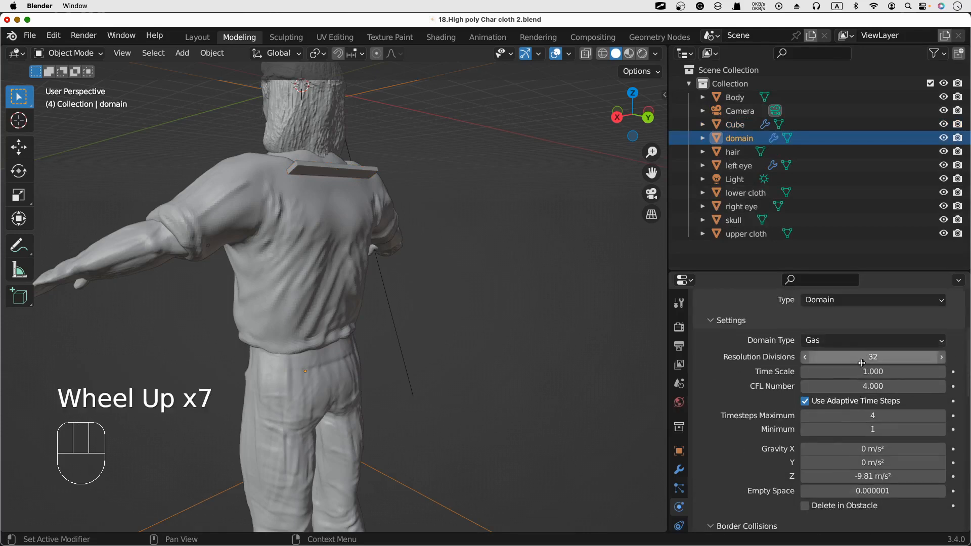
{"action": "scroll", "coordinate": [851, 427], "scroll_direction": "up", "scroll_amount": 1}
{"action": "scroll", "coordinate": [850, 423], "scroll_direction": "down", "scroll_amount": 2}
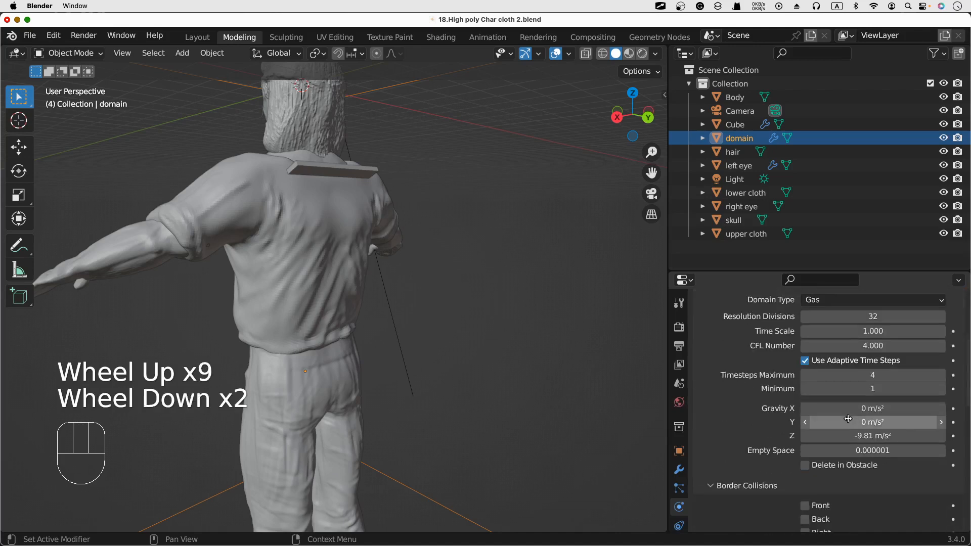
{"action": "scroll", "coordinate": [857, 380], "scroll_direction": "down", "scroll_amount": 9}
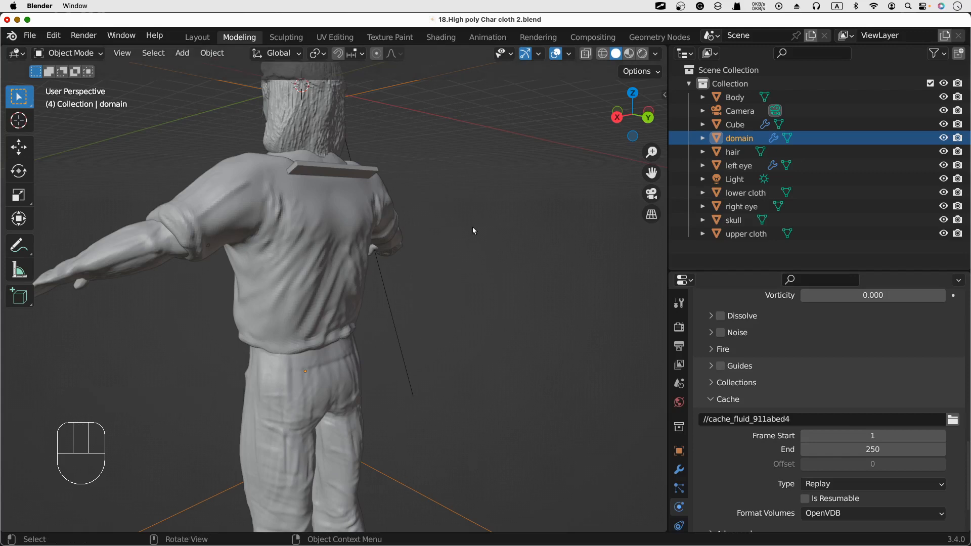
Step: Switch to the Animation workspace and play the simulation from frame 1, viewing the character from the side before stopping
{"action": "left_click", "coordinate": [472, 40]}
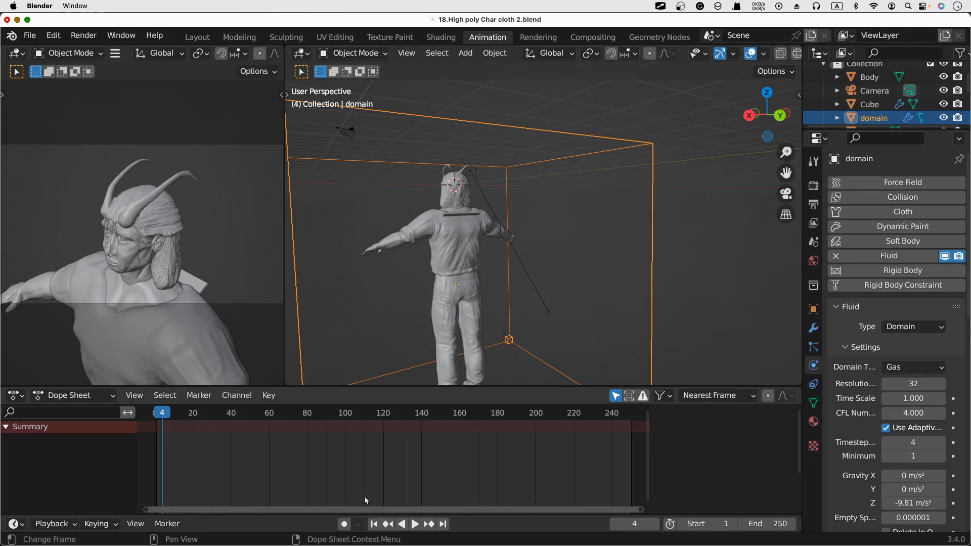
{"action": "left_click", "coordinate": [373, 524]}
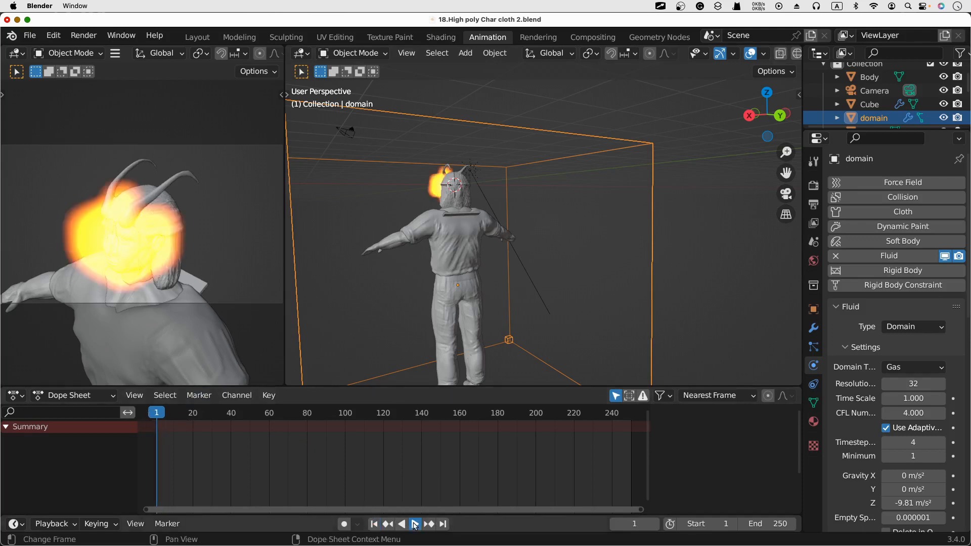
{"action": "left_click", "coordinate": [415, 524]}
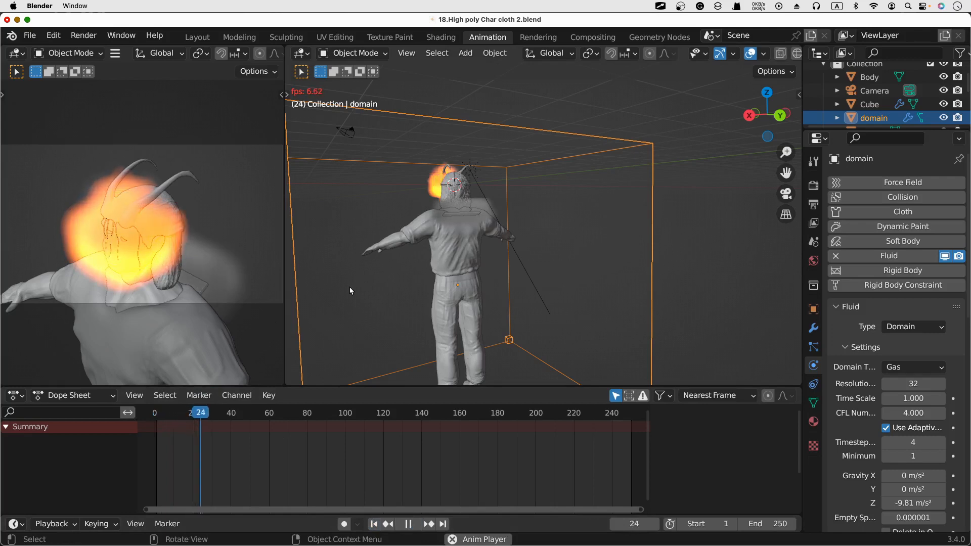
{"action": "middle_click_drag", "start_coordinate": [388, 296], "coordinate": [503, 294]}
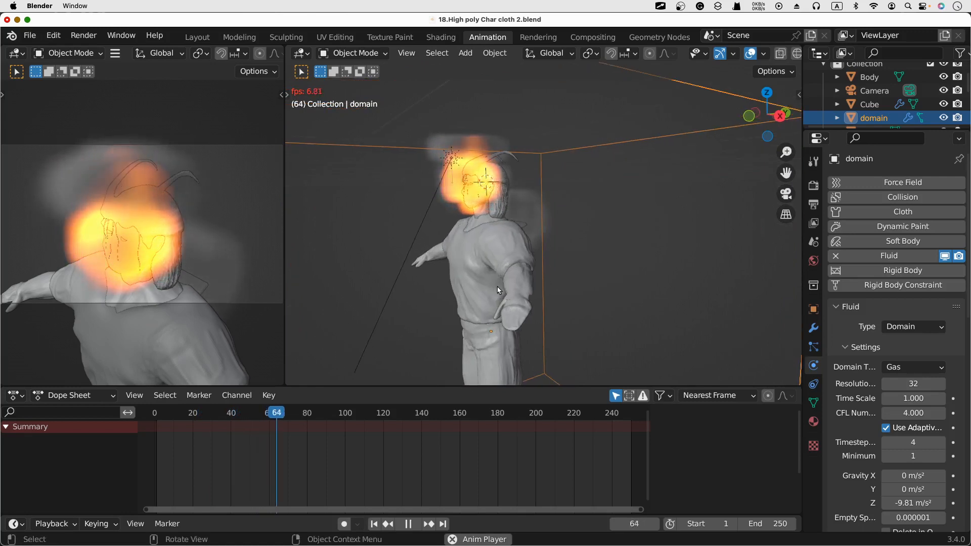
{"action": "key", "text": "space"}
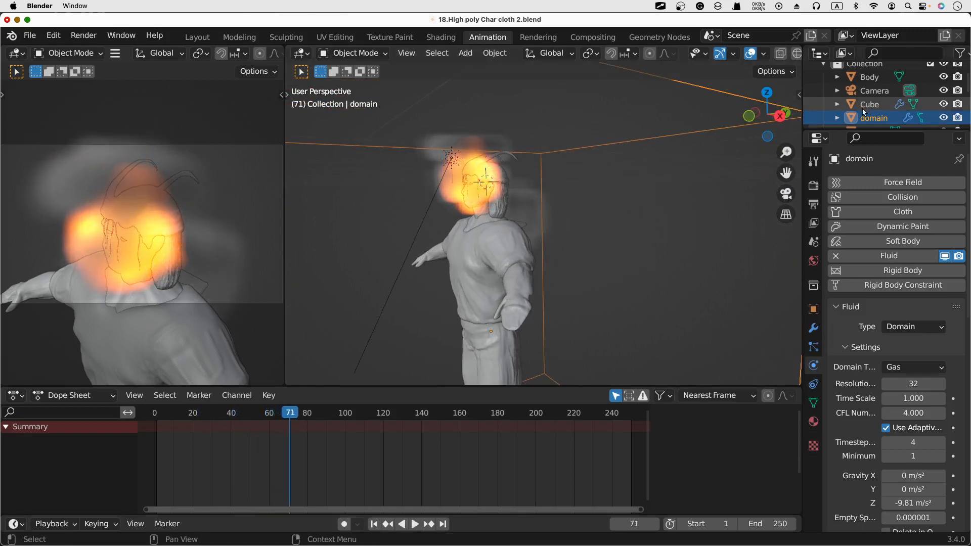
Step: Remove the fluid physics from the left eye object
{"action": "scroll", "coordinate": [851, 110], "scroll_direction": "down", "scroll_amount": 4}
{"action": "left_click", "coordinate": [867, 84]}
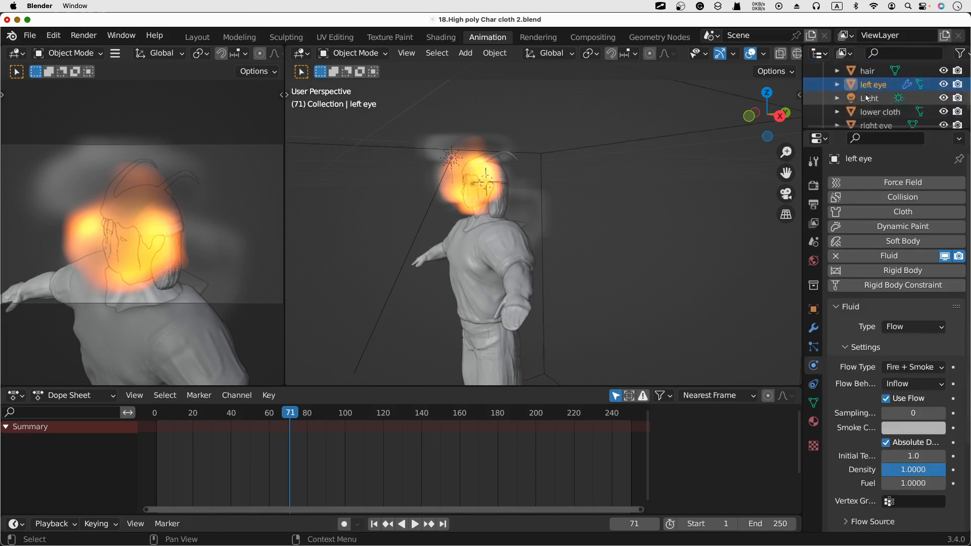
{"action": "left_click", "coordinate": [875, 124]}
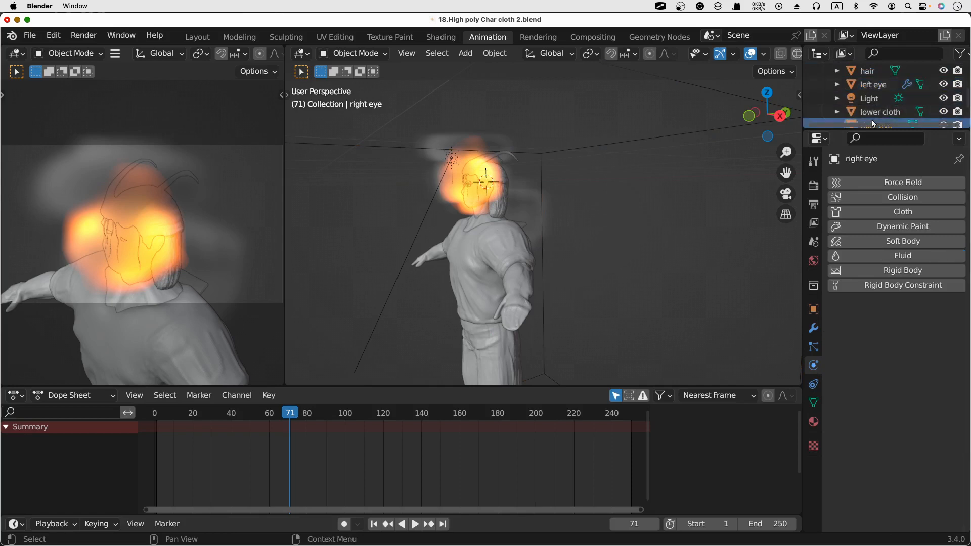
{"action": "left_click", "coordinate": [871, 85]}
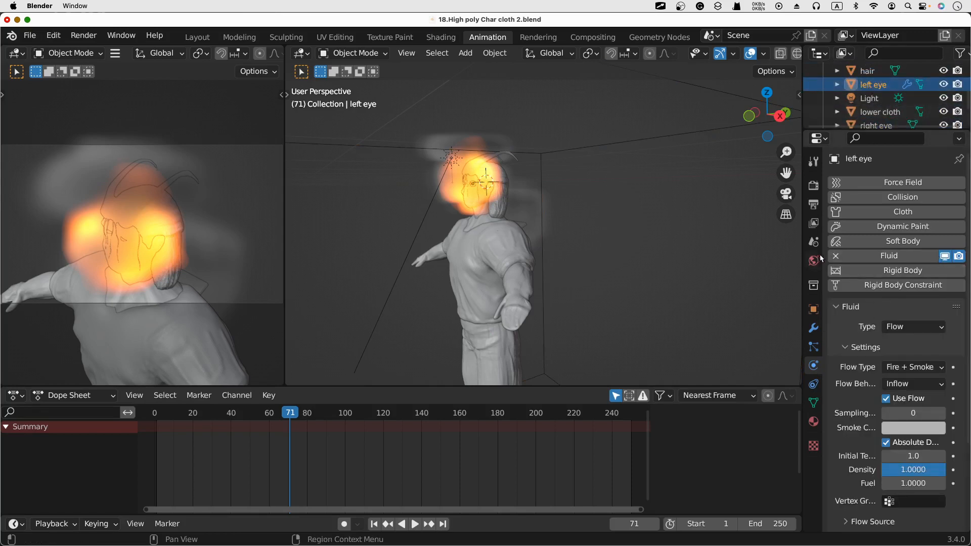
{"action": "left_click", "coordinate": [835, 257]}
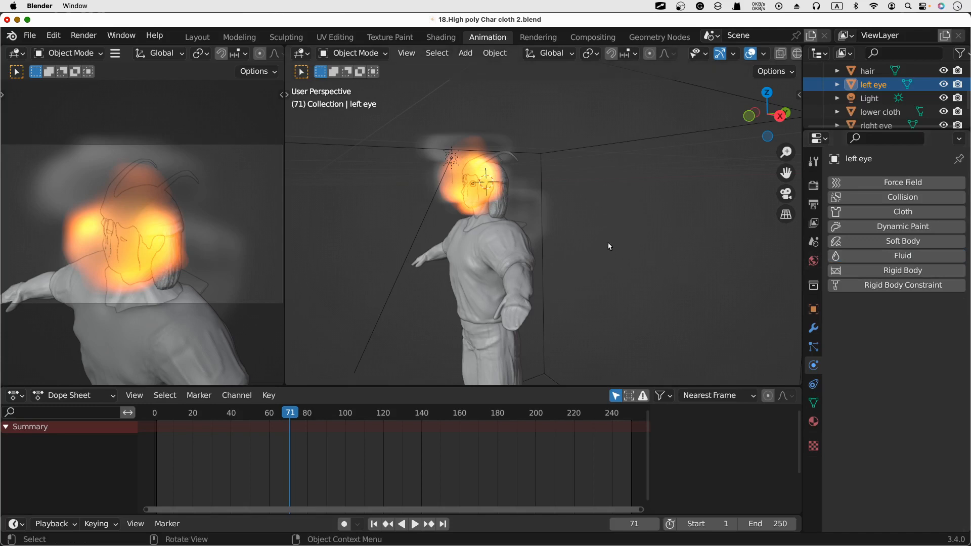
Step: Replay the simulation from the first frame, inspect the smoke from the character's side, and return to frame 1
{"action": "left_click", "coordinate": [374, 524]}
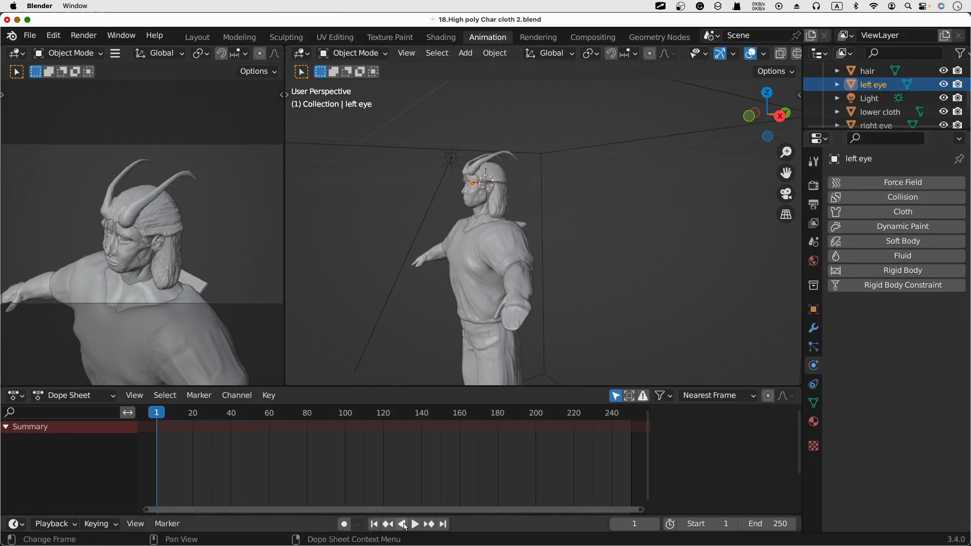
{"action": "left_click", "coordinate": [415, 524]}
{"action": "middle_click_drag", "start_coordinate": [641, 236], "coordinate": [571, 238]}
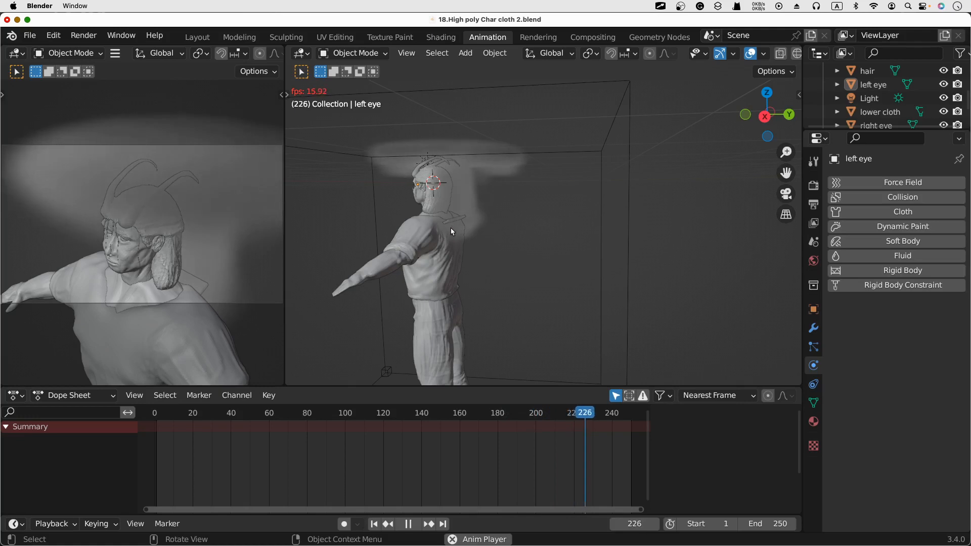
{"action": "scroll", "coordinate": [459, 232], "scroll_direction": "left", "scroll_amount": 5}
{"action": "scroll", "coordinate": [459, 232], "scroll_direction": "left", "scroll_amount": 5}
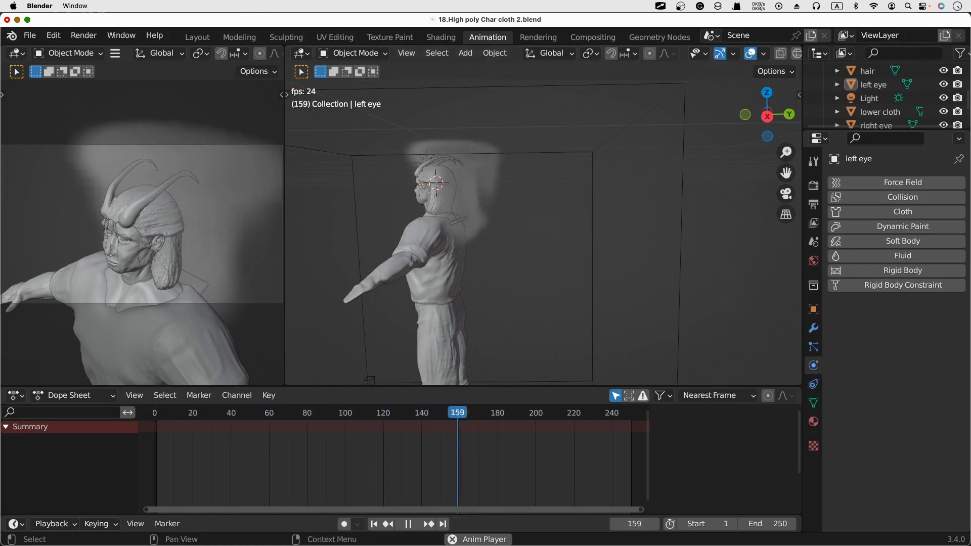
{"action": "left_click", "coordinate": [409, 524]}
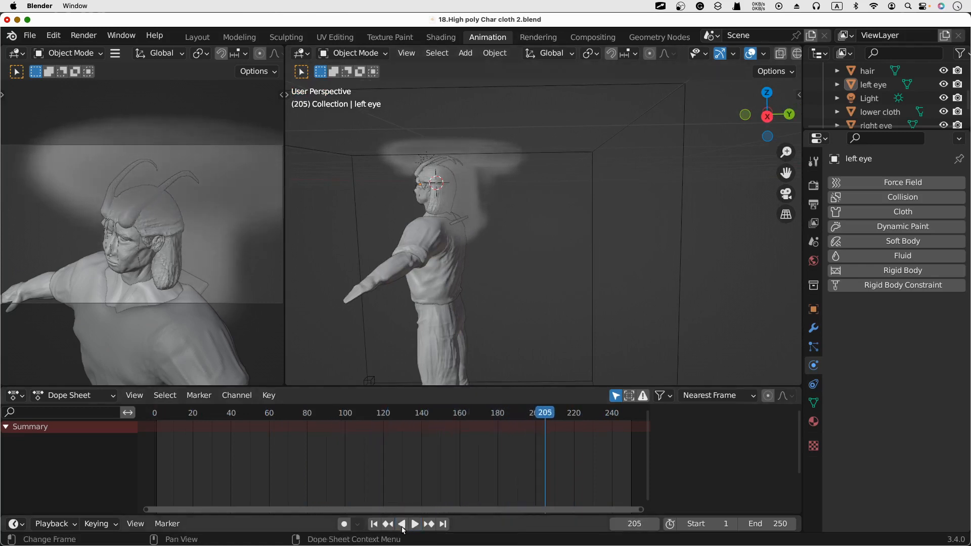
{"action": "left_click", "coordinate": [373, 526]}
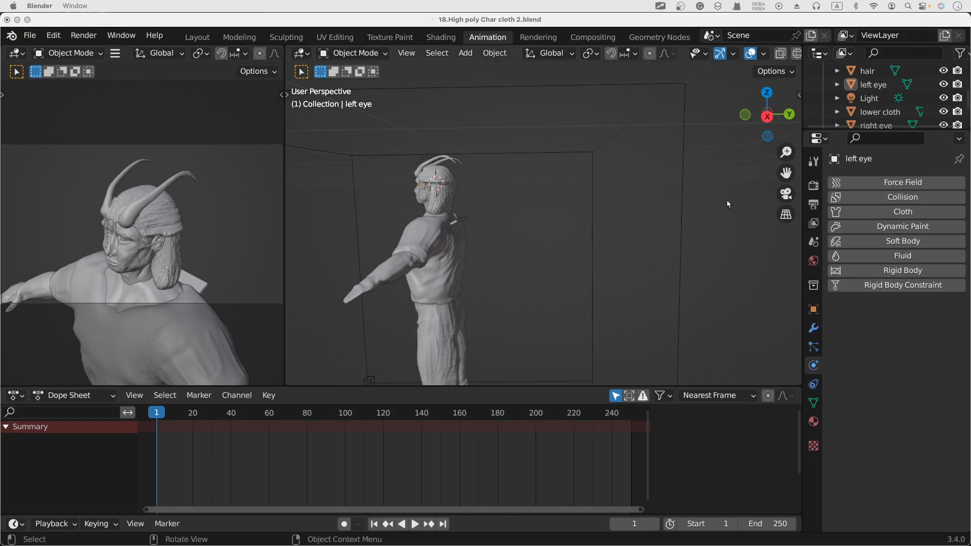
Step: Return to the Modeling workspace with the domain selected and show its fluid gravity settings
{"action": "left_click", "coordinate": [813, 241]}
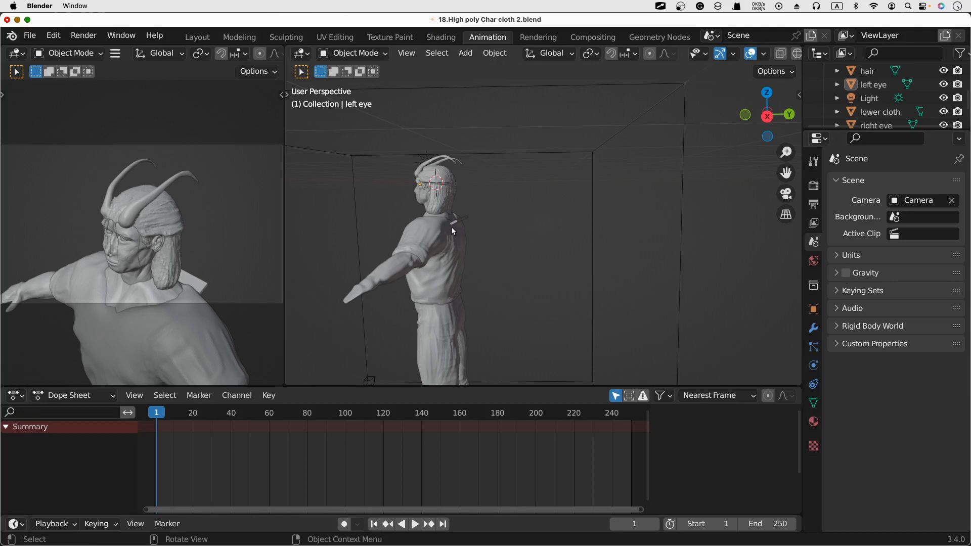
{"action": "left_click_drag", "start_coordinate": [672, 220], "coordinate": [712, 248]}
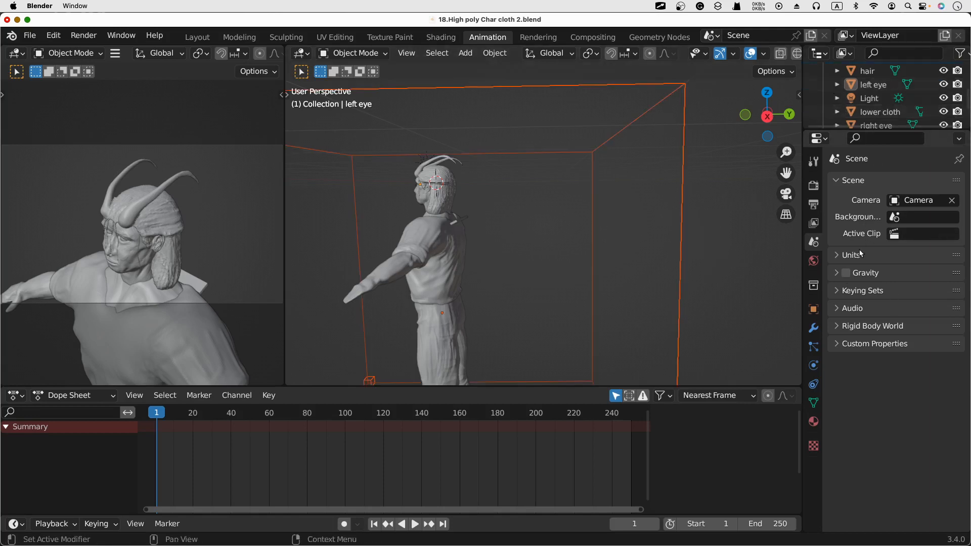
{"action": "left_click", "coordinate": [813, 365]}
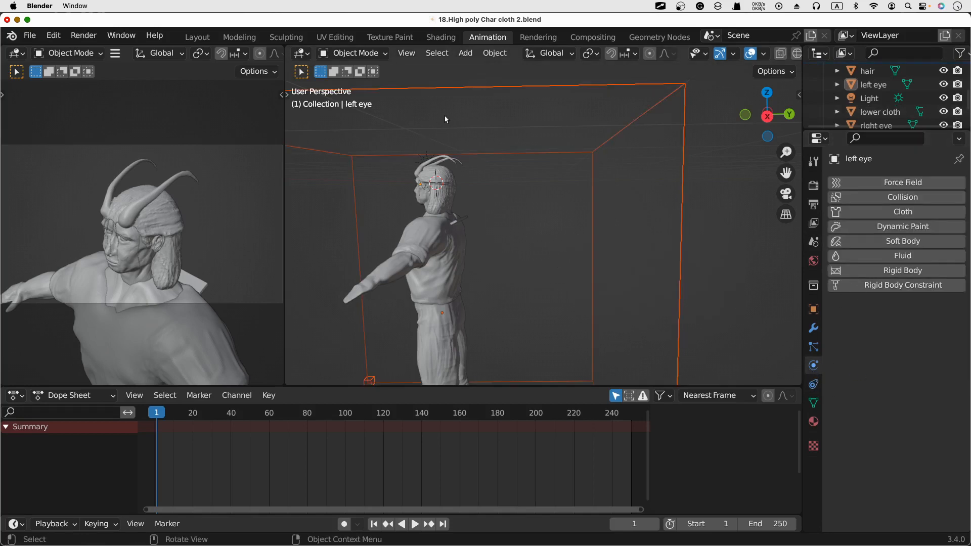
{"action": "left_click", "coordinate": [236, 37]}
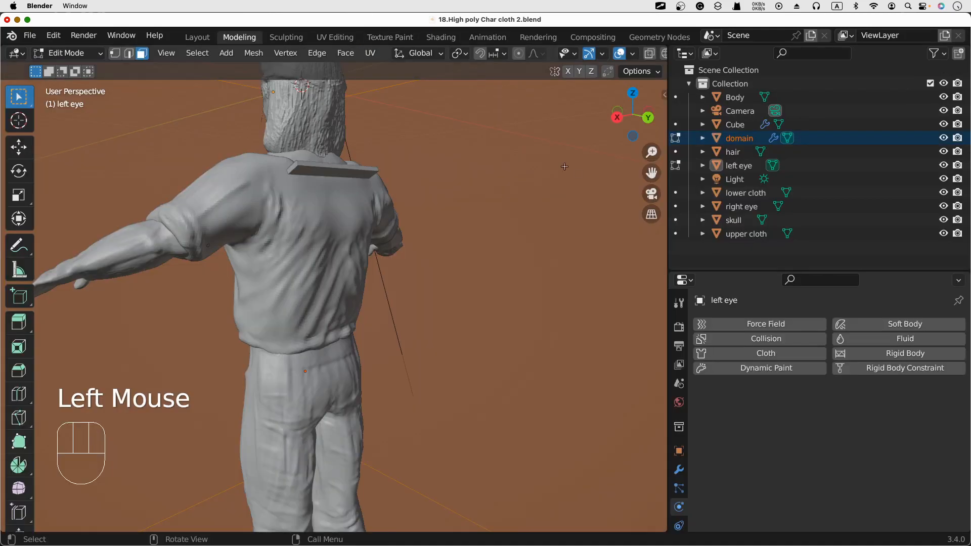
{"action": "left_click", "coordinate": [733, 143]}
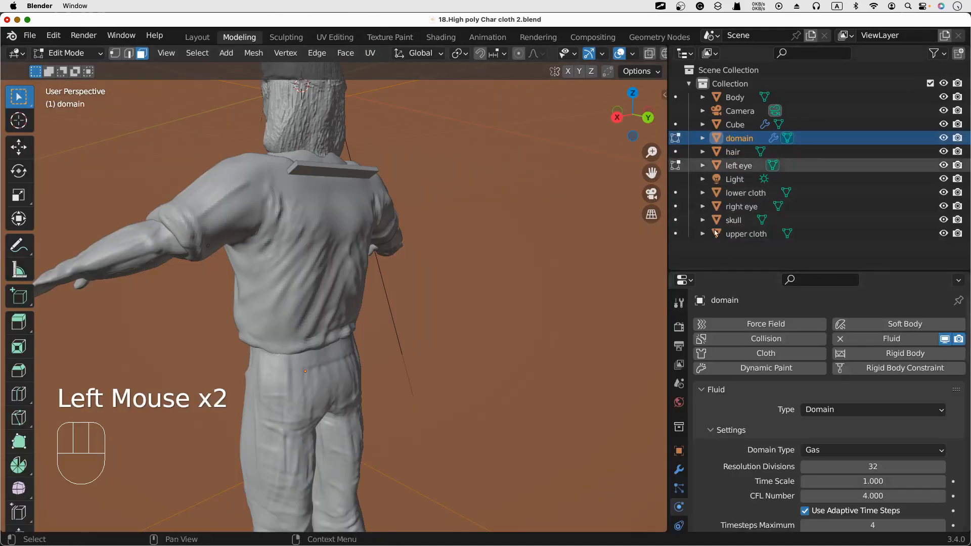
{"action": "scroll", "coordinate": [747, 434], "scroll_direction": "down", "scroll_amount": 2}
{"action": "scroll", "coordinate": [746, 433], "scroll_direction": "down", "scroll_amount": 5}
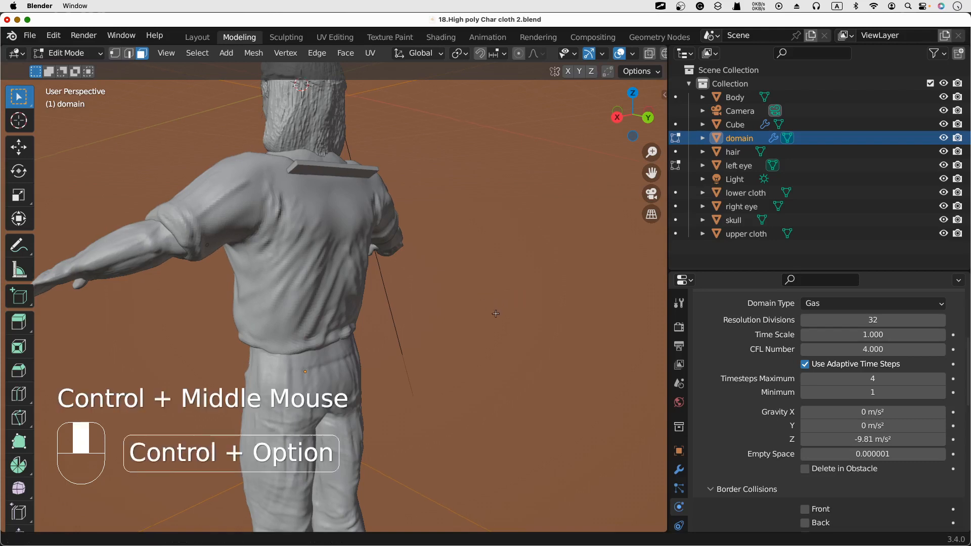
Step: Set the domain's Z gravity to 10 m/s²
{"action": "middle_click_drag", "start_coordinate": [499, 298], "coordinate": [483, 444], "text": "ctrl"}
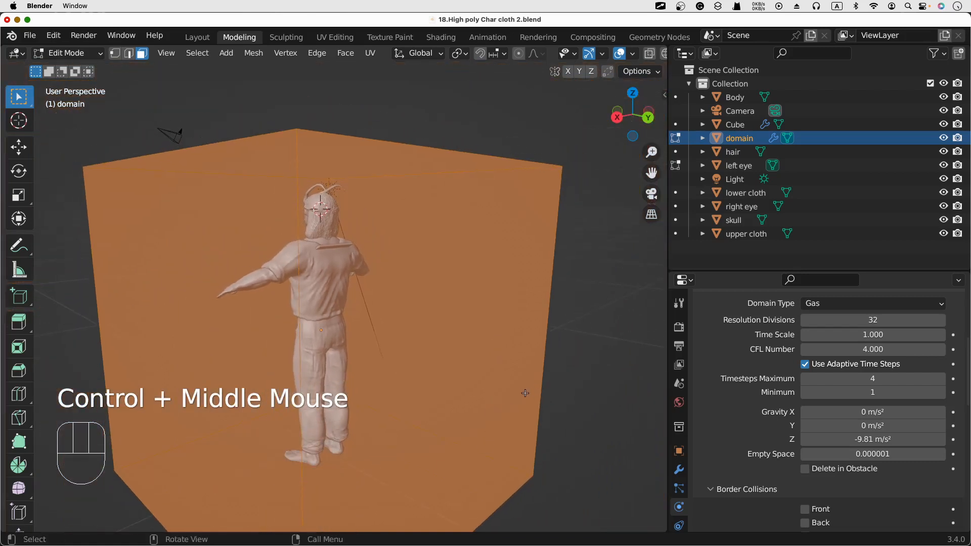
{"action": "middle_click_drag", "start_coordinate": [497, 373], "coordinate": [339, 248]}
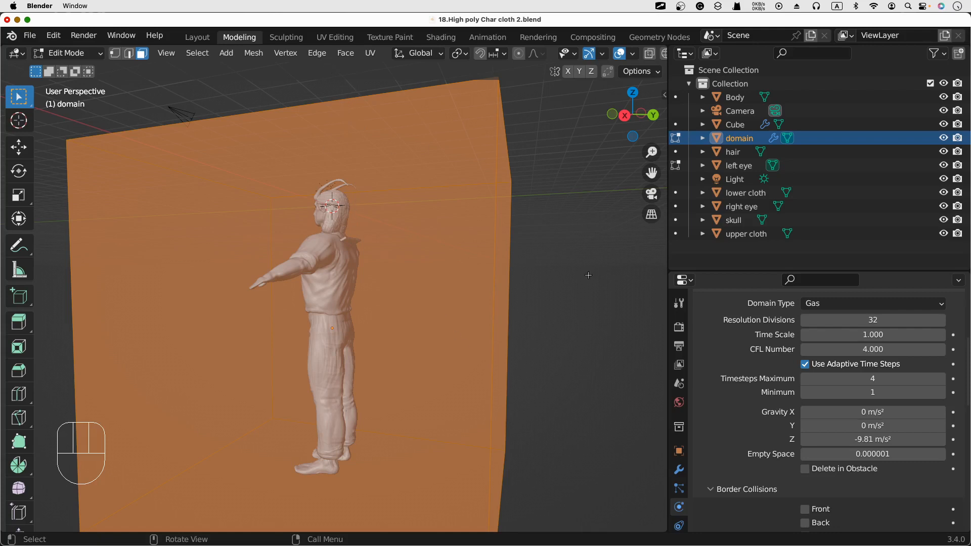
{"action": "left_click", "coordinate": [855, 440]}
{"action": "key", "text": "Home"}
{"action": "key", "text": "Delete"}
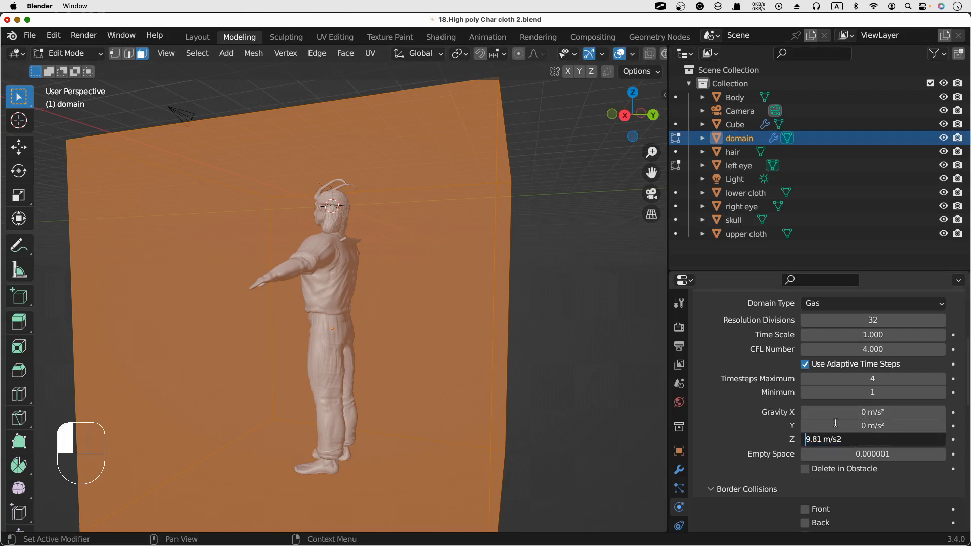
{"action": "key", "text": "Right"}
{"action": "key", "text": "Right"}
{"action": "key", "text": "Right"}
{"action": "key", "text": "Right"}
{"action": "key", "text": "shift+Left"}
{"action": "key", "text": "shift+Left"}
{"action": "key", "text": "shift+Left"}
{"action": "key", "text": "shift+Left"}
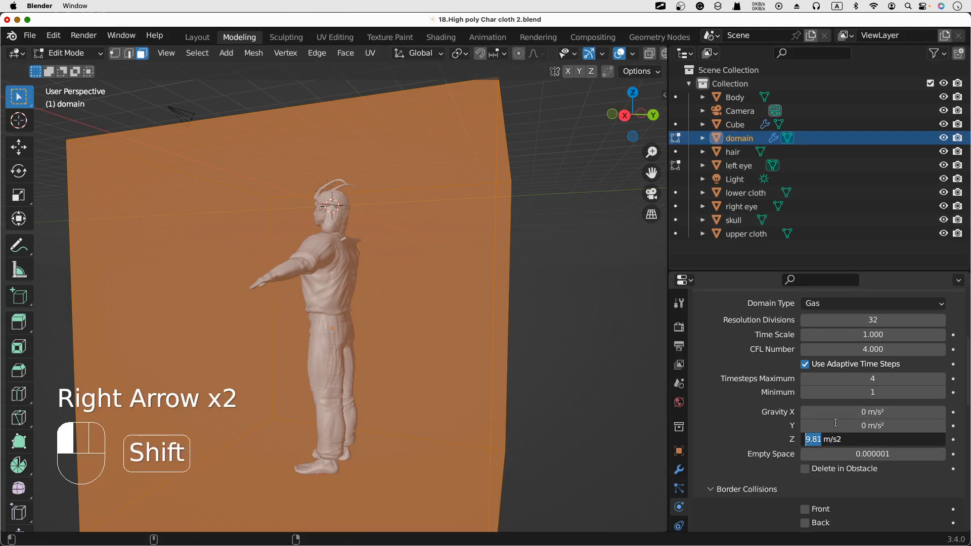
{"action": "type", "text": "10"}
{"action": "left_click", "coordinate": [798, 431]}
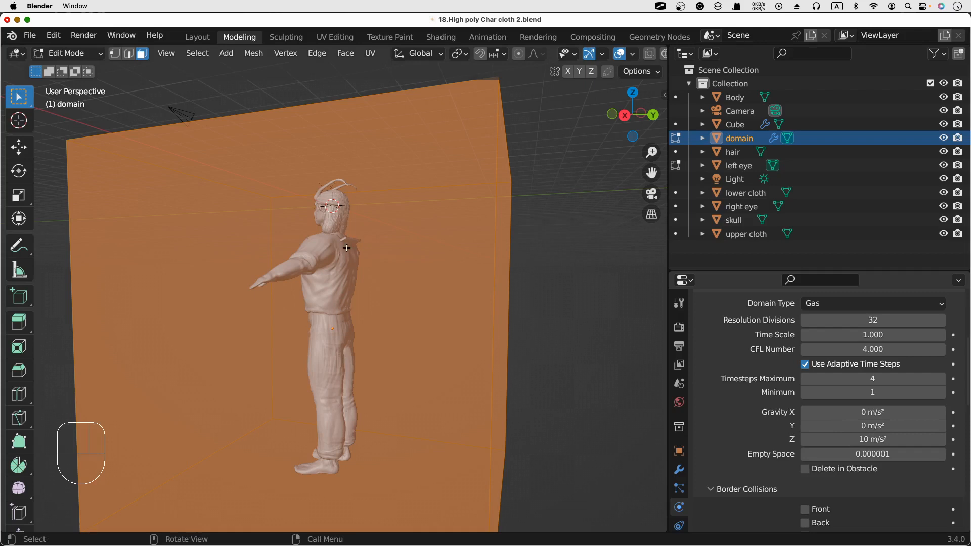
Step: Set the domain's Y gravity to -1 m/s²
{"action": "middle_click_drag", "start_coordinate": [347, 248], "coordinate": [309, 211]}
{"action": "middle_click_drag", "start_coordinate": [359, 300], "coordinate": [352, 257]}
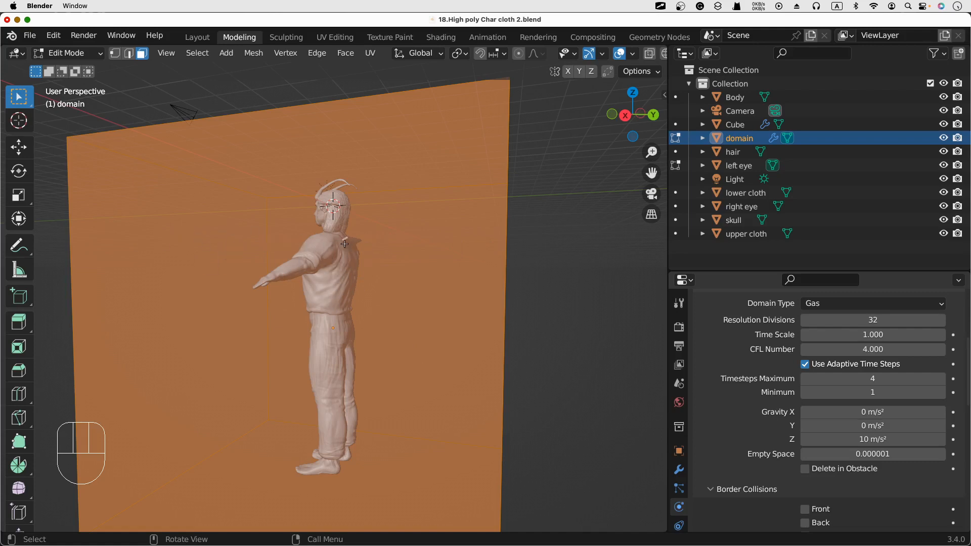
{"action": "middle_click_drag", "start_coordinate": [345, 244], "coordinate": [352, 244]}
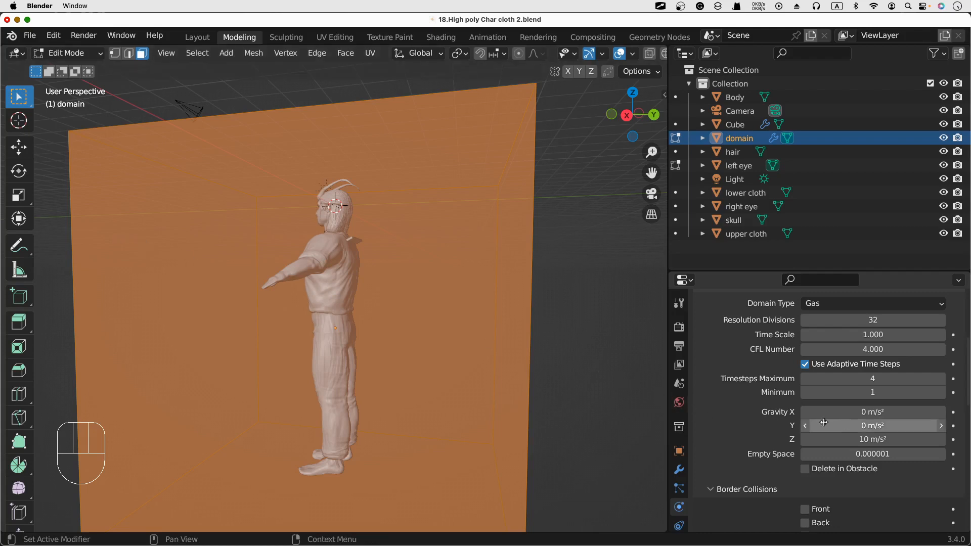
{"action": "left_click", "coordinate": [855, 422]}
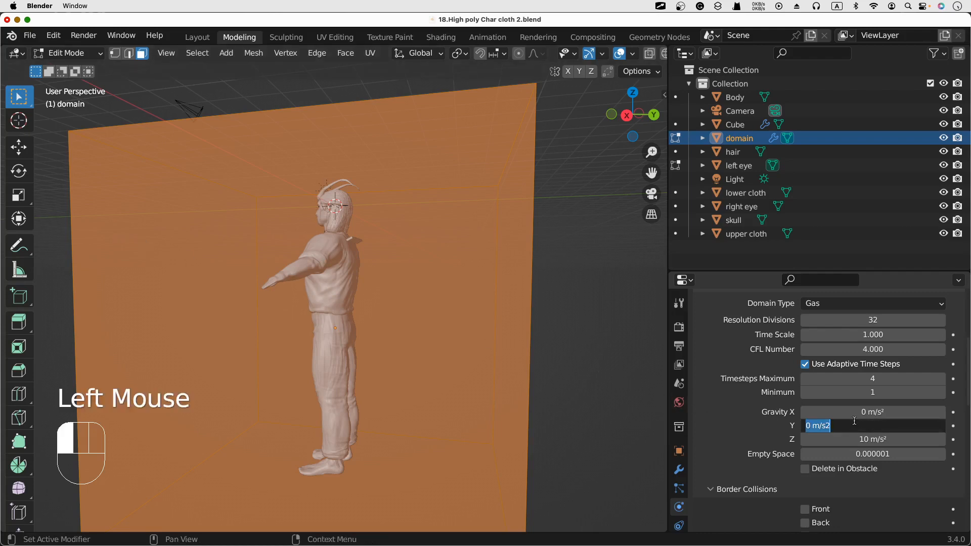
{"action": "type", "text": "-1"}
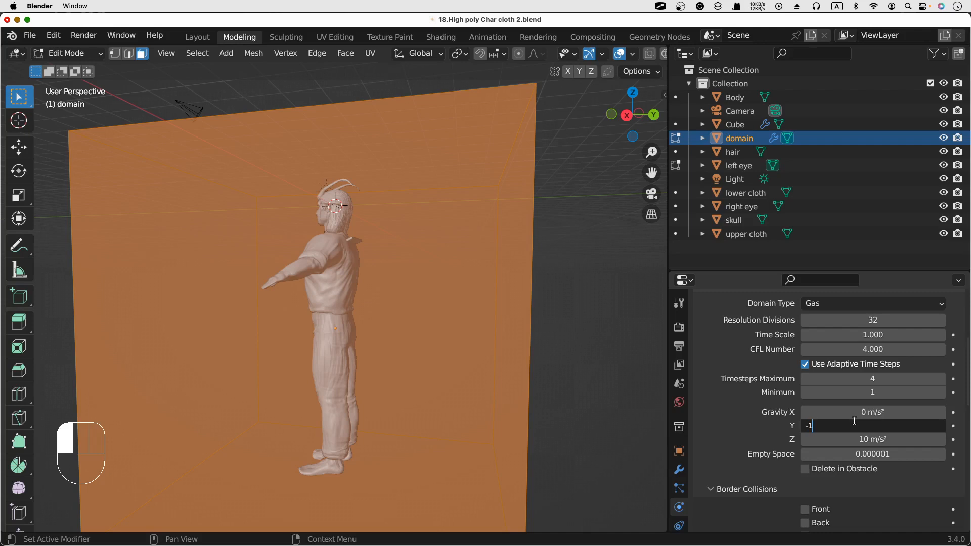
{"action": "left_click", "coordinate": [791, 424]}
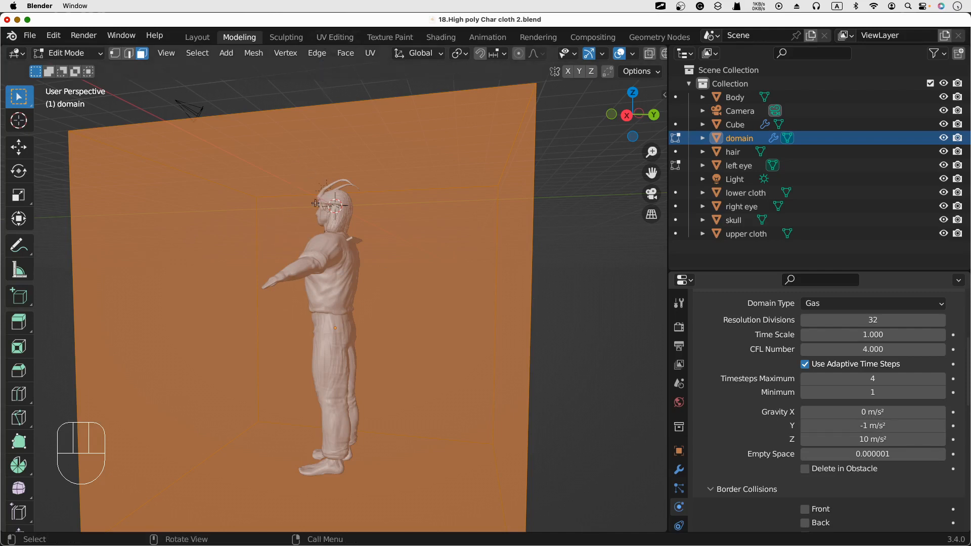
{"action": "left_click", "coordinate": [295, 199]}
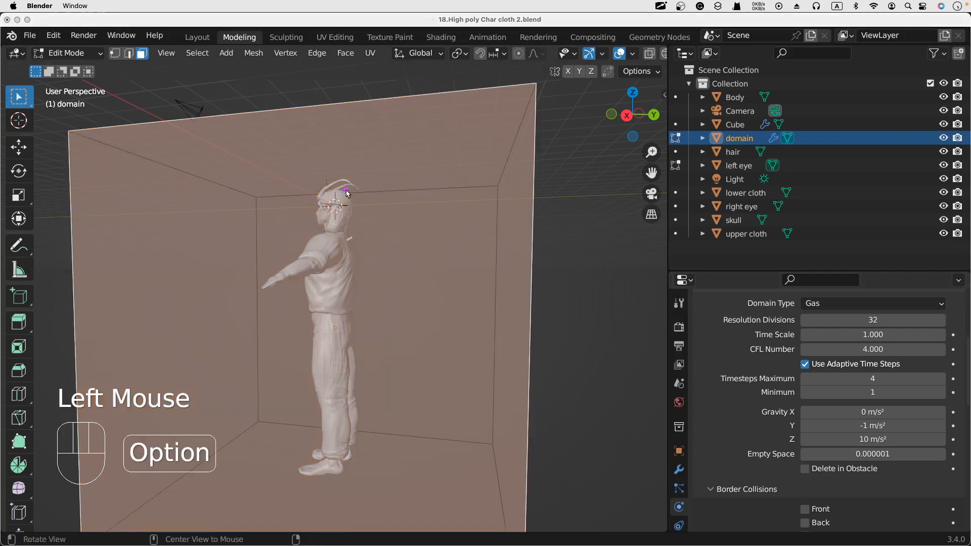
{"action": "mouse_move", "coordinate": [338, 205]}
{"action": "left_mouse_down"}
{"action": "mouse_move", "coordinate": [345, 69]}
{"action": "mouse_move", "coordinate": [318, 206]}
{"action": "mouse_move", "coordinate": [306, 205]}
{"action": "left_mouse_up"}
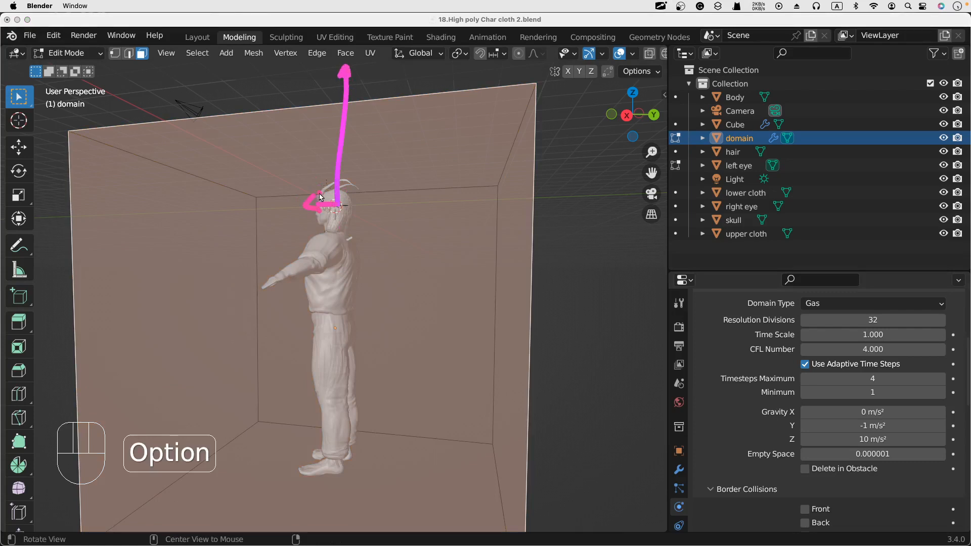
{"action": "left_click_drag", "start_coordinate": [320, 66], "coordinate": [338, 66]}
{"action": "left_click_drag", "start_coordinate": [322, 58], "coordinate": [324, 72]}
{"action": "left_click_drag", "start_coordinate": [334, 201], "coordinate": [303, 70]}
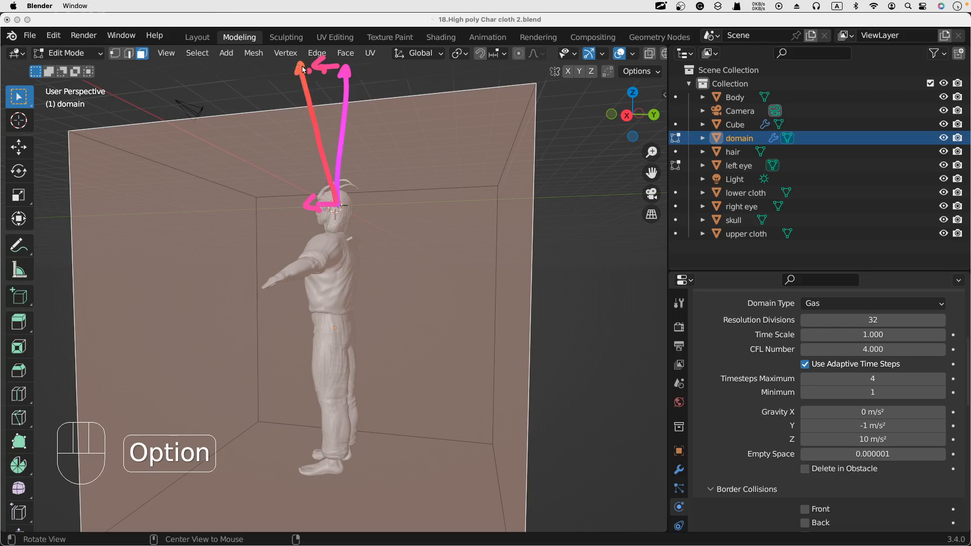
{"action": "left_click_drag", "start_coordinate": [342, 208], "coordinate": [343, 221]}
{"action": "left_click_drag", "start_coordinate": [376, 306], "coordinate": [381, 318]}
{"action": "left_click_drag", "start_coordinate": [389, 331], "coordinate": [399, 359]}
{"action": "left_click_drag", "start_coordinate": [405, 376], "coordinate": [413, 395]}
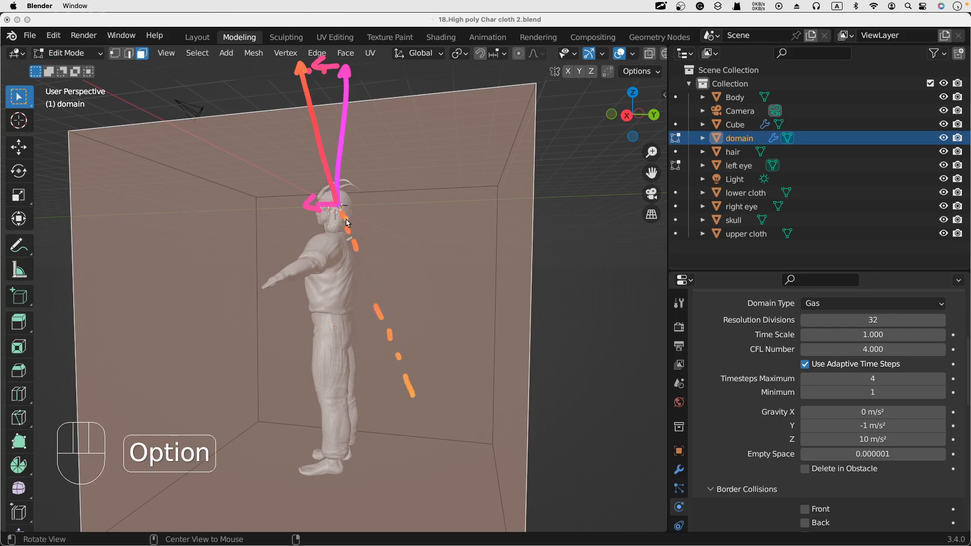
{"action": "left_click_drag", "start_coordinate": [344, 218], "coordinate": [429, 441]}
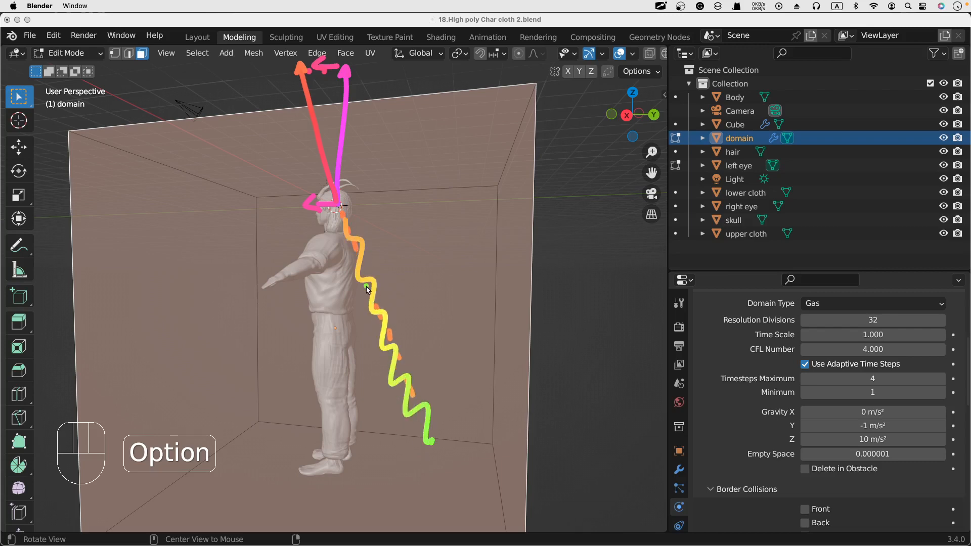
{"action": "key", "text": "alt+Tab"}
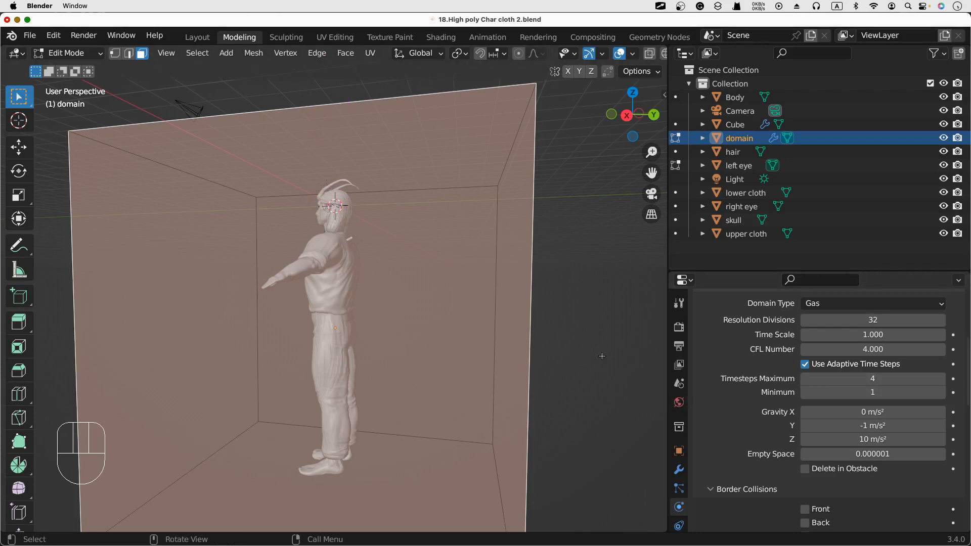
Step: Play back the simulation in the Animation workspace, stop it and return to frame 1
{"action": "left_click", "coordinate": [501, 40]}
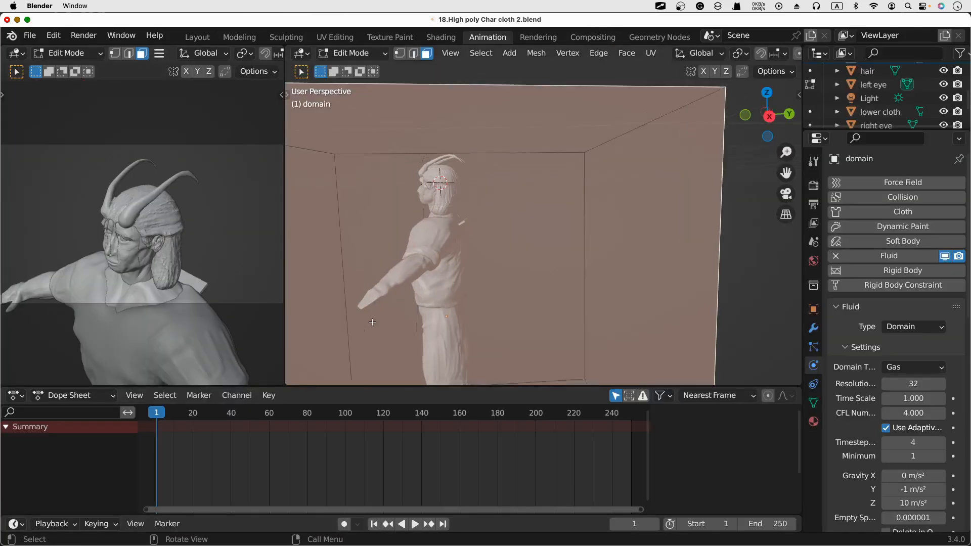
{"action": "middle_click_drag", "start_coordinate": [372, 322], "coordinate": [384, 322]}
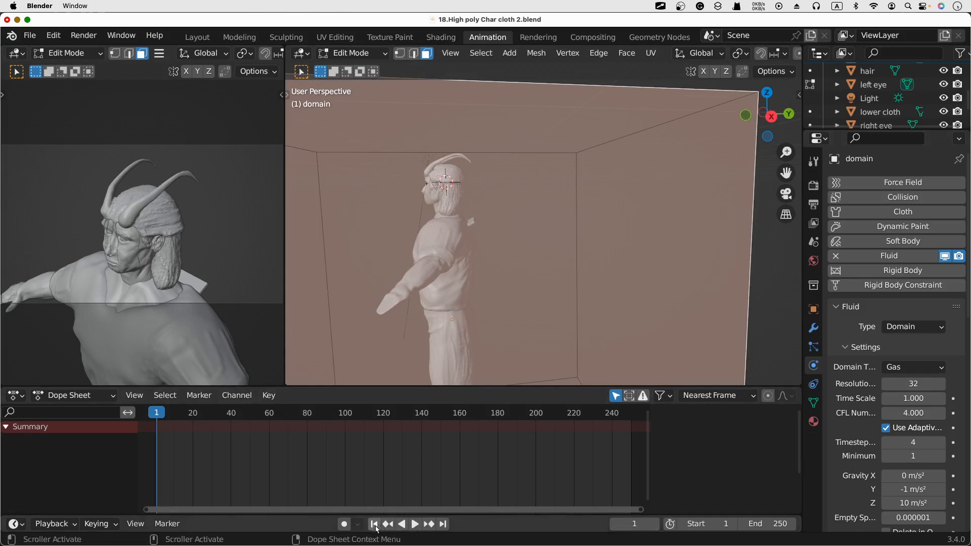
{"action": "left_click", "coordinate": [414, 524]}
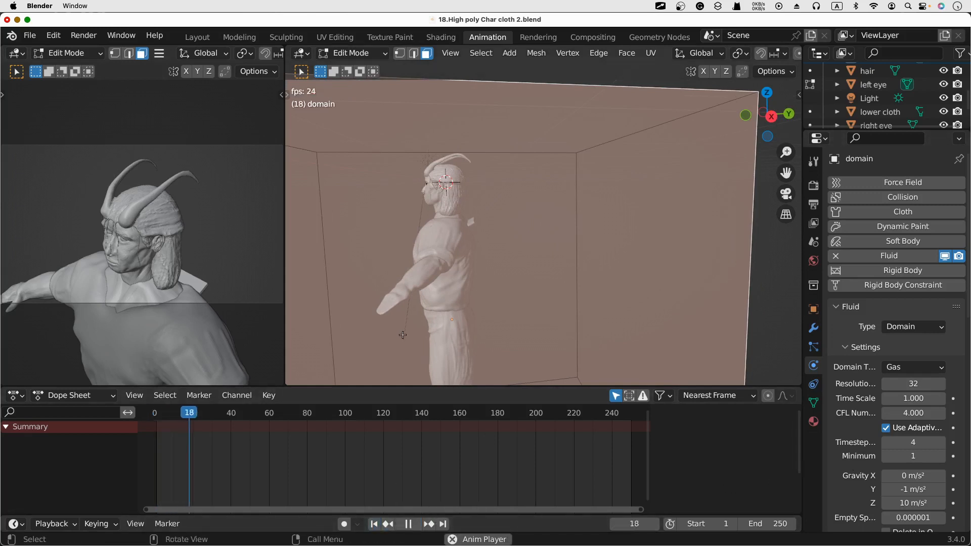
{"action": "scroll", "coordinate": [402, 334], "scroll_direction": "right", "scroll_amount": 8}
{"action": "scroll", "coordinate": [402, 334], "scroll_direction": "right", "scroll_amount": 5}
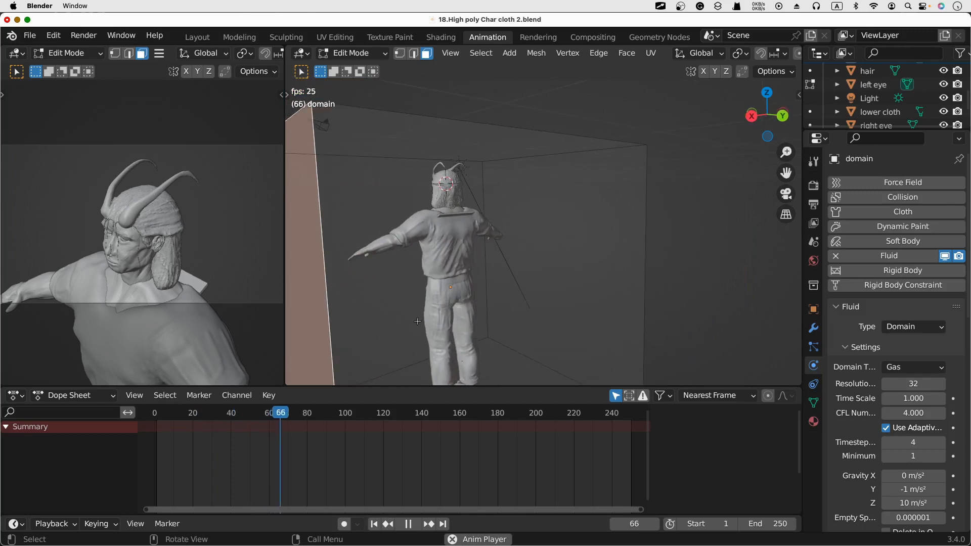
{"action": "left_click", "coordinate": [375, 524]}
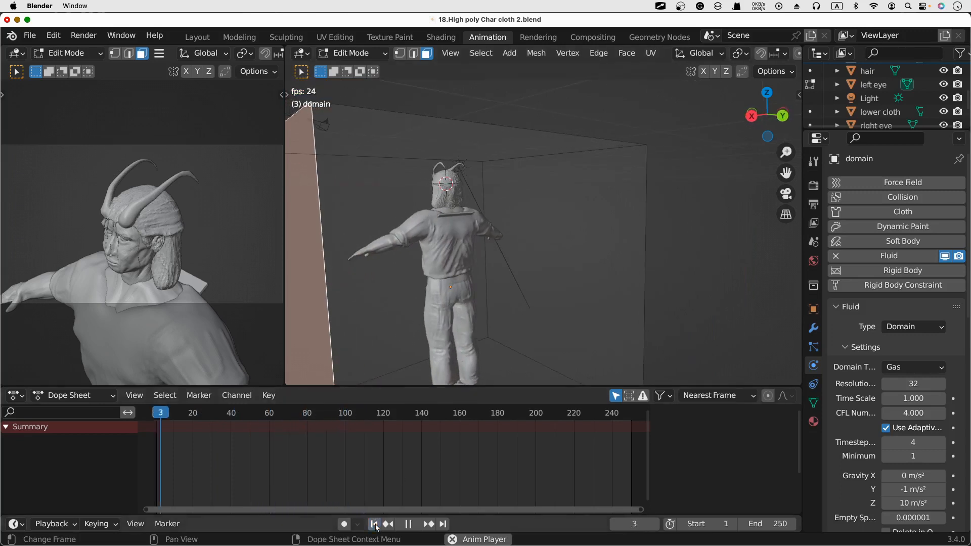
{"action": "left_click", "coordinate": [407, 524]}
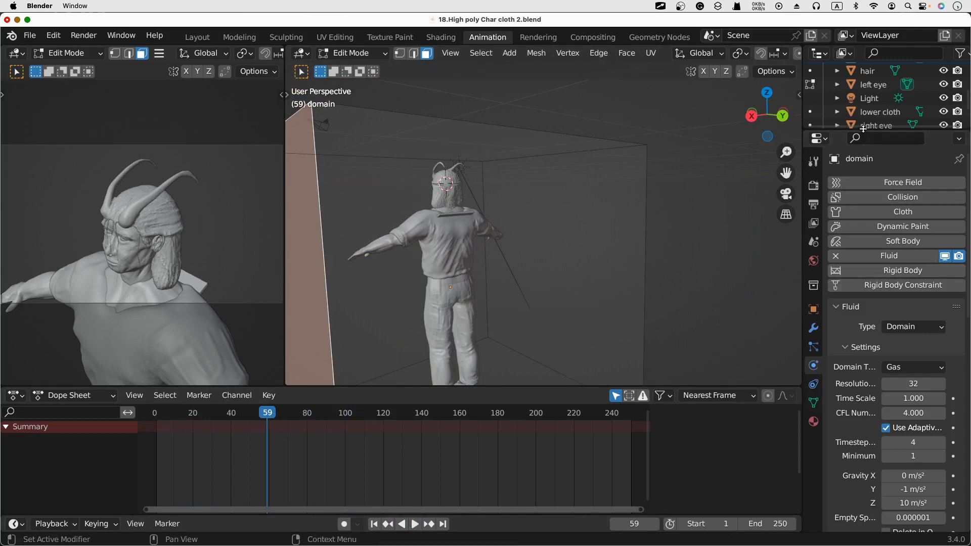
{"action": "left_click", "coordinate": [468, 213]}
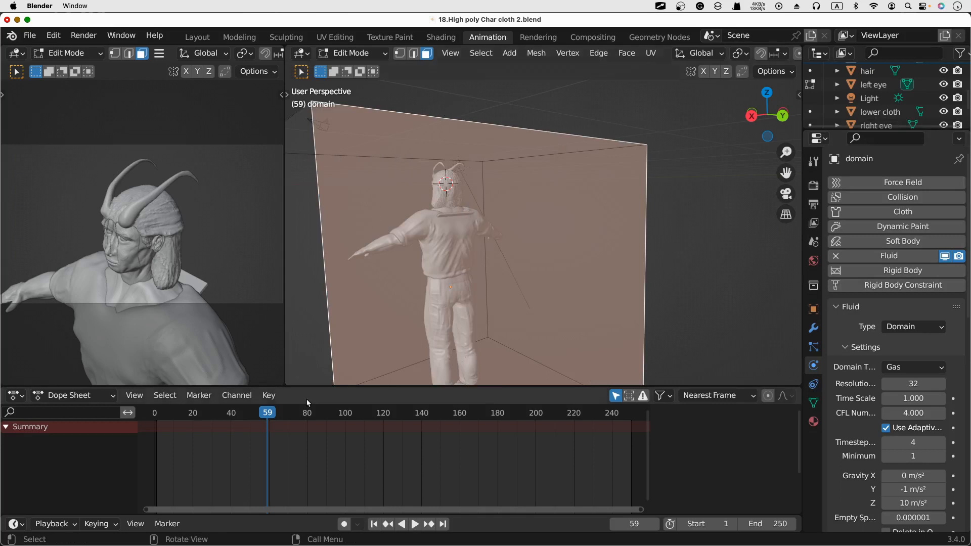
{"action": "left_click", "coordinate": [373, 524]}
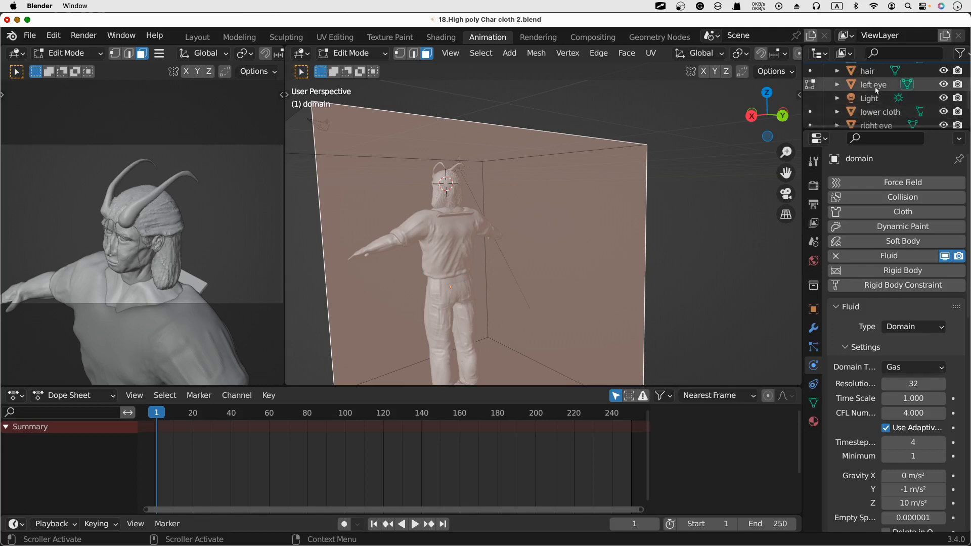
Step: Find and select the Cube object in the outliner, and switch back to the Modeling workspace
{"action": "scroll", "coordinate": [873, 102], "scroll_direction": "down", "scroll_amount": 3}
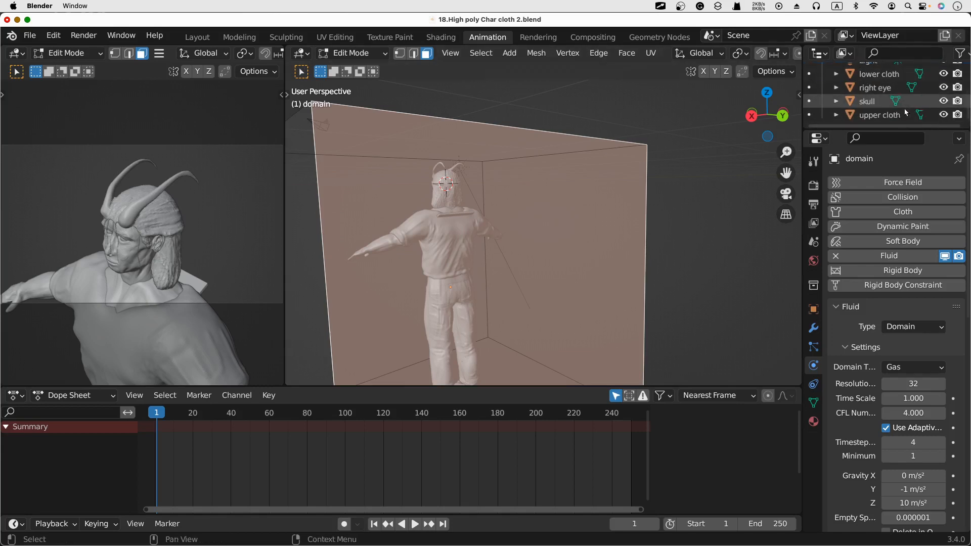
{"action": "left_click", "coordinate": [873, 100]}
{"action": "scroll", "coordinate": [875, 115], "scroll_direction": "up", "scroll_amount": 3}
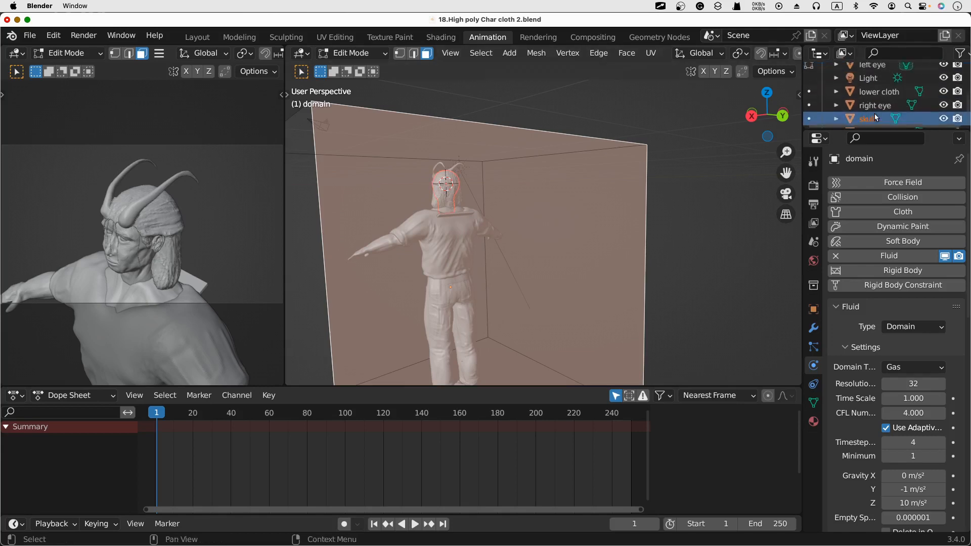
{"action": "scroll", "coordinate": [875, 113], "scroll_direction": "up", "scroll_amount": 2}
{"action": "left_click", "coordinate": [871, 96]}
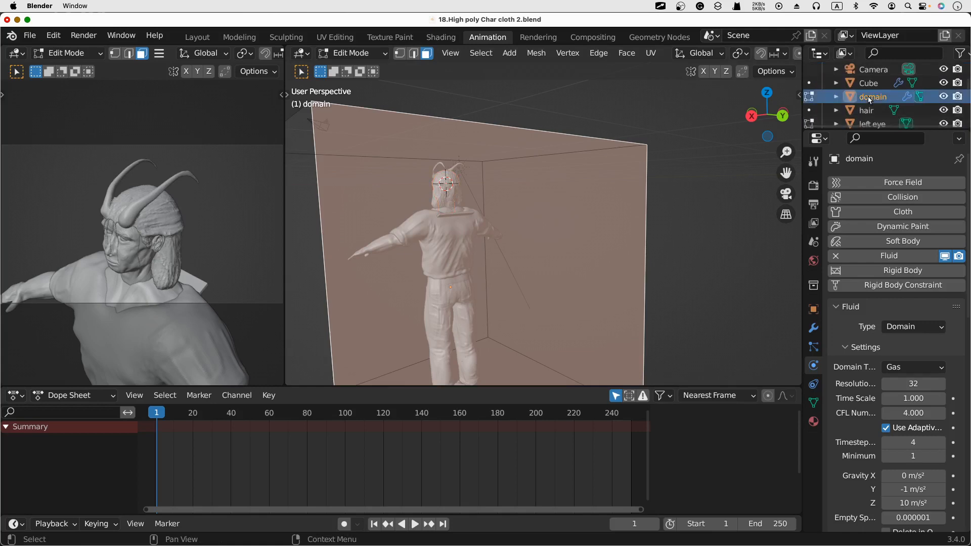
{"action": "left_click", "coordinate": [869, 84]}
{"action": "double_click", "coordinate": [869, 84]}
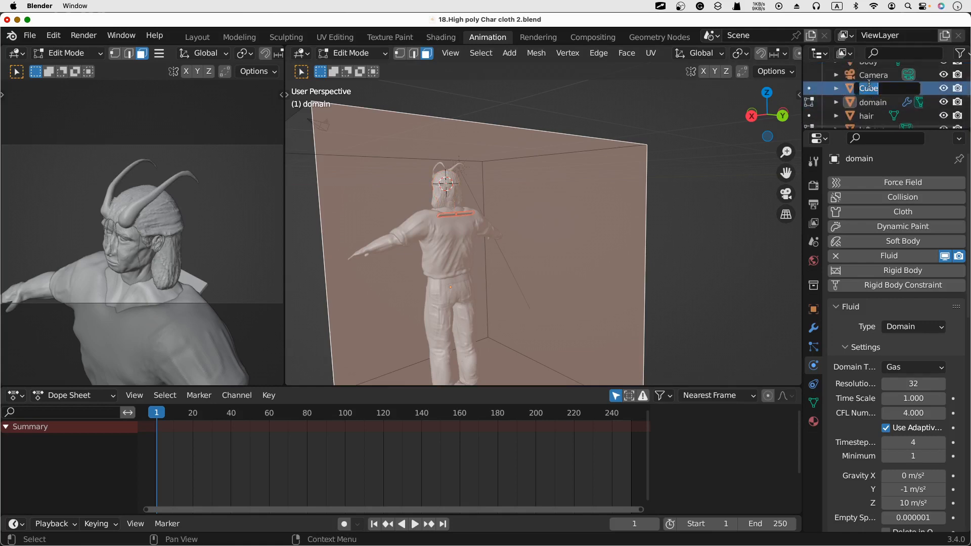
{"action": "left_click", "coordinate": [236, 38]}
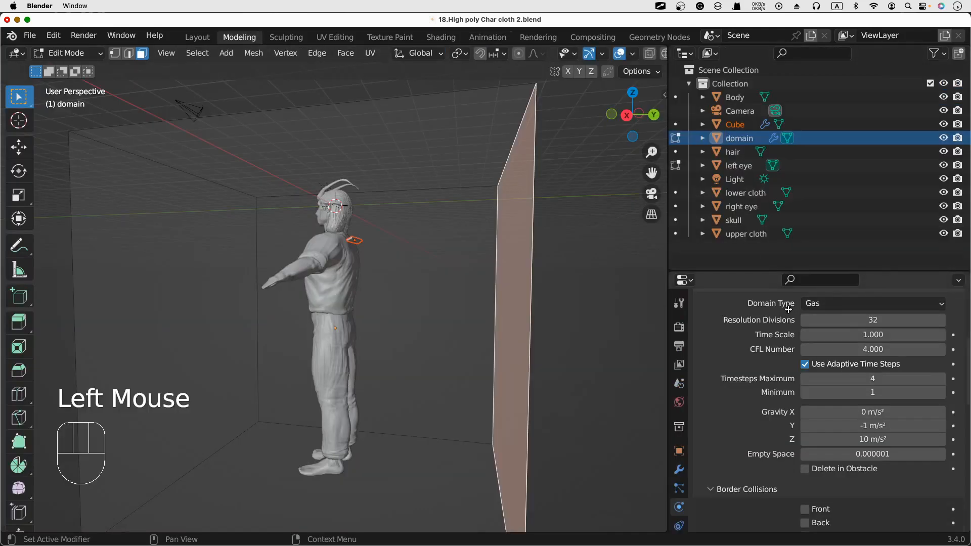
{"action": "left_click", "coordinate": [735, 124]}
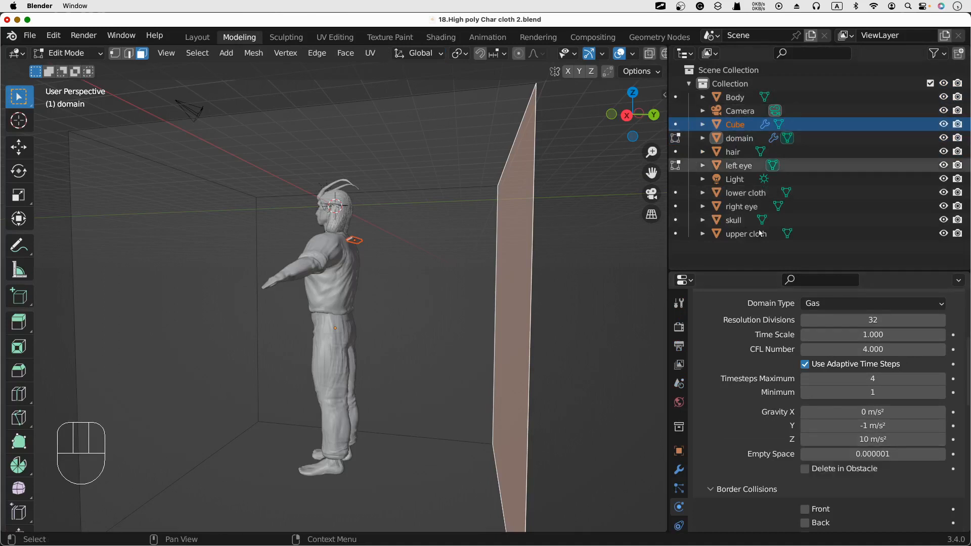
Step: Enable Is Resumable in the fluid domain's cache settings
{"action": "scroll", "coordinate": [788, 369], "scroll_direction": "down", "scroll_amount": 8}
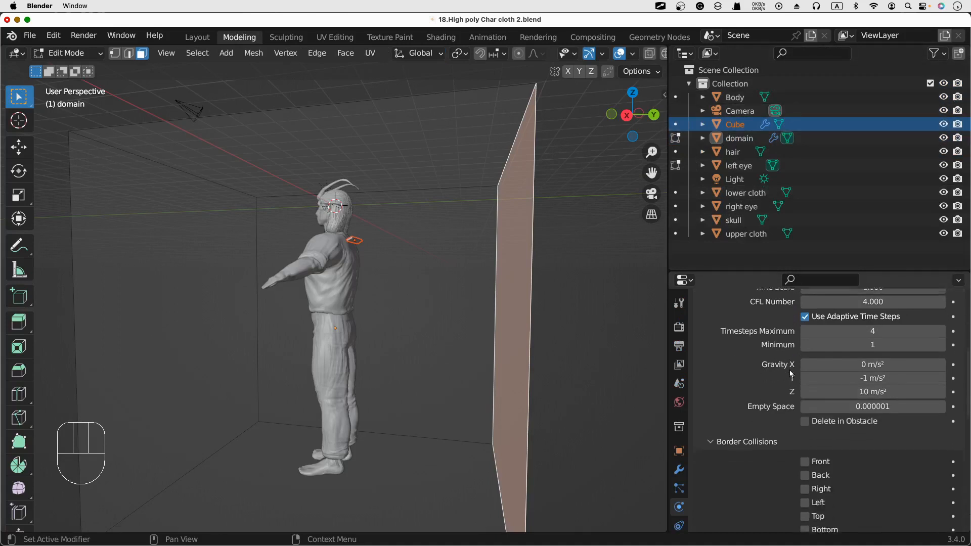
{"action": "scroll", "coordinate": [789, 369], "scroll_direction": "down", "scroll_amount": 5}
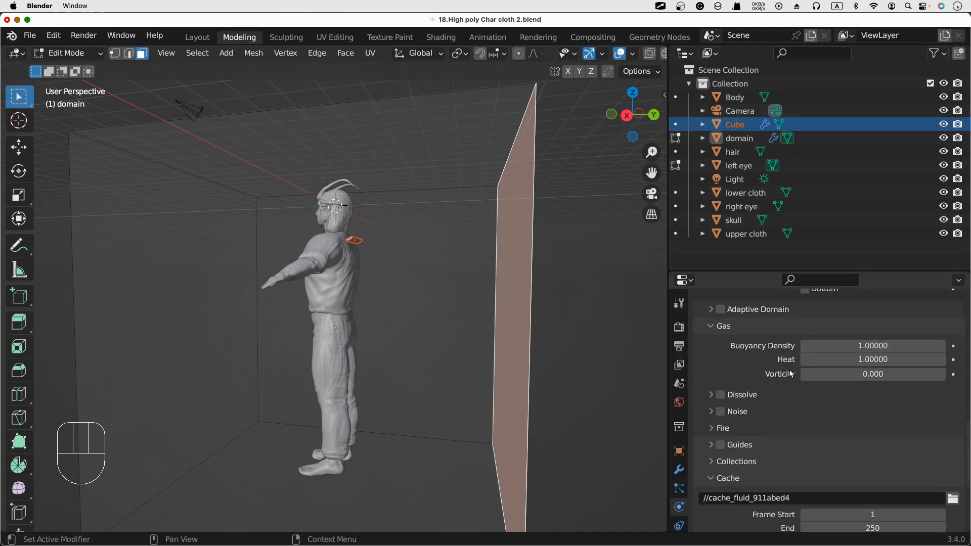
{"action": "scroll", "coordinate": [791, 374], "scroll_direction": "down", "scroll_amount": 6}
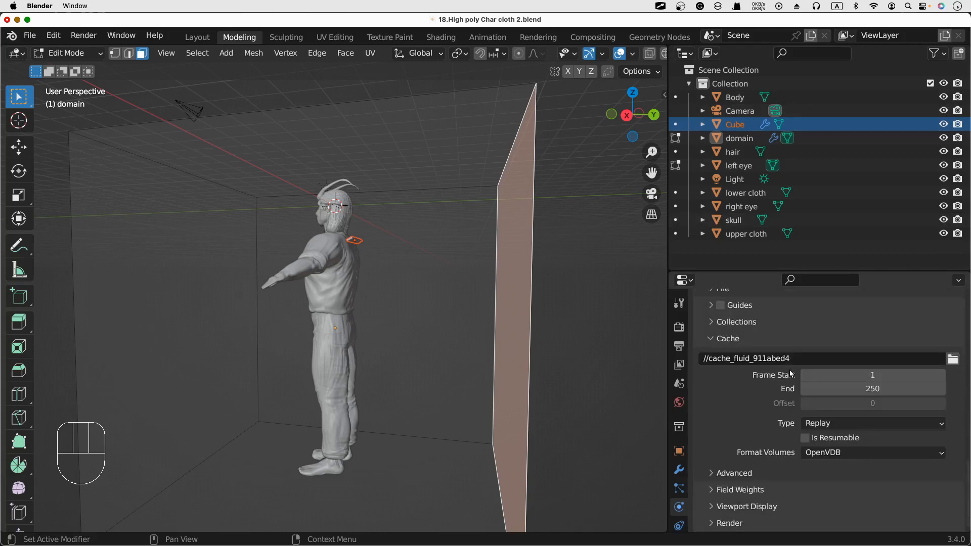
{"action": "left_click", "coordinate": [804, 438]}
{"action": "scroll", "coordinate": [769, 432], "scroll_direction": "up", "scroll_amount": 5}
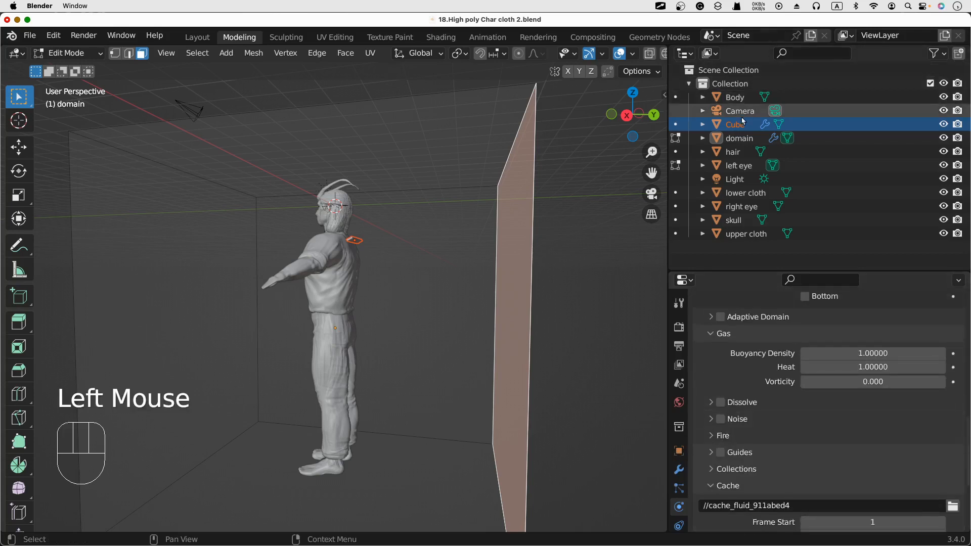
Step: Review the domain's fluid settings, including resolution, time steps, gravity and border collisions
{"action": "left_click", "coordinate": [741, 124]}
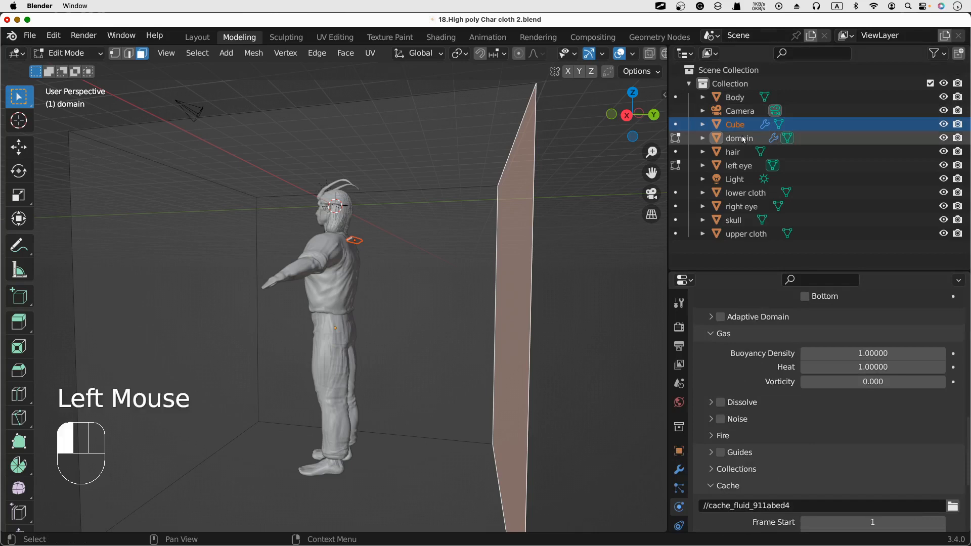
{"action": "left_click", "coordinate": [739, 128]}
{"action": "left_click", "coordinate": [739, 129]}
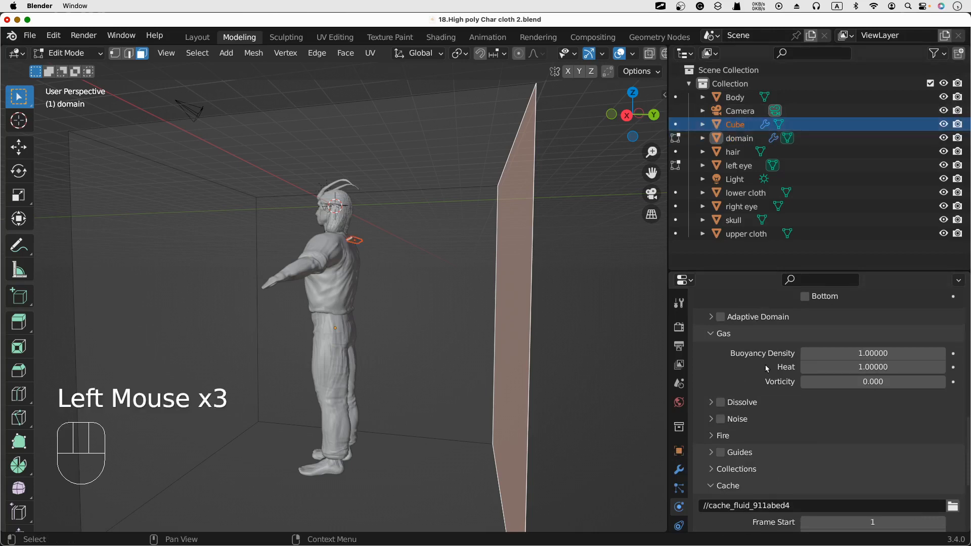
{"action": "scroll", "coordinate": [802, 352], "scroll_direction": "up", "scroll_amount": 10}
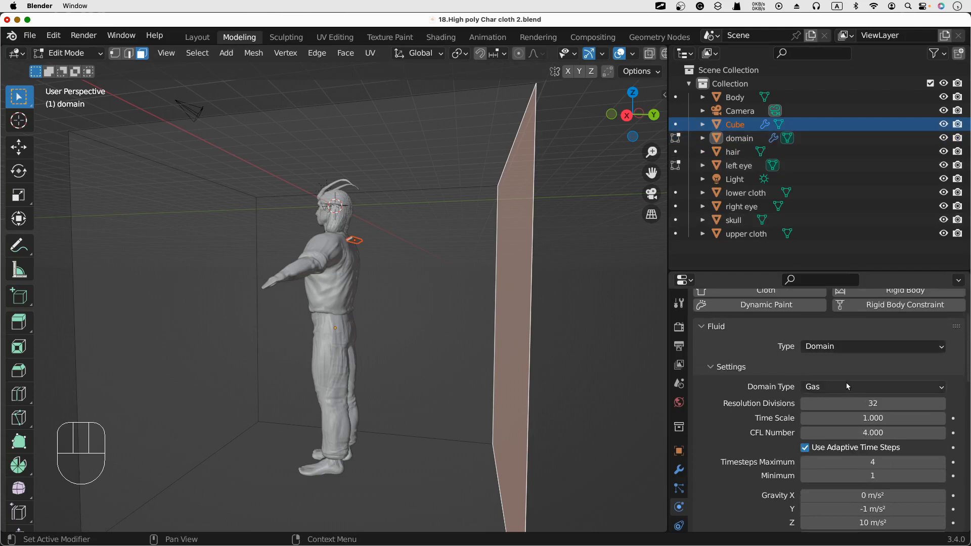
{"action": "scroll", "coordinate": [825, 392], "scroll_direction": "down", "scroll_amount": 2}
{"action": "scroll", "coordinate": [809, 392], "scroll_direction": "down", "scroll_amount": 4}
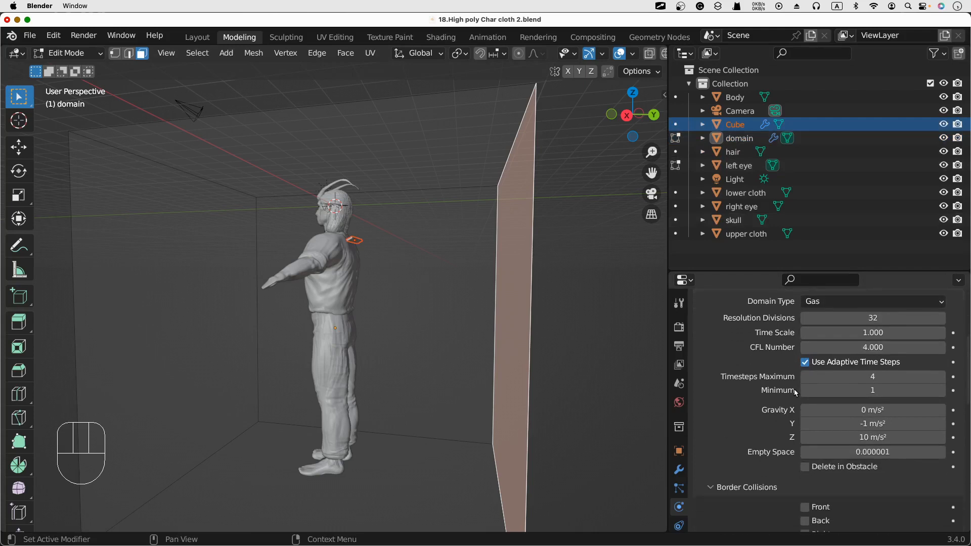
{"action": "scroll", "coordinate": [796, 393], "scroll_direction": "down", "scroll_amount": 5}
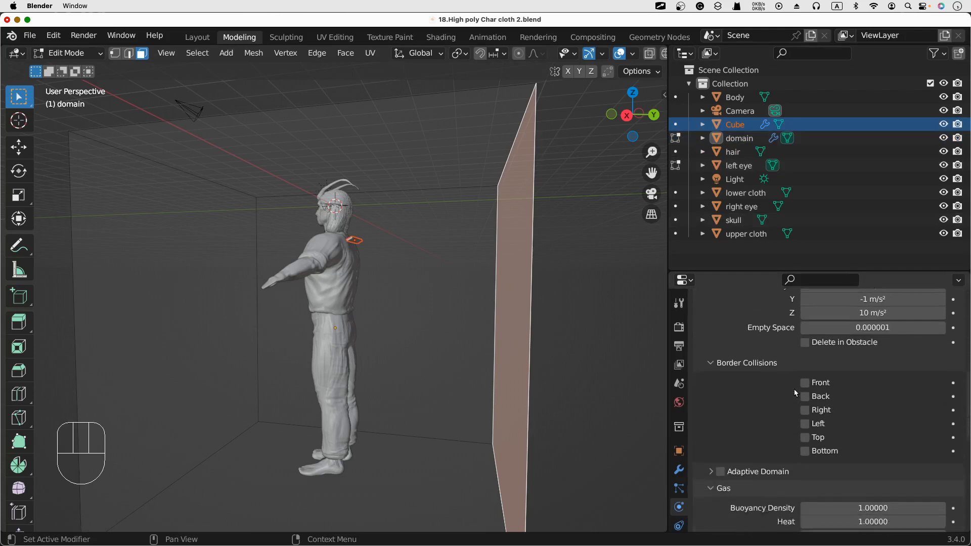
{"action": "scroll", "coordinate": [794, 389], "scroll_direction": "up", "scroll_amount": 12}
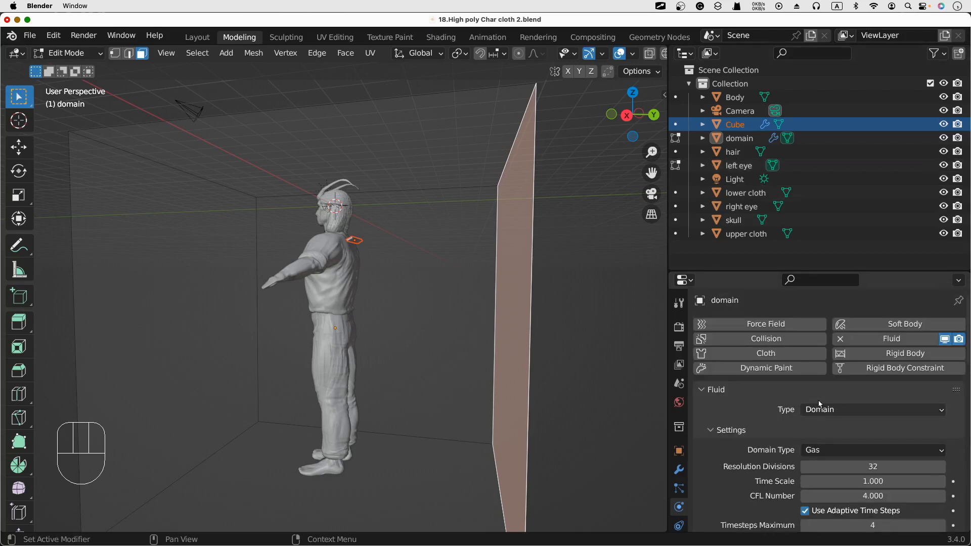
Step: Reselect the Cube in the outliner and set the Fluid type of the displayed domain object to Flow
{"action": "left_click", "coordinate": [736, 137]}
{"action": "left_click", "coordinate": [736, 126]}
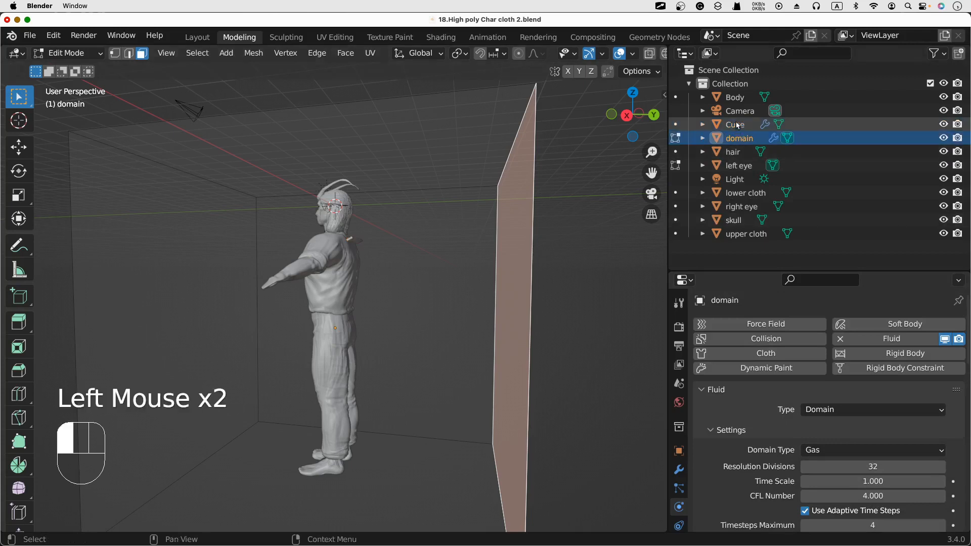
{"action": "left_click", "coordinate": [829, 412]}
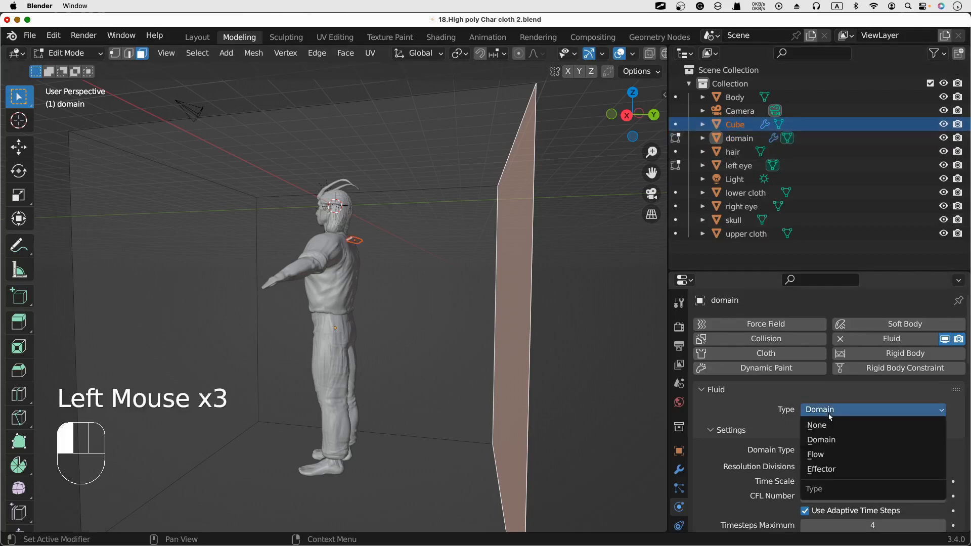
{"action": "left_click", "coordinate": [836, 461]}
Step: Darken the Smoke Color in the Flow settings to a dark grey
{"action": "scroll", "coordinate": [835, 422], "scroll_direction": "down", "scroll_amount": 3}
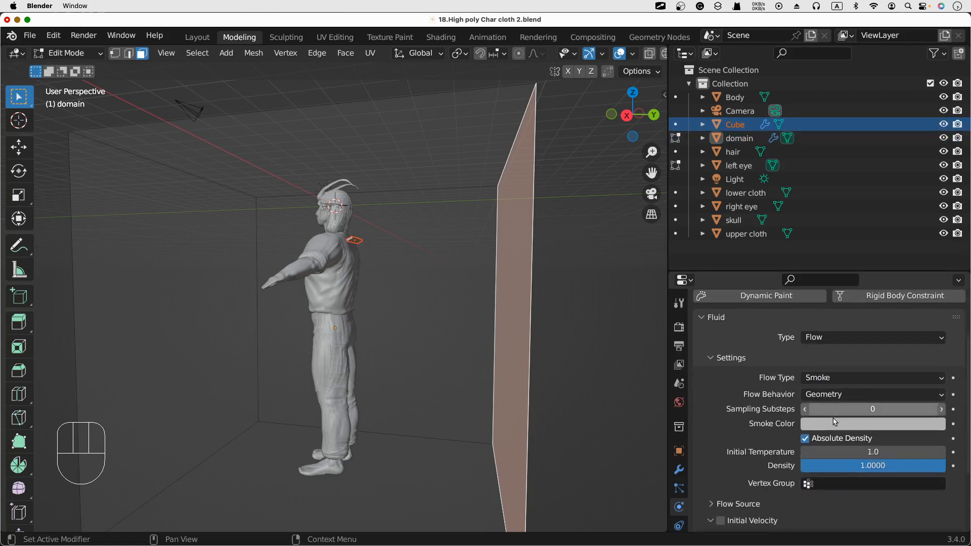
{"action": "left_click", "coordinate": [835, 423]}
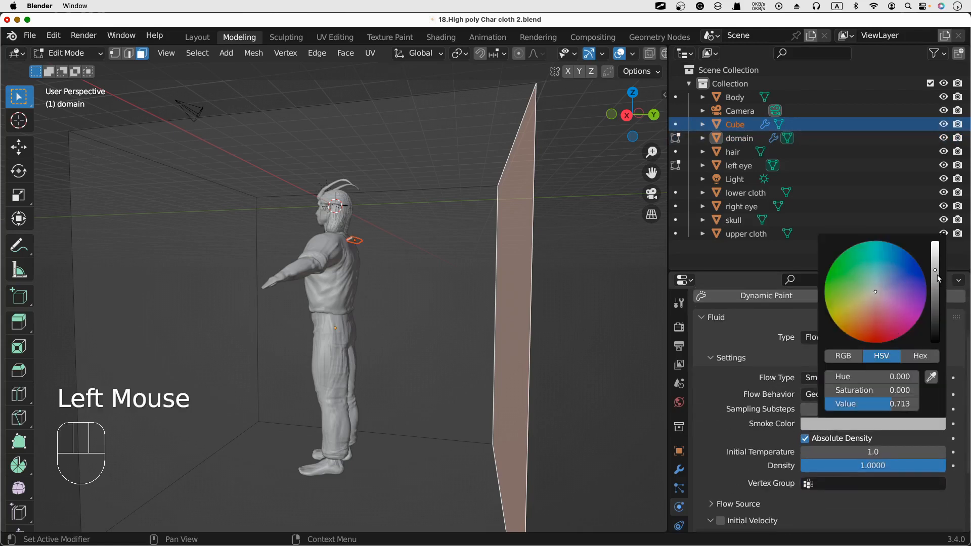
{"action": "left_click_drag", "start_coordinate": [938, 278], "coordinate": [944, 322]}
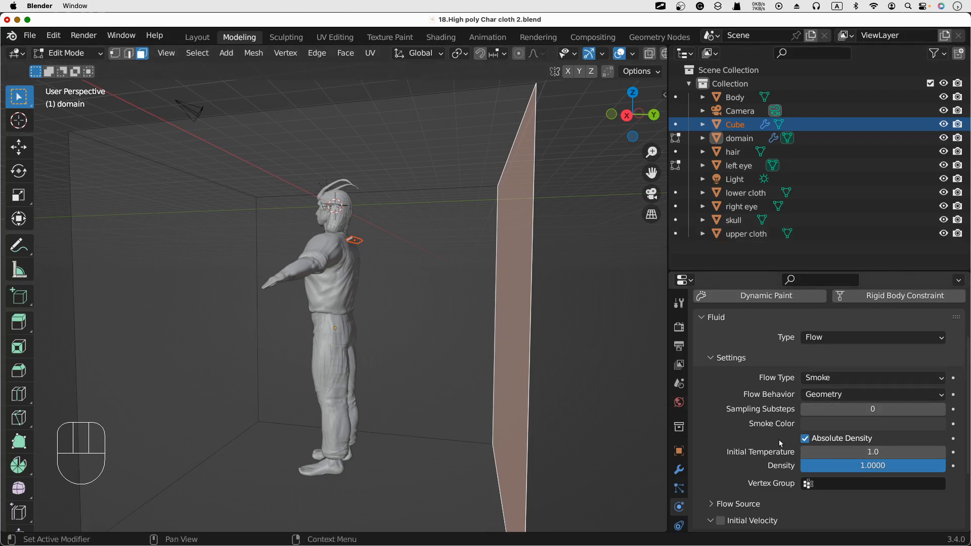
{"action": "scroll", "coordinate": [779, 439], "scroll_direction": "down", "scroll_amount": 2}
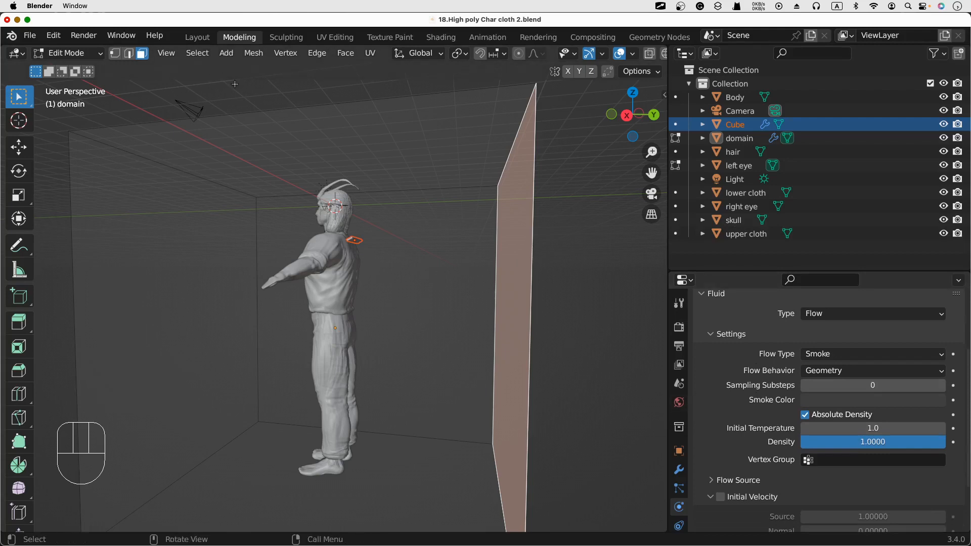
Step: Switch to the Animation workspace, play the timeline to test the smoke, and return to the first frame
{"action": "left_click", "coordinate": [487, 37]}
{"action": "scroll", "coordinate": [511, 255], "scroll_direction": "left", "scroll_amount": 3}
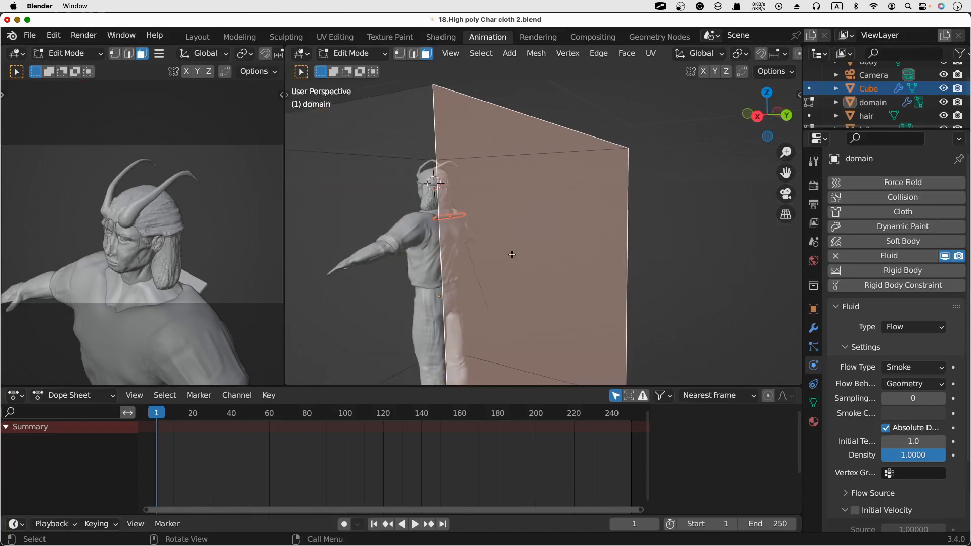
{"action": "left_click", "coordinate": [729, 253]}
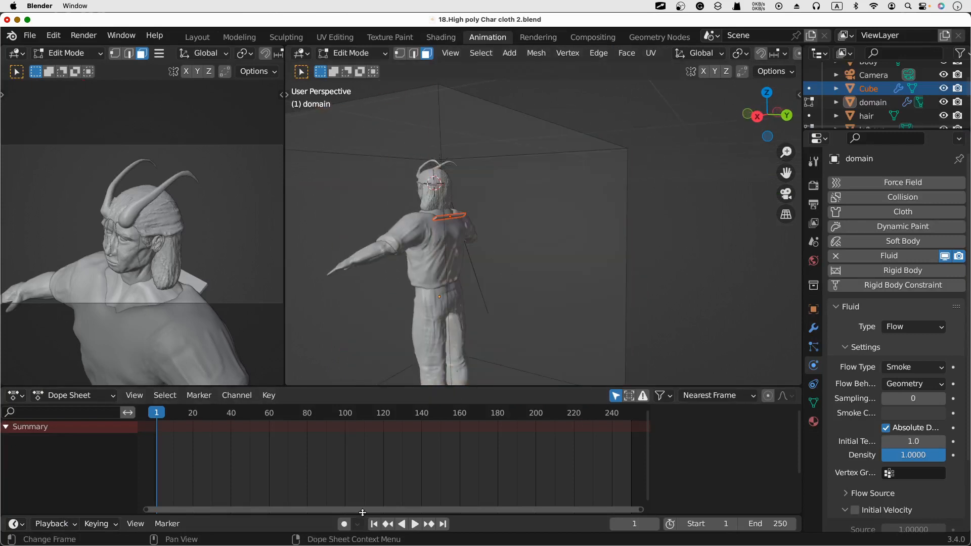
{"action": "left_click", "coordinate": [417, 524]}
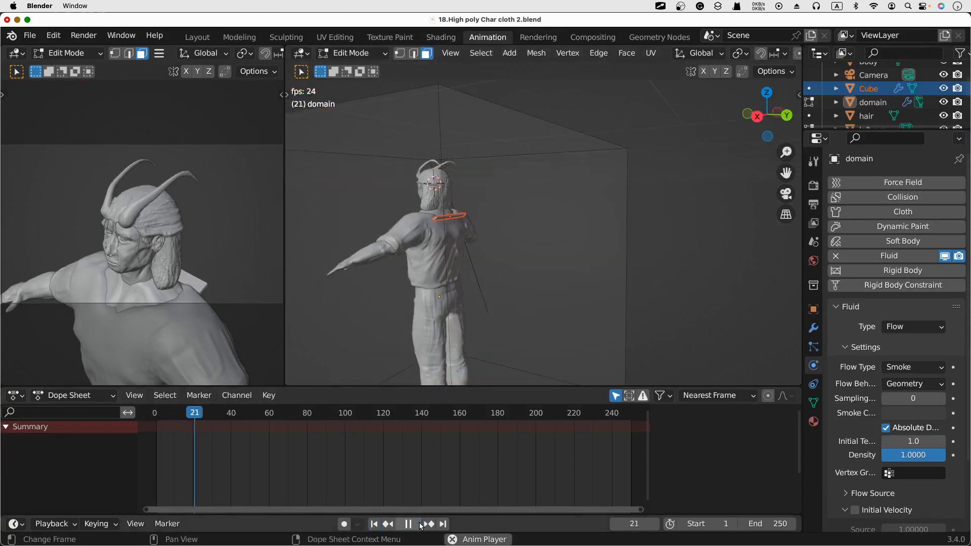
{"action": "left_click", "coordinate": [408, 524]}
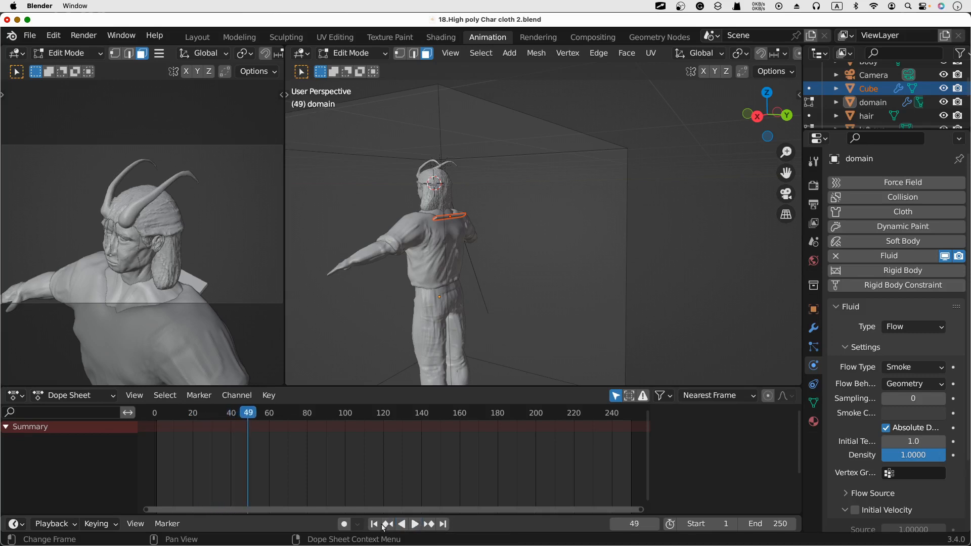
{"action": "left_click", "coordinate": [374, 524]}
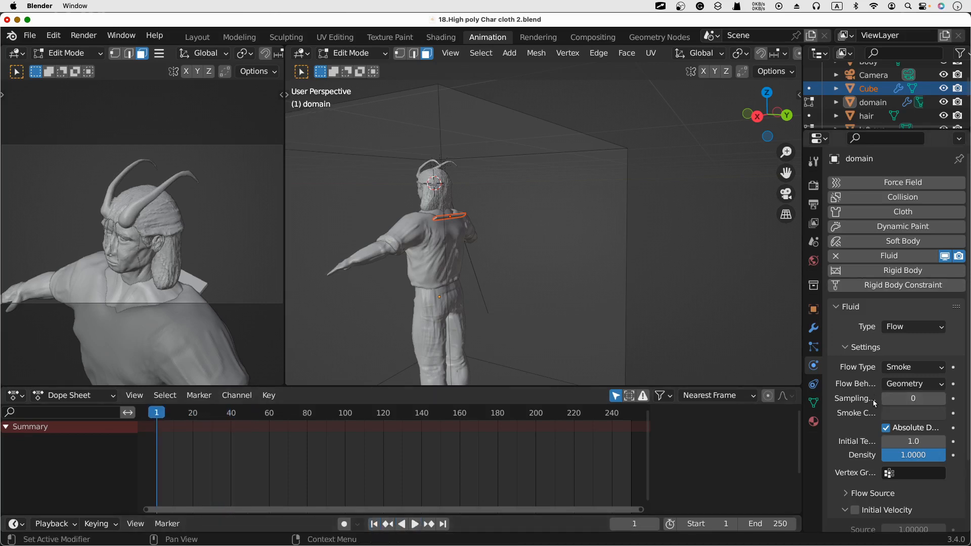
Step: Set the Flow Behavior to Inflow and replay the animation to test the smoke again
{"action": "left_click", "coordinate": [898, 386]}
{"action": "left_click", "coordinate": [899, 404]}
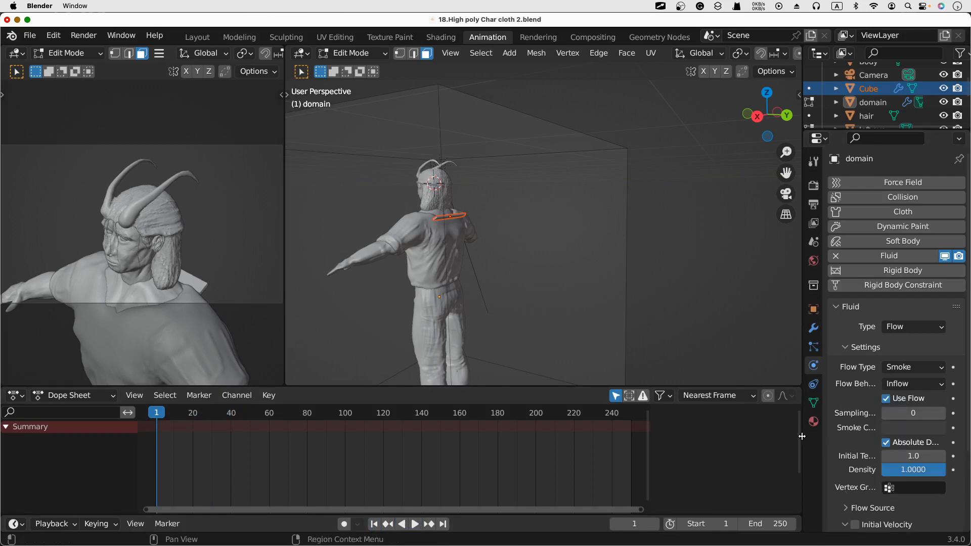
{"action": "left_click_drag", "start_coordinate": [803, 436], "coordinate": [691, 435]}
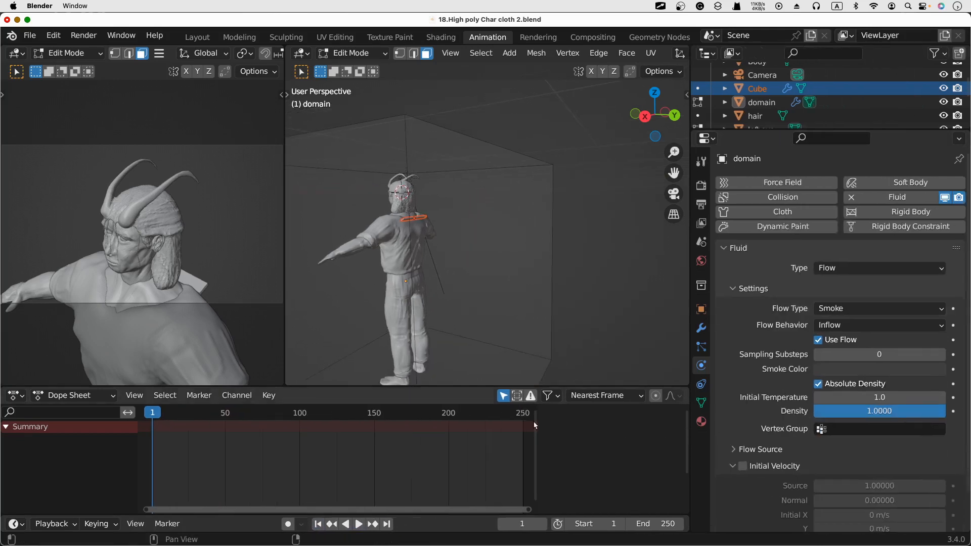
{"action": "left_click", "coordinate": [359, 524]}
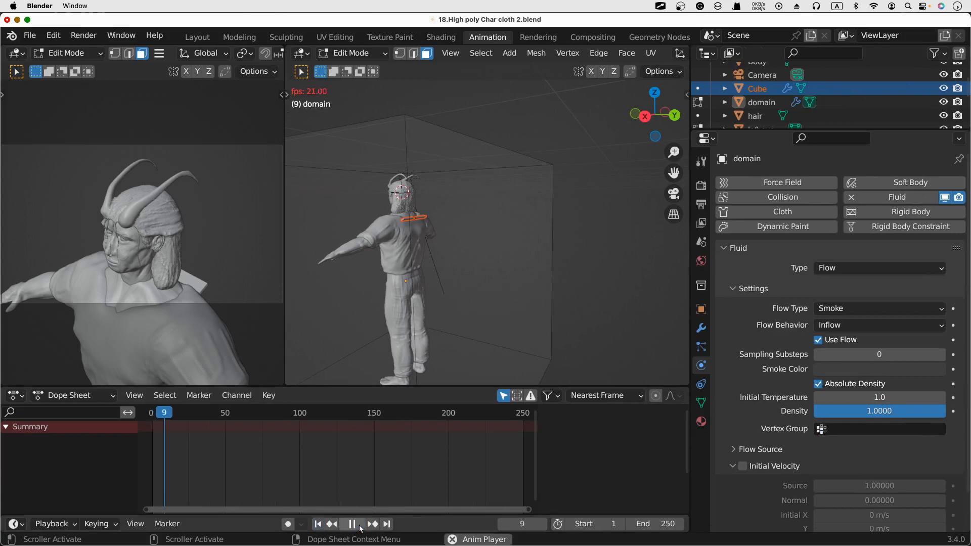
{"action": "left_click", "coordinate": [360, 525]}
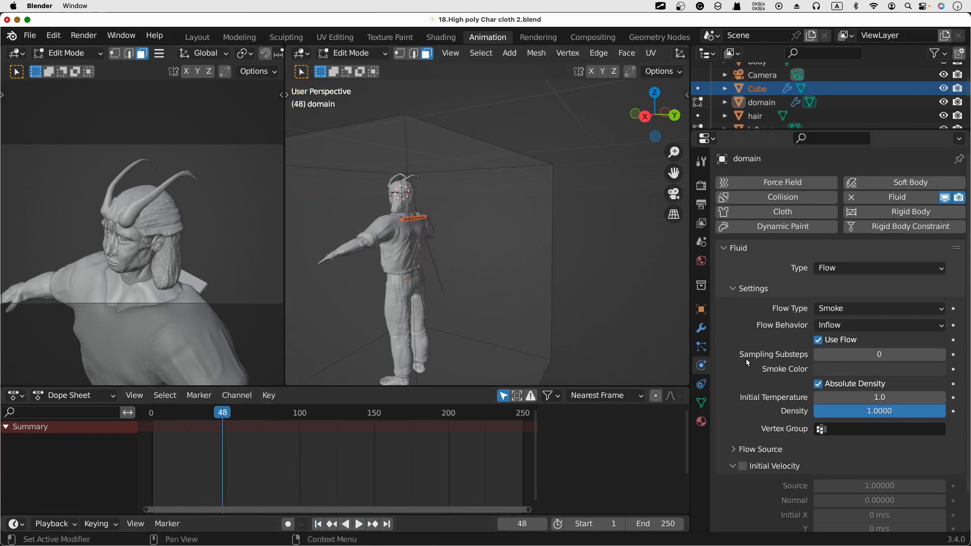
Step: Return to the Modeling workspace, select the domain object and set its Fluid type to Domain
{"action": "left_click", "coordinate": [767, 108]}
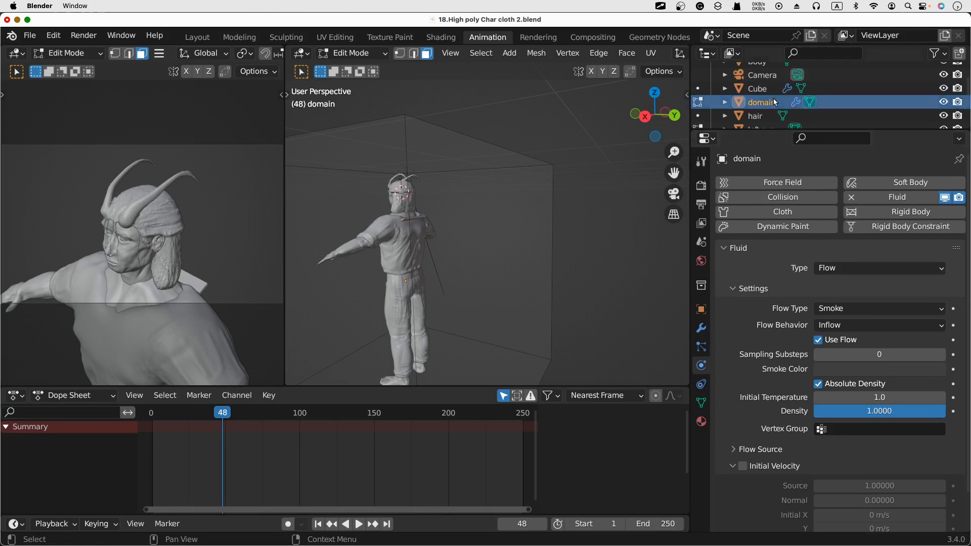
{"action": "left_click", "coordinate": [773, 93]}
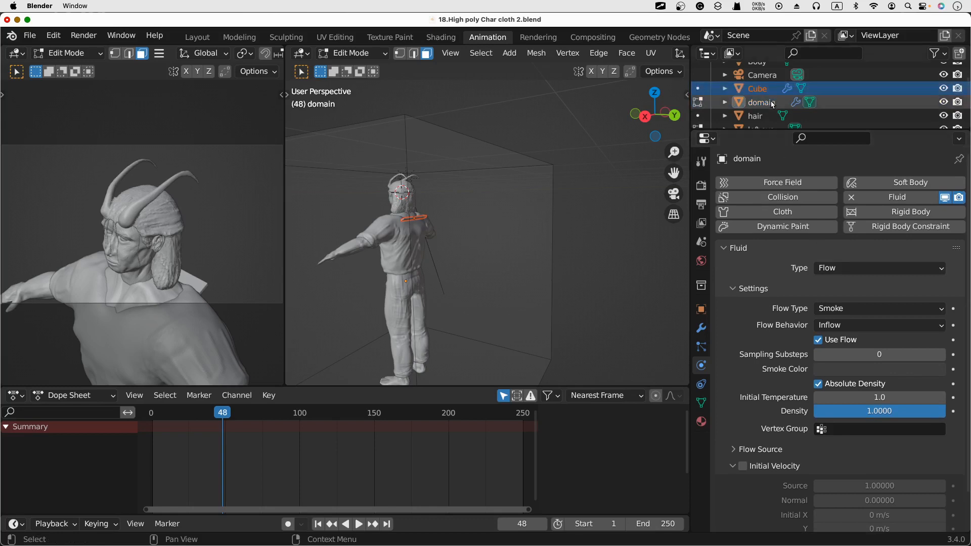
{"action": "left_click", "coordinate": [771, 101]}
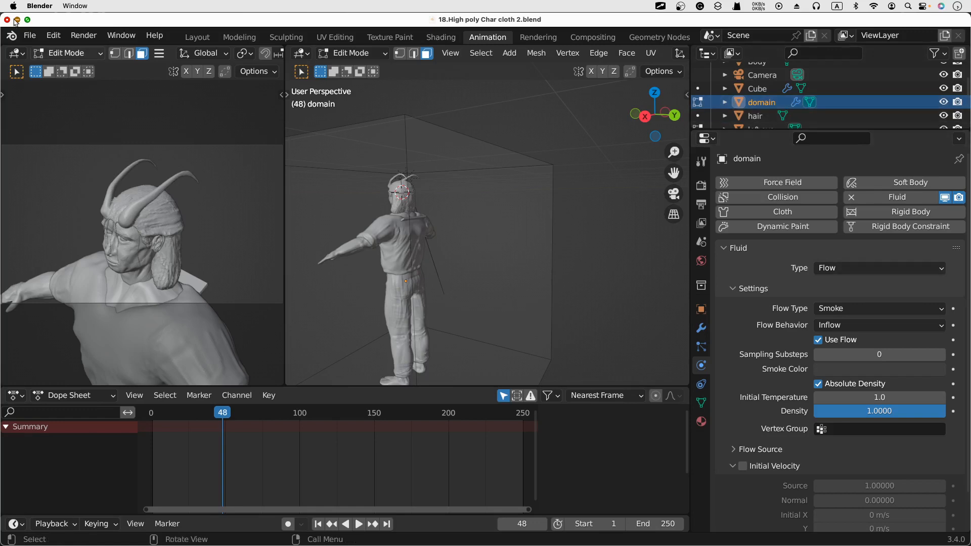
{"action": "left_click", "coordinate": [233, 38]}
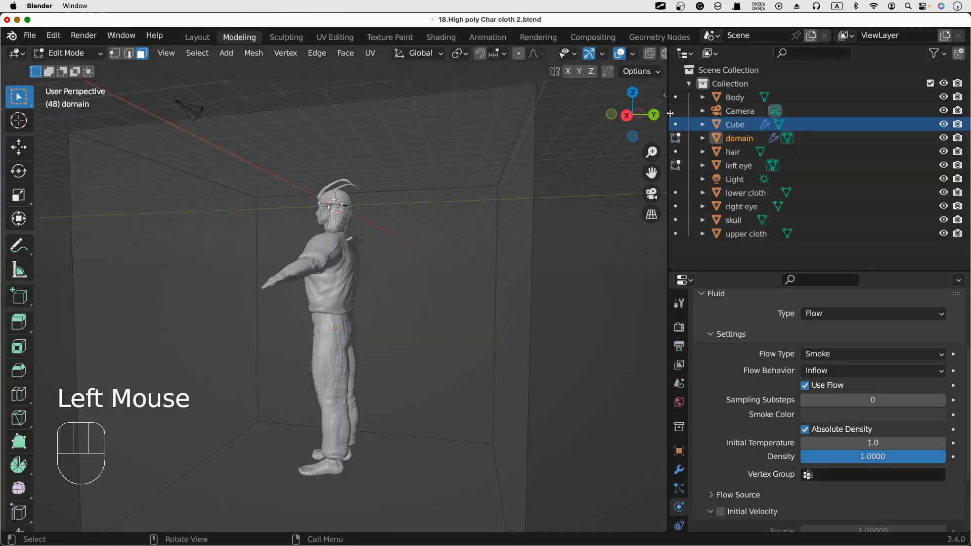
{"action": "double_click", "coordinate": [746, 137]}
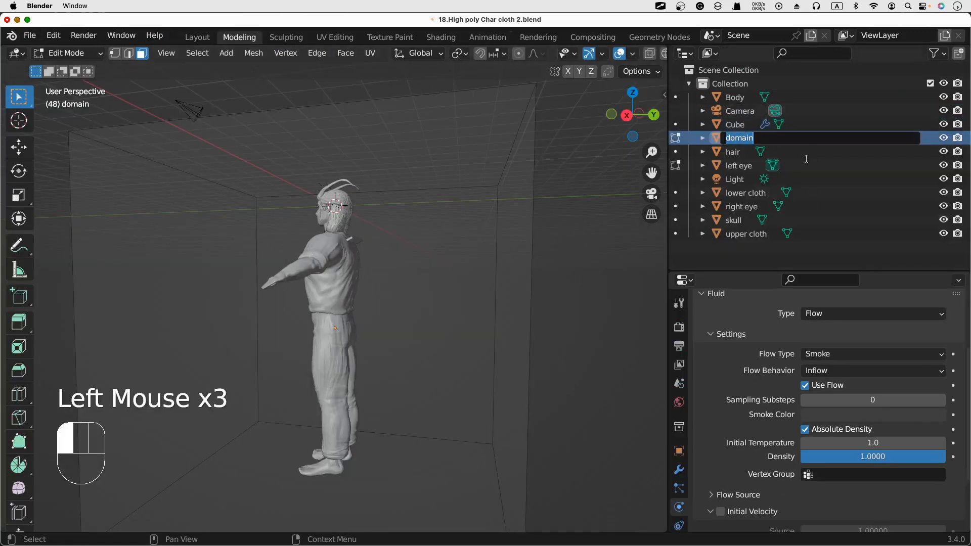
{"action": "left_click", "coordinate": [807, 137]}
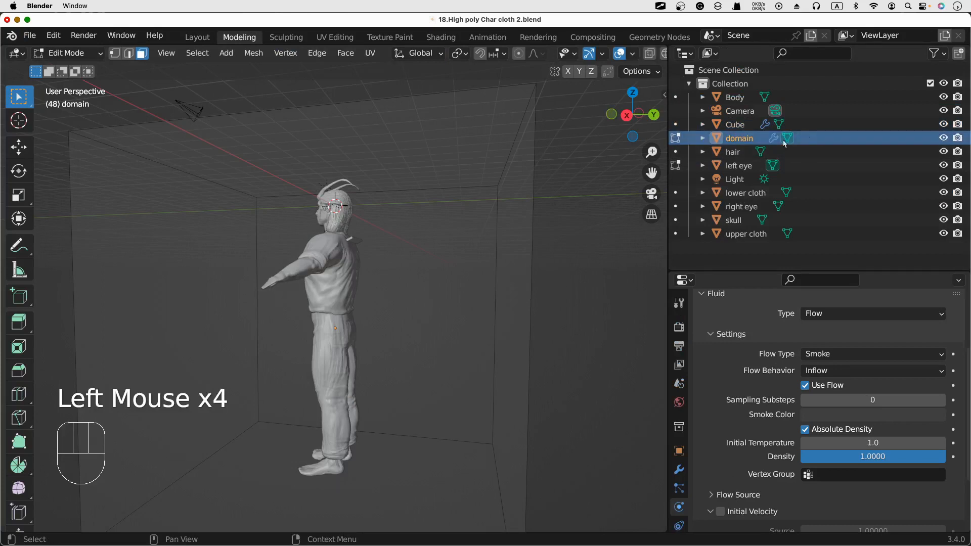
{"action": "scroll", "coordinate": [812, 426], "scroll_direction": "up", "scroll_amount": 5}
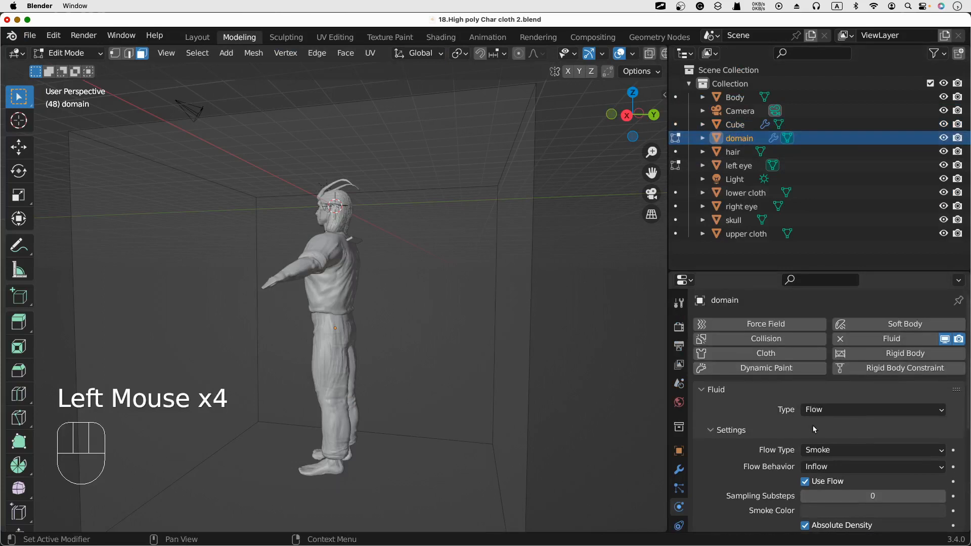
{"action": "left_click", "coordinate": [815, 409]}
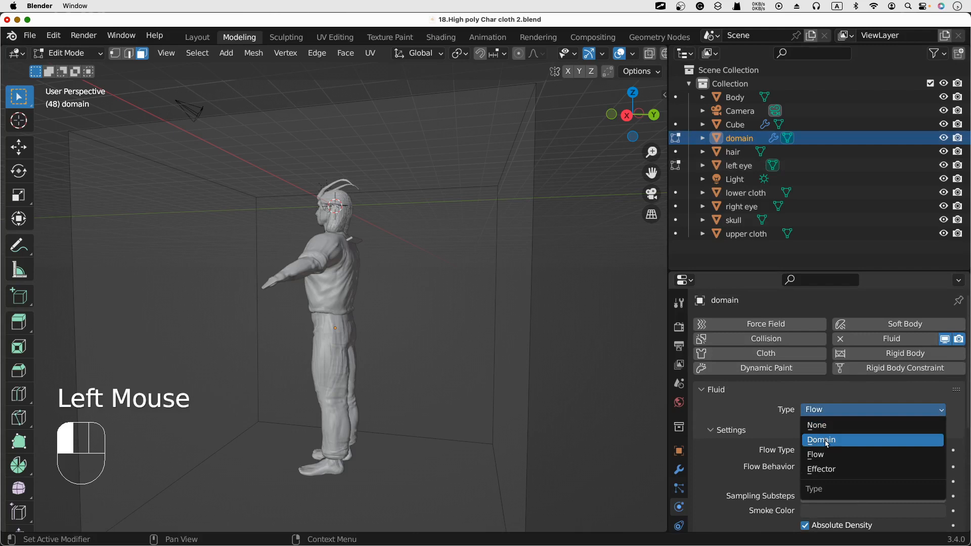
{"action": "left_click", "coordinate": [827, 441]}
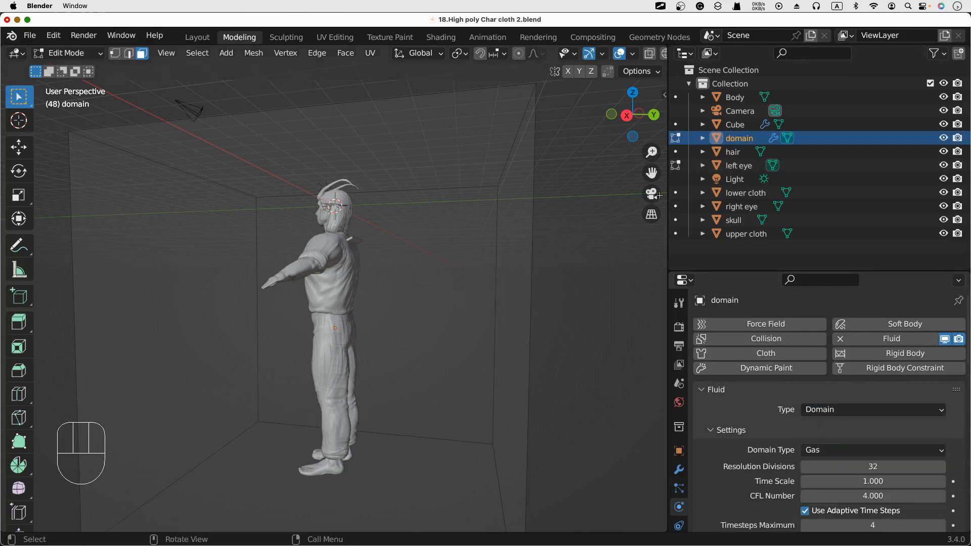
Step: Leave Edit Mode and delete the Cube emitter behind the character's neck
{"action": "left_click", "coordinate": [727, 124]}
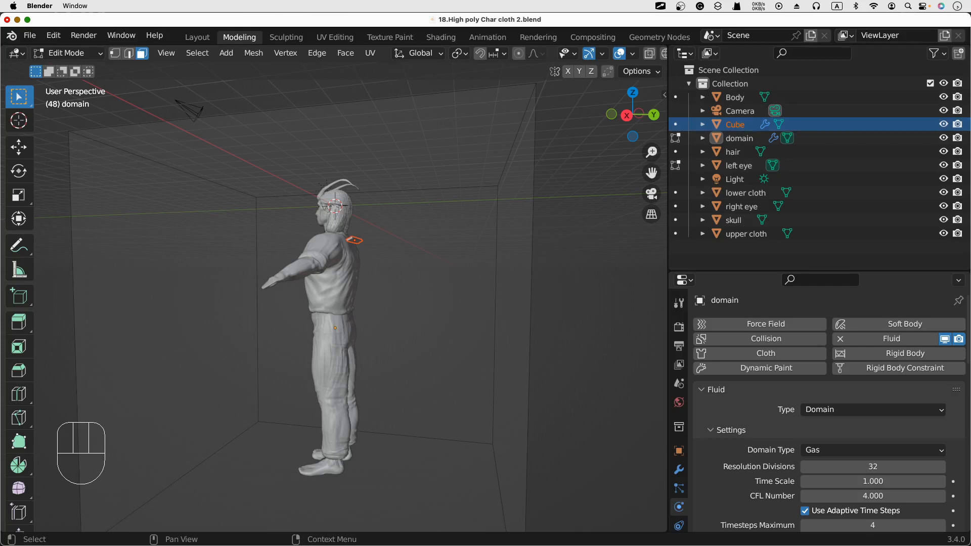
{"action": "key", "text": "Tab"}
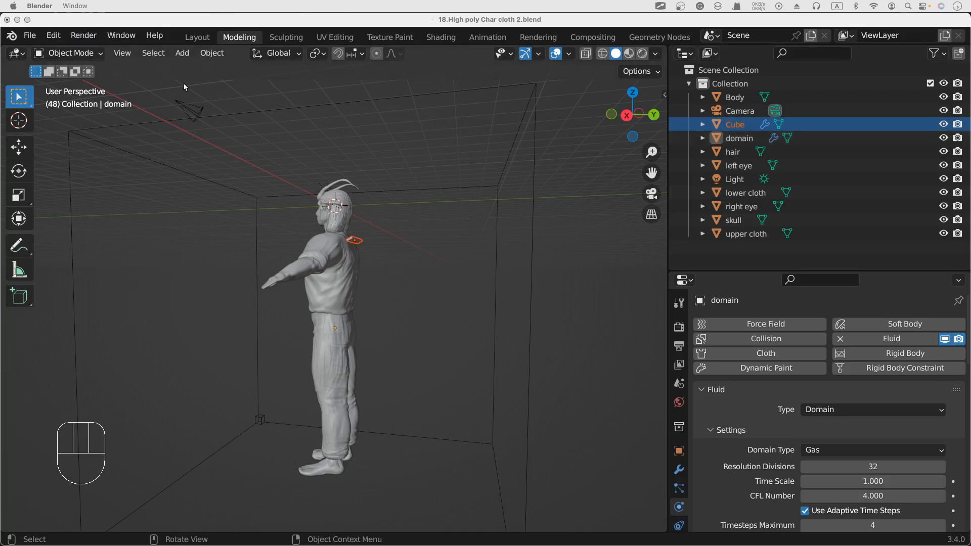
{"action": "left_click_drag", "start_coordinate": [443, 174], "coordinate": [543, 321]}
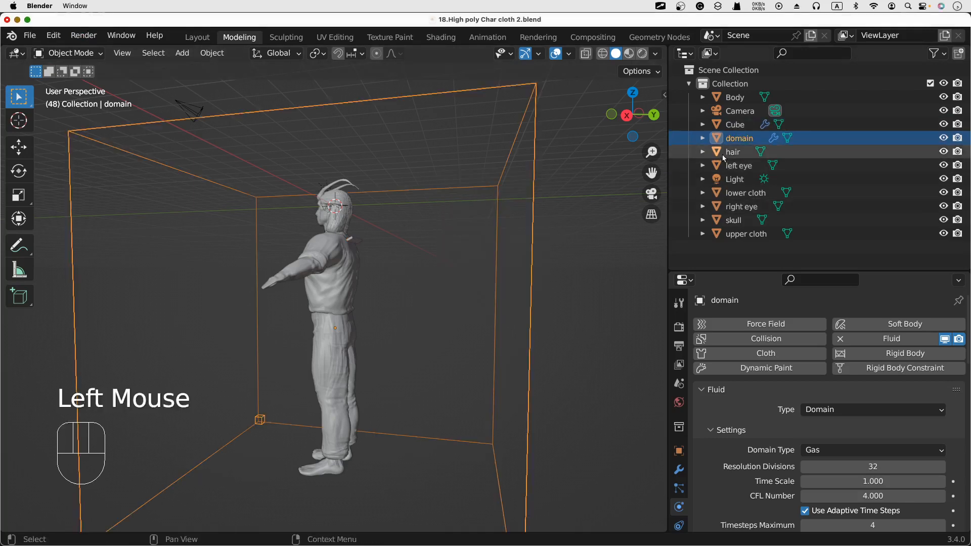
{"action": "left_click", "coordinate": [737, 124]}
{"action": "key", "text": "x"}
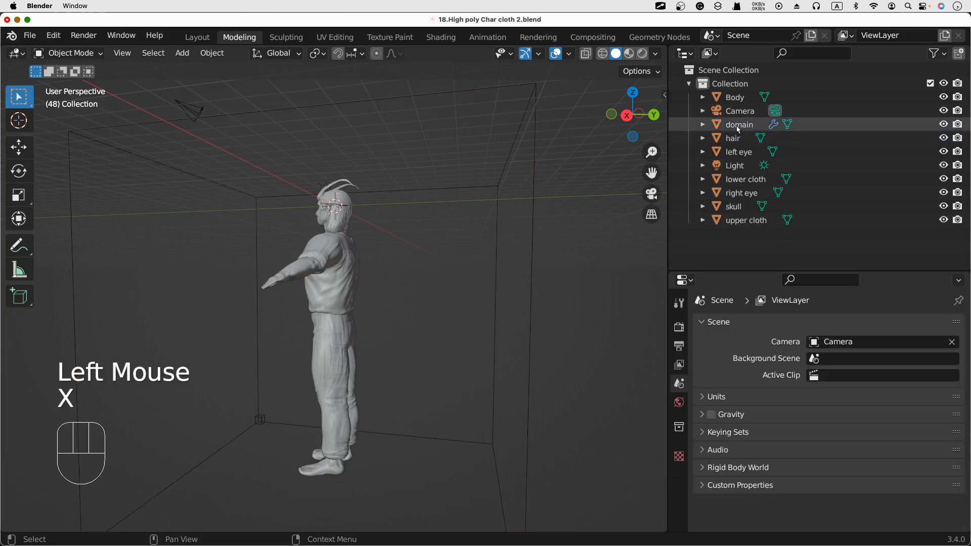
Step: With the domain deselected, add a new cube mesh at the 3D cursor by the character's head
{"action": "left_click", "coordinate": [739, 127]}
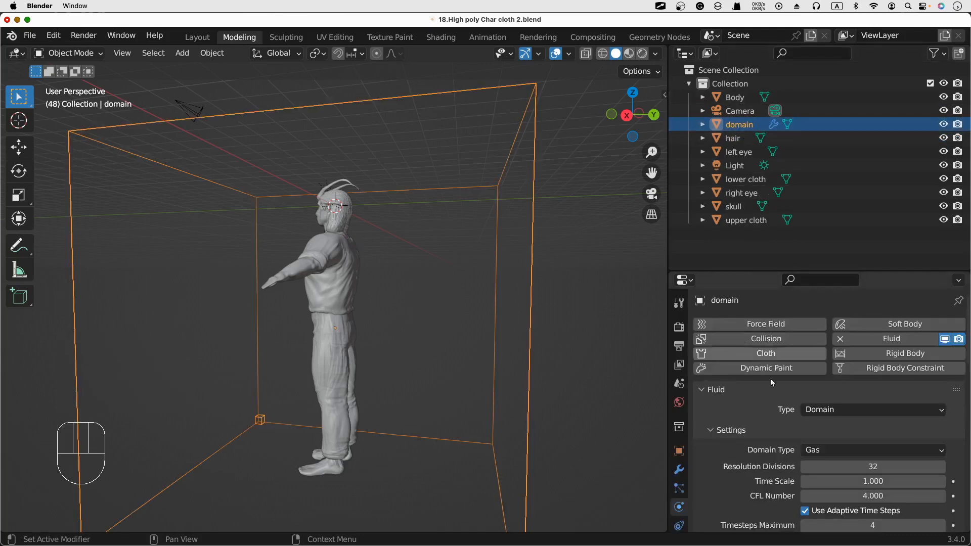
{"action": "left_click", "coordinate": [563, 274]}
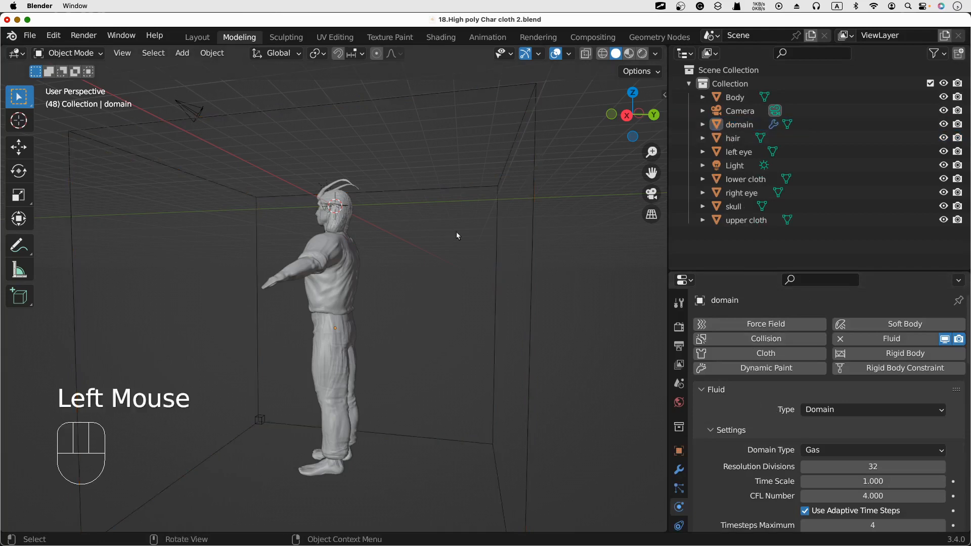
{"action": "left_click", "coordinate": [766, 242]}
{"action": "key", "text": "shift+a"}
{"action": "mouse_move", "coordinate": [247, 229]}
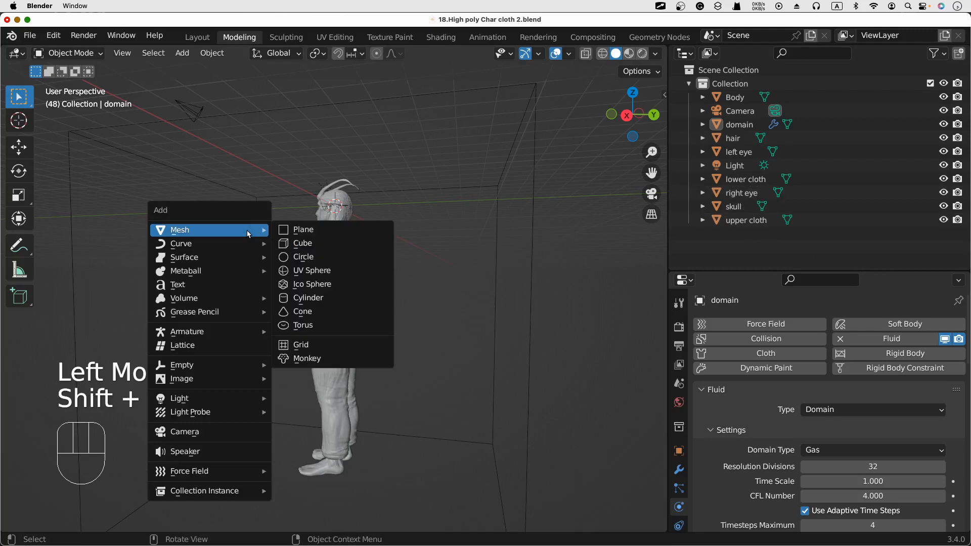
{"action": "left_click", "coordinate": [316, 244]}
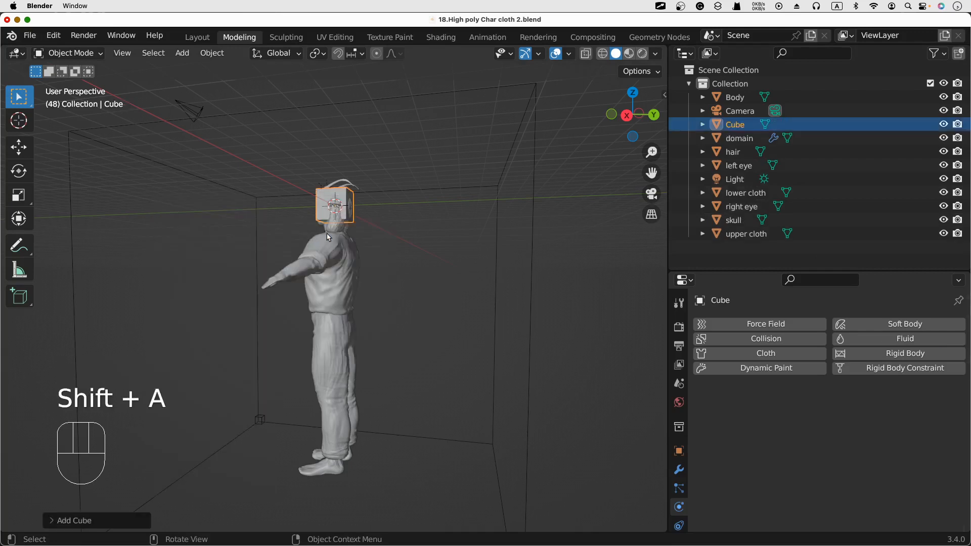
Step: Flatten the new cube into a thin slab by scaling it to about 0.14 along the Y axis
{"action": "key", "text": "s"}
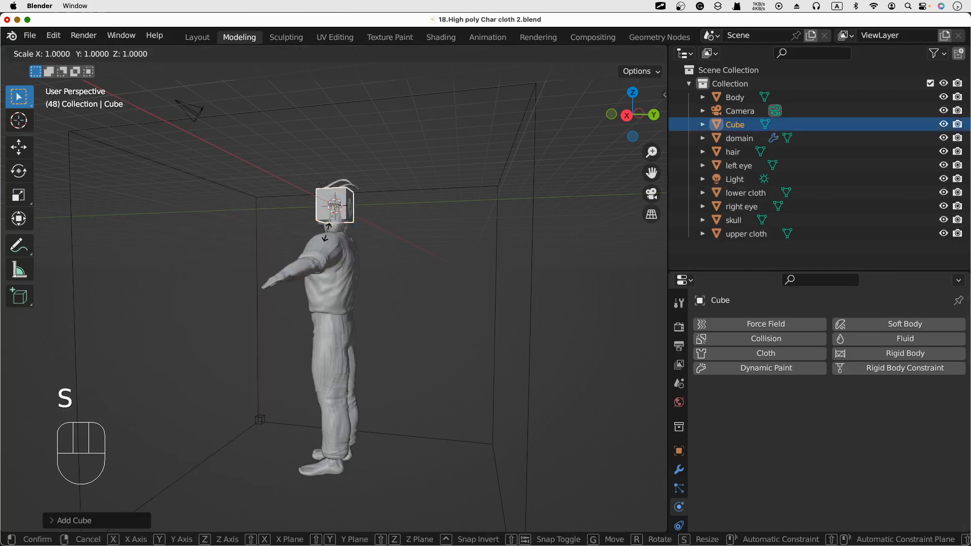
{"action": "key", "text": "y"}
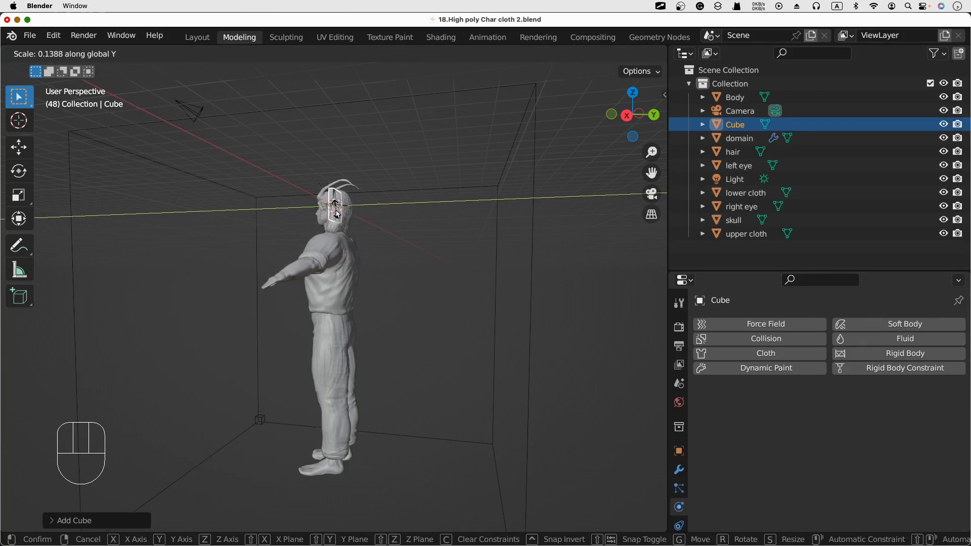
{"action": "left_click", "coordinate": [337, 213]}
Step: Move the slab along Y behind the character and lower it about 3.04 m along Z to the upper back
{"action": "key", "text": "g"}
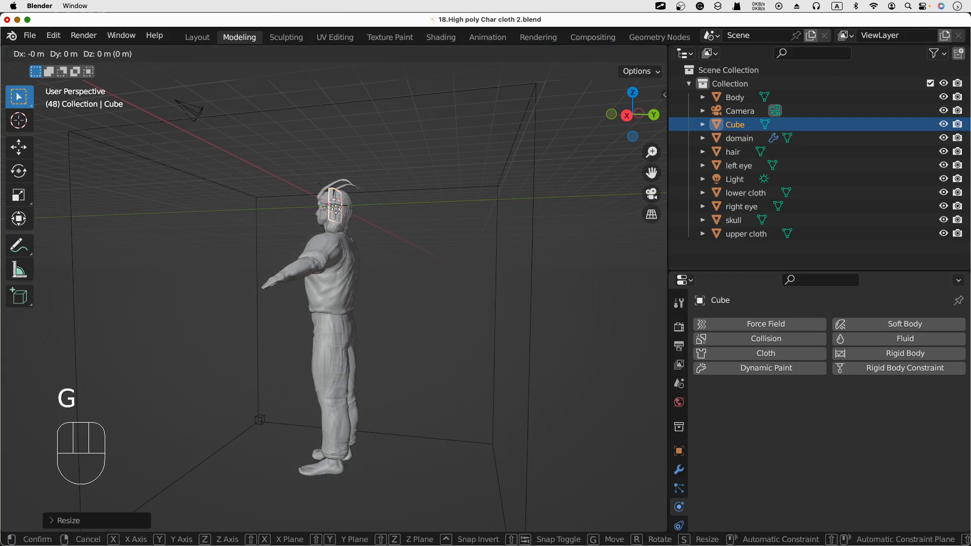
{"action": "key", "text": "y"}
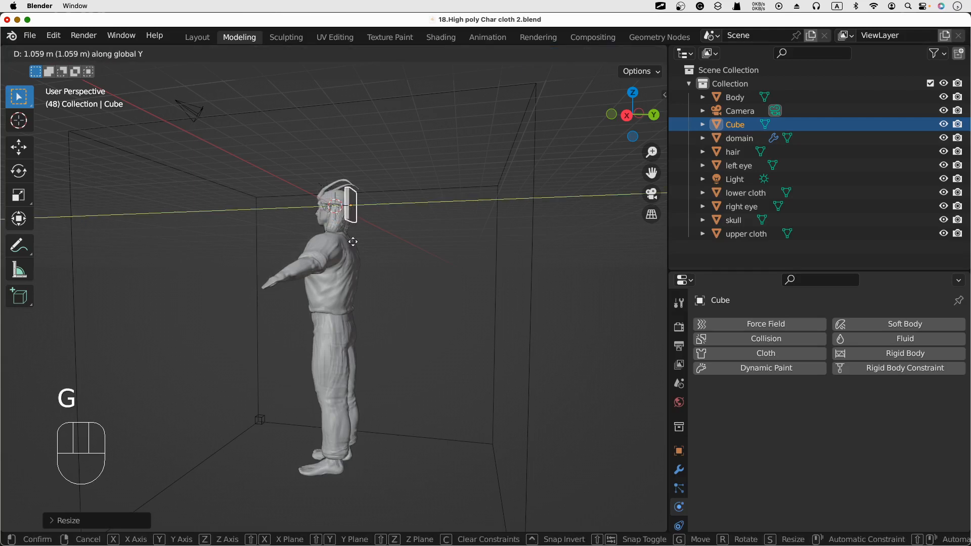
{"action": "left_click", "coordinate": [362, 242]}
{"action": "key", "text": "g"}
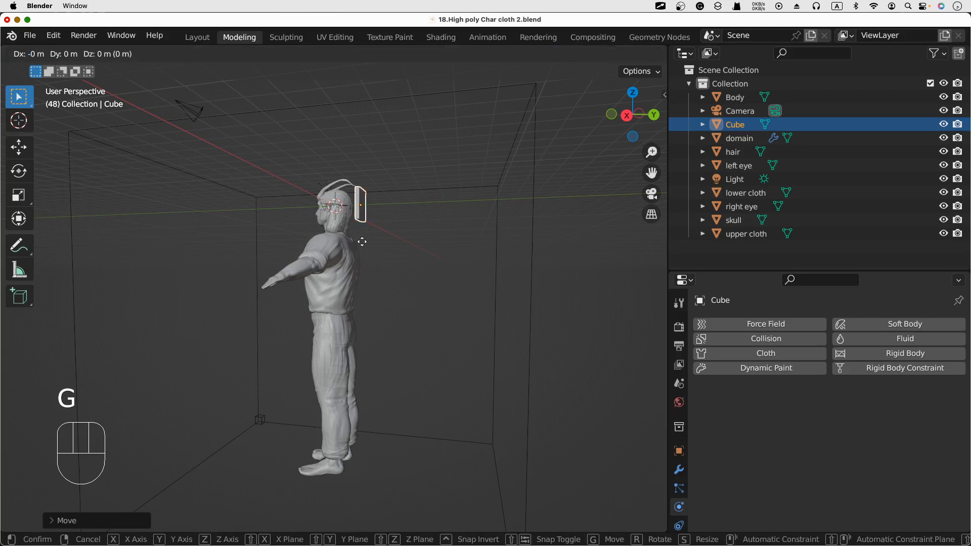
{"action": "key", "text": "z"}
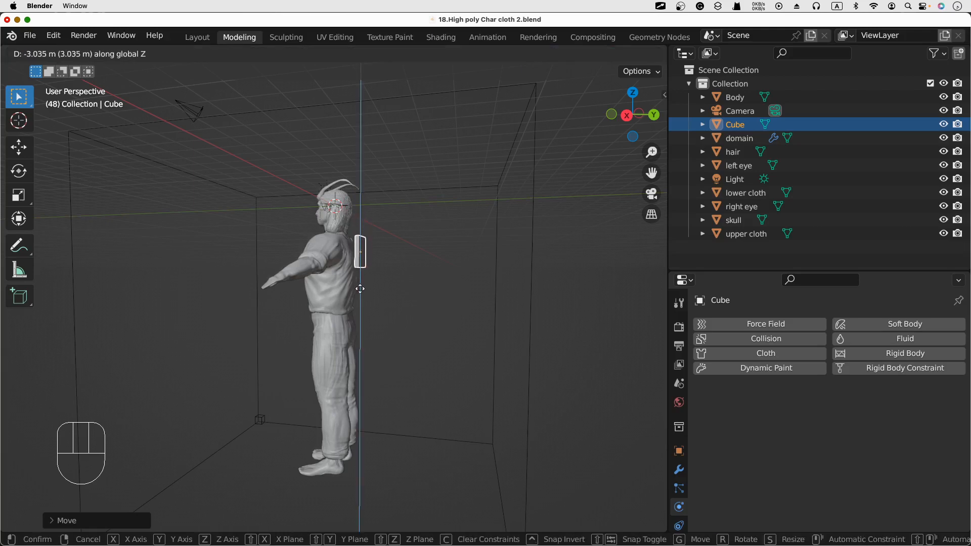
{"action": "left_click", "coordinate": [360, 289]}
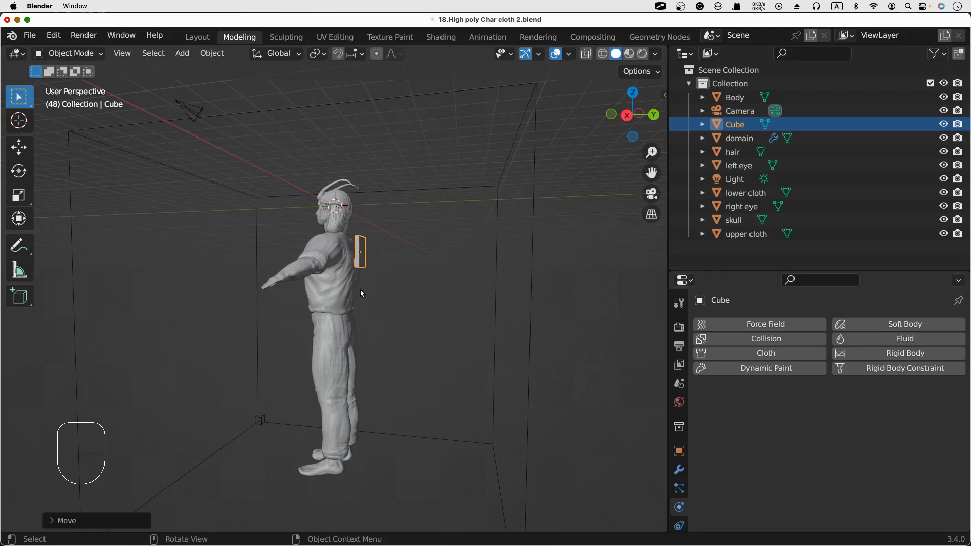
Step: Try to tilt the slab about 36° around the X axis and shrink it to about 0.31 along Z
{"action": "key", "text": "g"}
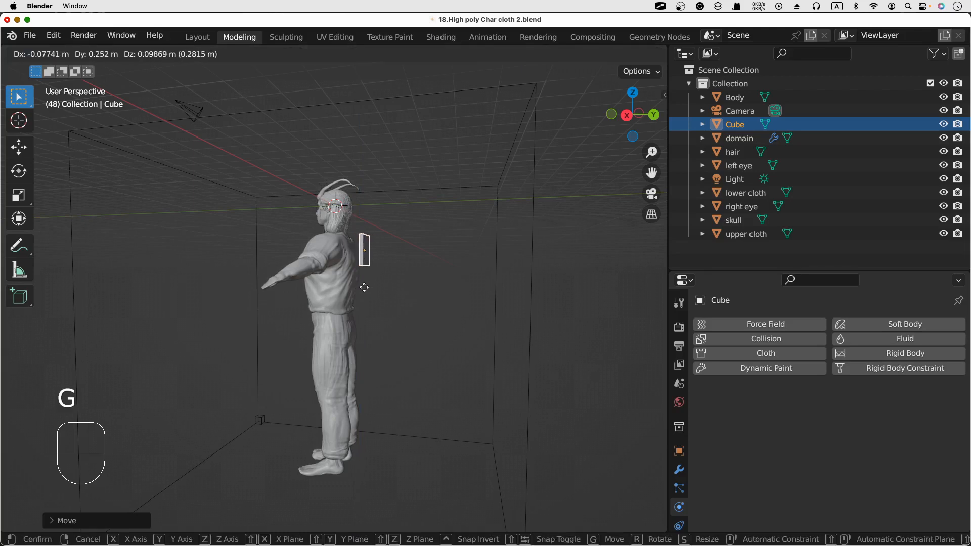
{"action": "key", "text": "r"}
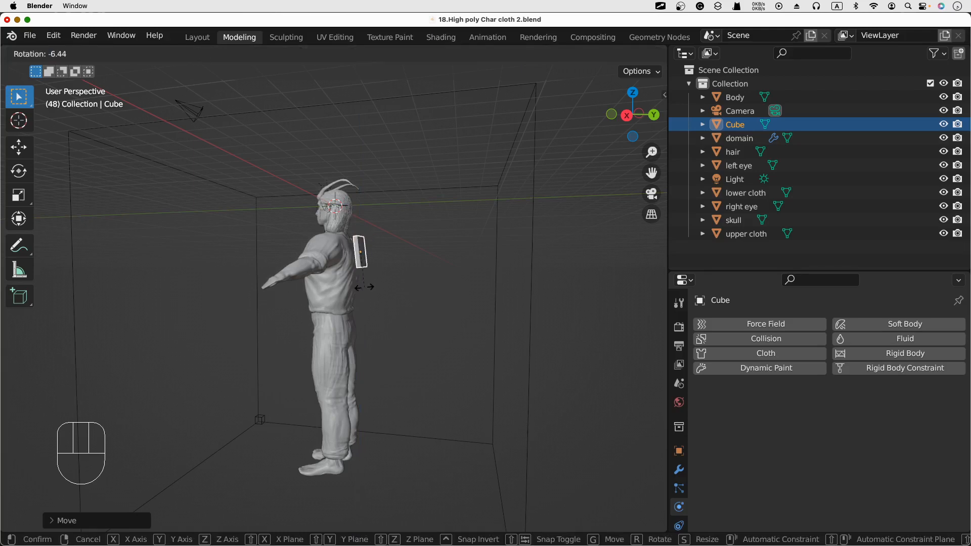
{"action": "key", "text": "x"}
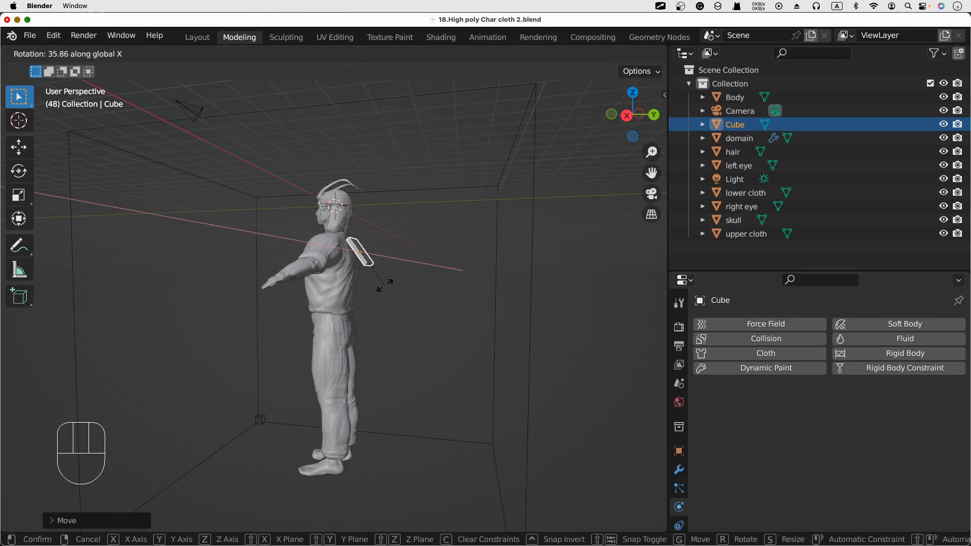
{"action": "left_click", "coordinate": [382, 287]}
{"action": "key", "text": "s"}
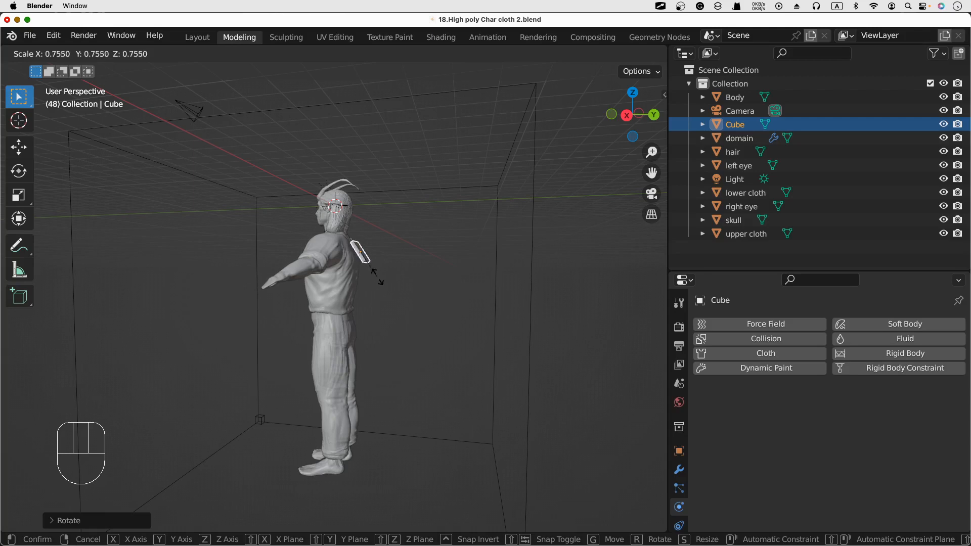
{"action": "key", "text": "z"}
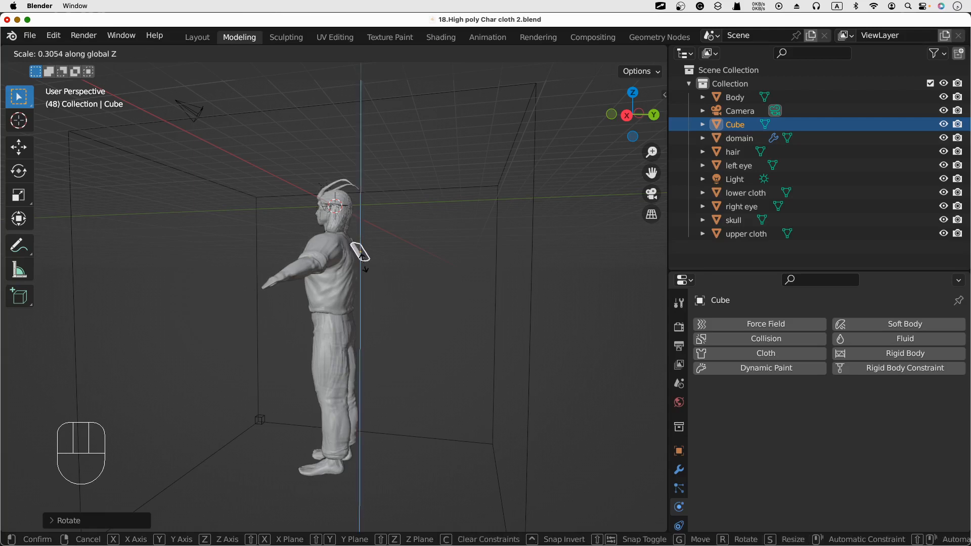
{"action": "left_click", "coordinate": [365, 267]}
Step: Undo the slab's scaling, its rotation and its last move down along Z
{"action": "key", "text": "super+z"}
{"action": "key", "text": "super+z"}
{"action": "key", "text": "super+z"}
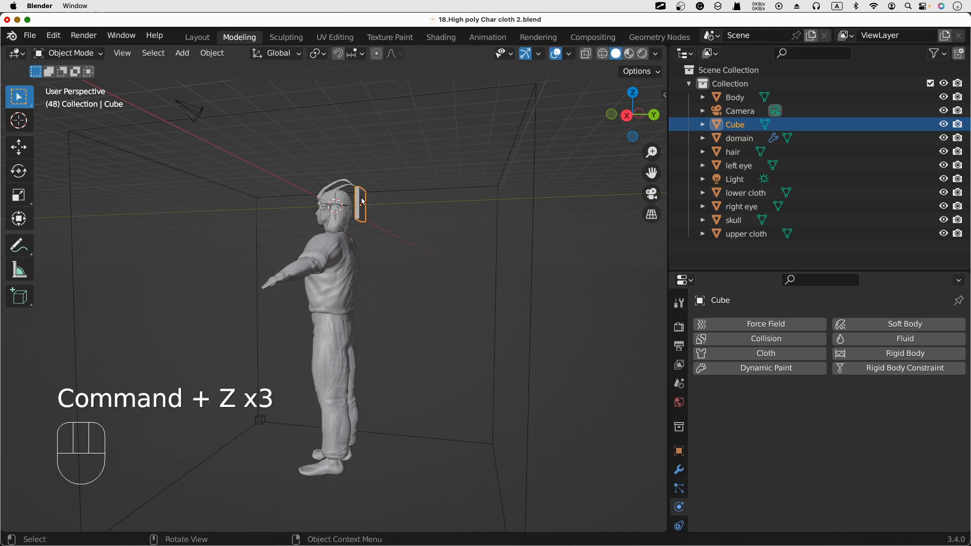
Step: Scale the slab down along the Z axis into a short, flat bar behind the head
{"action": "key", "text": "s"}
{"action": "key", "text": "z"}
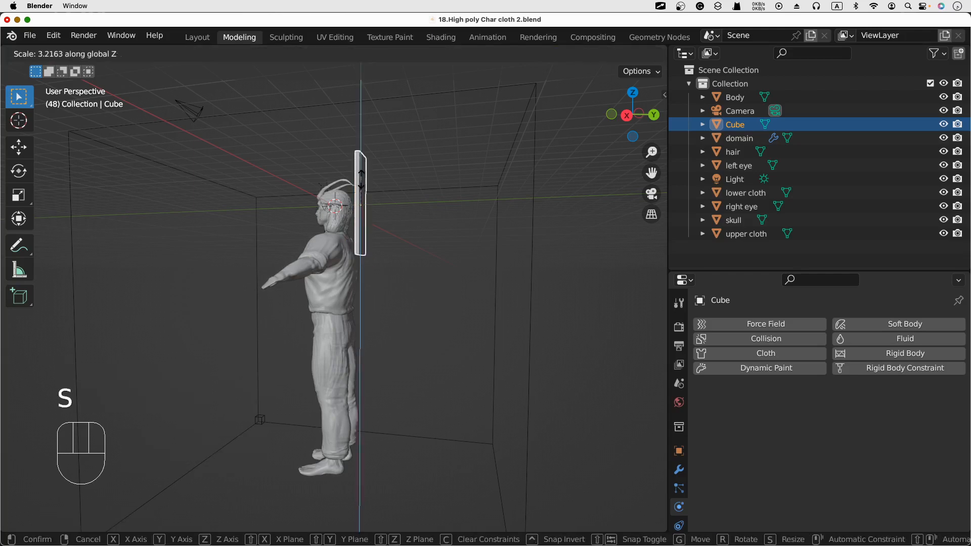
{"action": "left_click", "coordinate": [363, 206]}
Step: In the right side view, move the bar about -0.29 m in Y and -2.6 m in Z to the upper back and rotate it about -16°
{"action": "key", "text": "KP_1"}
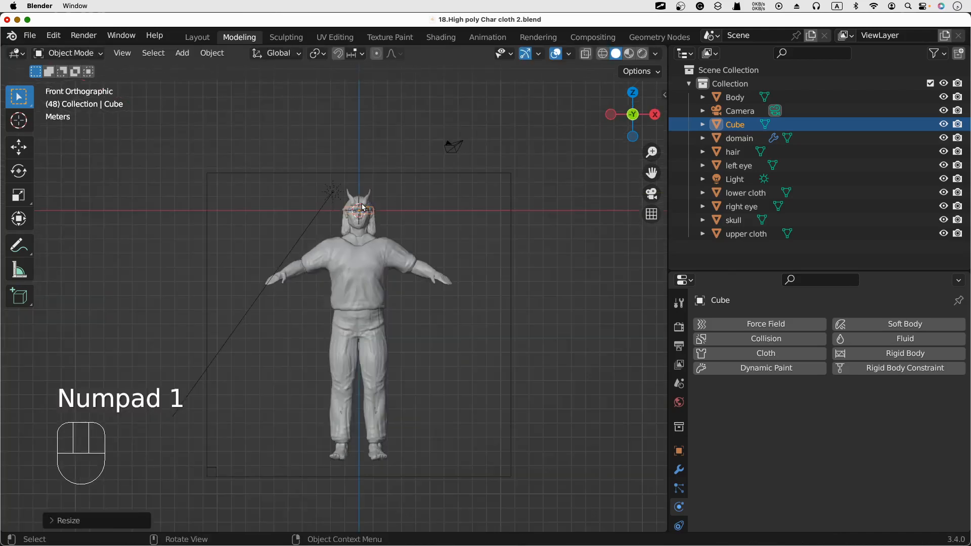
{"action": "key", "text": "KP_3"}
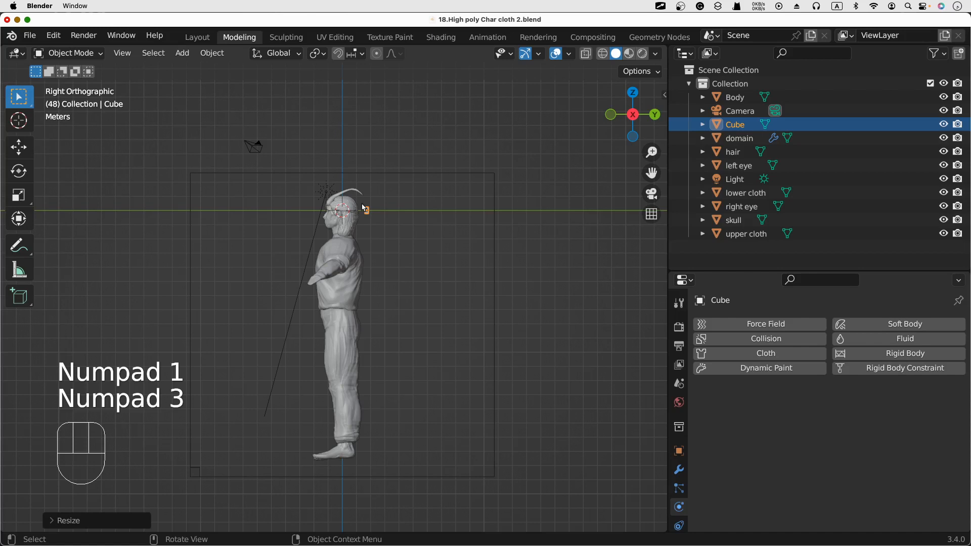
{"action": "key", "text": "g"}
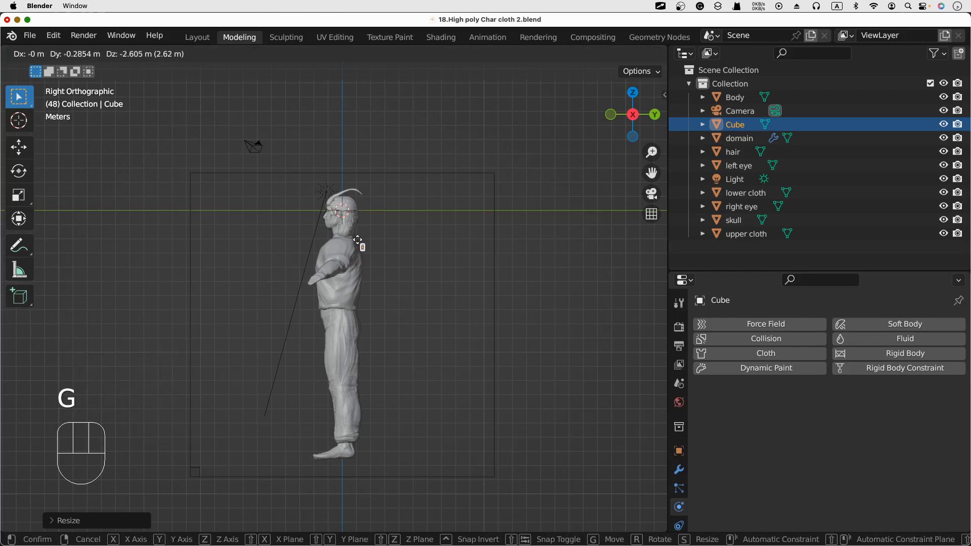
{"action": "left_click", "coordinate": [358, 241]}
{"action": "key", "text": "r"}
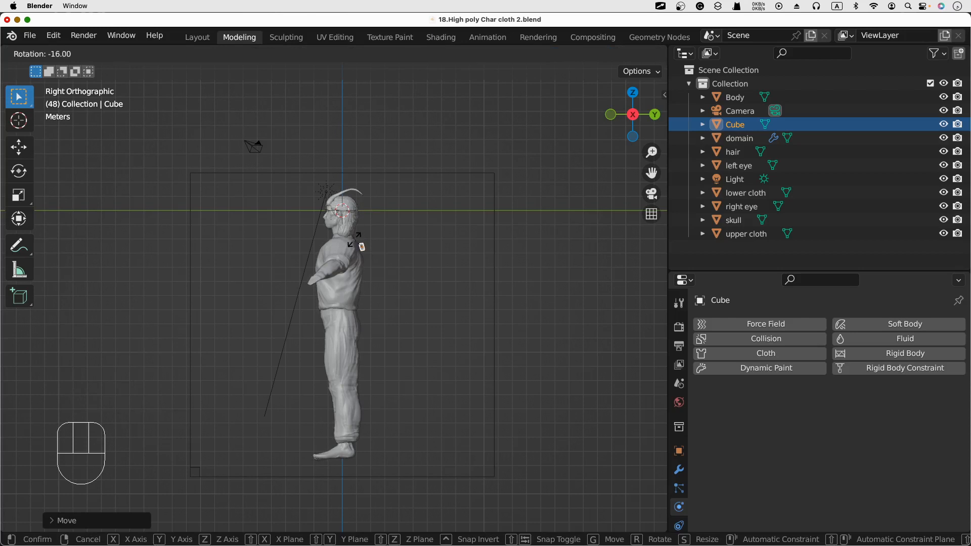
{"action": "left_click", "coordinate": [354, 240]}
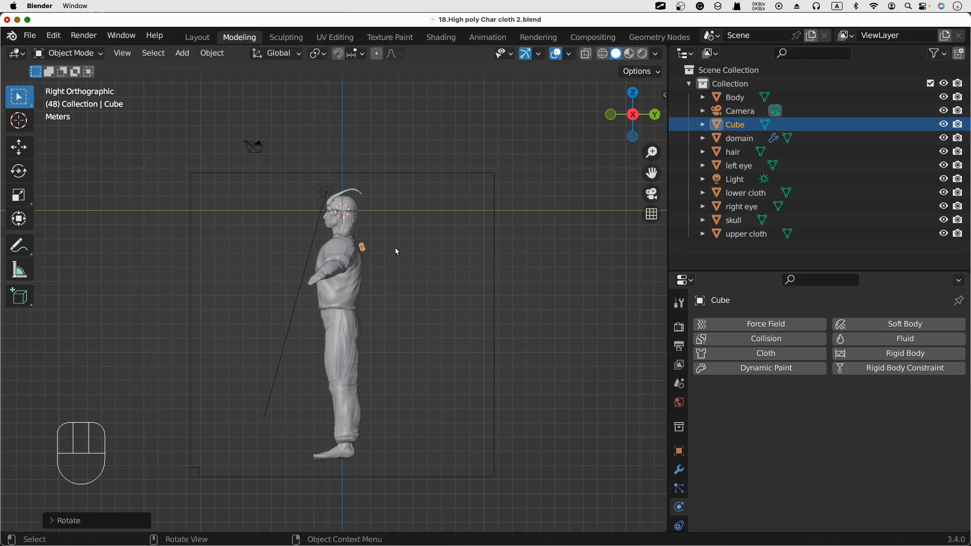
Step: Select the Cube emitter, add Fluid physics to it and set the fluid type to Flow
{"action": "scroll", "coordinate": [395, 248], "scroll_direction": "right", "scroll_amount": 10}
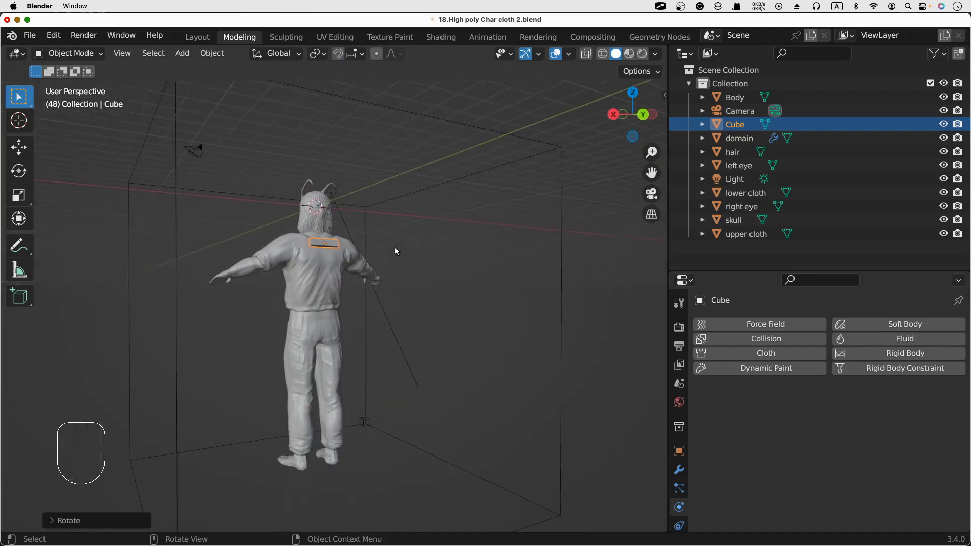
{"action": "scroll", "coordinate": [396, 247], "scroll_direction": "right", "scroll_amount": 10}
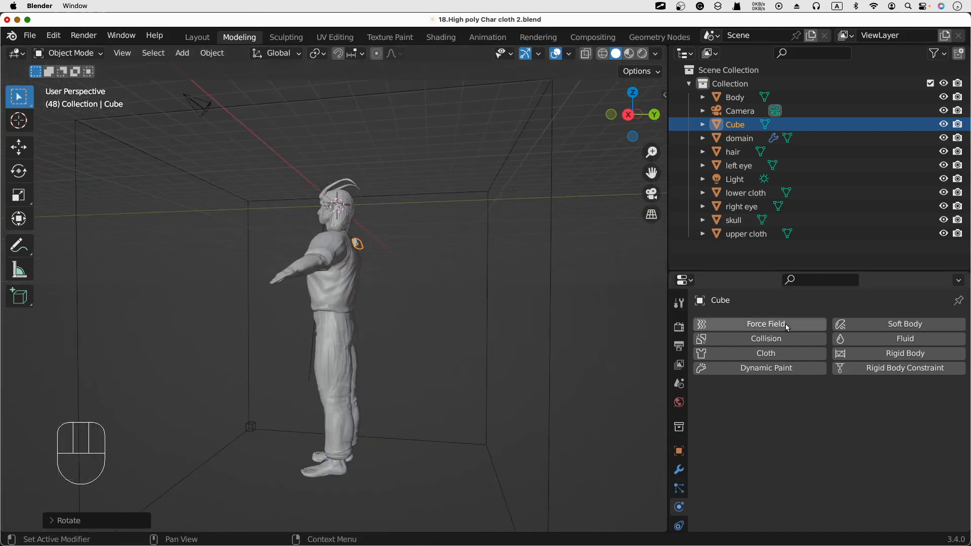
{"action": "left_click", "coordinate": [742, 134]}
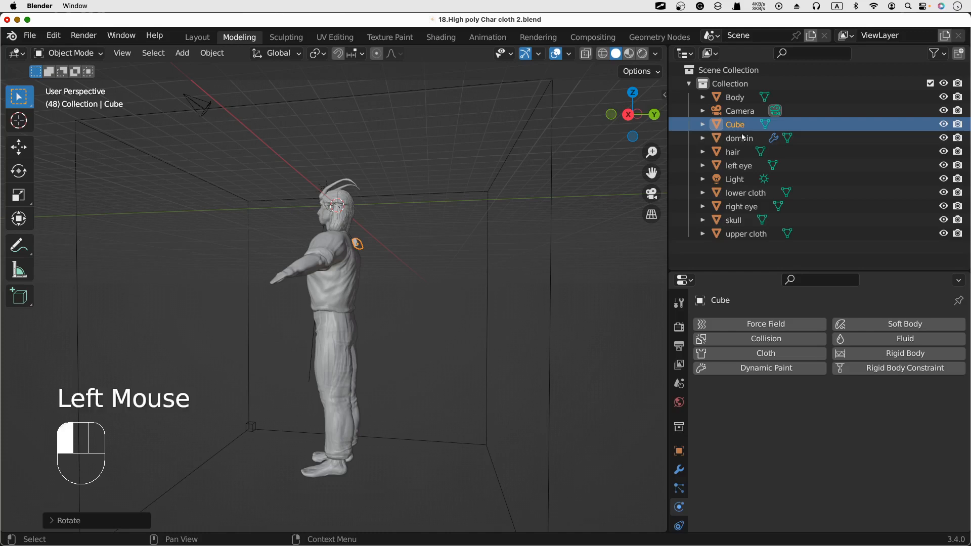
{"action": "left_click", "coordinate": [741, 137]}
{"action": "left_click", "coordinate": [737, 125]}
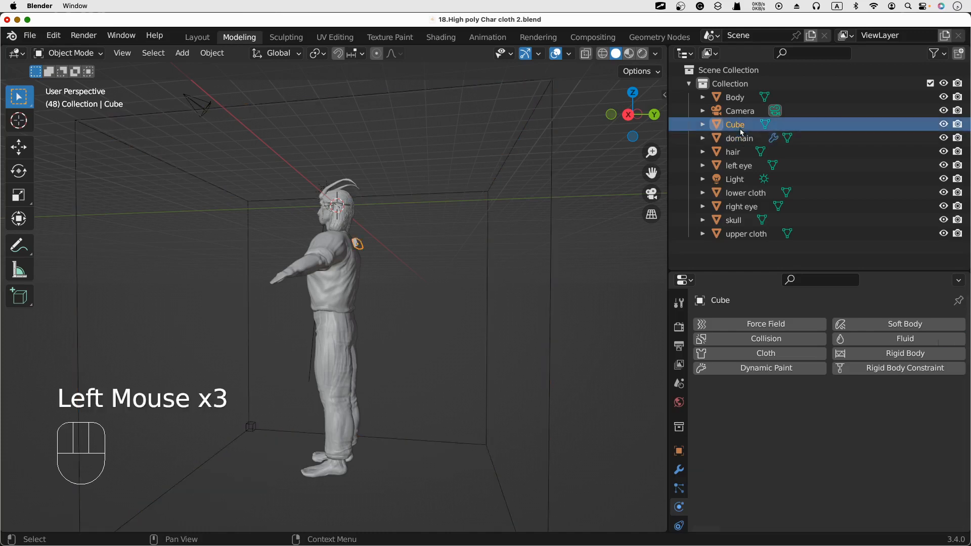
{"action": "left_click", "coordinate": [894, 339]}
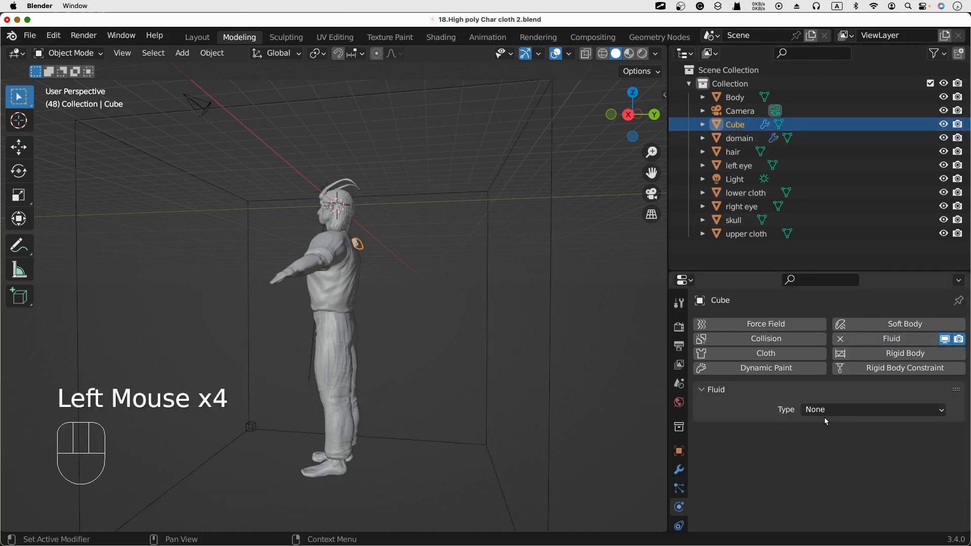
{"action": "left_click_drag", "start_coordinate": [825, 420], "coordinate": [806, 455]}
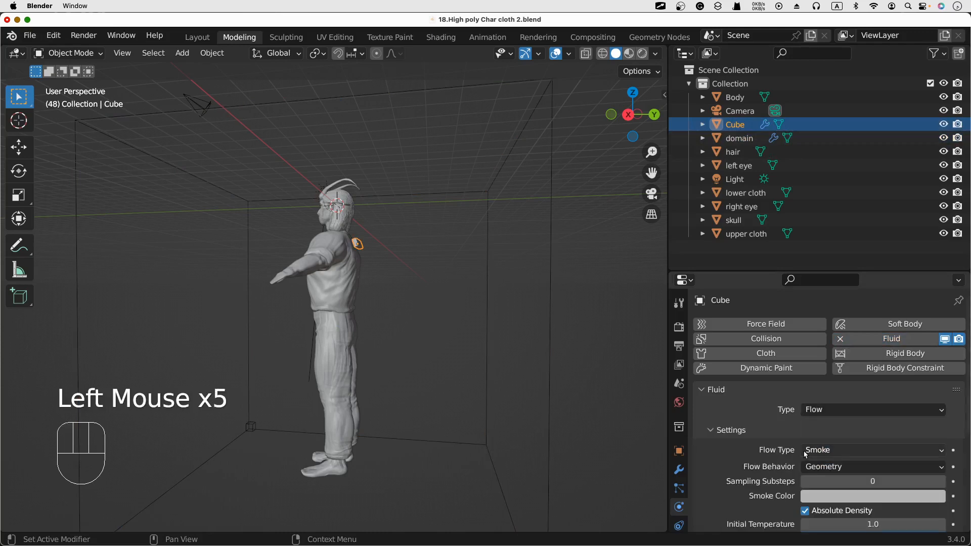
Step: Set the Cube's flow behavior to Inflow and darken its smoke color to near black with a value of 0.020
{"action": "scroll", "coordinate": [806, 455], "scroll_direction": "down", "scroll_amount": 1}
{"action": "left_click", "coordinate": [829, 449]}
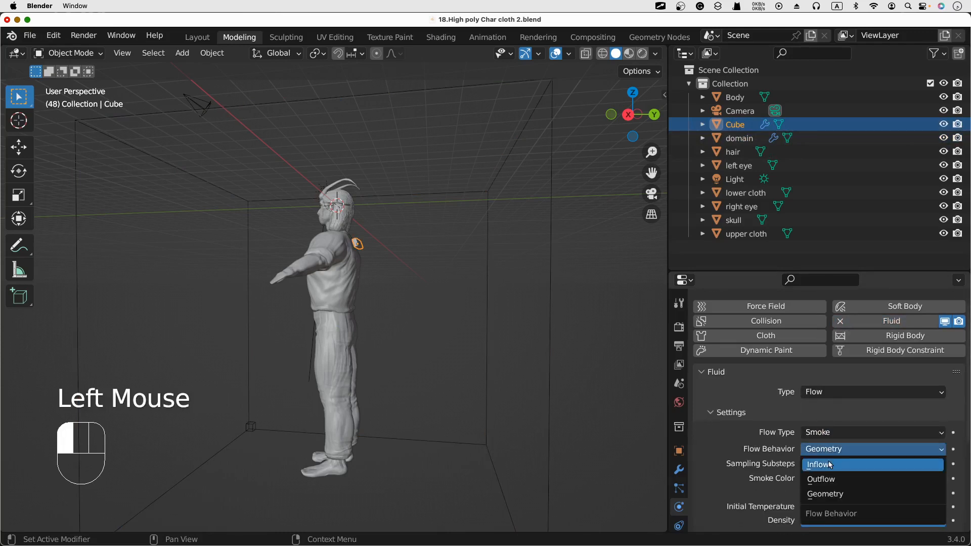
{"action": "left_click", "coordinate": [829, 464]}
{"action": "scroll", "coordinate": [772, 466], "scroll_direction": "down", "scroll_amount": 3}
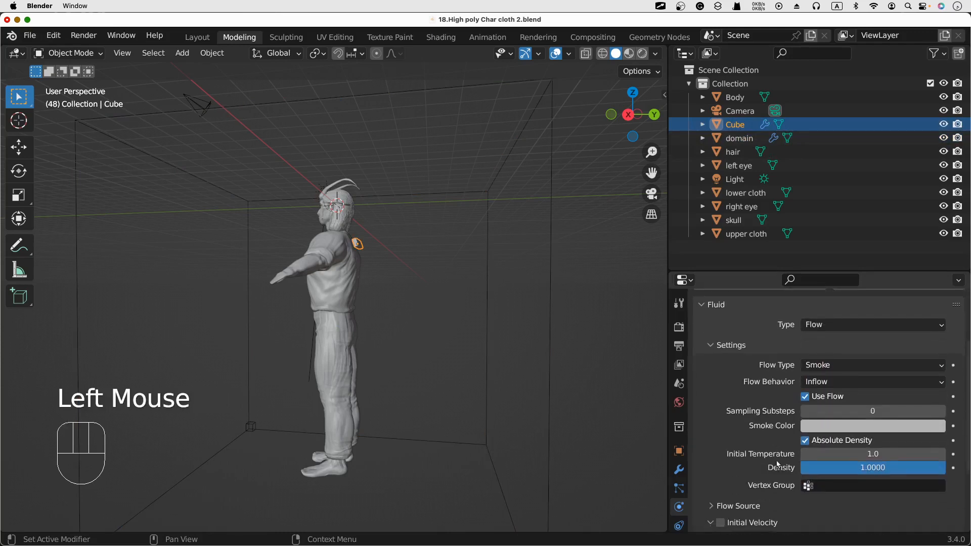
{"action": "left_click", "coordinate": [831, 426]}
{"action": "left_click_drag", "start_coordinate": [934, 280], "coordinate": [934, 343]}
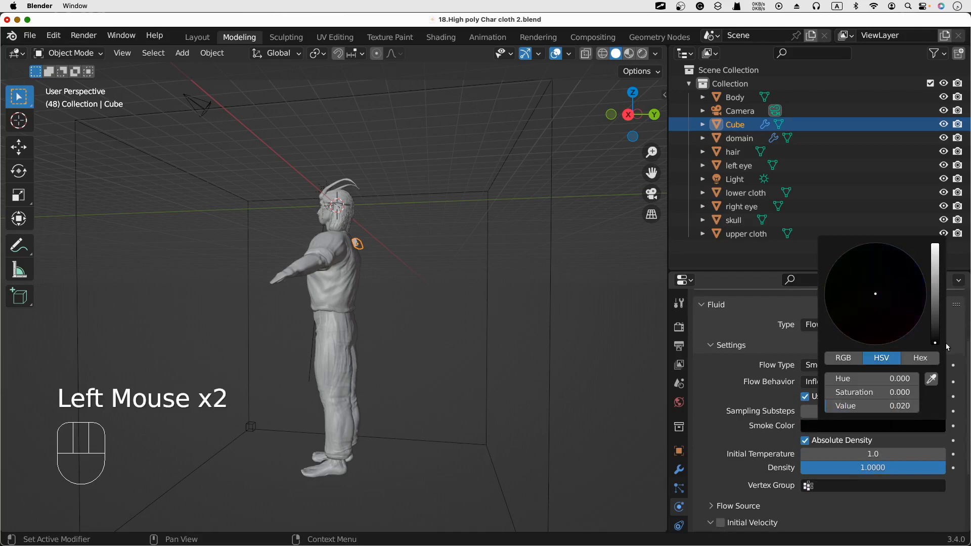
{"action": "left_click", "coordinate": [771, 305]}
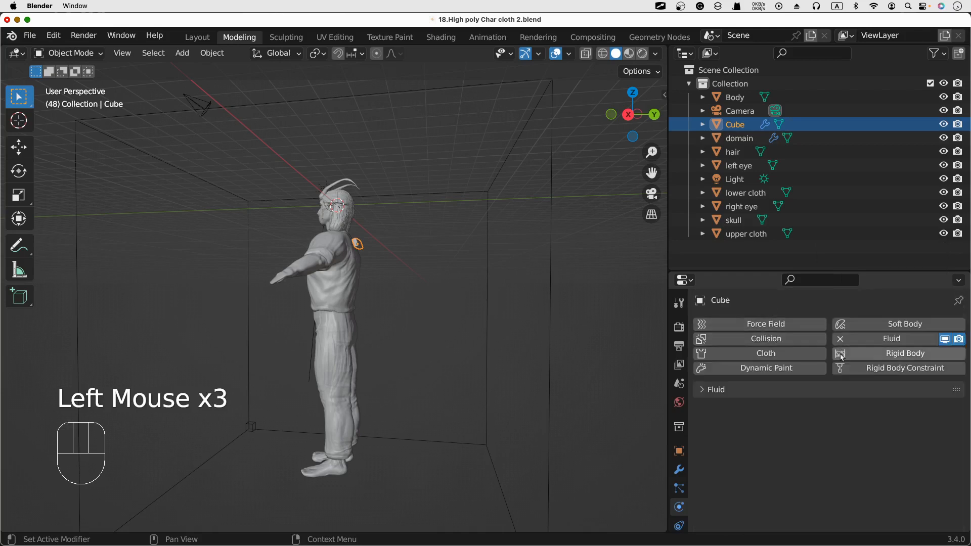
{"action": "left_click", "coordinate": [778, 388]}
Step: Expand the Cube's flow source settings and review its emission and initial velocity options
{"action": "scroll", "coordinate": [793, 412], "scroll_direction": "down", "scroll_amount": 5}
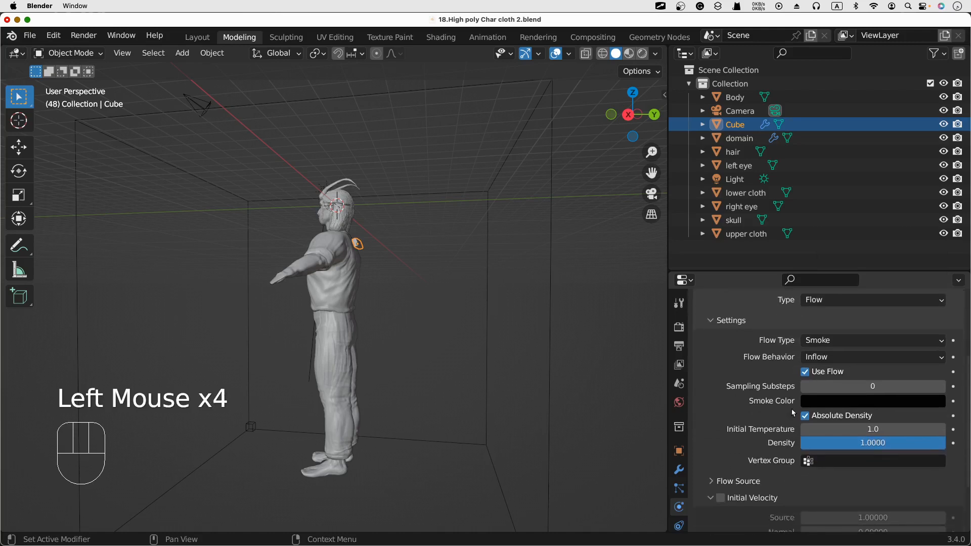
{"action": "scroll", "coordinate": [849, 412], "scroll_direction": "down", "scroll_amount": 4}
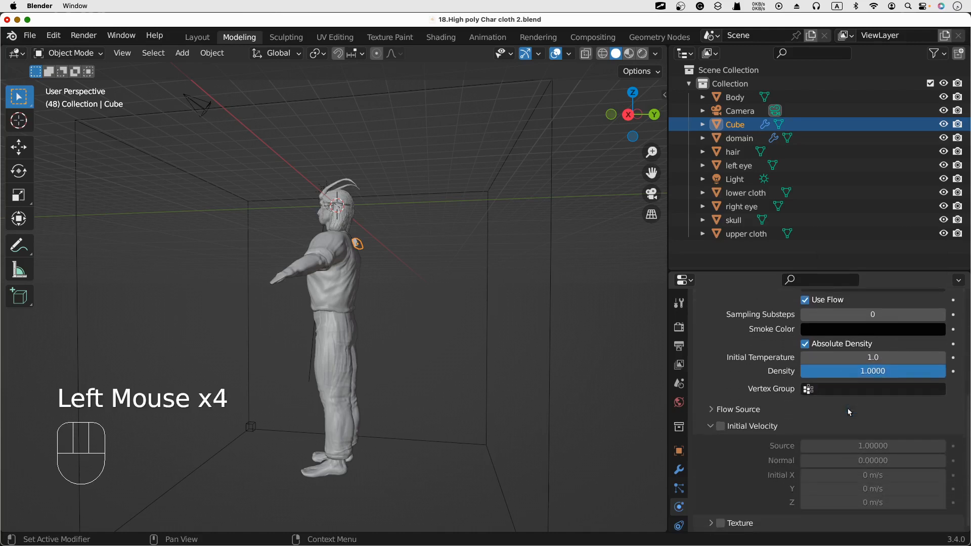
{"action": "left_click", "coordinate": [713, 409]}
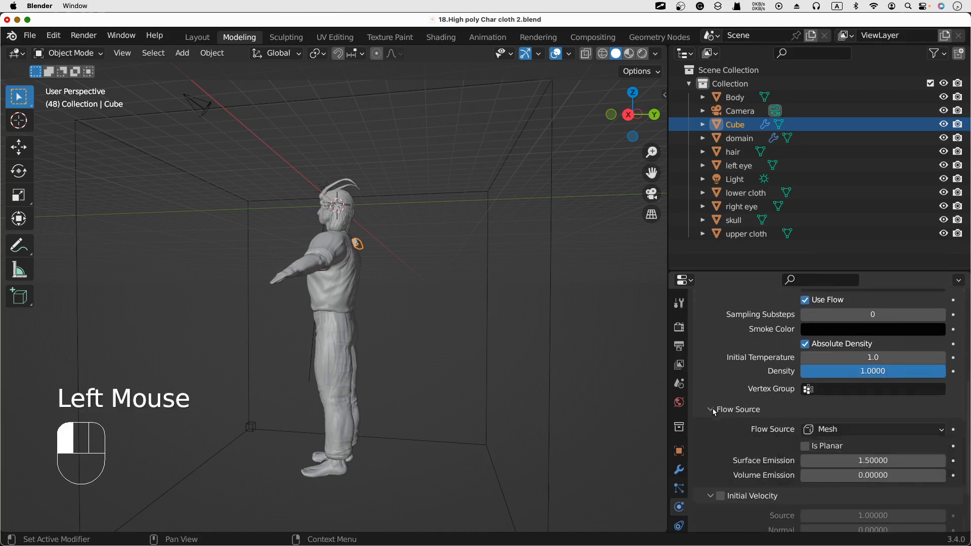
{"action": "scroll", "coordinate": [773, 430], "scroll_direction": "down", "scroll_amount": 3}
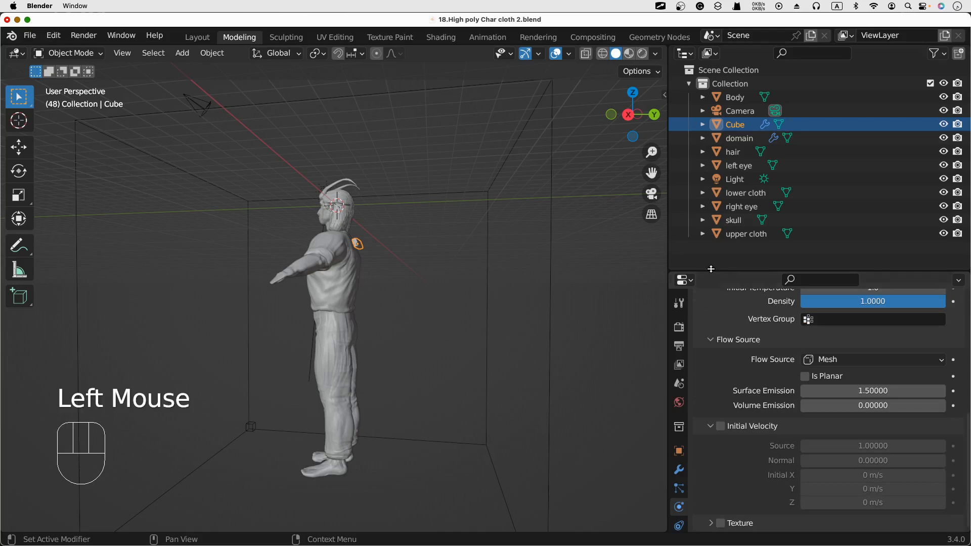
Step: Select the domain object and review its fluid settings, including the border collisions and cache
{"action": "left_click", "coordinate": [738, 141]}
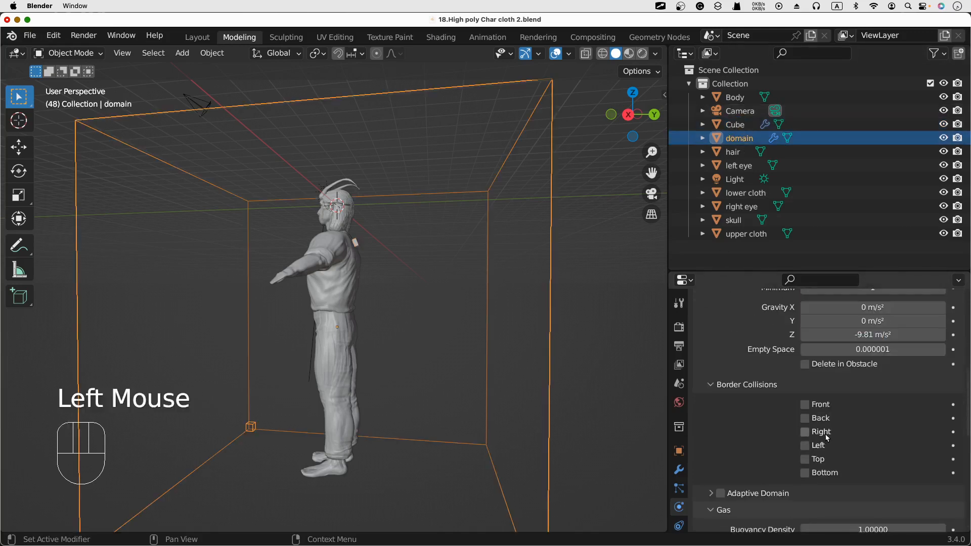
{"action": "scroll", "coordinate": [826, 438], "scroll_direction": "down", "scroll_amount": 10}
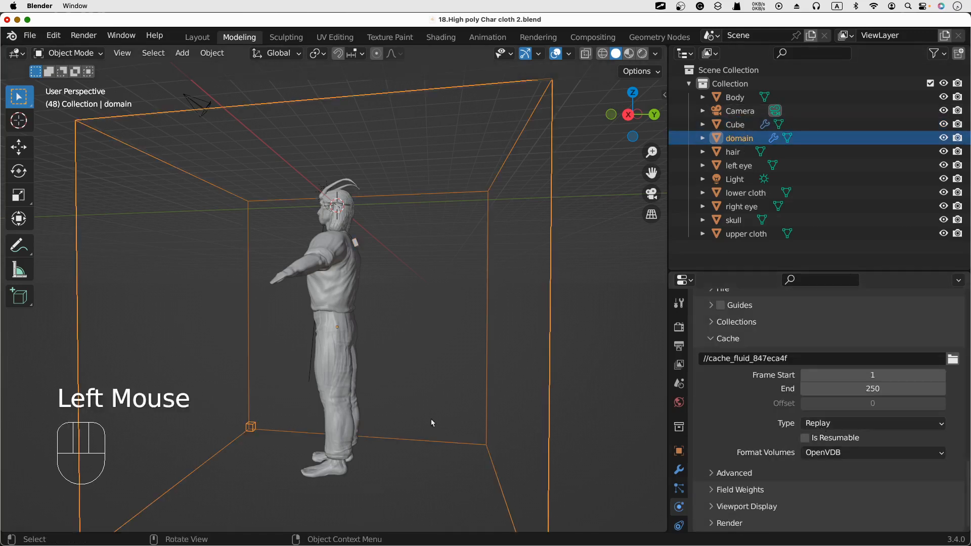
{"action": "scroll", "coordinate": [756, 399], "scroll_direction": "up", "scroll_amount": 12}
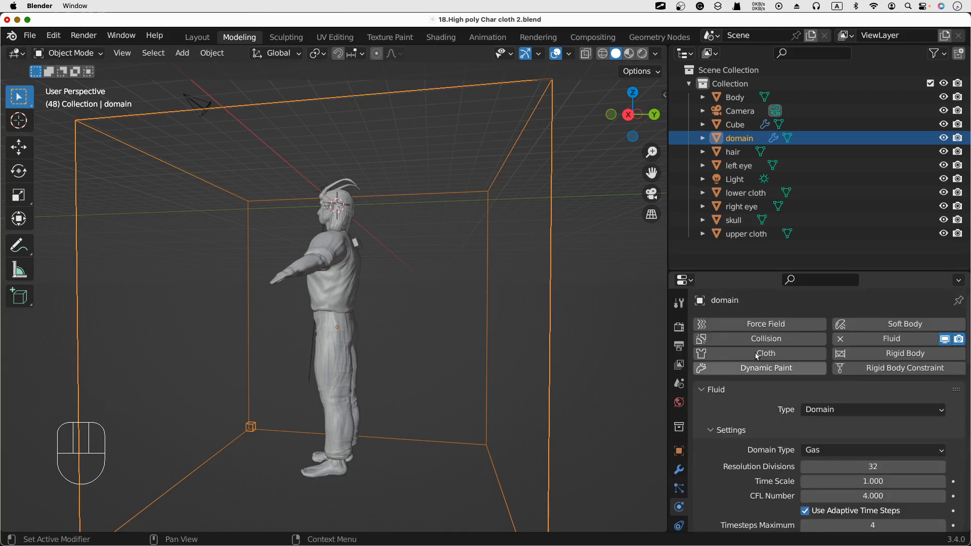
Step: In the Animation workspace, play the smoke simulation from frame 1, watch it from the character's side, stop it and return to frame 1
{"action": "left_click", "coordinate": [487, 37]}
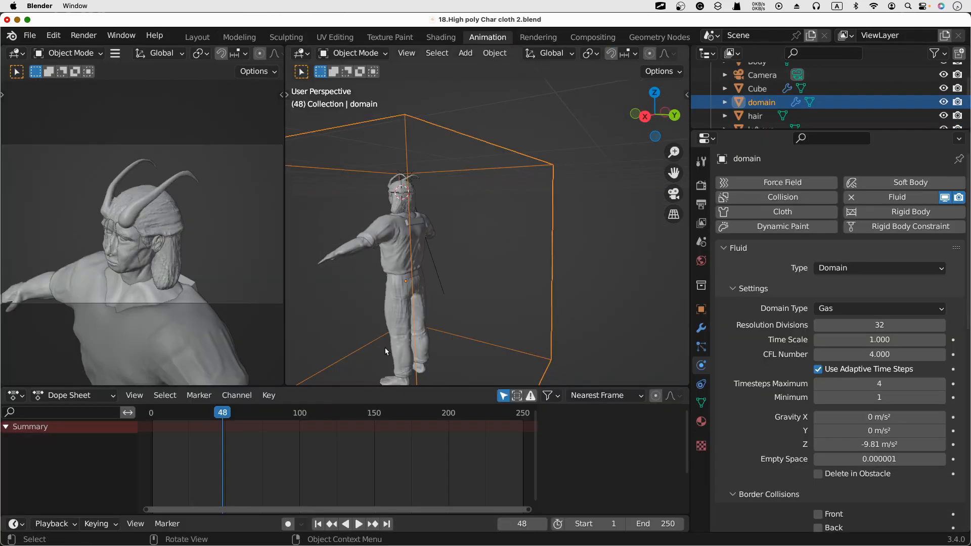
{"action": "left_click", "coordinate": [318, 524]}
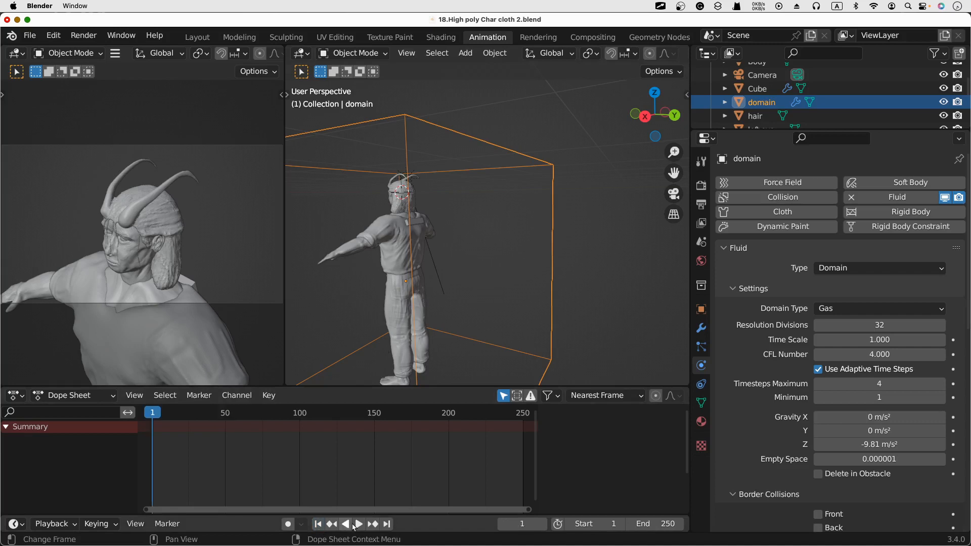
{"action": "left_click", "coordinate": [358, 524]}
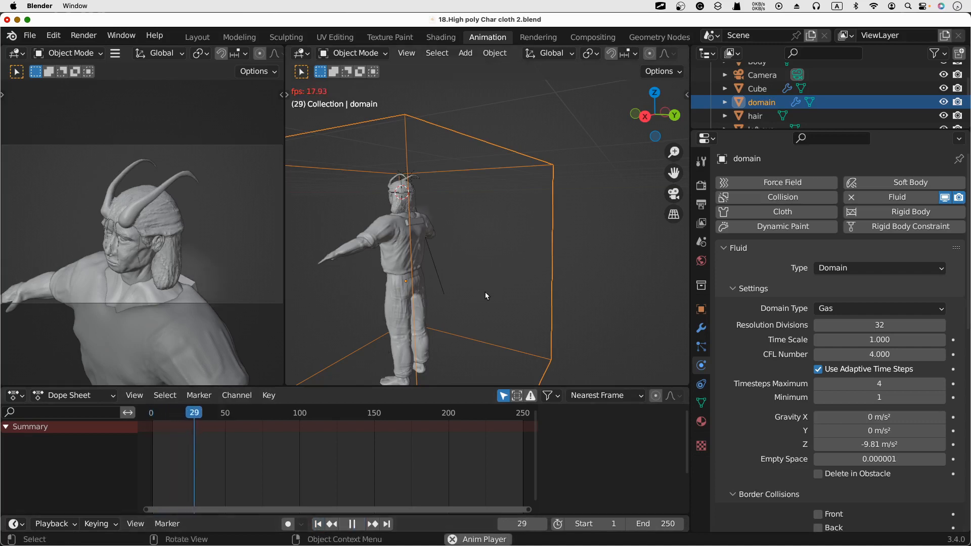
{"action": "scroll", "coordinate": [566, 268], "scroll_direction": "left", "scroll_amount": 5}
{"action": "scroll", "coordinate": [566, 268], "scroll_direction": "right", "scroll_amount": 2}
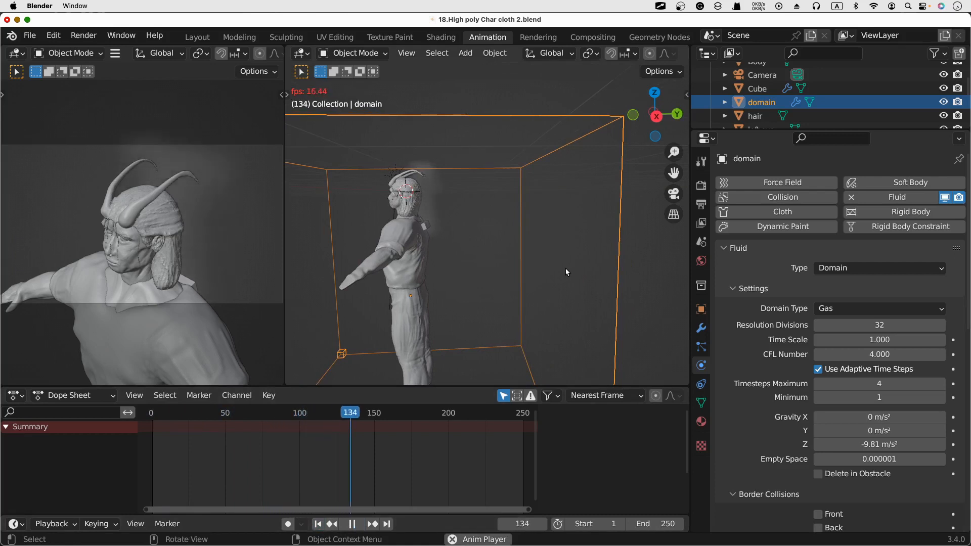
{"action": "key", "text": "space"}
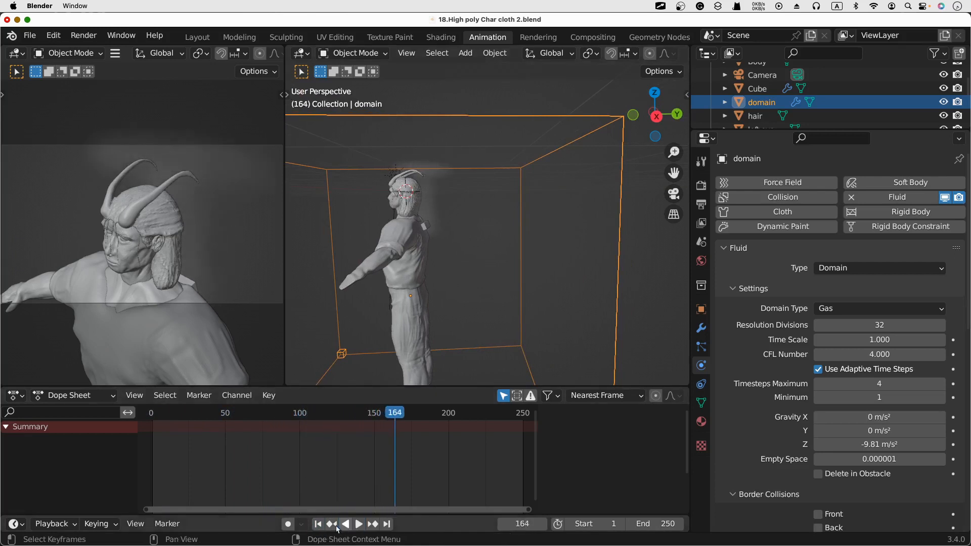
{"action": "key", "text": "shift+Left"}
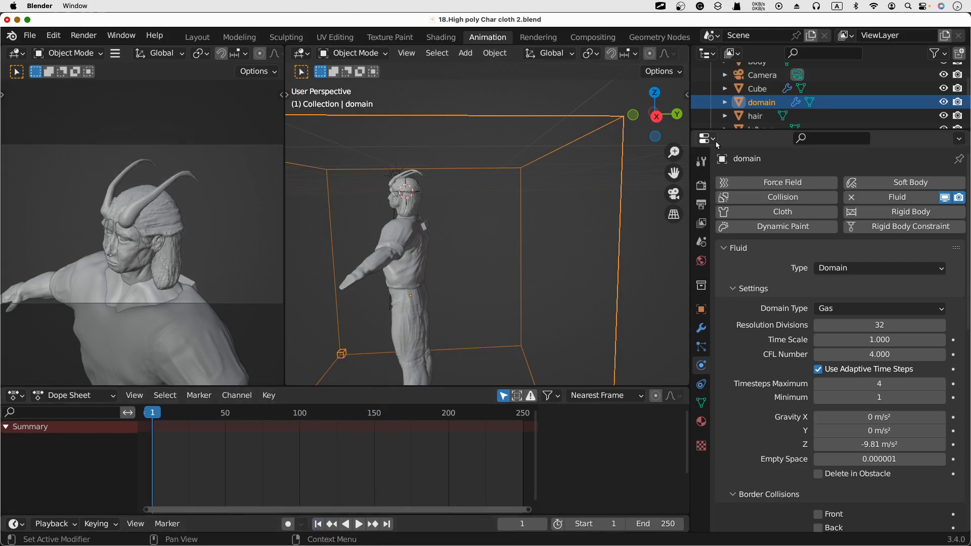
Step: Set the domain's fluid gravity to 10 m/s² on Z and -1 m/s² on Y
{"action": "left_click", "coordinate": [761, 89]}
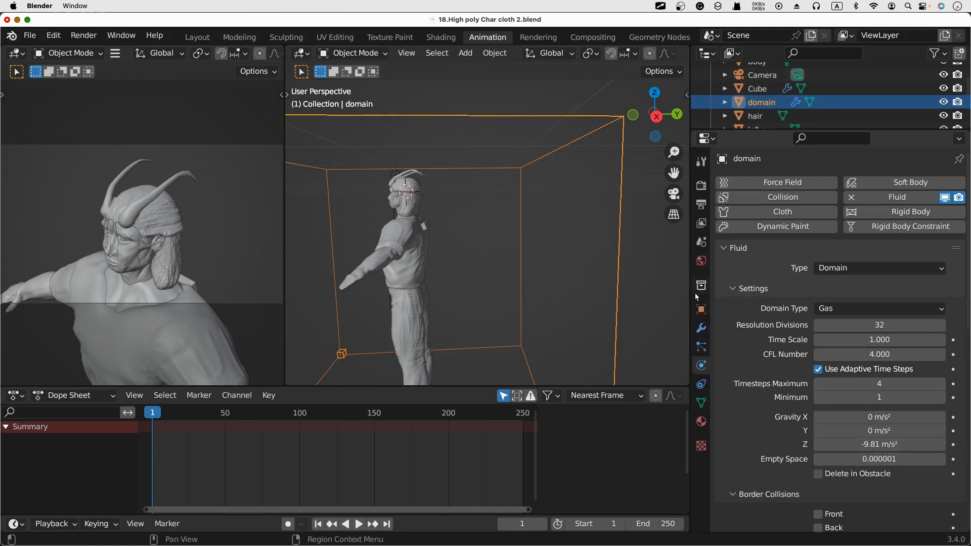
{"action": "left_click", "coordinate": [703, 248]}
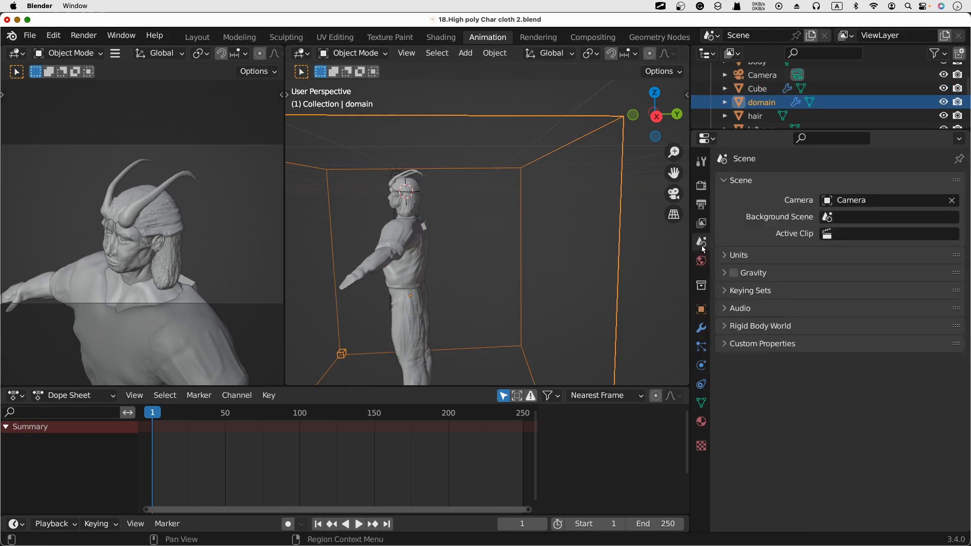
{"action": "left_click", "coordinate": [704, 364]}
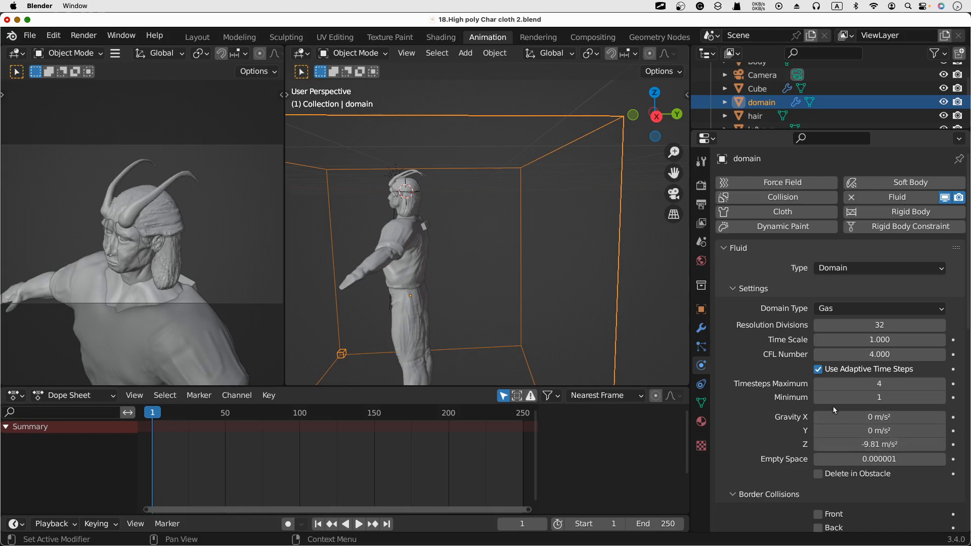
{"action": "double_click", "coordinate": [858, 440]}
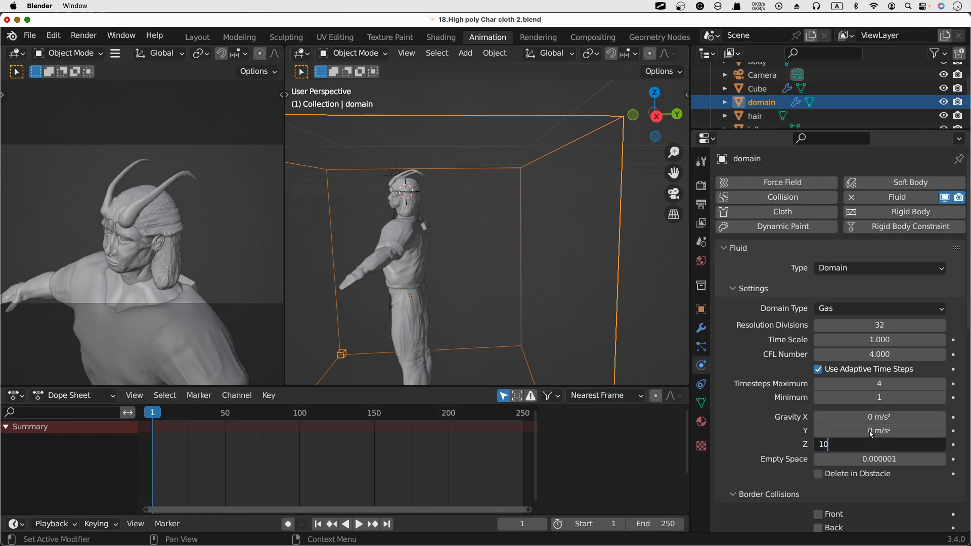
{"action": "type", "text": "10"}
{"action": "key", "text": "Return"}
{"action": "double_click", "coordinate": [872, 430]}
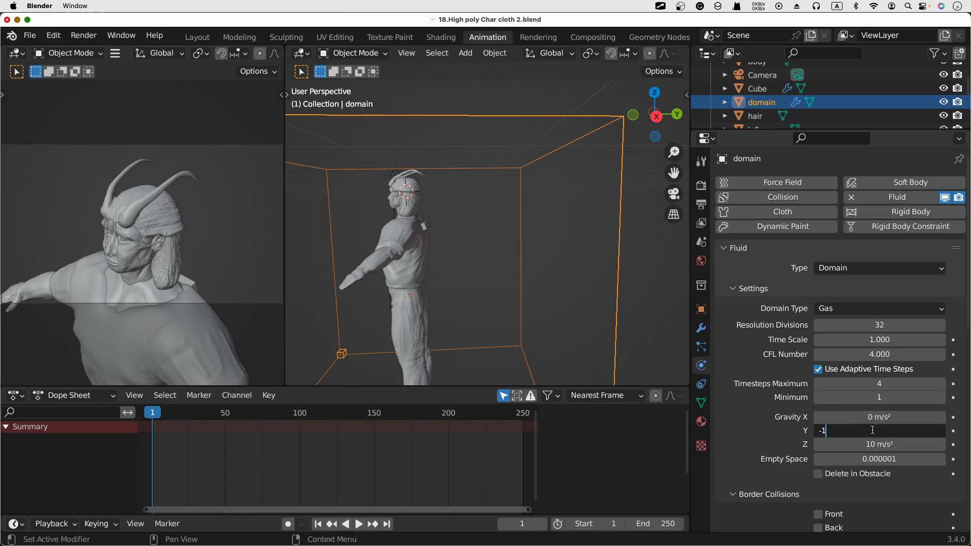
{"action": "key", "text": "Return"}
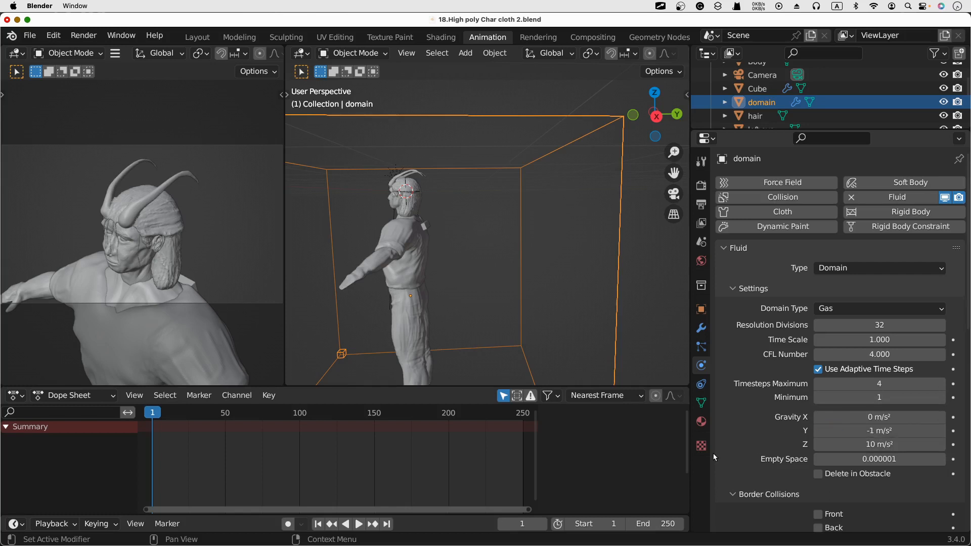
Step: Play the smoke simulation, watch the smoke behind the character from several angles, stop it and return to frame 1
{"action": "left_click", "coordinate": [359, 524]}
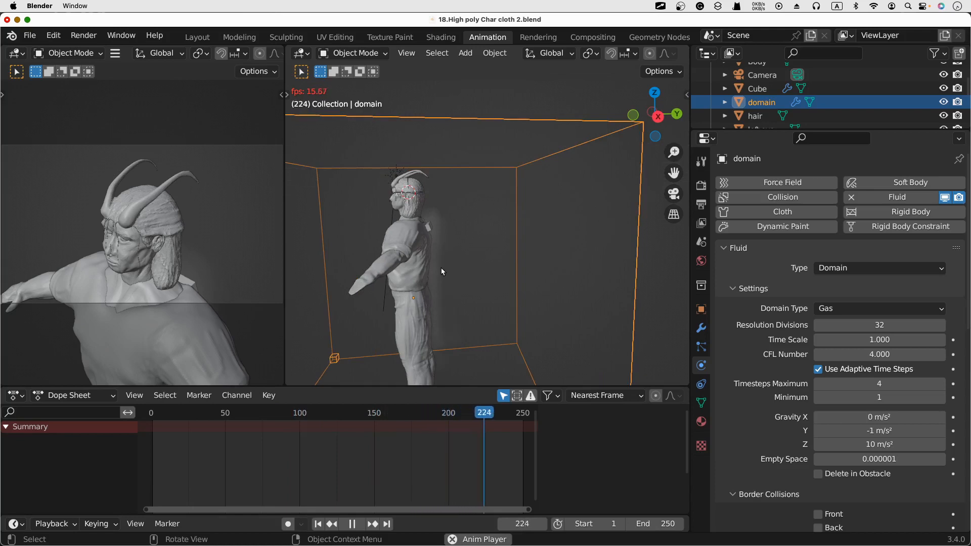
{"action": "scroll", "coordinate": [441, 268], "scroll_direction": "down", "scroll_amount": 5}
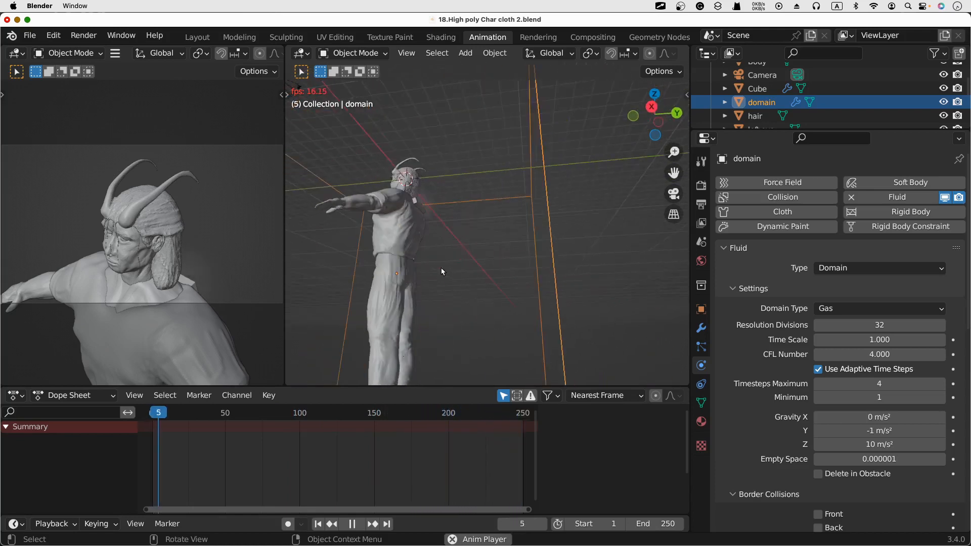
{"action": "scroll", "coordinate": [441, 268], "scroll_direction": "left", "scroll_amount": 4}
{"action": "scroll", "coordinate": [441, 267], "scroll_direction": "right", "scroll_amount": 2}
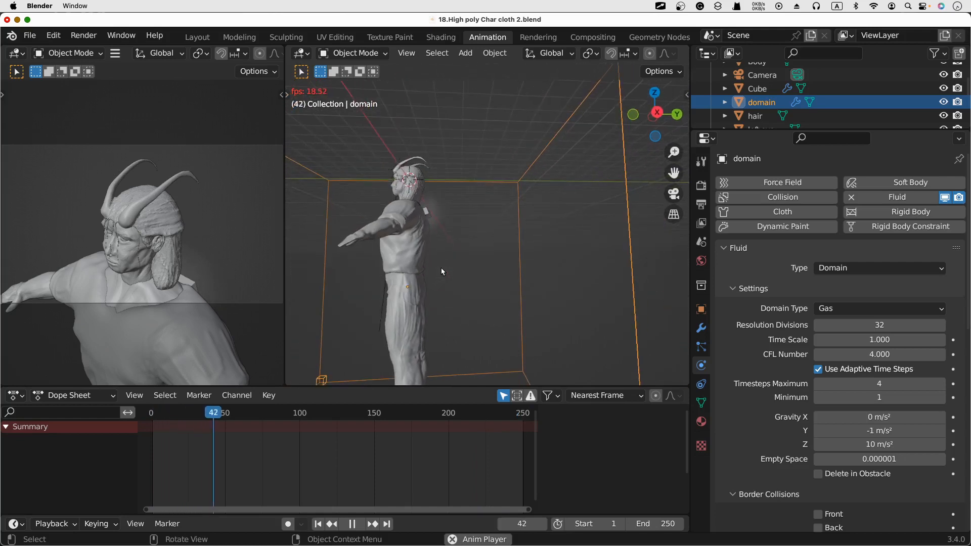
{"action": "left_click", "coordinate": [348, 527]}
{"action": "left_click", "coordinate": [317, 525]}
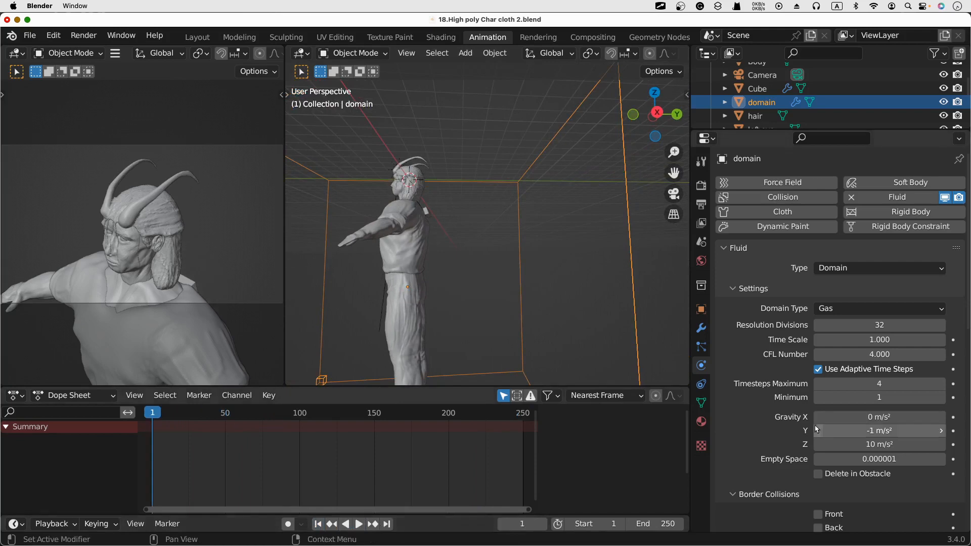
Step: Set the domain's Y gravity to -3 m/s²
{"action": "left_click", "coordinate": [842, 431]}
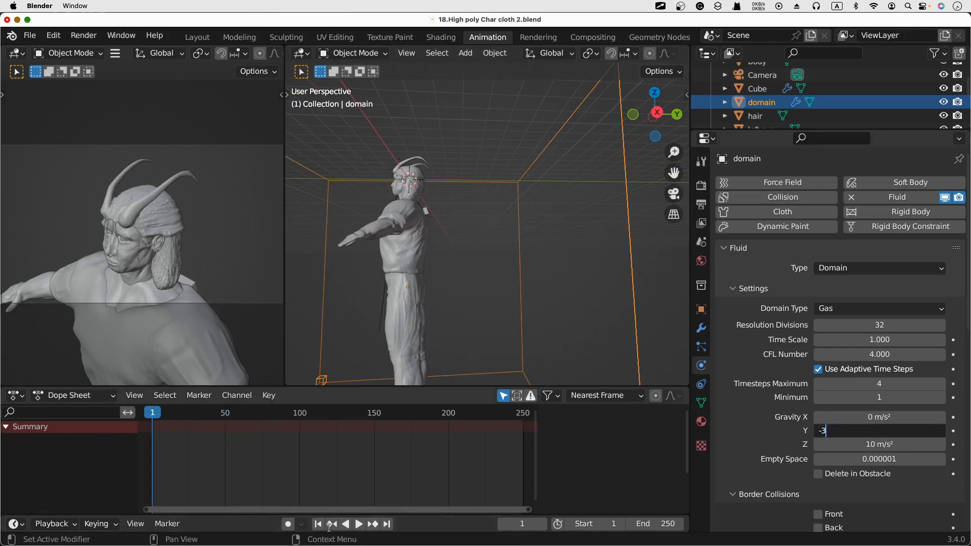
{"action": "type", "text": "-3"}
{"action": "key", "text": "Return"}
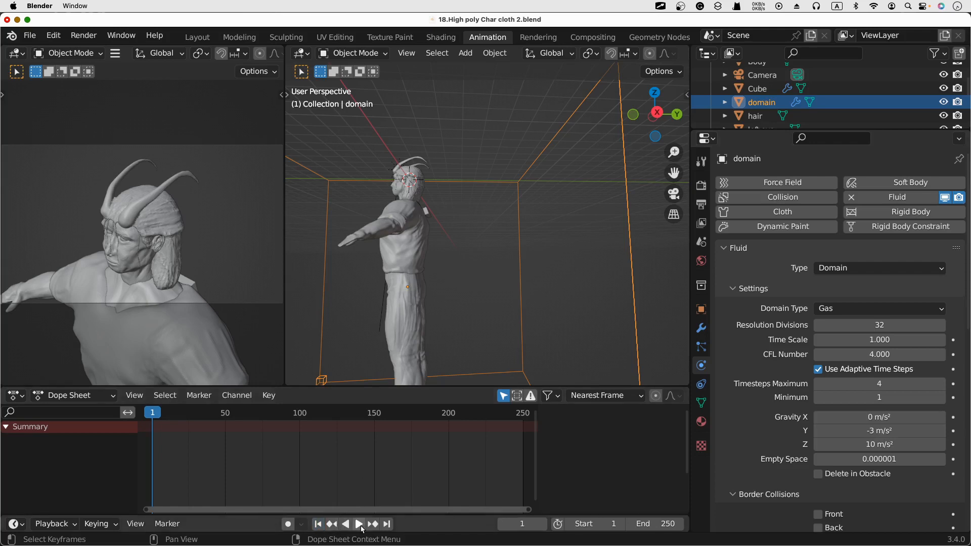
Step: Play the simulation from frame 1, check the smoke's drift from the character's side, and stop playback
{"action": "left_click", "coordinate": [359, 525]}
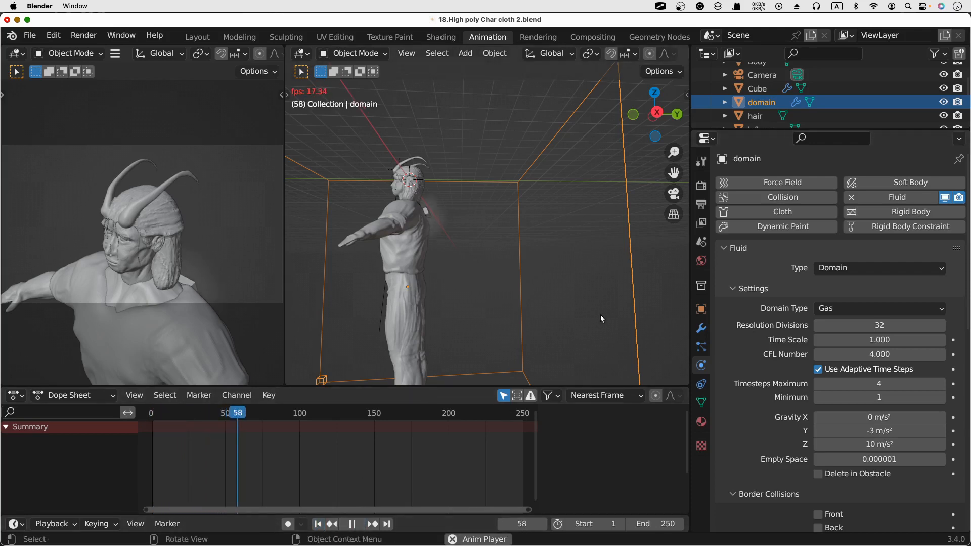
{"action": "scroll", "coordinate": [601, 316], "scroll_direction": "up", "scroll_amount": 5}
{"action": "scroll", "coordinate": [600, 315], "scroll_direction": "up", "scroll_amount": 1}
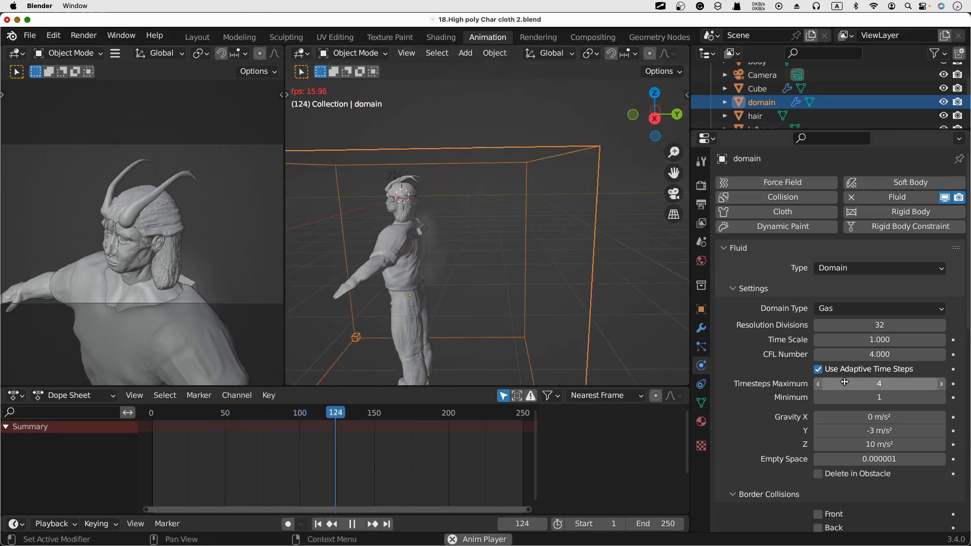
{"action": "scroll", "coordinate": [843, 380], "scroll_direction": "down", "scroll_amount": 1}
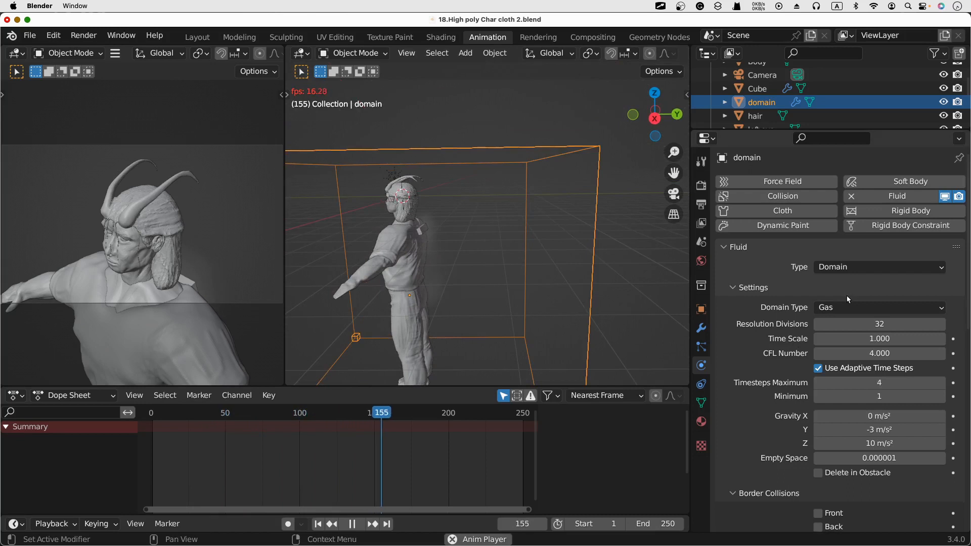
{"action": "key", "text": "space"}
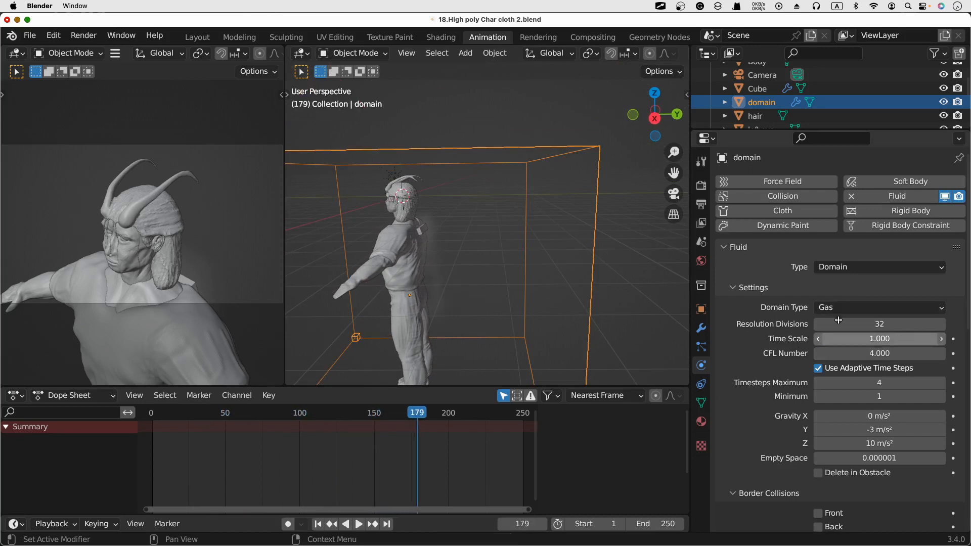
Step: Rename the Cube emitter object as smoke and locate it in the object list
{"action": "left_click", "coordinate": [754, 89]}
{"action": "double_click", "coordinate": [758, 90]}
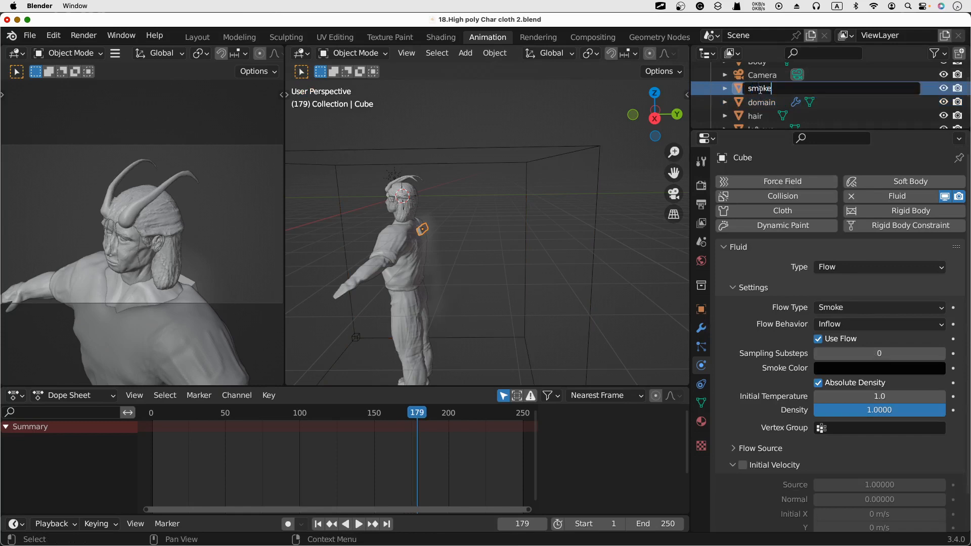
{"action": "type", "text": "smoke"}
{"action": "key", "text": "Return"}
{"action": "scroll", "coordinate": [760, 96], "scroll_direction": "down", "scroll_amount": 4}
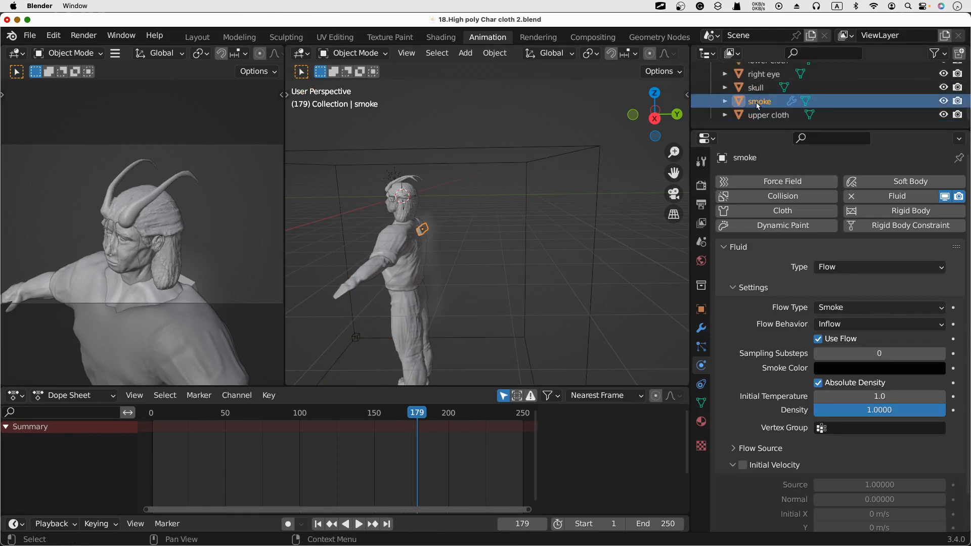
Step: Review the smoke object's fluid flow settings, from flow type and density down to initial velocity and texture
{"action": "scroll", "coordinate": [862, 338], "scroll_direction": "up", "scroll_amount": 1}
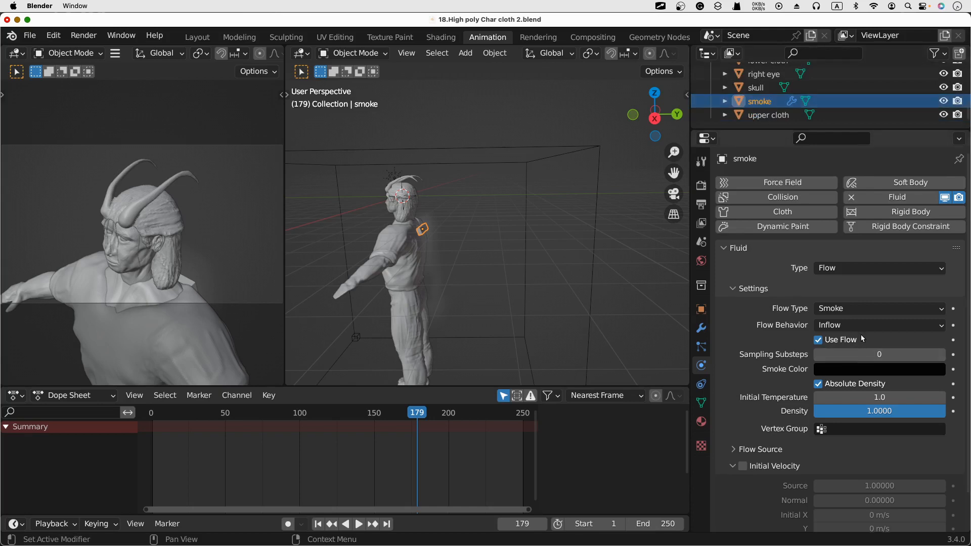
{"action": "scroll", "coordinate": [797, 388], "scroll_direction": "down", "scroll_amount": 2}
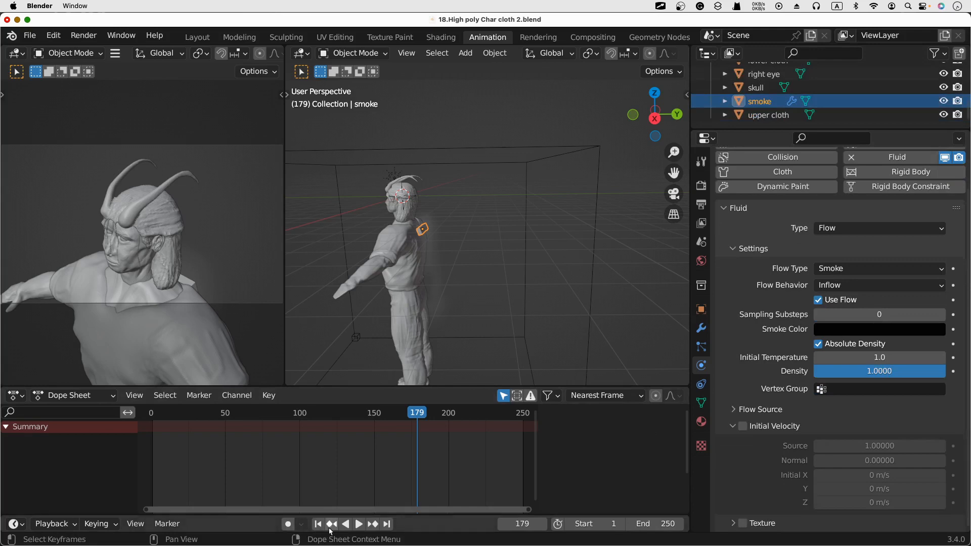
{"action": "scroll", "coordinate": [808, 385], "scroll_direction": "up", "scroll_amount": 2}
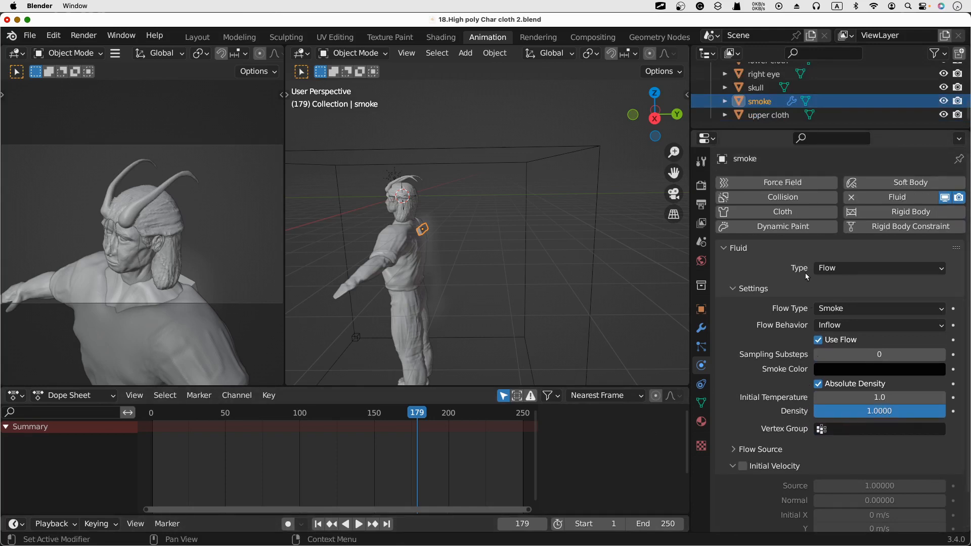
{"action": "scroll", "coordinate": [815, 316], "scroll_direction": "down", "scroll_amount": 2}
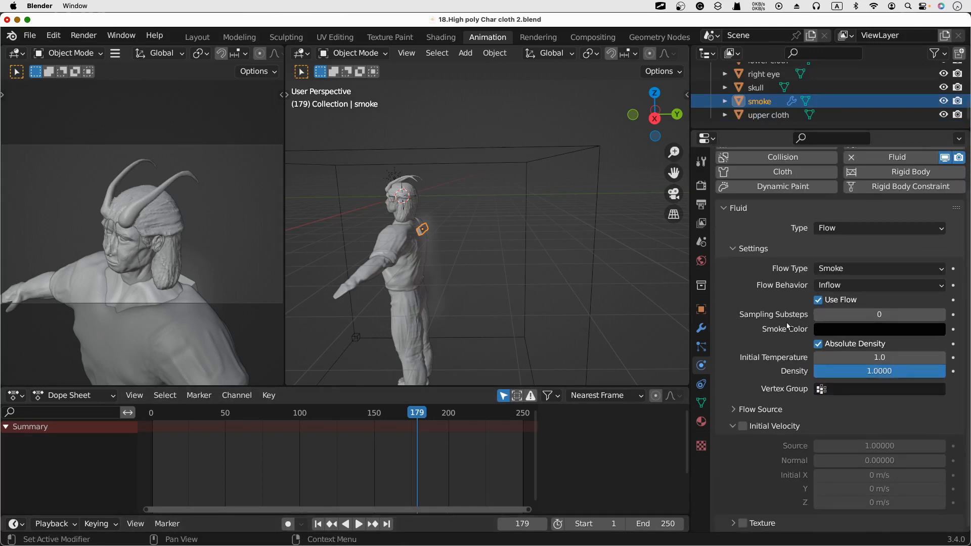
{"action": "left_click", "coordinate": [762, 88]}
{"action": "left_click", "coordinate": [763, 101]}
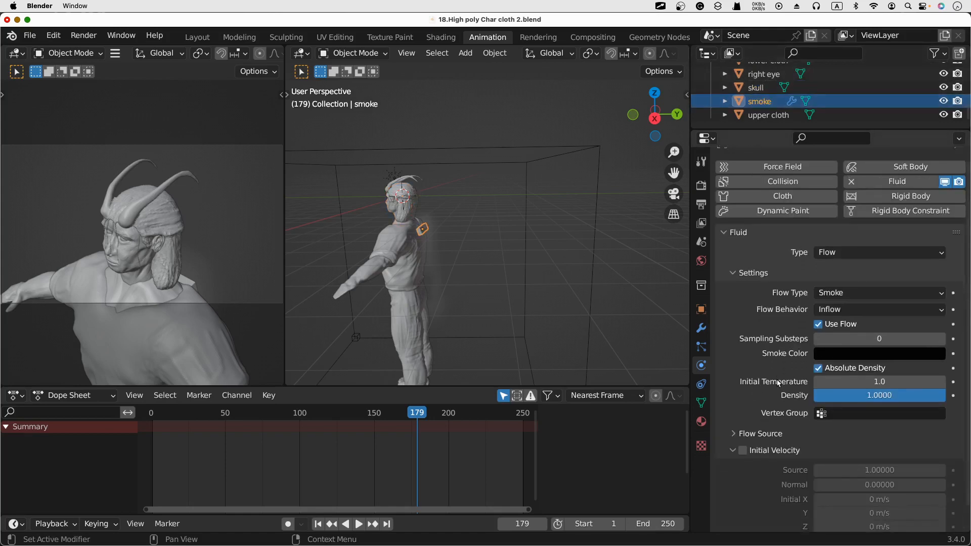
{"action": "scroll", "coordinate": [777, 384], "scroll_direction": "down", "scroll_amount": 2}
{"action": "scroll", "coordinate": [790, 378], "scroll_direction": "up", "scroll_amount": 2}
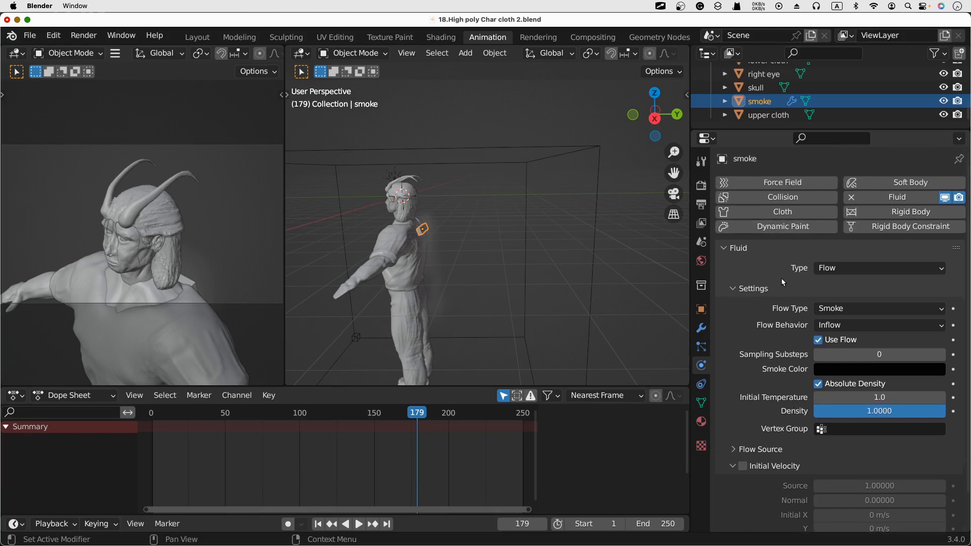
Step: Select the domain object and enable Adaptive Domain in its fluid settings
{"action": "scroll", "coordinate": [758, 115], "scroll_direction": "up", "scroll_amount": 3}
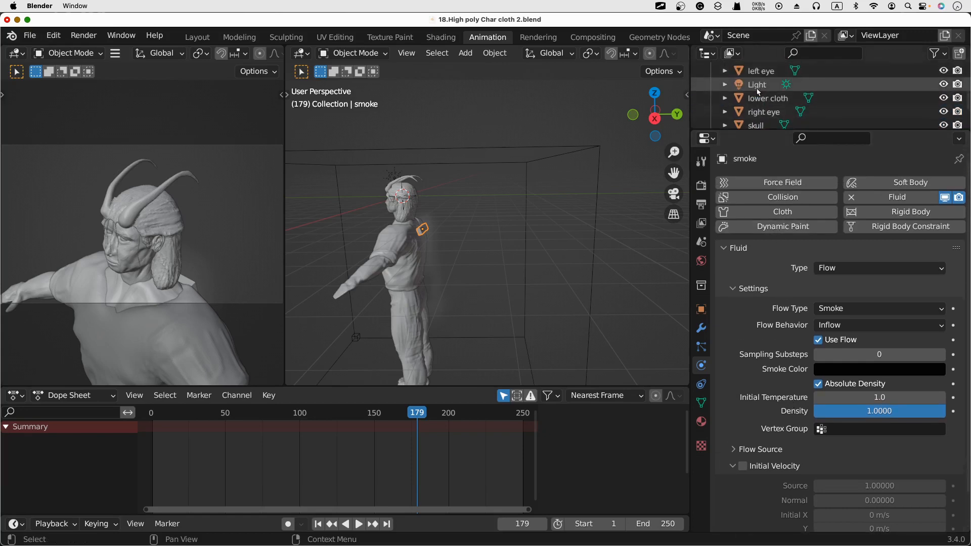
{"action": "scroll", "coordinate": [759, 85], "scroll_direction": "up", "scroll_amount": 3}
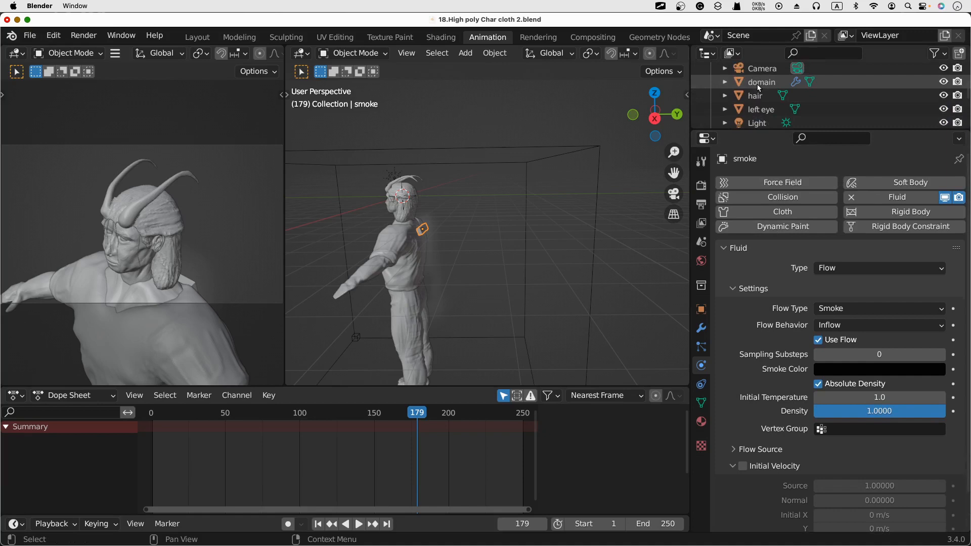
{"action": "left_click", "coordinate": [758, 82]}
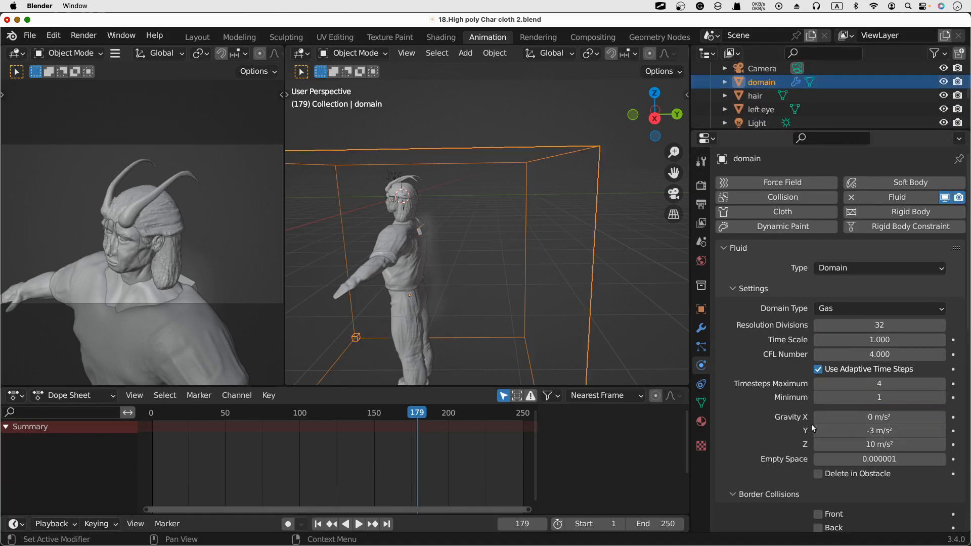
{"action": "scroll", "coordinate": [811, 424], "scroll_direction": "down", "scroll_amount": 10}
{"action": "scroll", "coordinate": [787, 400], "scroll_direction": "down", "scroll_amount": 8}
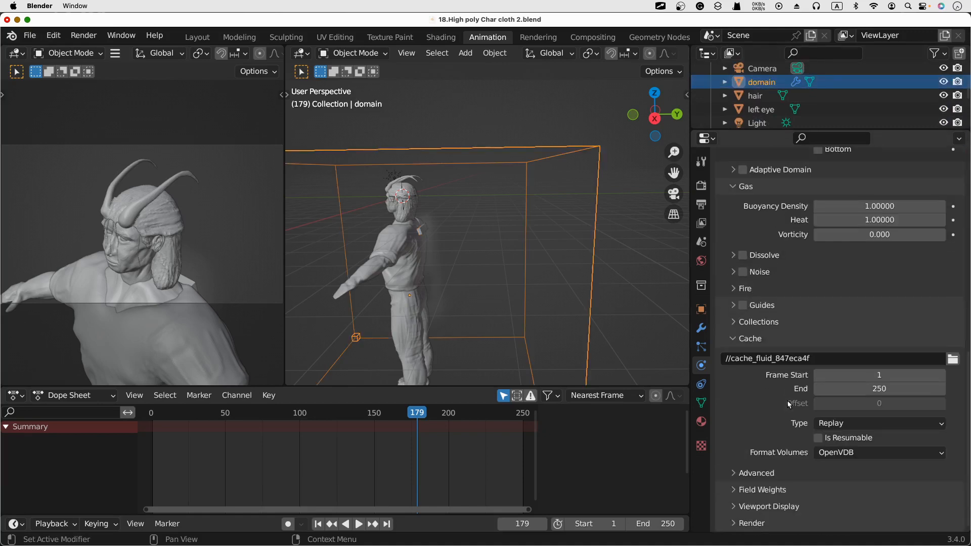
{"action": "scroll", "coordinate": [787, 401], "scroll_direction": "up", "scroll_amount": 8}
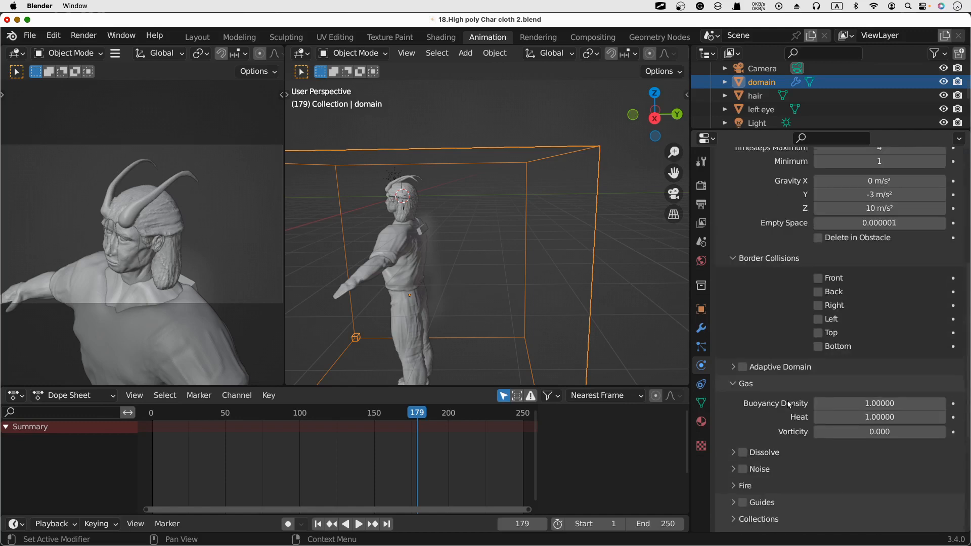
{"action": "left_click", "coordinate": [743, 368]}
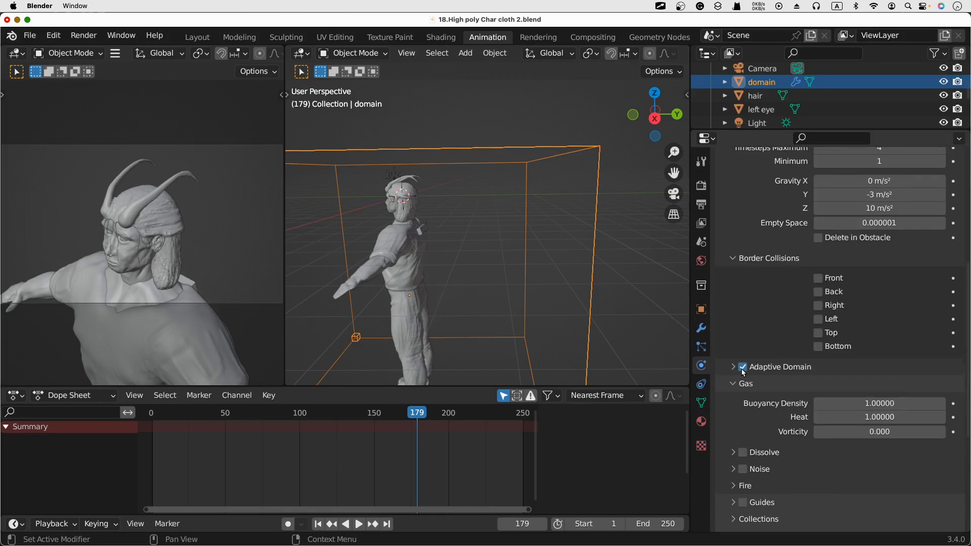
Step: Set the end frame of the domain's fluid cache to 600
{"action": "scroll", "coordinate": [794, 398], "scroll_direction": "down", "scroll_amount": 5}
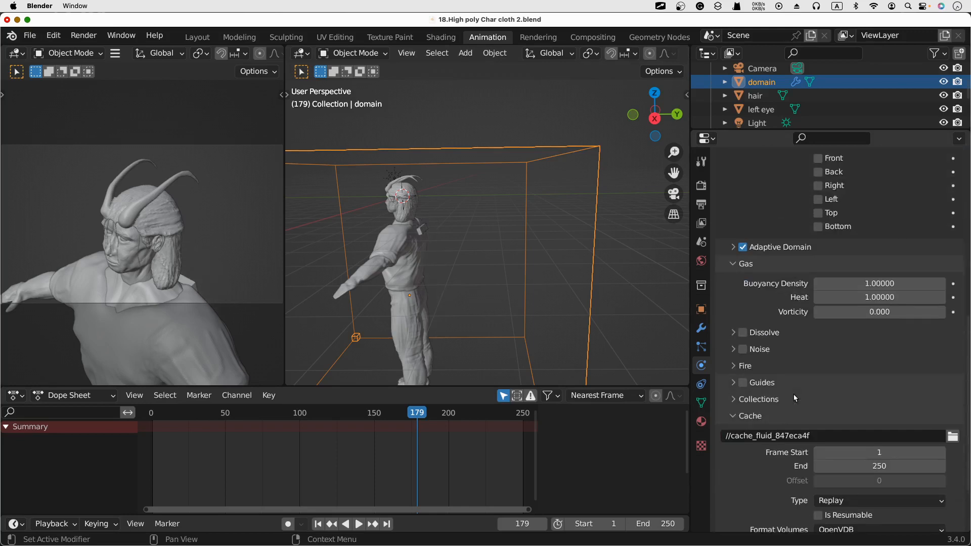
{"action": "scroll", "coordinate": [805, 469], "scroll_direction": "down", "scroll_amount": 3}
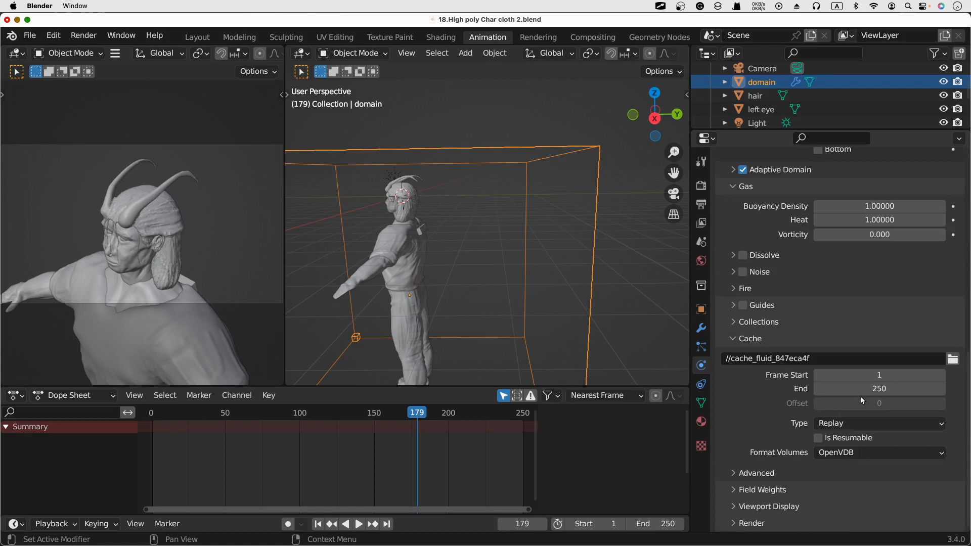
{"action": "left_click", "coordinate": [865, 389]}
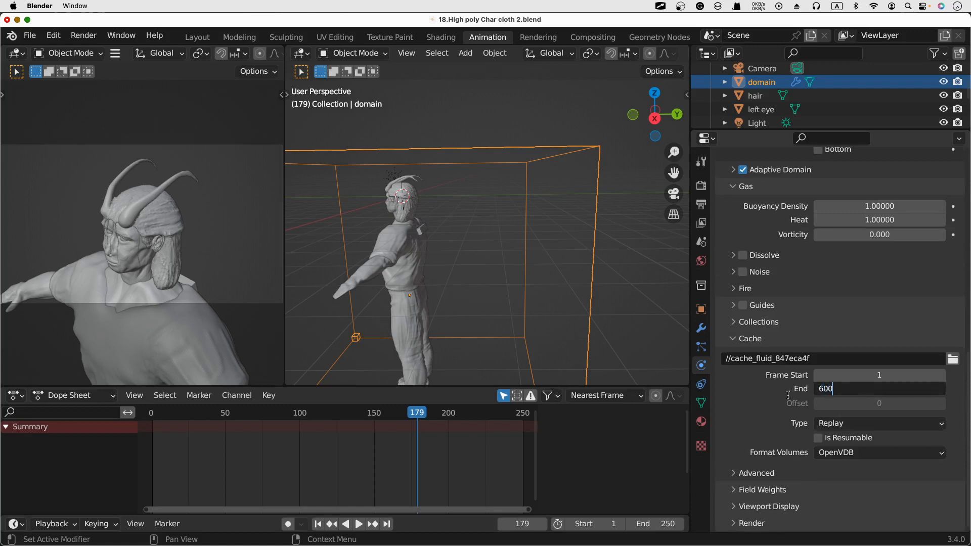
{"action": "key", "text": "Return"}
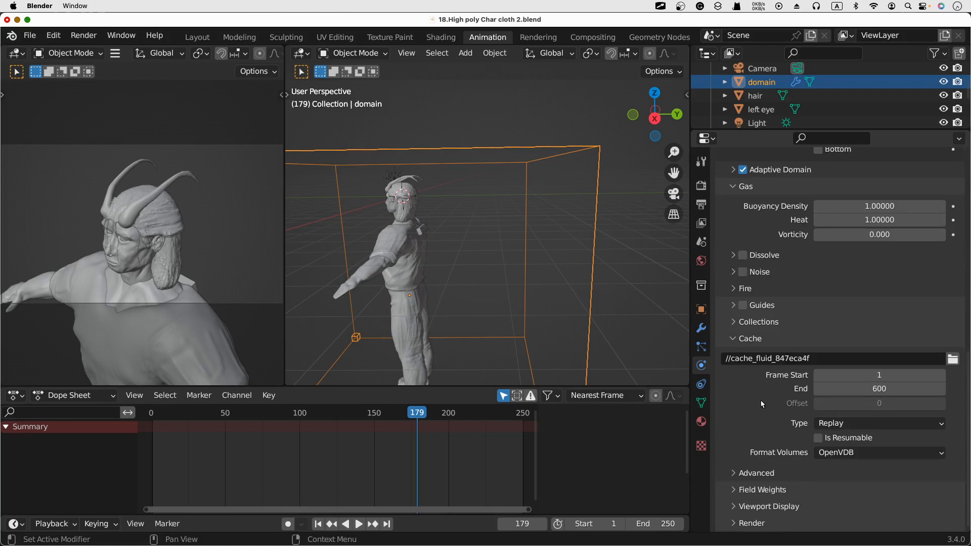
Step: Play the simulation, inspect the smoke around the character from all around, including front and side views, and stop playback
{"action": "left_click", "coordinate": [326, 526]}
{"action": "left_click", "coordinate": [359, 524]}
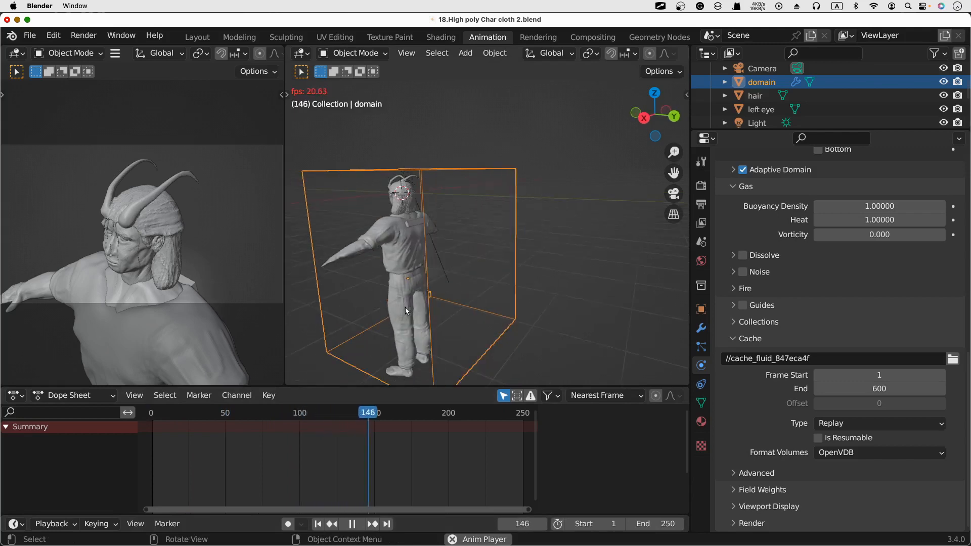
{"action": "scroll", "coordinate": [405, 310], "scroll_direction": "left", "scroll_amount": 3}
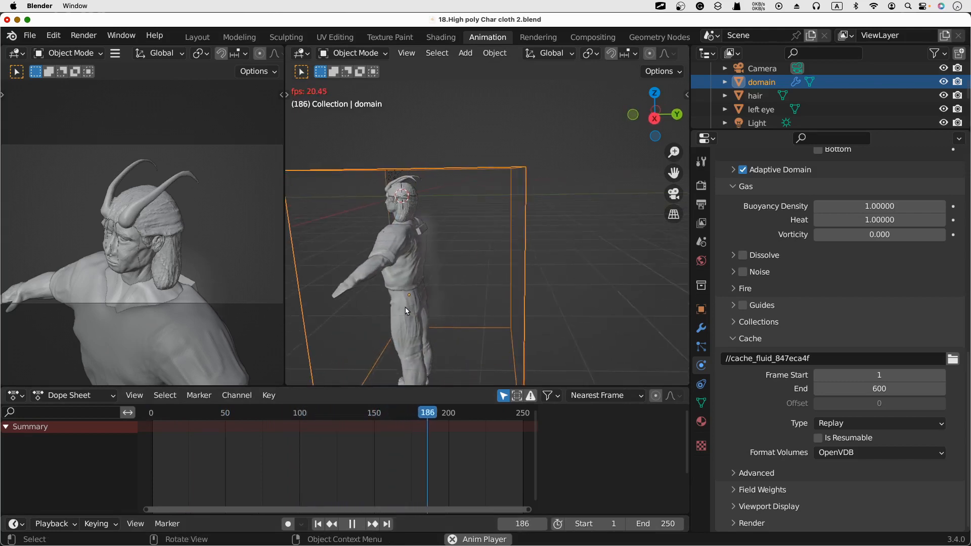
{"action": "scroll", "coordinate": [405, 310], "scroll_direction": "left", "scroll_amount": 2}
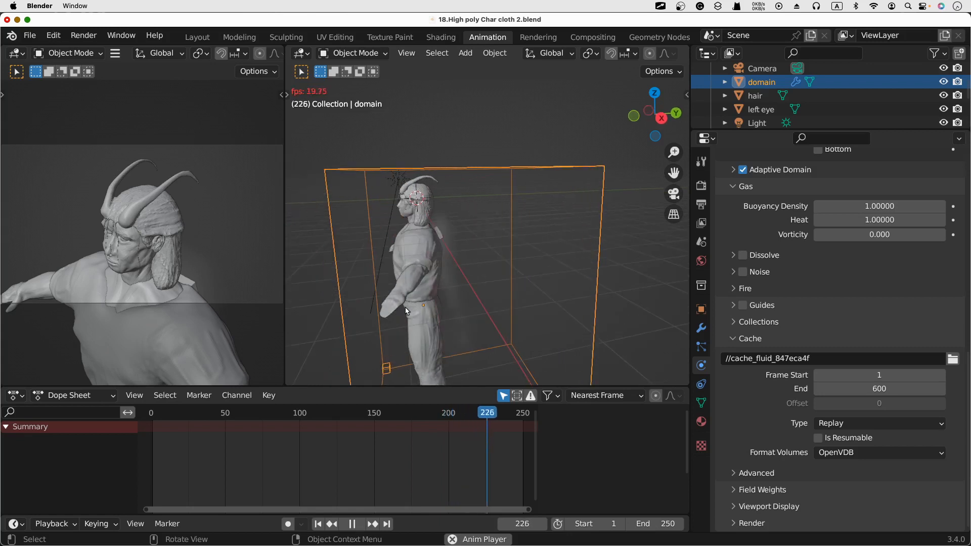
{"action": "scroll", "coordinate": [406, 310], "scroll_direction": "left", "scroll_amount": 5}
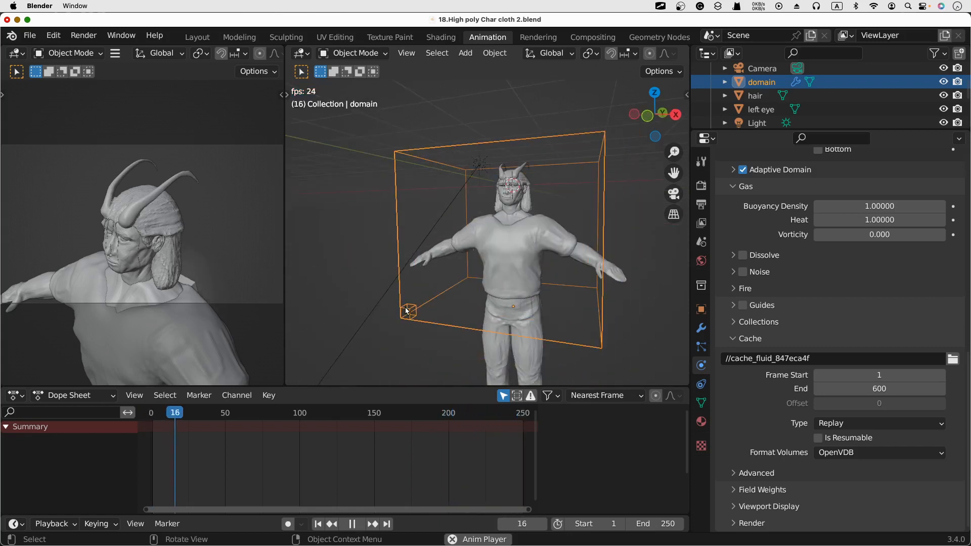
{"action": "key", "text": "KP_1"}
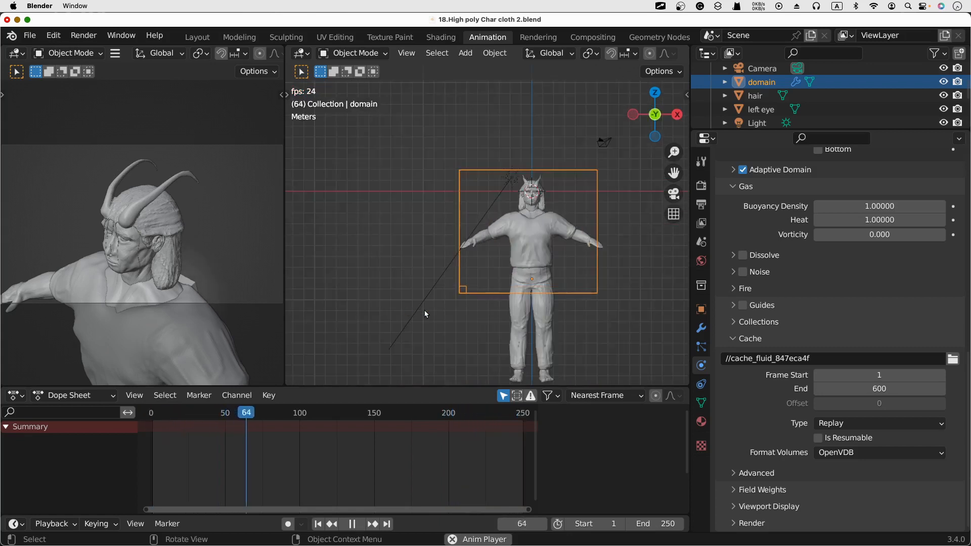
{"action": "key", "text": "KP_3"}
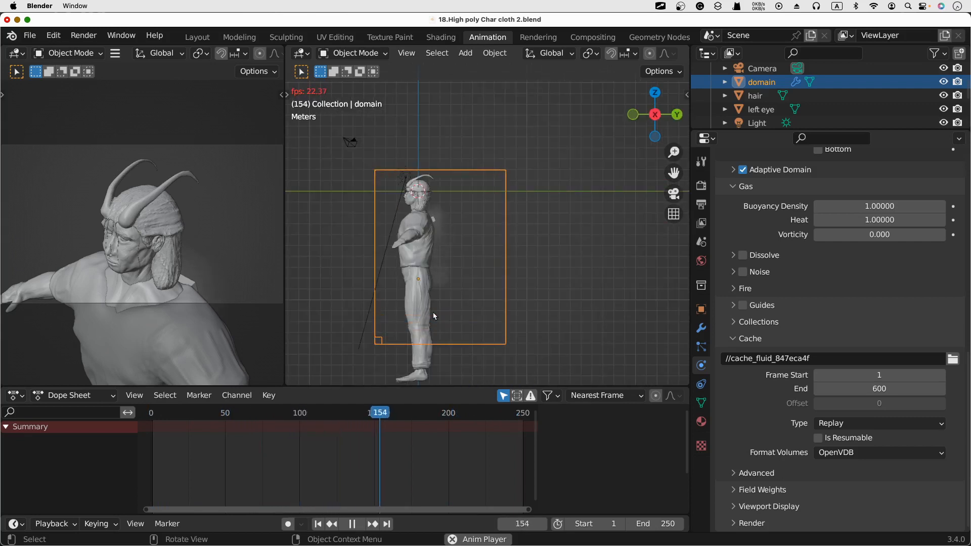
{"action": "left_click", "coordinate": [349, 525]}
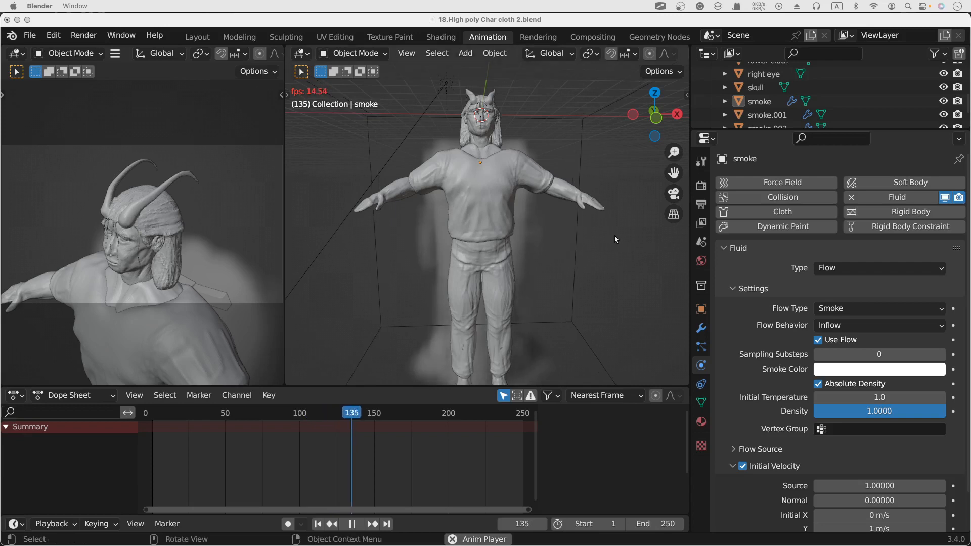
Step: Examine how the smoke from the three emitters spreads behind the character during playback, from the front, sides and back
{"action": "scroll", "coordinate": [562, 250], "scroll_direction": "right", "scroll_amount": 10}
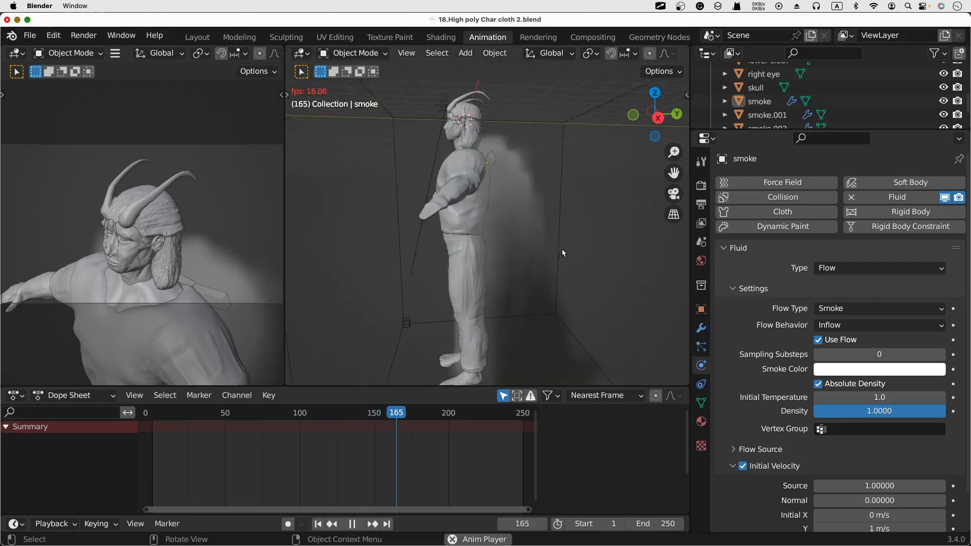
{"action": "scroll", "coordinate": [562, 248], "scroll_direction": "left", "scroll_amount": 8}
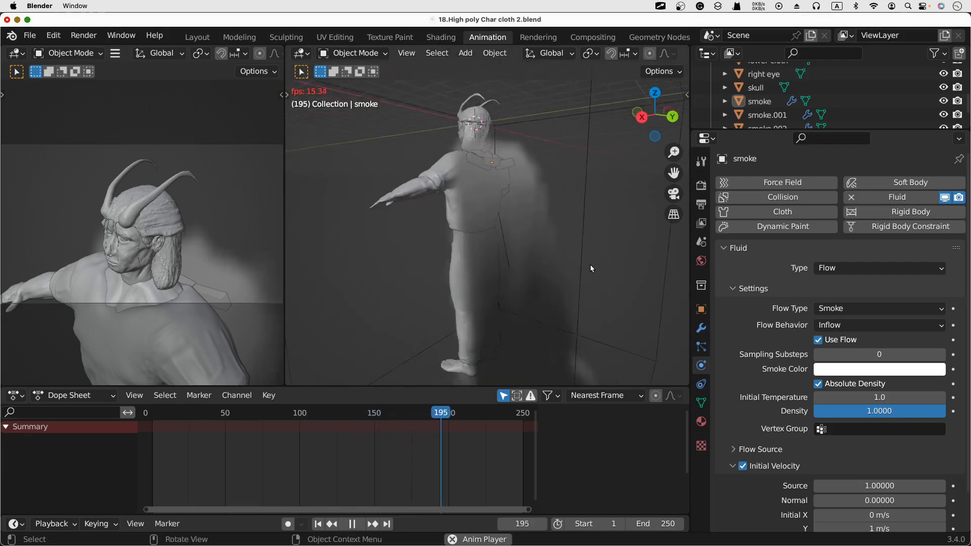
{"action": "scroll", "coordinate": [493, 165], "scroll_direction": "left", "scroll_amount": 8}
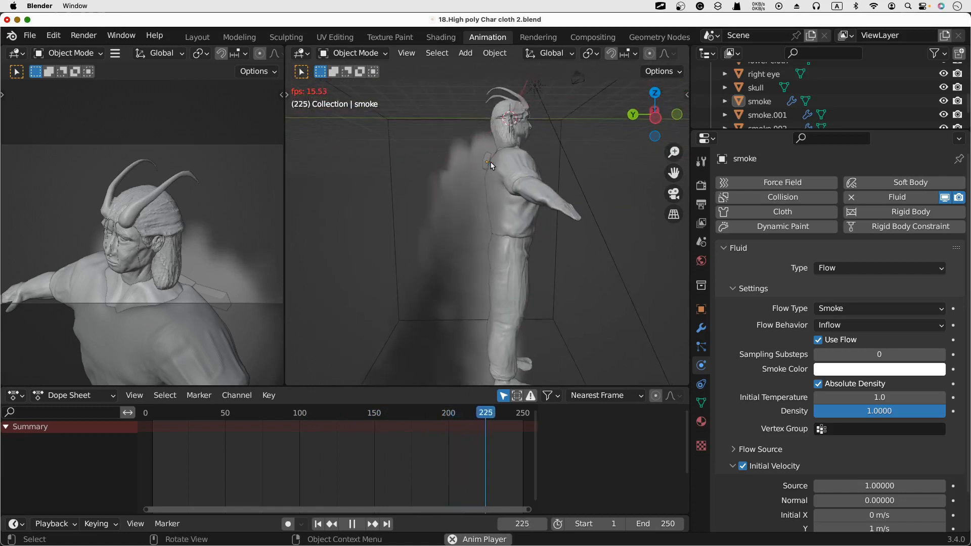
{"action": "scroll", "coordinate": [492, 163], "scroll_direction": "left", "scroll_amount": 3}
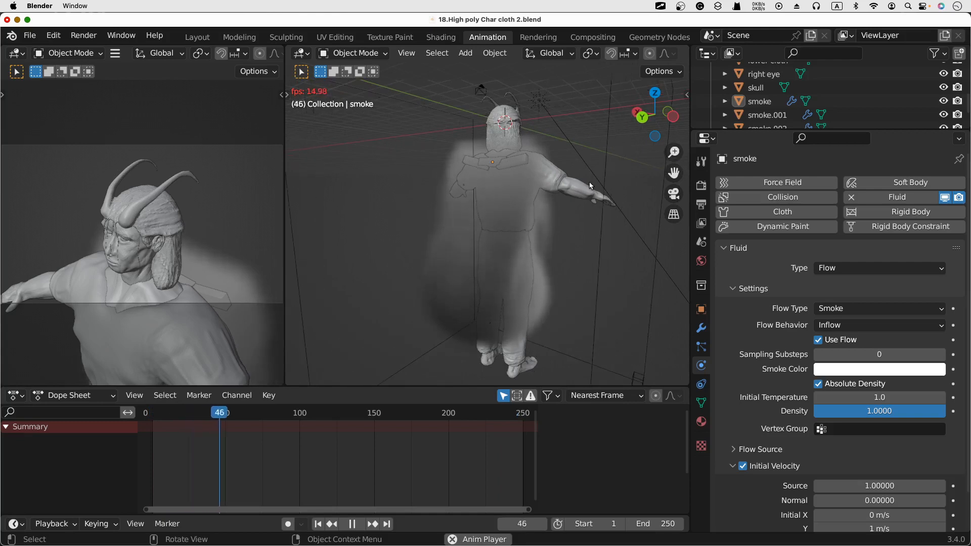
{"action": "scroll", "coordinate": [574, 262], "scroll_direction": "left", "scroll_amount": 3}
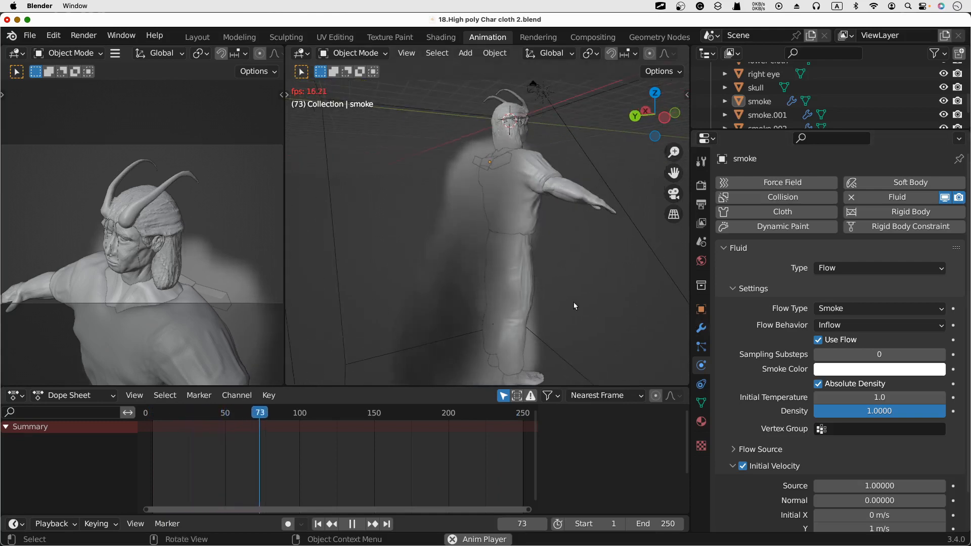
{"action": "scroll", "coordinate": [578, 302], "scroll_direction": "left", "scroll_amount": 5}
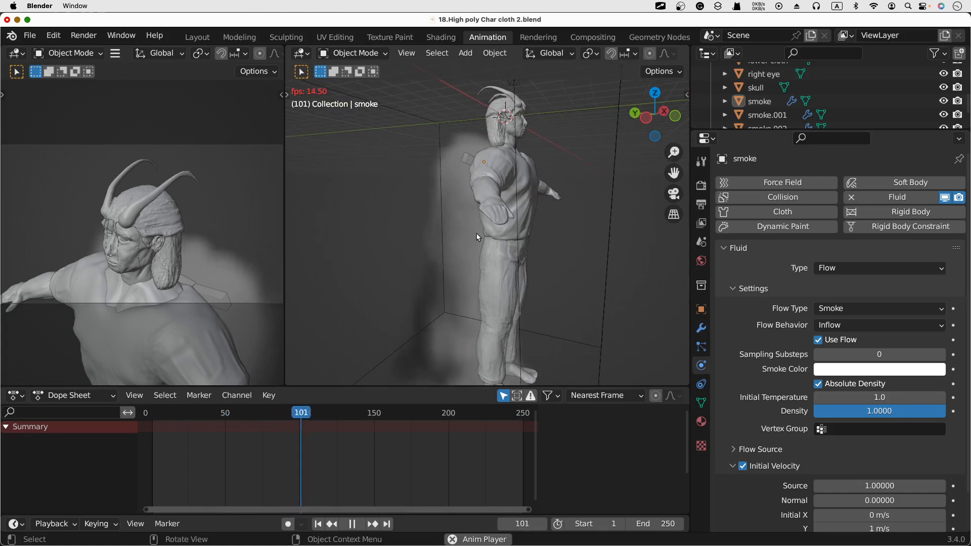
{"action": "scroll", "coordinate": [476, 233], "scroll_direction": "left", "scroll_amount": 2}
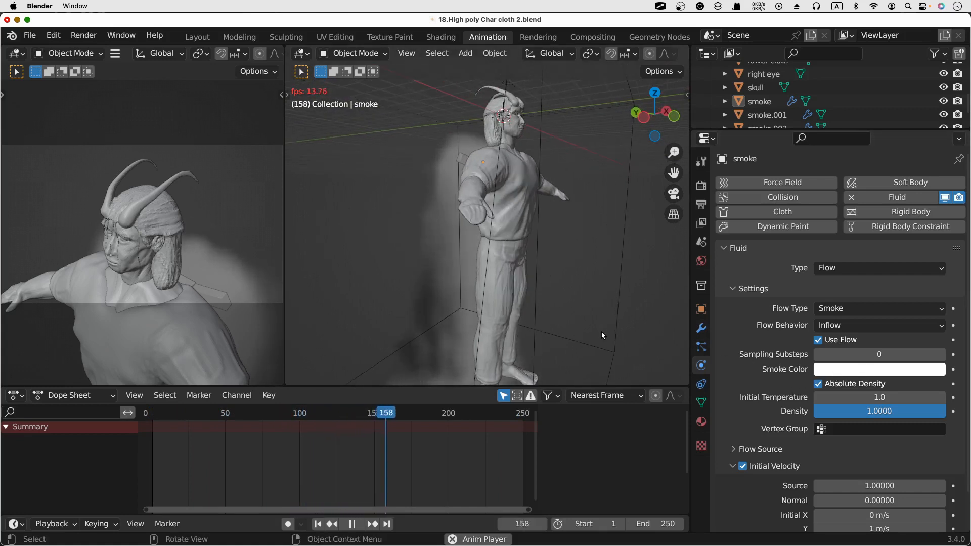
{"action": "scroll", "coordinate": [601, 333], "scroll_direction": "left", "scroll_amount": 5}
{"action": "scroll", "coordinate": [601, 334], "scroll_direction": "left", "scroll_amount": 5}
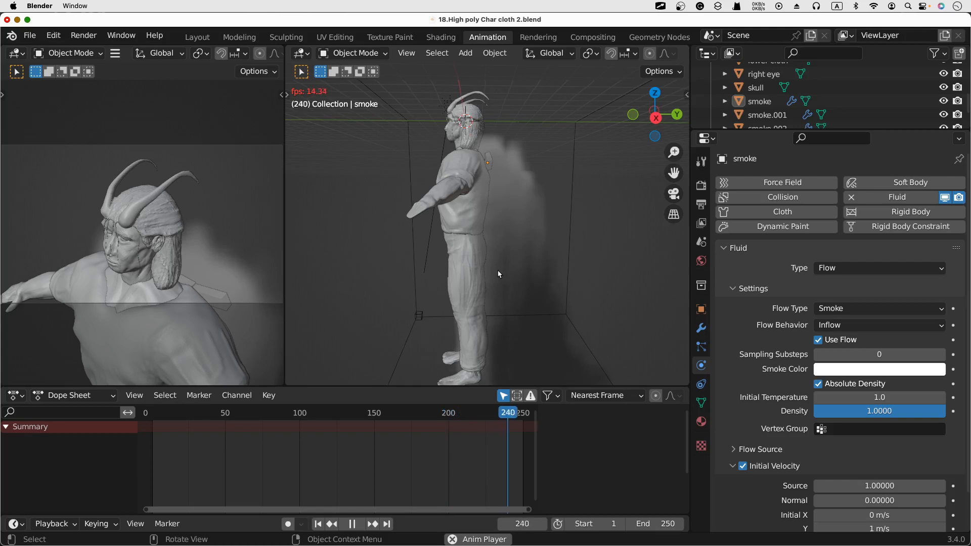
{"action": "scroll", "coordinate": [498, 274], "scroll_direction": "right", "scroll_amount": 5}
{"action": "scroll", "coordinate": [498, 274], "scroll_direction": "right", "scroll_amount": 3}
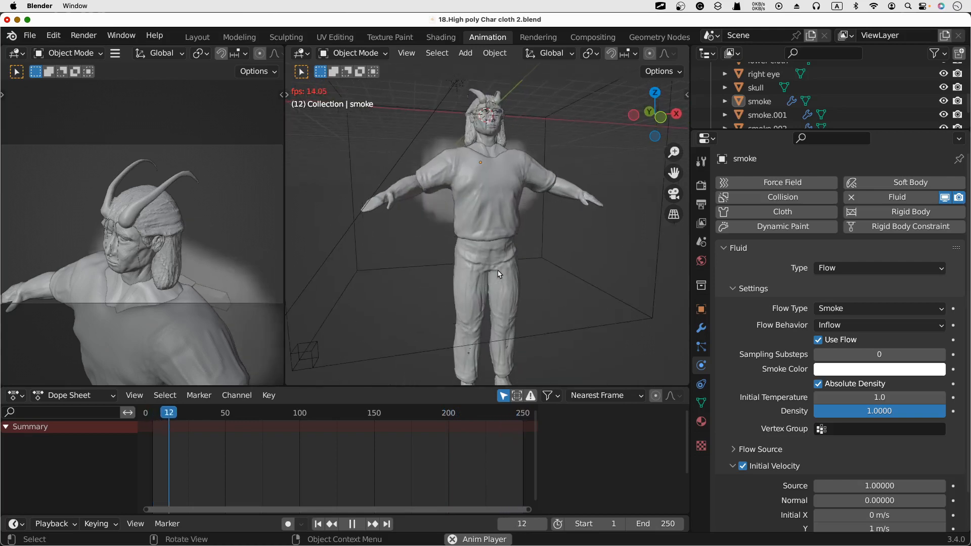
{"action": "scroll", "coordinate": [499, 274], "scroll_direction": "right", "scroll_amount": 2}
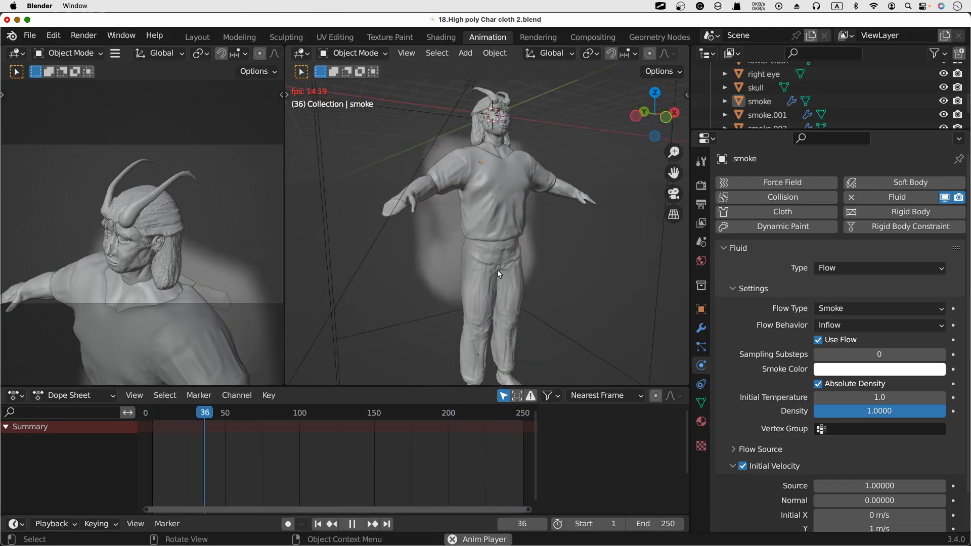
{"action": "scroll", "coordinate": [498, 274], "scroll_direction": "right", "scroll_amount": 5}
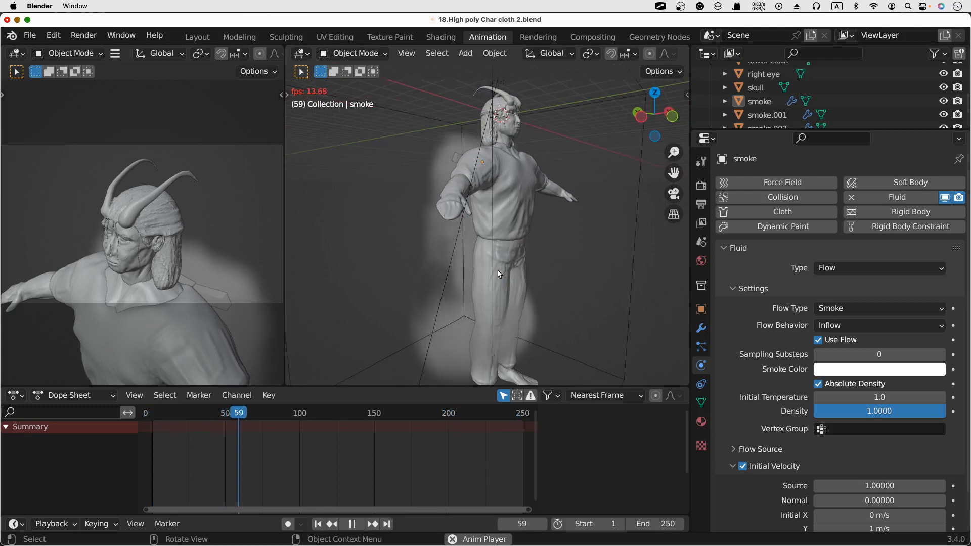
{"action": "scroll", "coordinate": [498, 274], "scroll_direction": "right", "scroll_amount": 2}
{"action": "scroll", "coordinate": [498, 274], "scroll_direction": "right", "scroll_amount": 3}
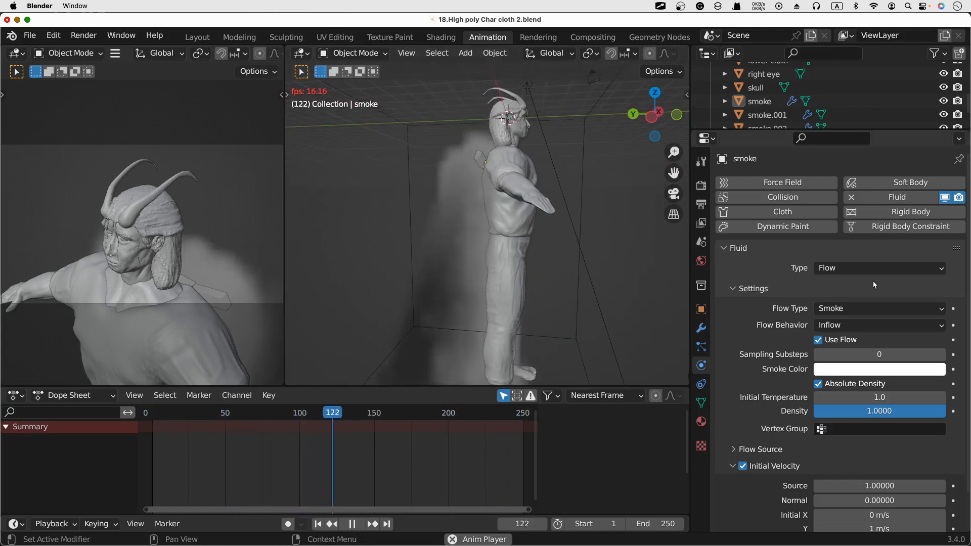
Step: Set the smoke emitter's flow type to Fire + Smoke, check the result from the front and back, and stop playback
{"action": "left_click", "coordinate": [869, 307]}
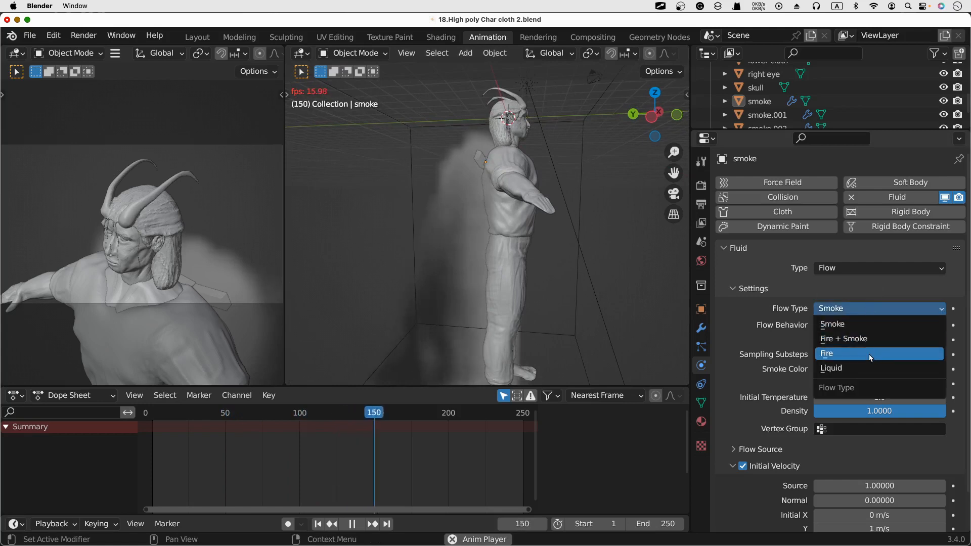
{"action": "left_click", "coordinate": [864, 339]}
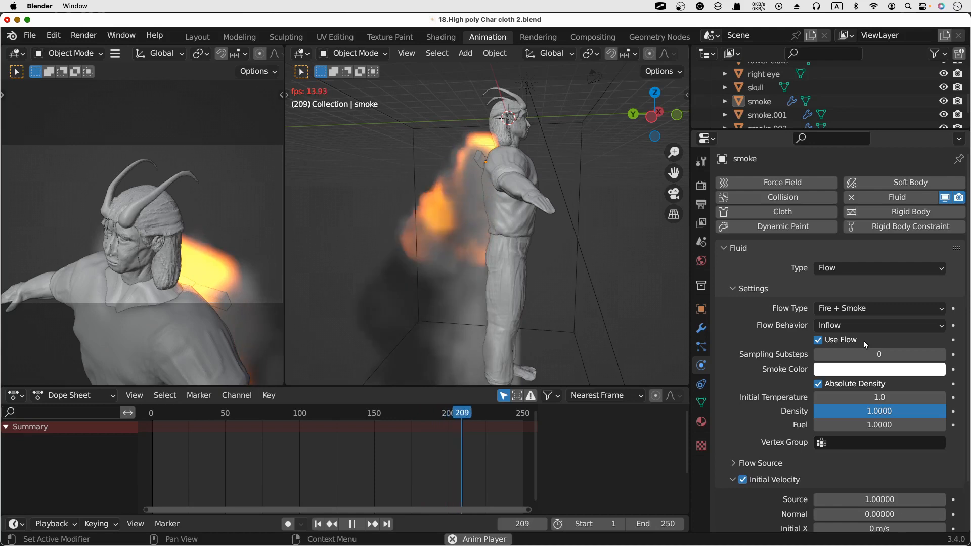
{"action": "scroll", "coordinate": [584, 290], "scroll_direction": "right", "scroll_amount": 10}
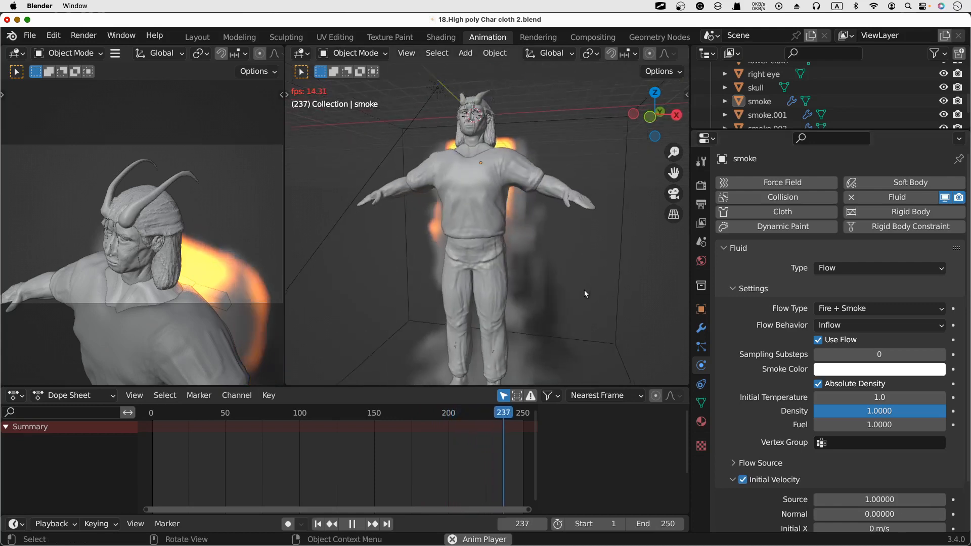
{"action": "scroll", "coordinate": [584, 290], "scroll_direction": "left", "scroll_amount": 10}
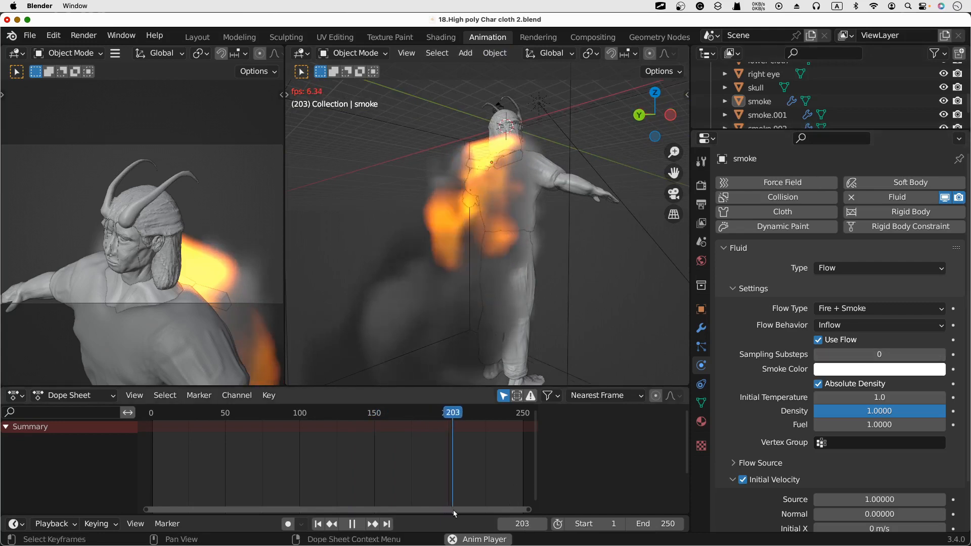
{"action": "key", "text": "space"}
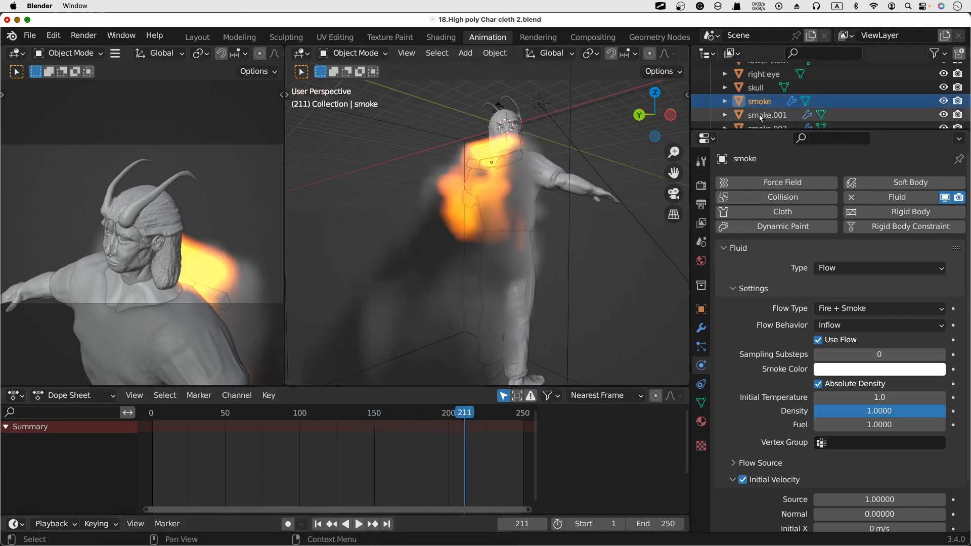
Step: Select smoke, smoke.001 and smoke.002 together and move them down along the Z axis by about 0.72 m
{"action": "scroll", "coordinate": [760, 113], "scroll_direction": "down", "scroll_amount": 2}
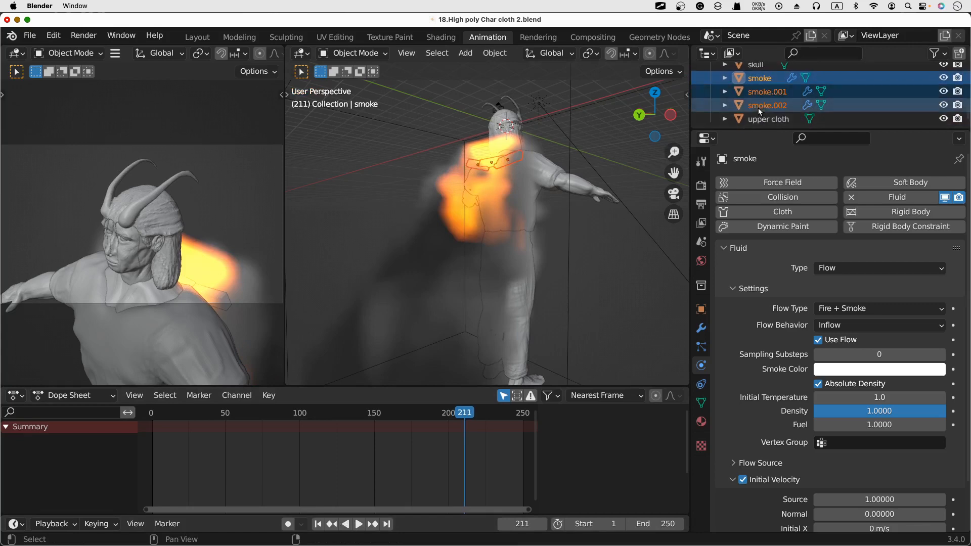
{"action": "left_click", "coordinate": [759, 108], "text": "shift"}
{"action": "scroll", "coordinate": [442, 183], "scroll_direction": "left", "scroll_amount": 4}
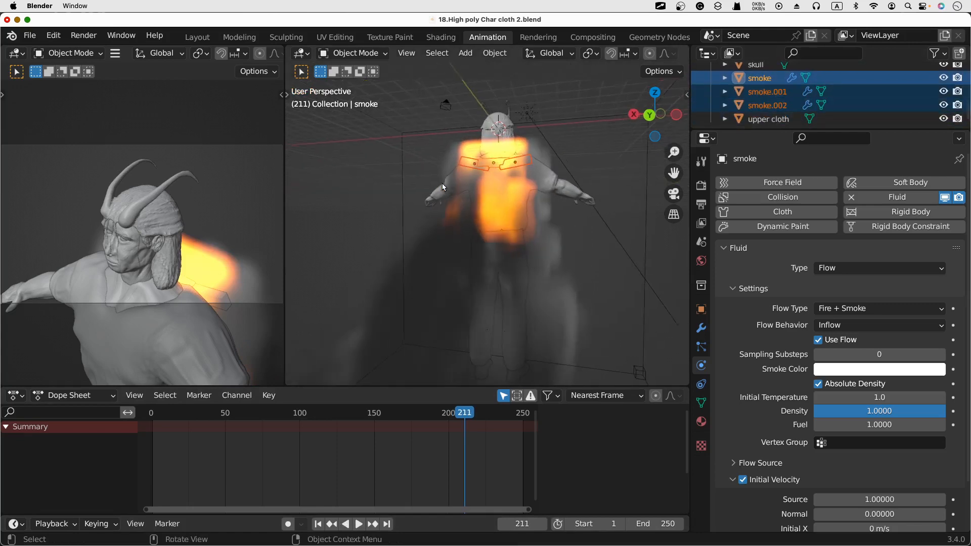
{"action": "key", "text": "g"}
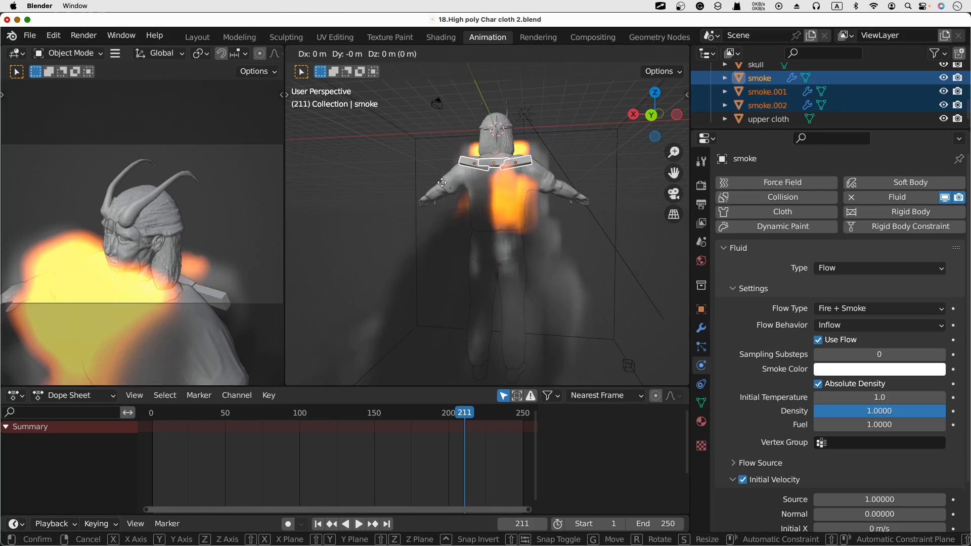
{"action": "key", "text": "z"}
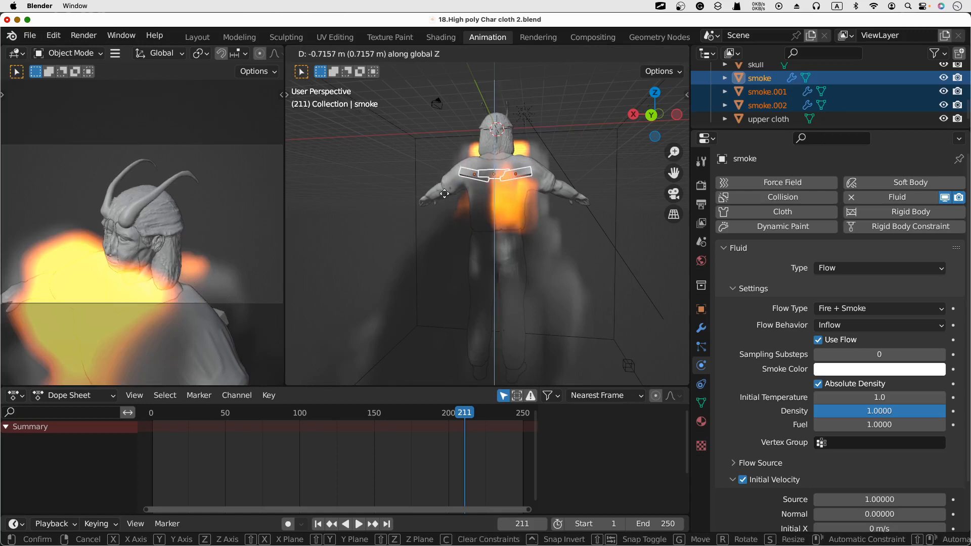
{"action": "left_click", "coordinate": [445, 194]}
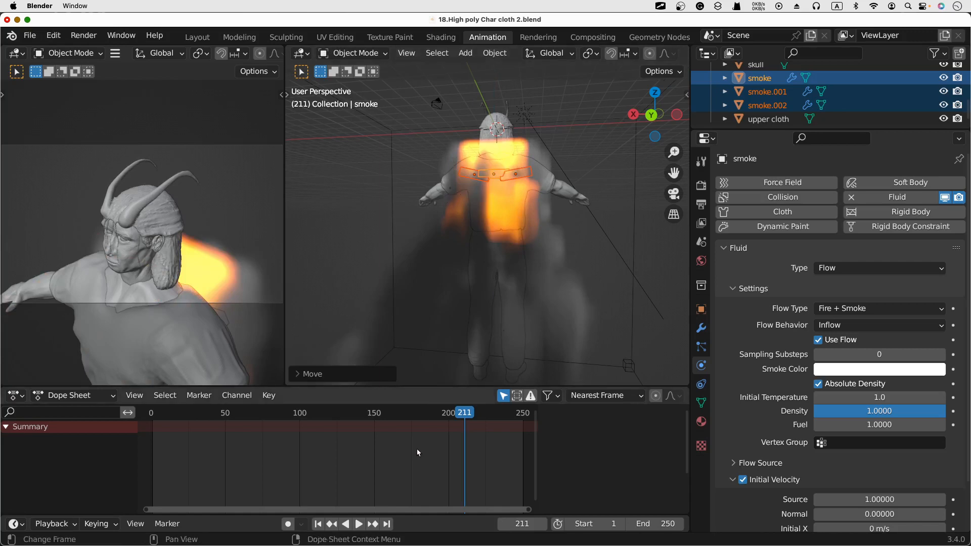
Step: Replay the simulation from the first frame and examine the fire and smoke from all sides of the character
{"action": "left_click", "coordinate": [319, 525]}
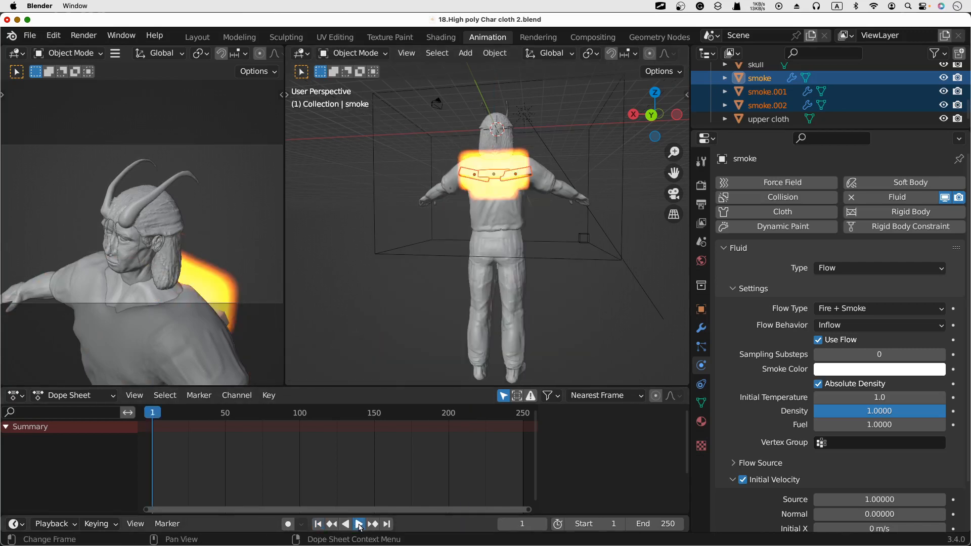
{"action": "left_click", "coordinate": [359, 527]}
{"action": "key", "text": "ctrl+KP_3"}
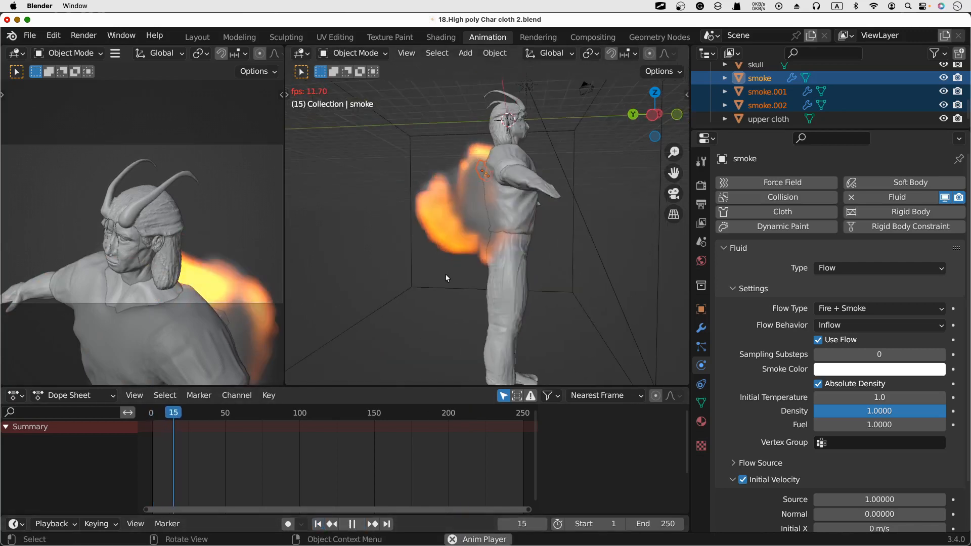
{"action": "scroll", "coordinate": [446, 278], "scroll_direction": "right", "scroll_amount": 10}
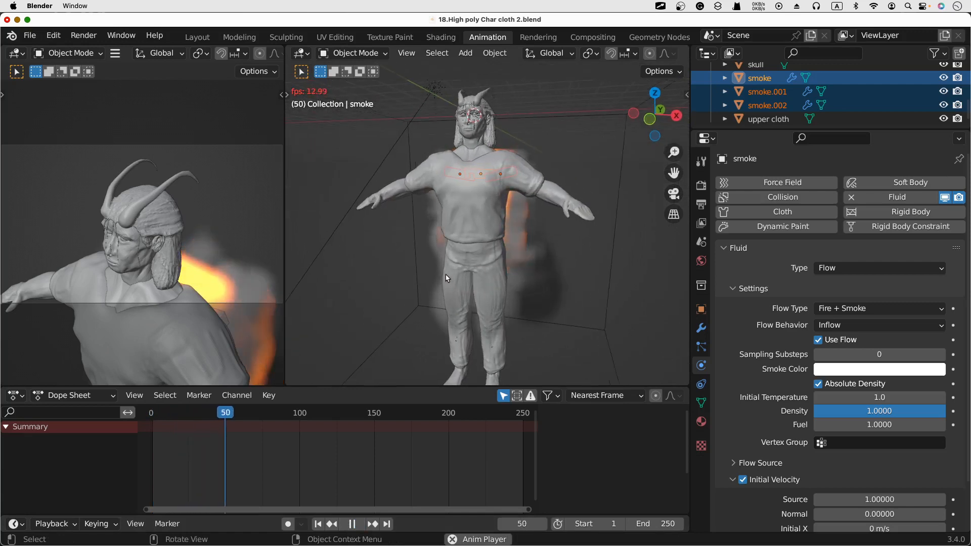
{"action": "scroll", "coordinate": [446, 278], "scroll_direction": "right", "scroll_amount": 10}
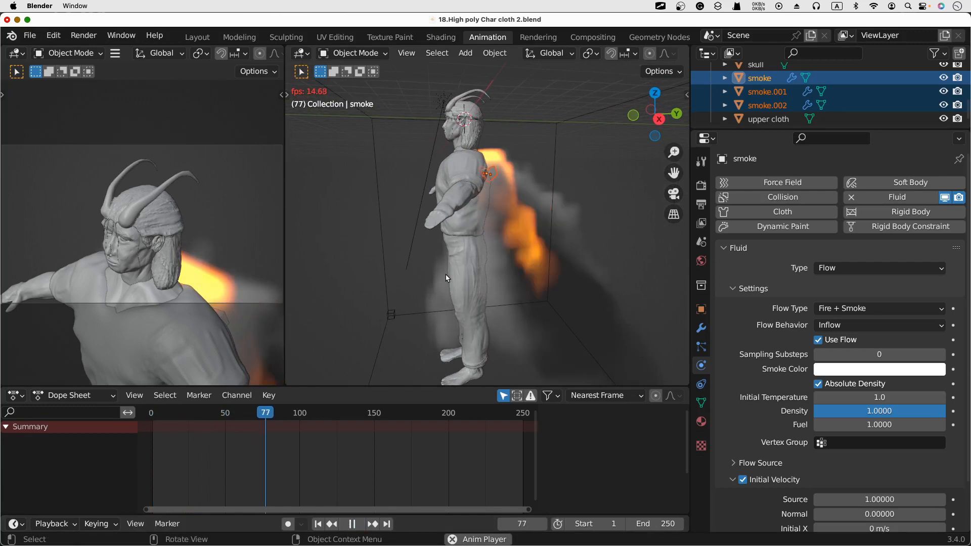
{"action": "scroll", "coordinate": [446, 278], "scroll_direction": "right", "scroll_amount": 10}
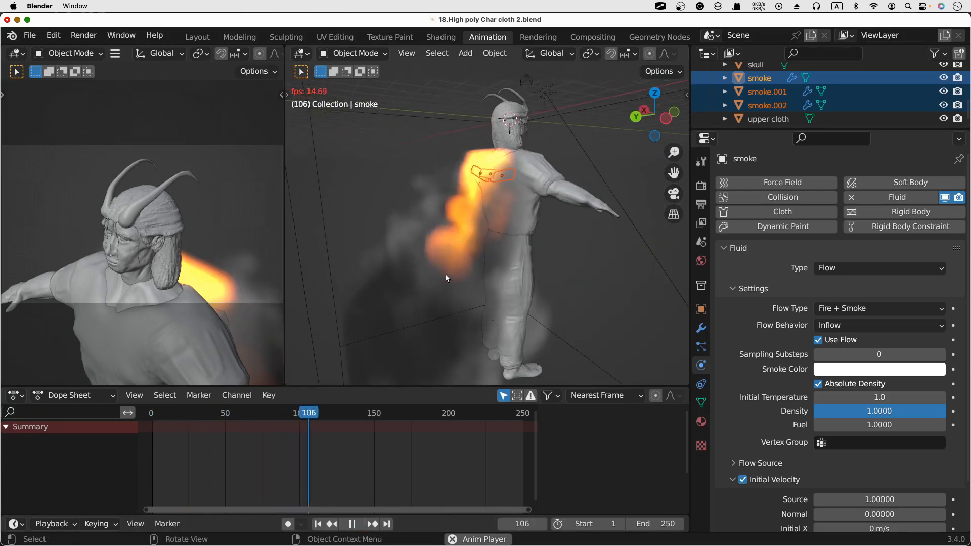
{"action": "scroll", "coordinate": [445, 277], "scroll_direction": "right", "scroll_amount": 10}
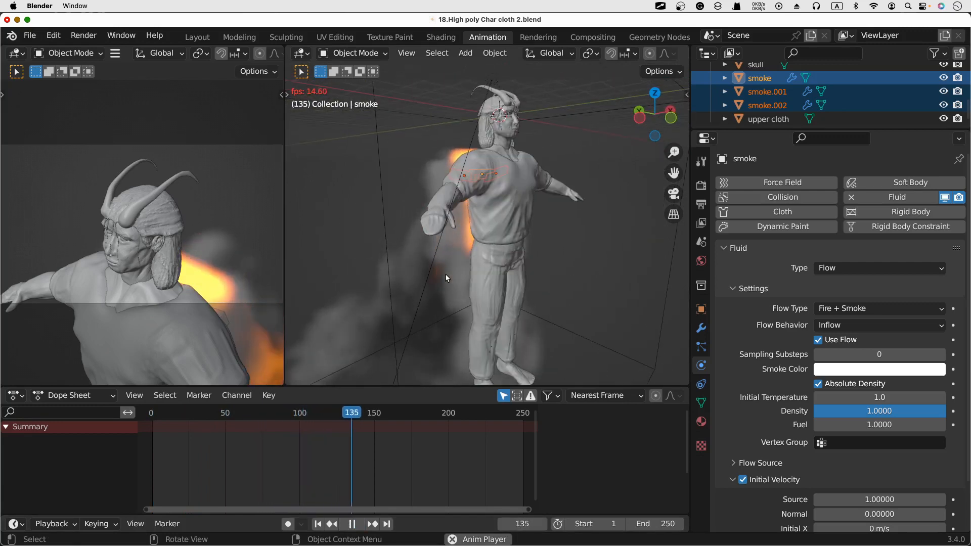
Step: Examine the fire and smoke within the whole domain box during playback, from the front and the side
{"action": "mouse_move", "coordinate": [586, 323]}
{"action": "left_mouse_down", "text": "alt+shift"}
{"action": "mouse_move", "coordinate": [581, 256]}
{"action": "mouse_move", "coordinate": [586, 357]}
{"action": "mouse_move", "coordinate": [584, 304]}
{"action": "mouse_move", "coordinate": [576, 326]}
{"action": "left_mouse_up", "text": "alt+shift"}
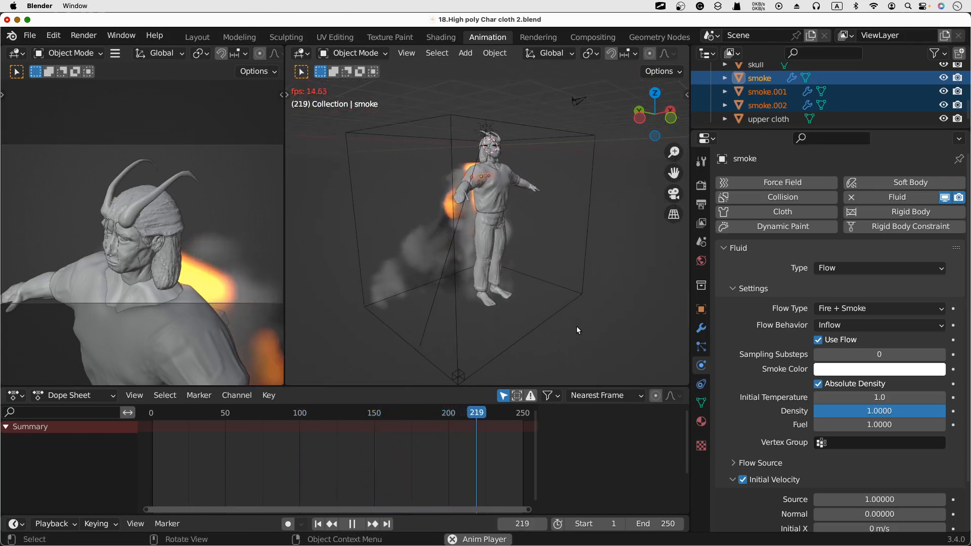
{"action": "scroll", "coordinate": [577, 327], "scroll_direction": "left", "scroll_amount": 5}
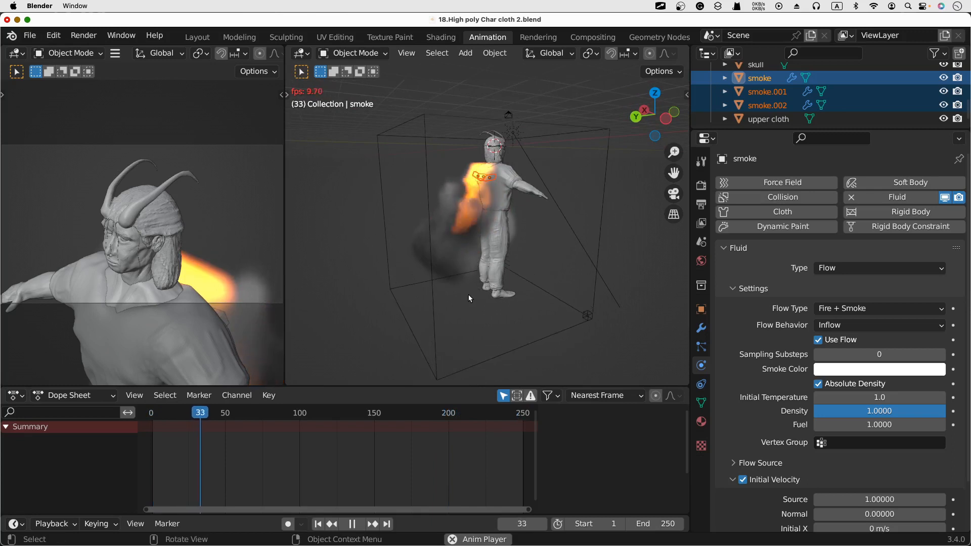
{"action": "scroll", "coordinate": [467, 305], "scroll_direction": "right", "scroll_amount": 3}
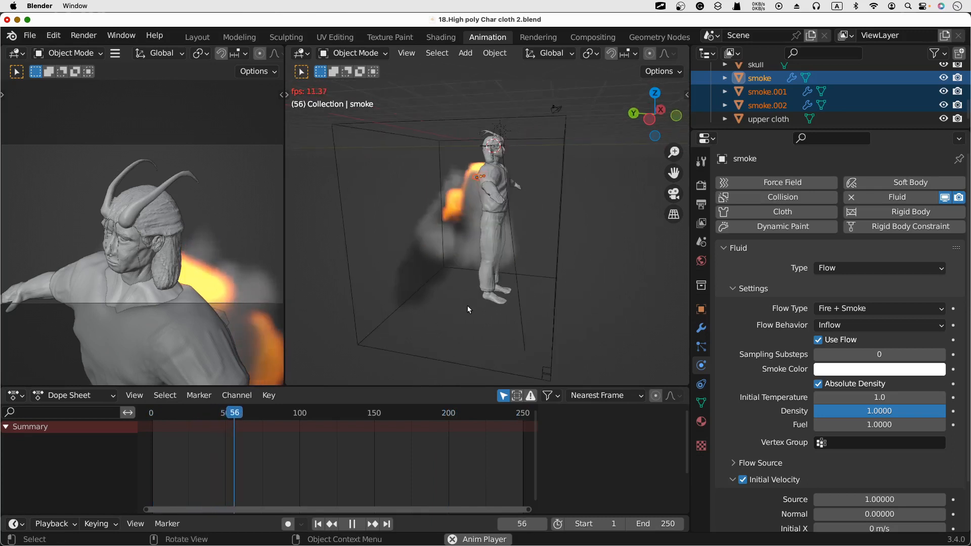
{"action": "scroll", "coordinate": [467, 305], "scroll_direction": "right", "scroll_amount": 1}
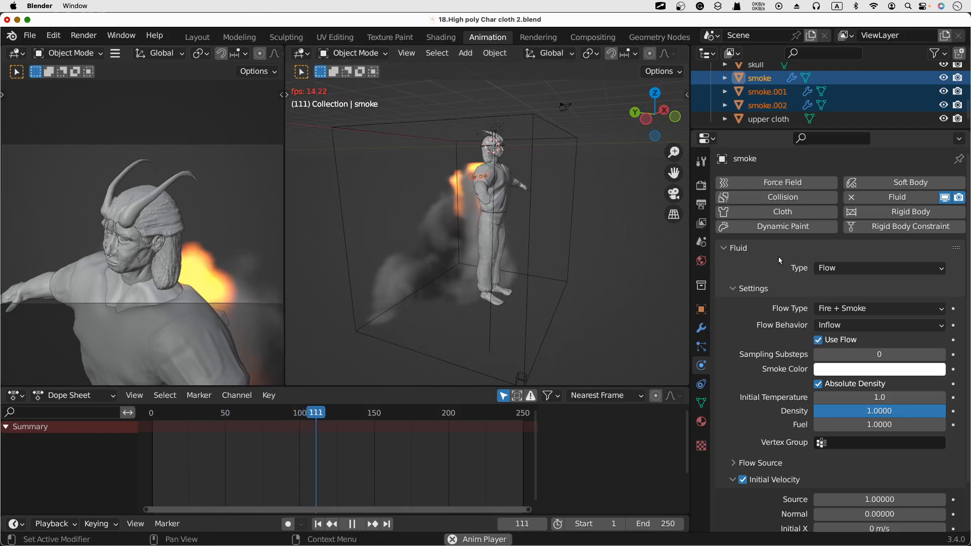
Step: Select the domain and enable its border collisions for Front, Back, Right, Left, Top and Bottom
{"action": "scroll", "coordinate": [754, 105], "scroll_direction": "up", "scroll_amount": 3}
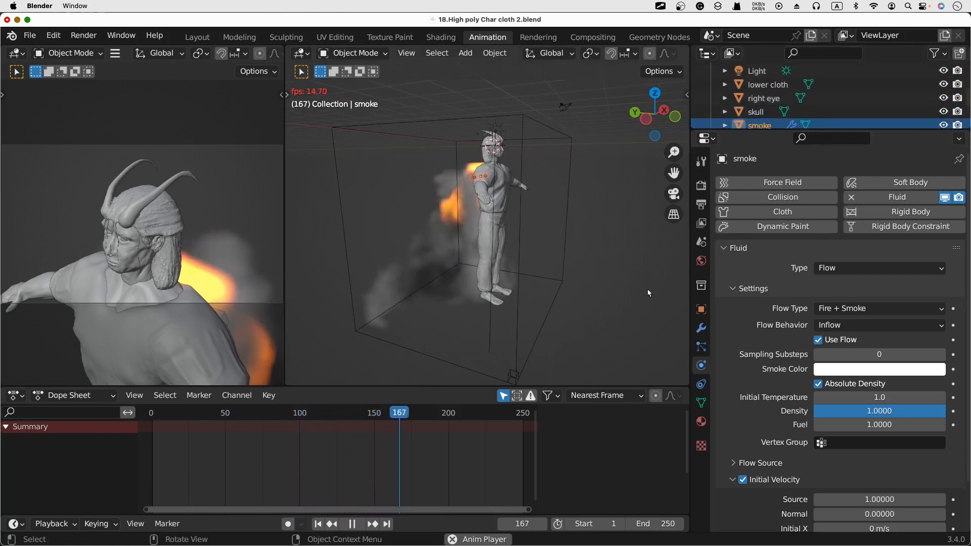
{"action": "scroll", "coordinate": [751, 87], "scroll_direction": "up", "scroll_amount": 3}
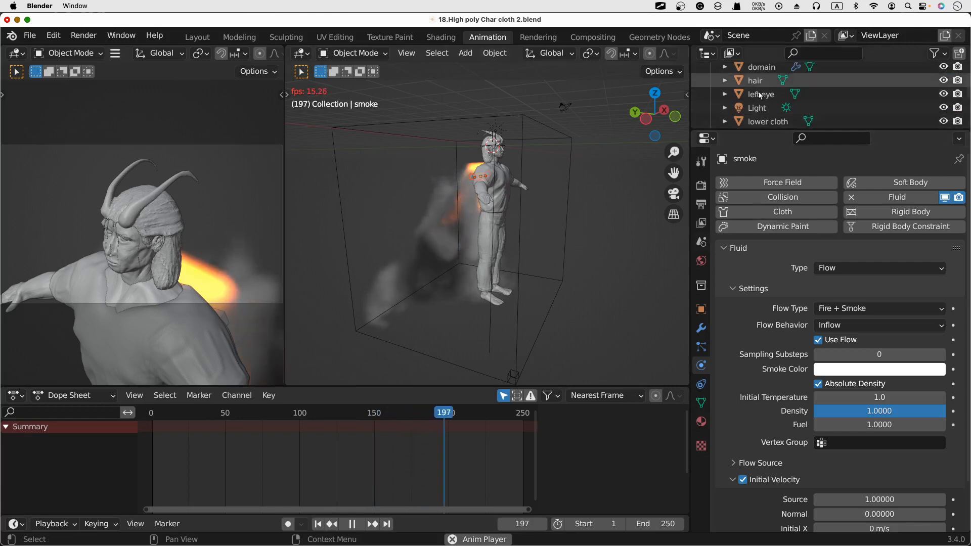
{"action": "scroll", "coordinate": [759, 95], "scroll_direction": "up", "scroll_amount": 2}
{"action": "left_click", "coordinate": [761, 93]}
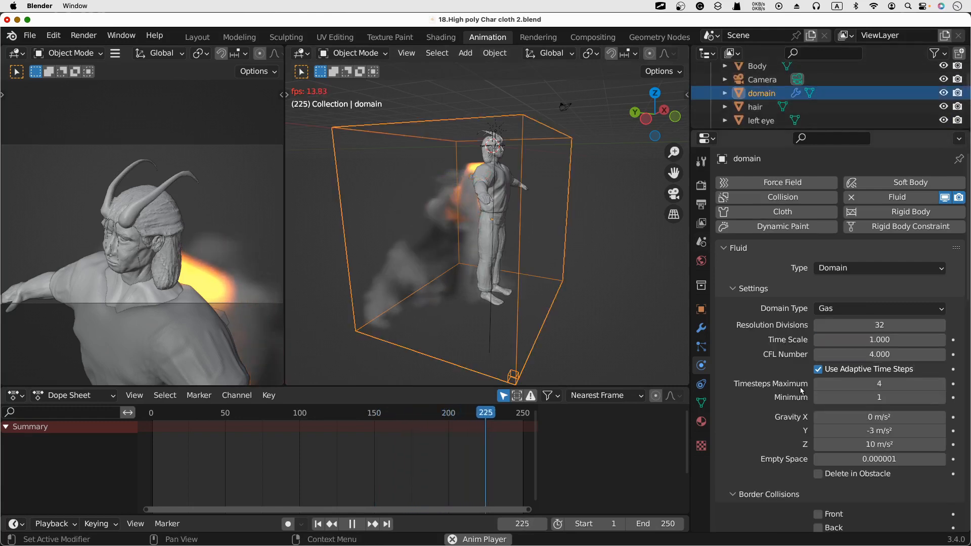
{"action": "scroll", "coordinate": [797, 402], "scroll_direction": "down", "scroll_amount": 4}
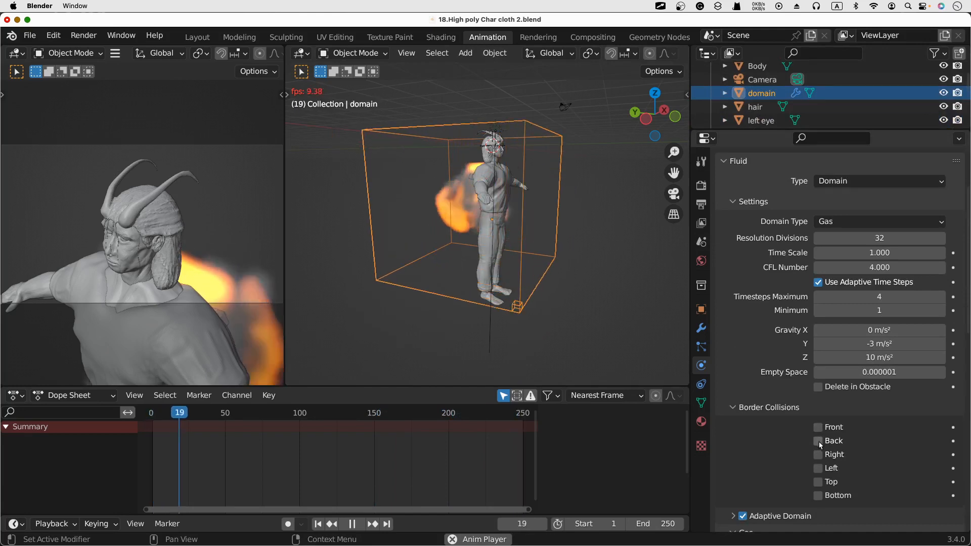
{"action": "scroll", "coordinate": [818, 441], "scroll_direction": "down", "scroll_amount": 3}
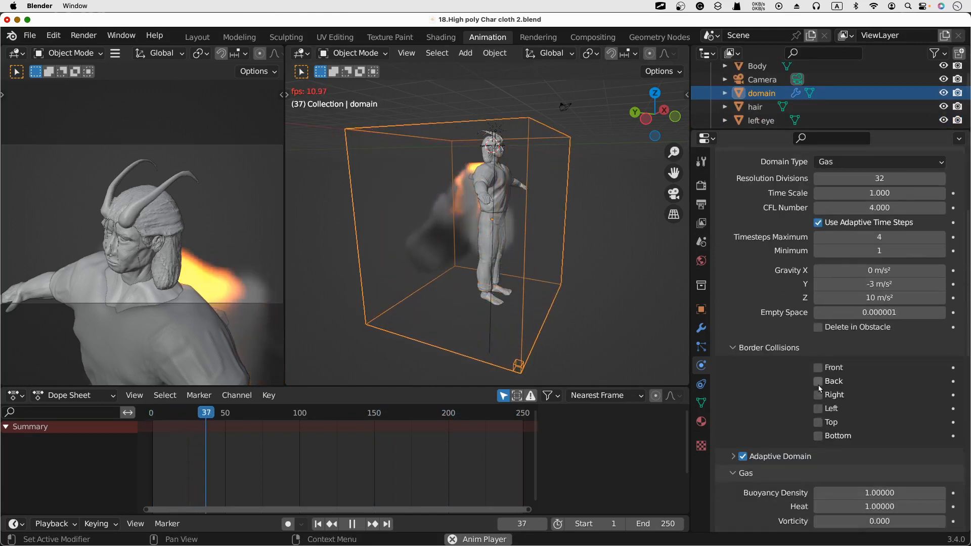
{"action": "left_click", "coordinate": [817, 368]}
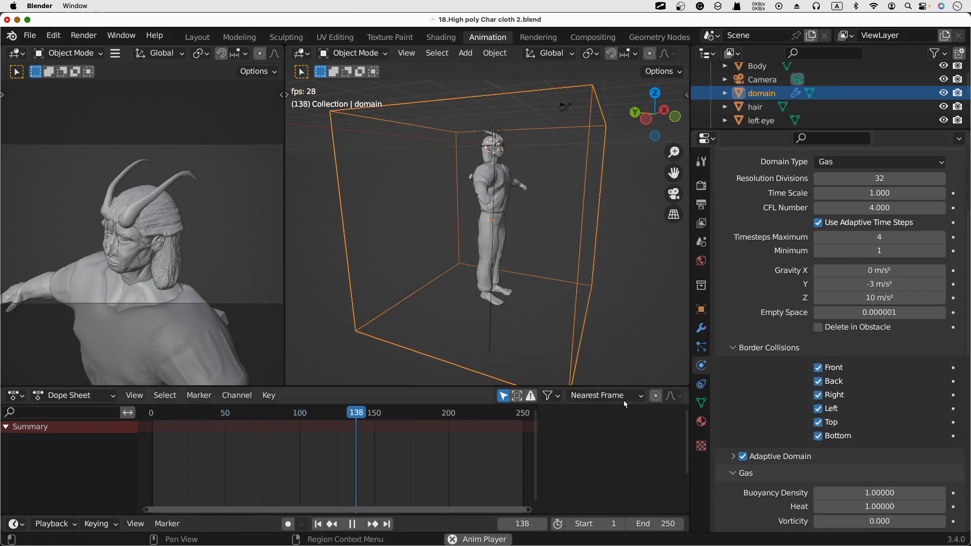
Step: Replay the simulation from the first frame and examine how the smoke behaves against the domain's walls
{"action": "left_click", "coordinate": [317, 525]}
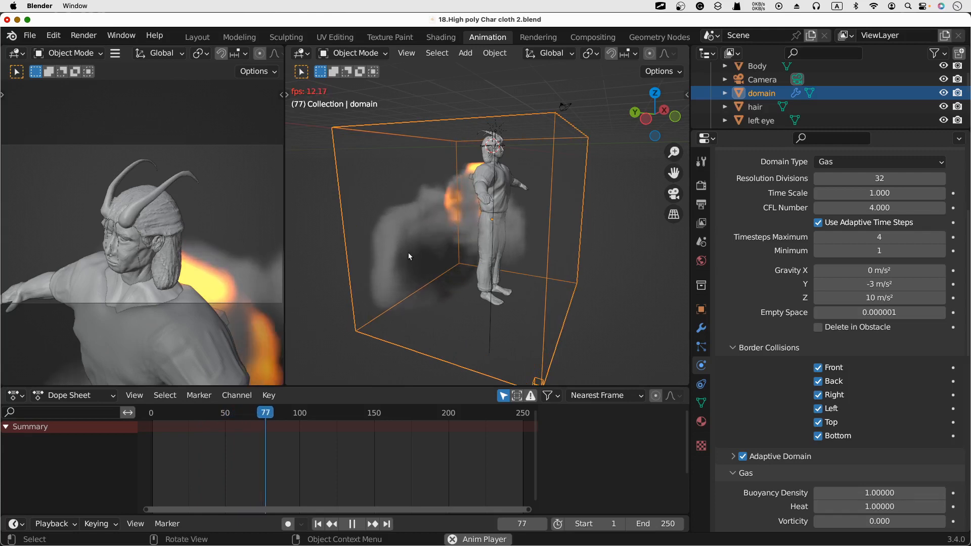
{"action": "scroll", "coordinate": [411, 256], "scroll_direction": "right", "scroll_amount": 5}
{"action": "scroll", "coordinate": [411, 256], "scroll_direction": "right", "scroll_amount": 1}
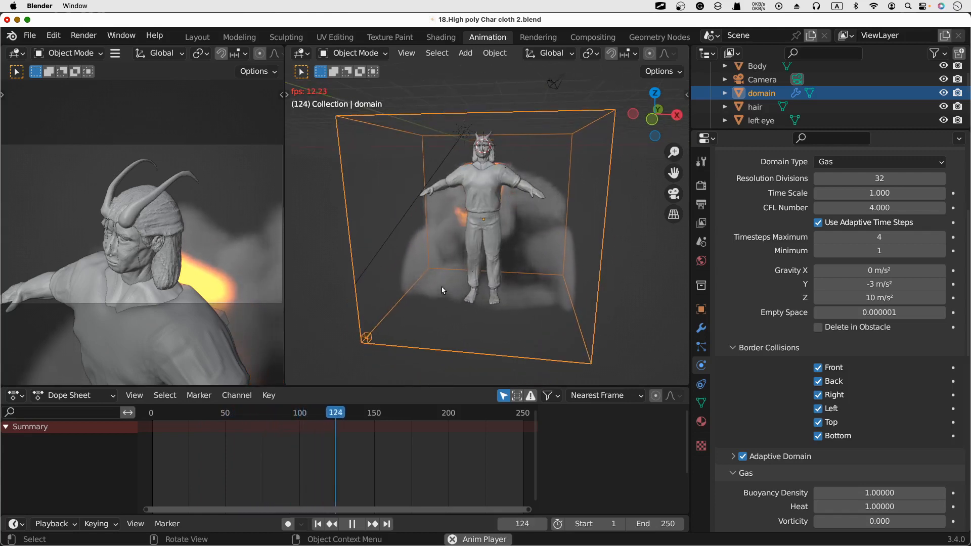
{"action": "scroll", "coordinate": [441, 286], "scroll_direction": "right", "scroll_amount": 5}
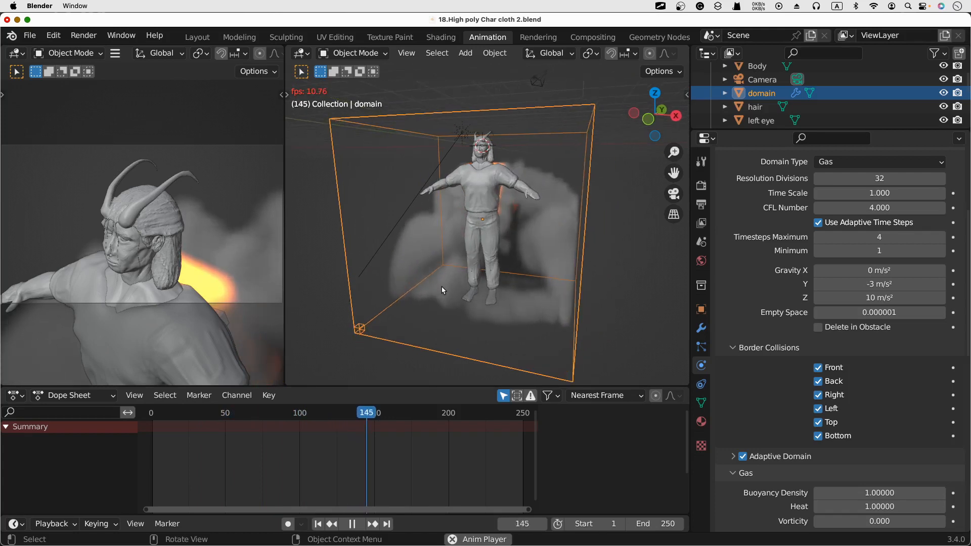
{"action": "scroll", "coordinate": [441, 286], "scroll_direction": "right", "scroll_amount": 3}
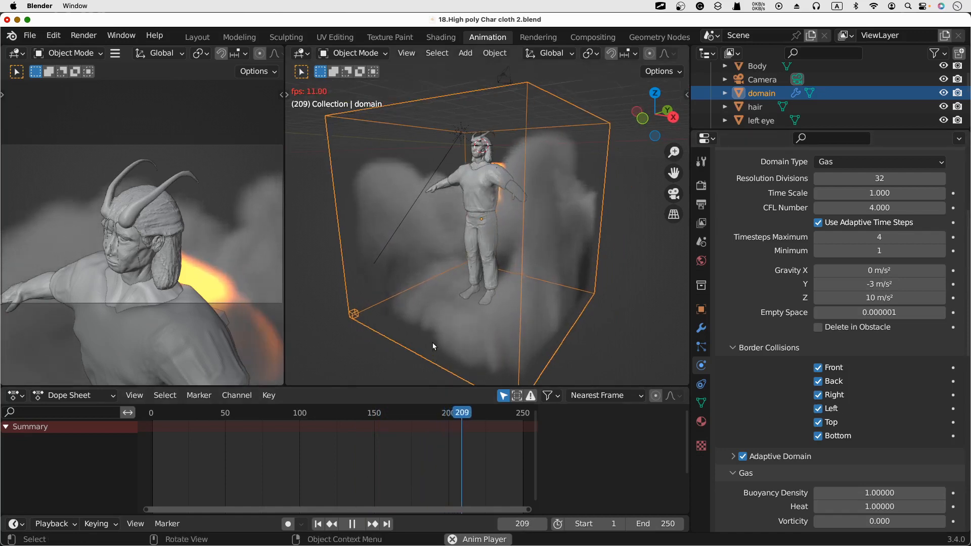
{"action": "scroll", "coordinate": [432, 342], "scroll_direction": "right", "scroll_amount": 4}
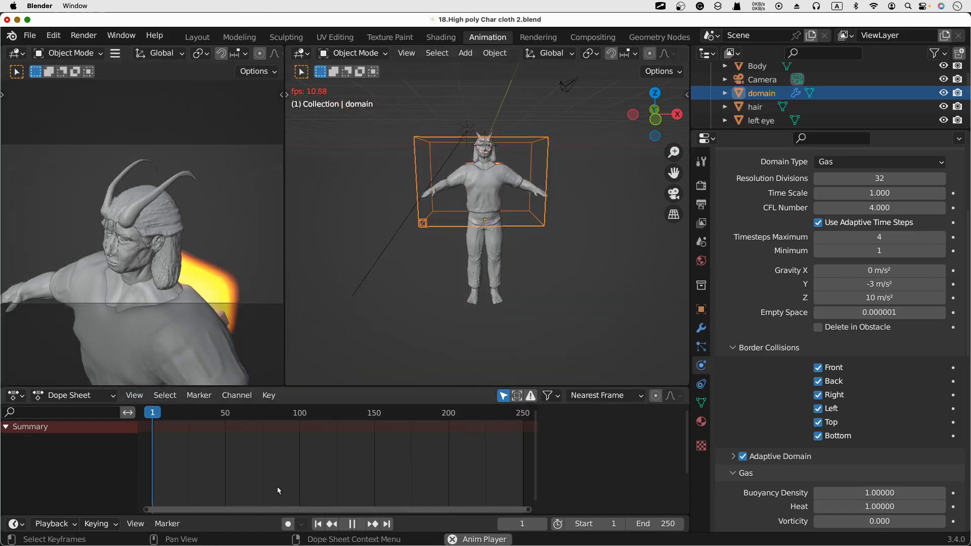
Step: Return to the first frame, disable all of the domain's border collisions except Bottom, and restart playback
{"action": "left_click", "coordinate": [352, 524]}
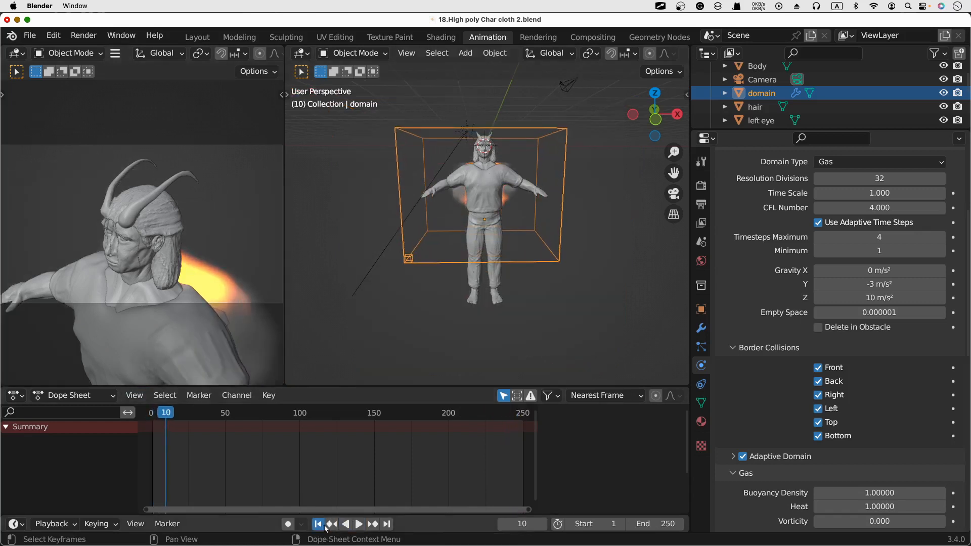
{"action": "left_click", "coordinate": [325, 527]}
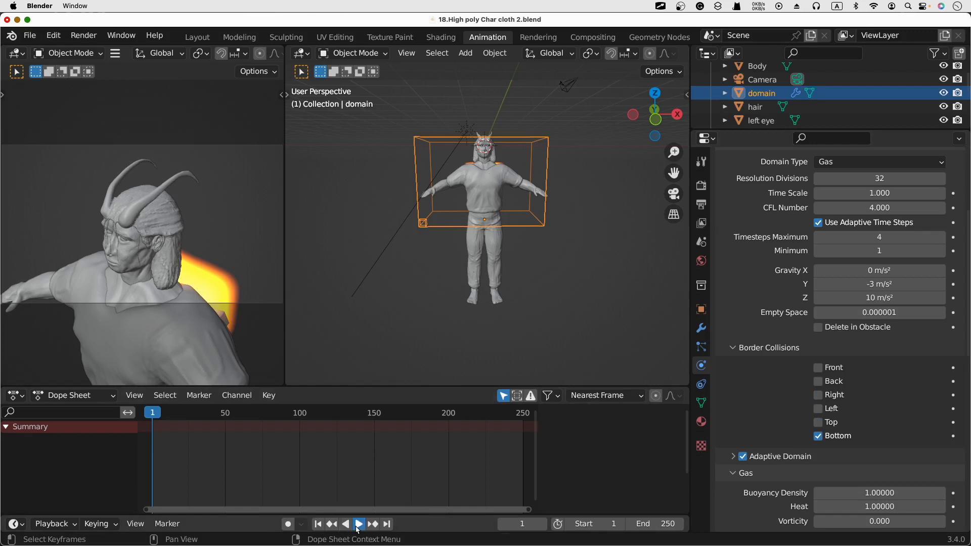
{"action": "left_click", "coordinate": [357, 525]}
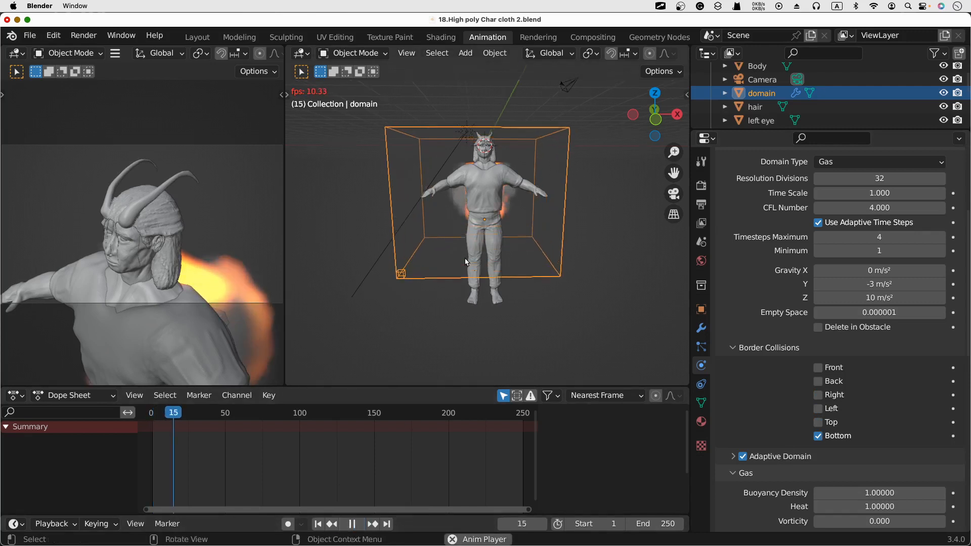
Step: Examine how the smoke spreads across the domain's floor during playback, from the front and both sides, at overall and closer range
{"action": "scroll", "coordinate": [466, 260], "scroll_direction": "left", "scroll_amount": 5}
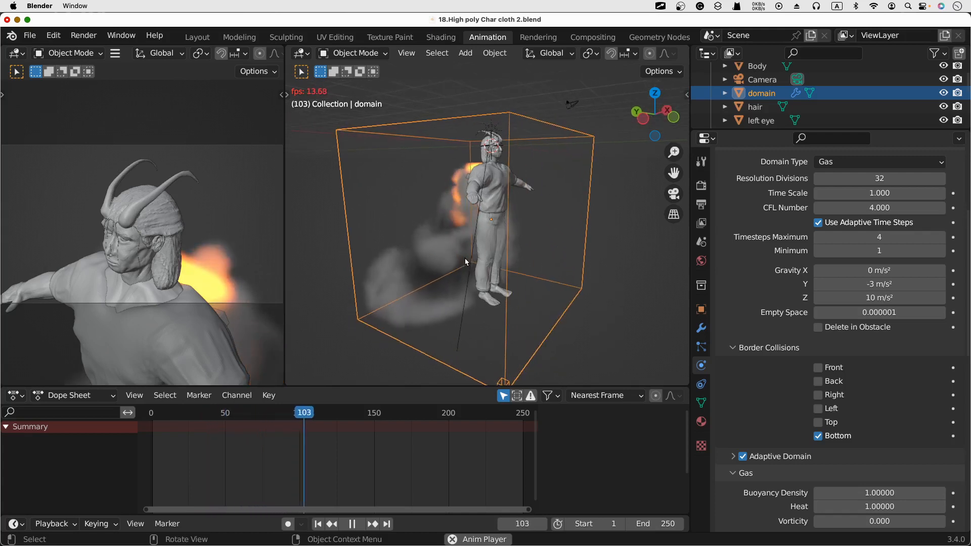
{"action": "scroll", "coordinate": [425, 280], "scroll_direction": "right", "scroll_amount": 5}
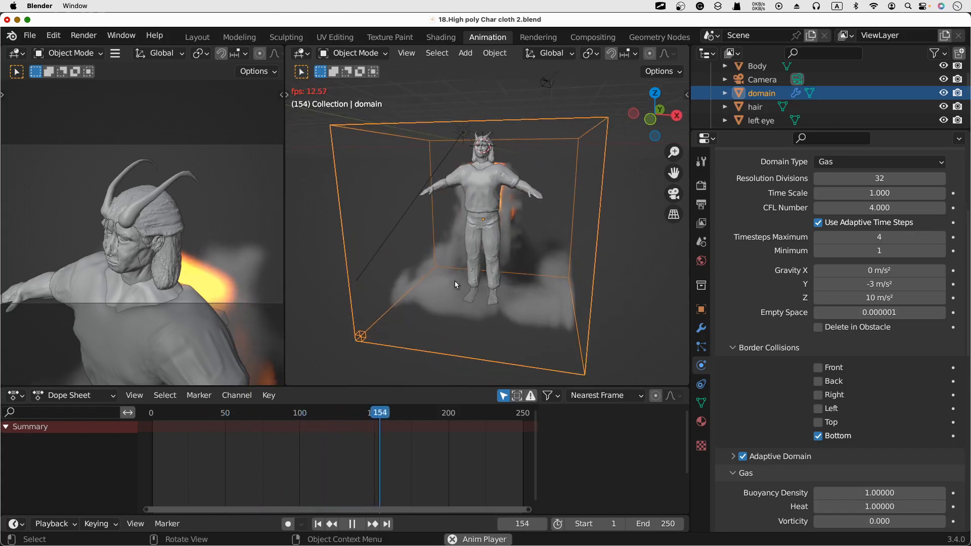
{"action": "scroll", "coordinate": [454, 281], "scroll_direction": "down", "scroll_amount": 2}
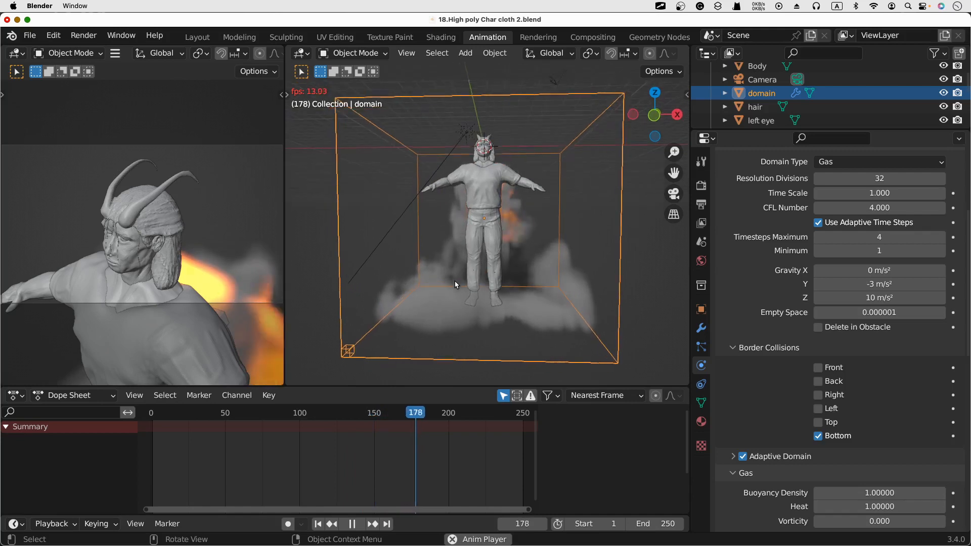
{"action": "scroll", "coordinate": [454, 281], "scroll_direction": "right", "scroll_amount": 3}
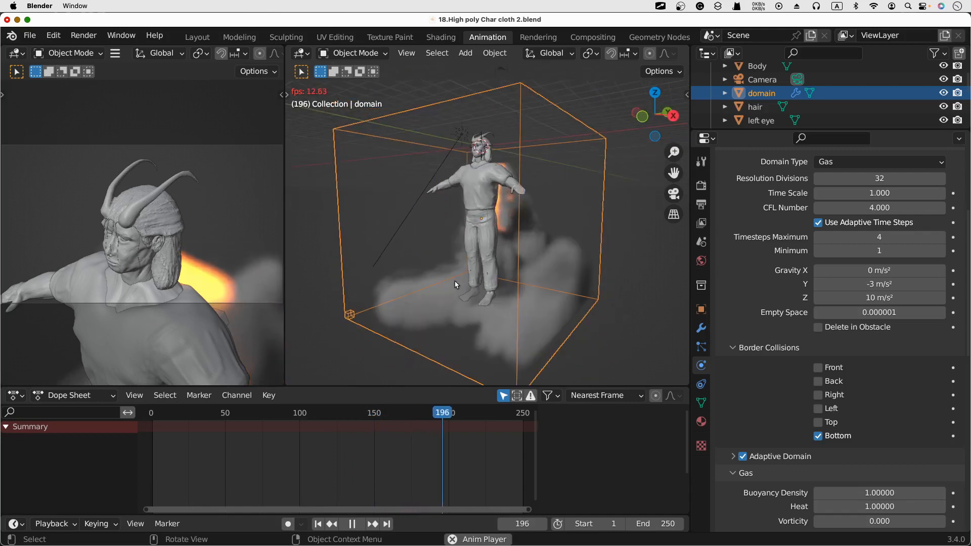
{"action": "scroll", "coordinate": [454, 281], "scroll_direction": "left", "scroll_amount": 4}
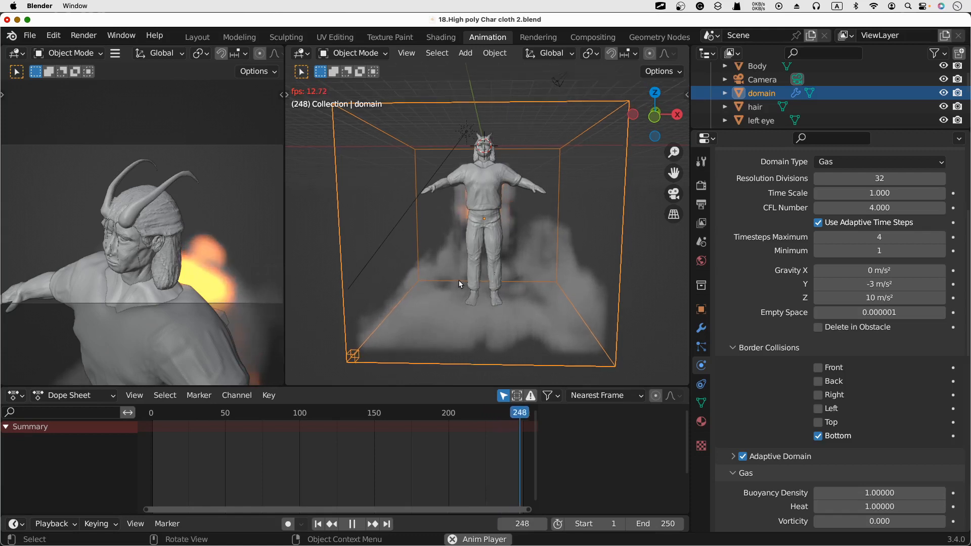
{"action": "mouse_move", "coordinate": [595, 203]}
{"action": "middle_mouse_down", "text": "shift"}
{"action": "mouse_move", "coordinate": [588, 243]}
{"action": "mouse_move", "coordinate": [592, 209]}
{"action": "middle_mouse_up", "text": "shift"}
{"action": "scroll", "coordinate": [593, 209], "scroll_direction": "left", "scroll_amount": 3}
{"action": "scroll", "coordinate": [592, 209], "scroll_direction": "right", "scroll_amount": 6}
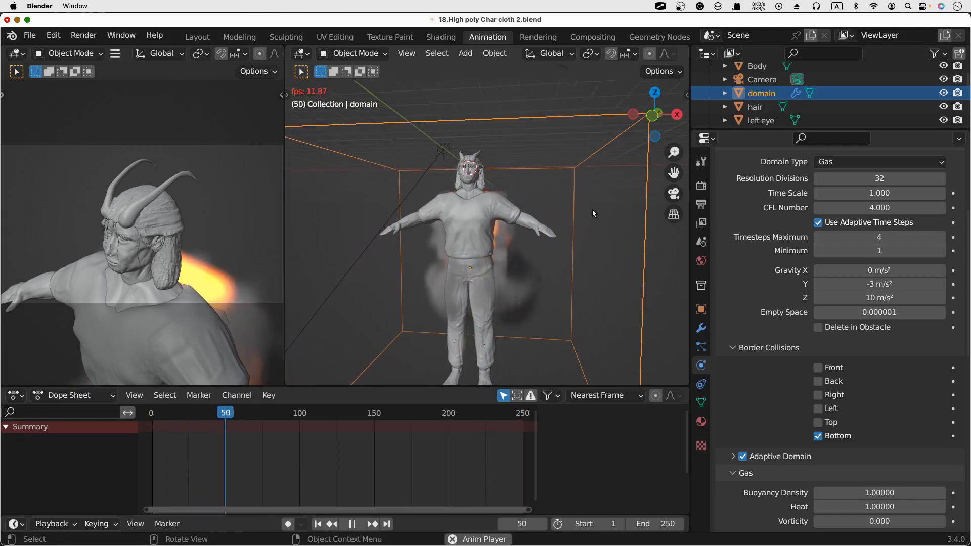
{"action": "scroll", "coordinate": [593, 209], "scroll_direction": "left", "scroll_amount": 3}
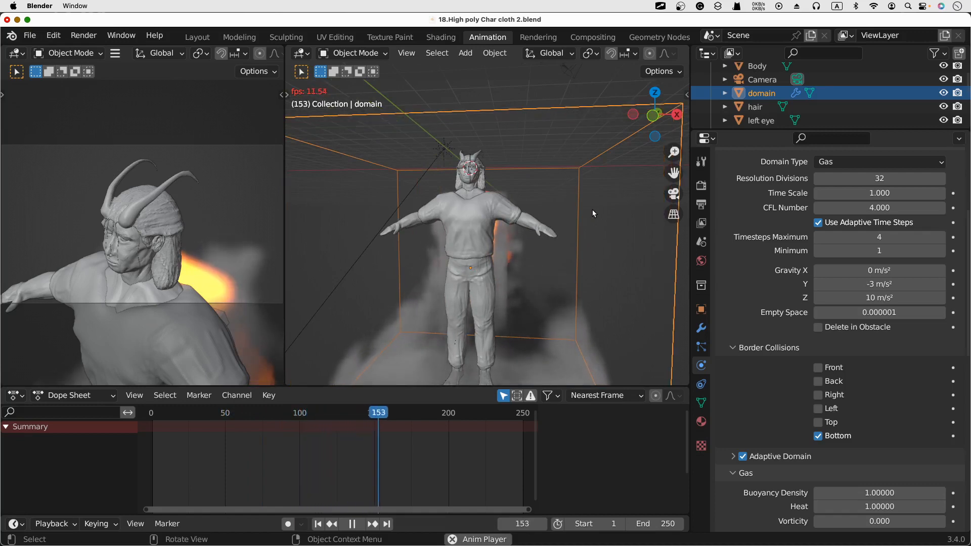
{"action": "scroll", "coordinate": [592, 209], "scroll_direction": "right", "scroll_amount": 3}
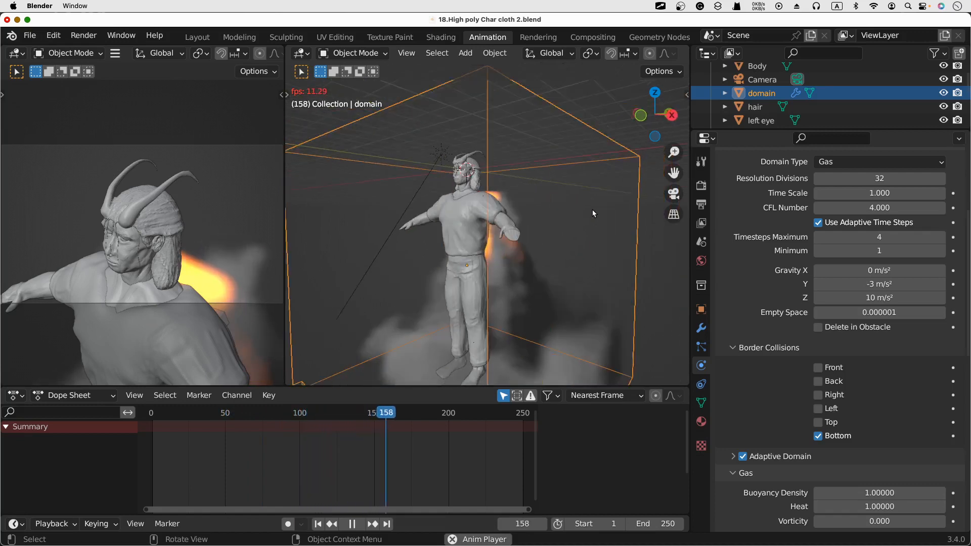
Step: Pause playback at frame 183 and inspect the smoke around the character's feet from the front and both sides
{"action": "left_click", "coordinate": [352, 524]}
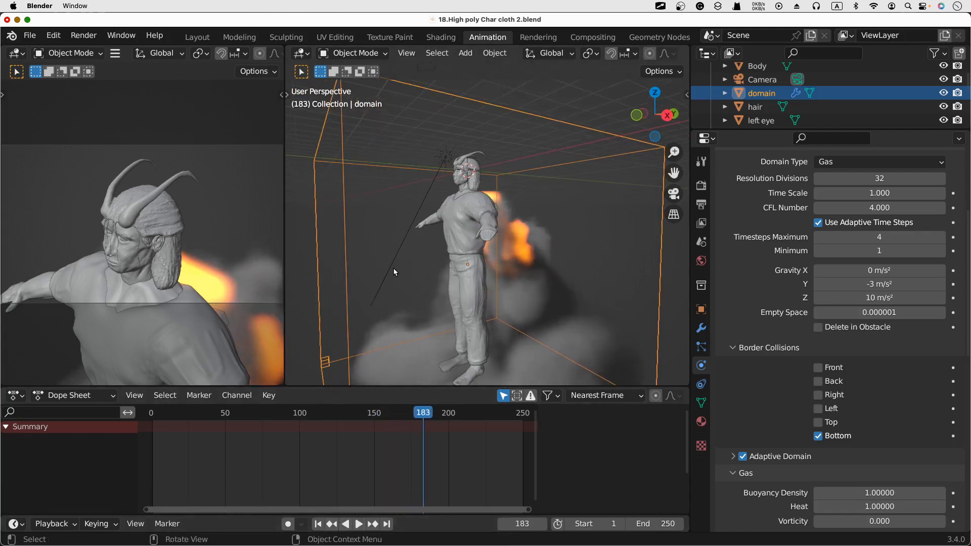
{"action": "middle_click_drag", "start_coordinate": [394, 272], "coordinate": [515, 215]}
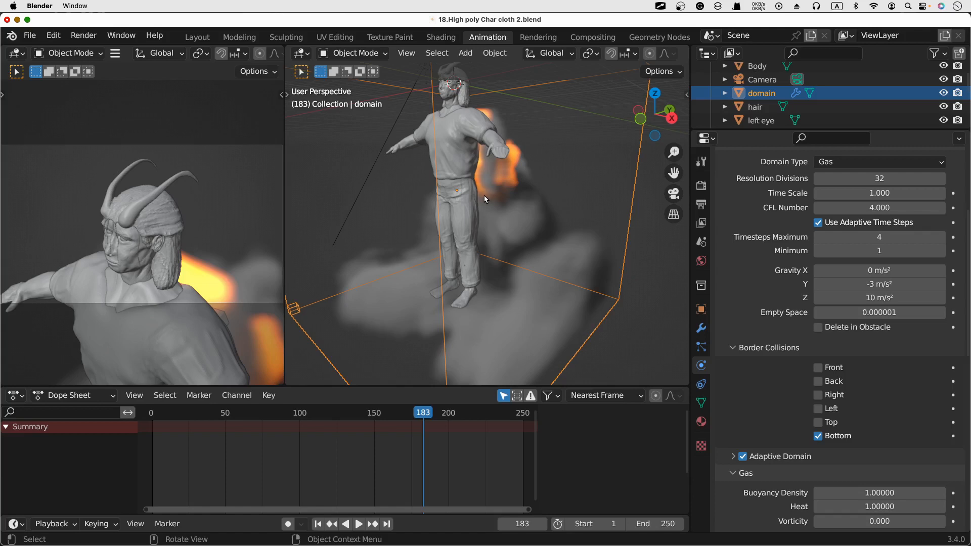
{"action": "middle_click_drag", "start_coordinate": [482, 251], "coordinate": [546, 250]}
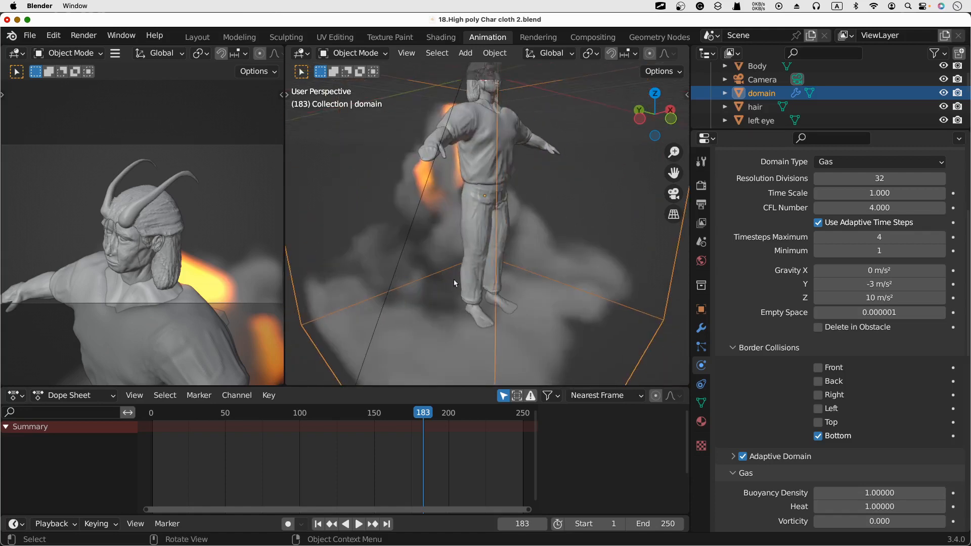
{"action": "middle_click_drag", "start_coordinate": [466, 241], "coordinate": [405, 242]}
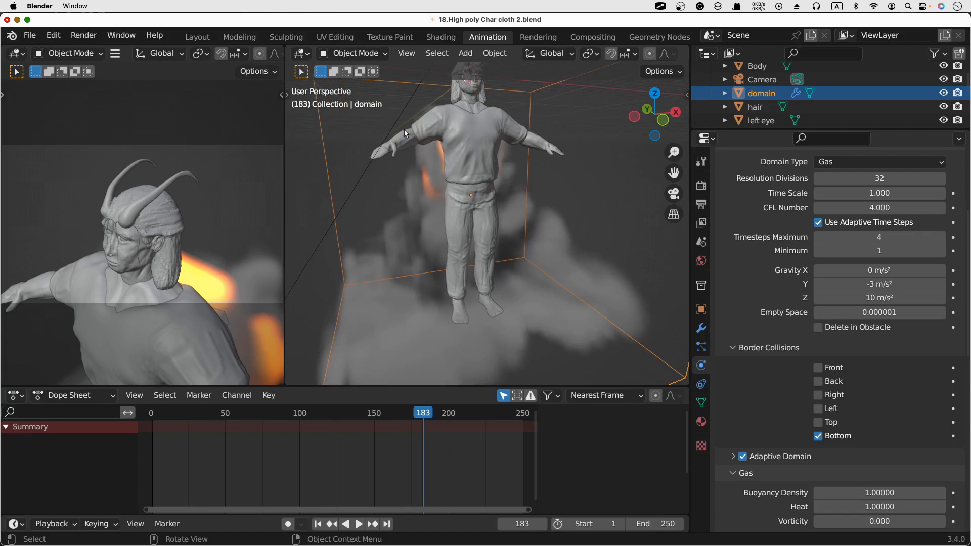
{"action": "middle_click_drag", "start_coordinate": [405, 130], "coordinate": [389, 166]}
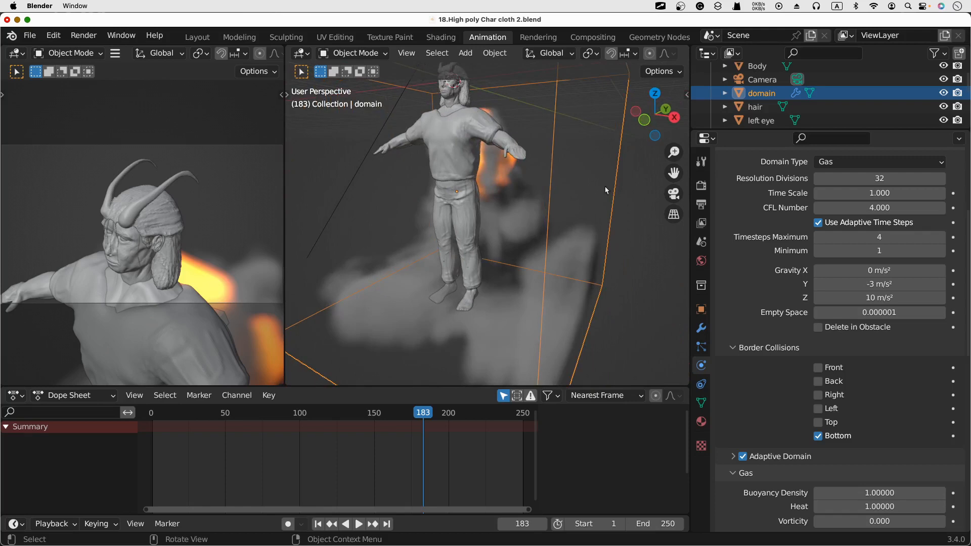
{"action": "middle_click_drag", "start_coordinate": [507, 157], "coordinate": [506, 156]}
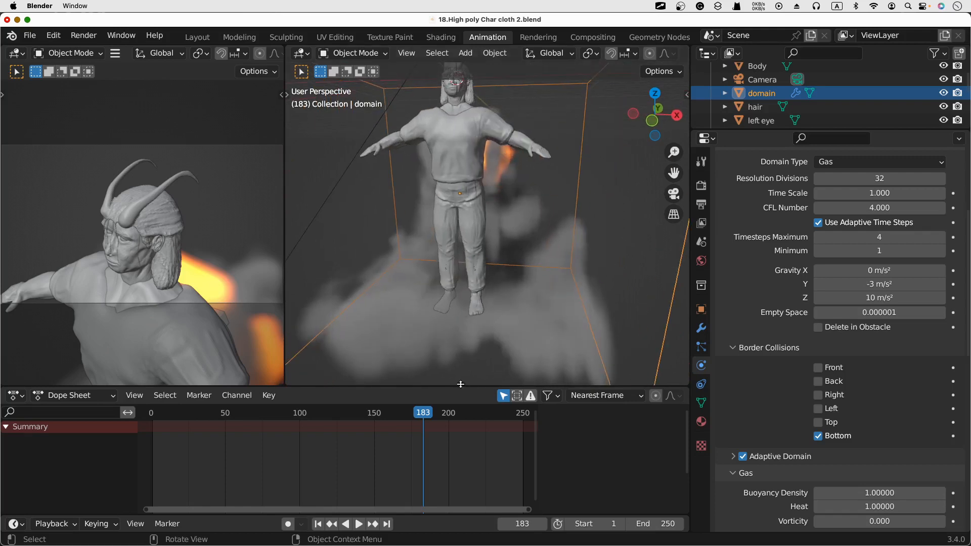
Step: Resume playback, stop it at frame 224, and inspect the fire and smoke from the side and back
{"action": "left_click", "coordinate": [359, 524]}
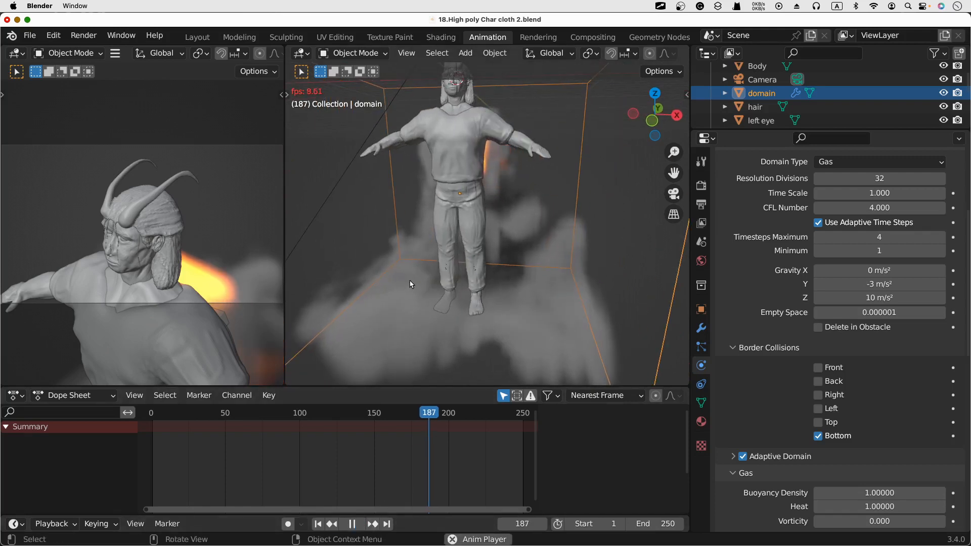
{"action": "middle_click_drag", "start_coordinate": [410, 281], "coordinate": [409, 280]}
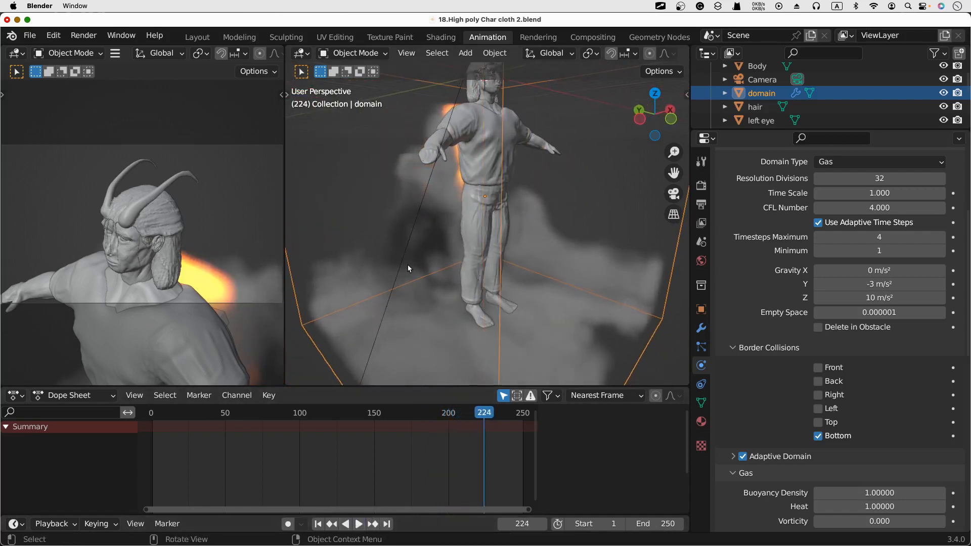
{"action": "middle_click_drag", "start_coordinate": [407, 265], "coordinate": [407, 265]}
{"action": "scroll", "coordinate": [408, 268], "scroll_direction": "right", "scroll_amount": 10}
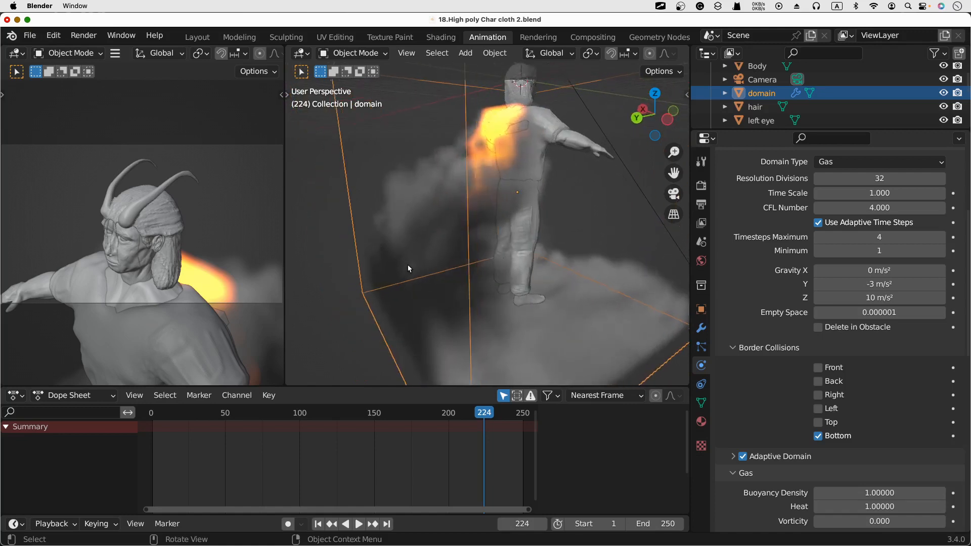
{"action": "scroll", "coordinate": [407, 268], "scroll_direction": "right", "scroll_amount": 1}
{"action": "scroll", "coordinate": [408, 268], "scroll_direction": "right", "scroll_amount": 10}
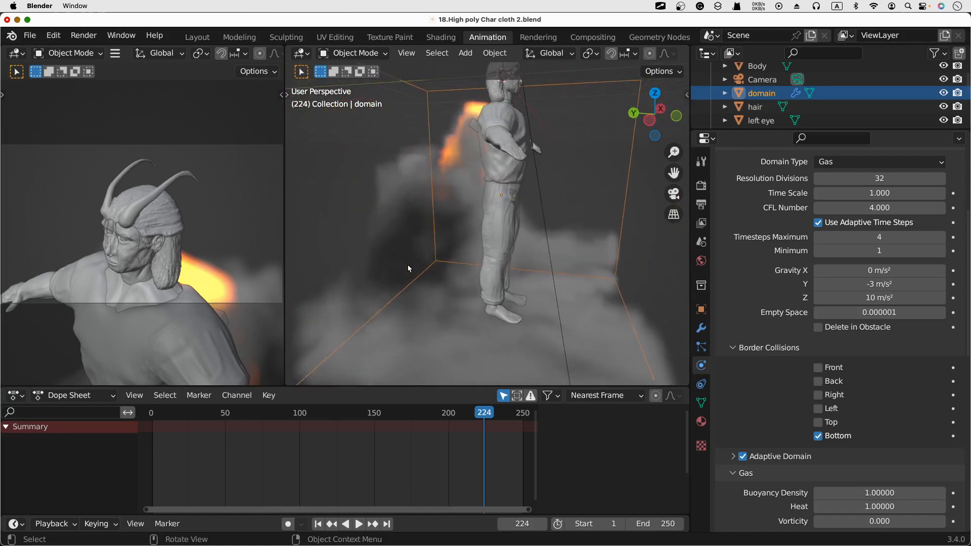